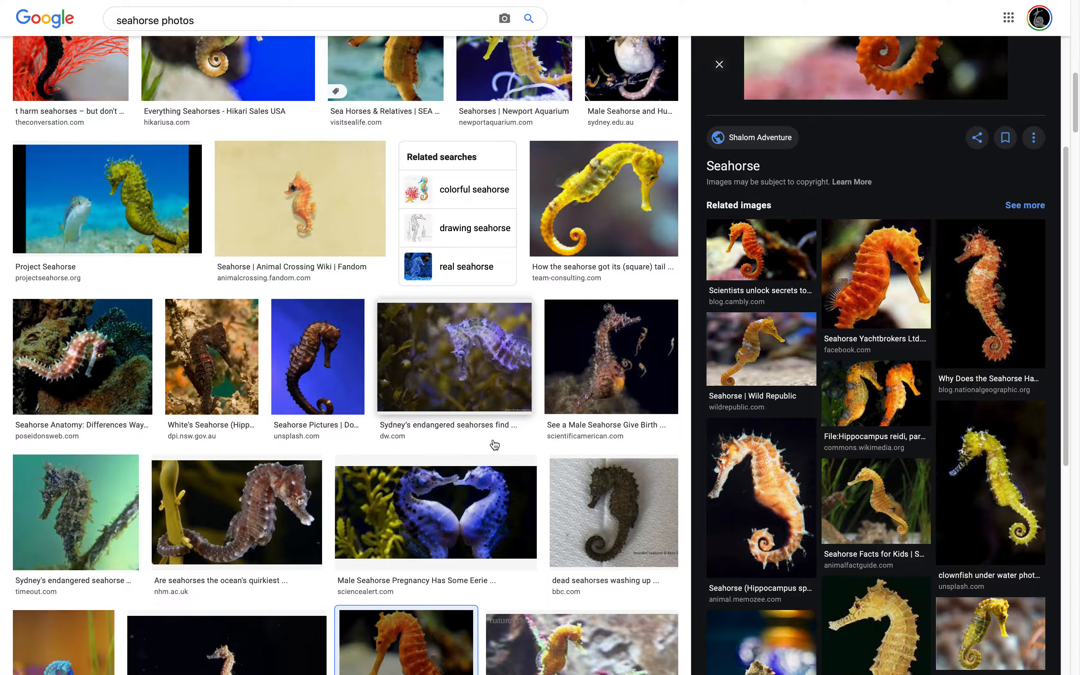
# Browse the seahorse image results for a suitable side-view reference photo.
pyautogui.scroll(-15, 500, 456)
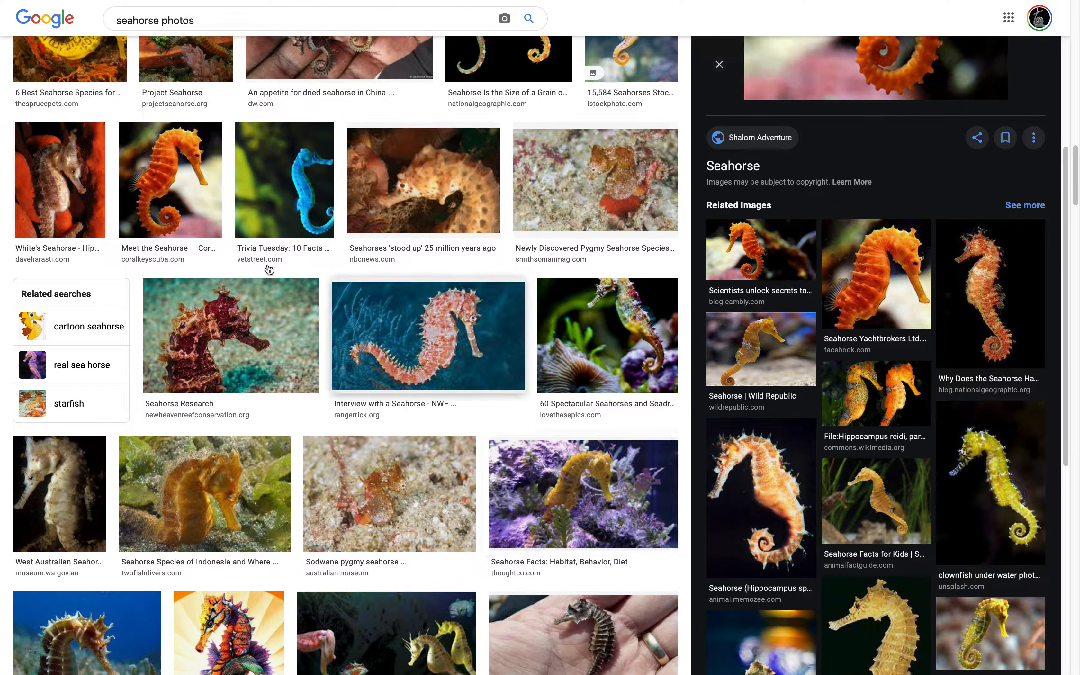
pyautogui.scroll(-3, 215, 219)
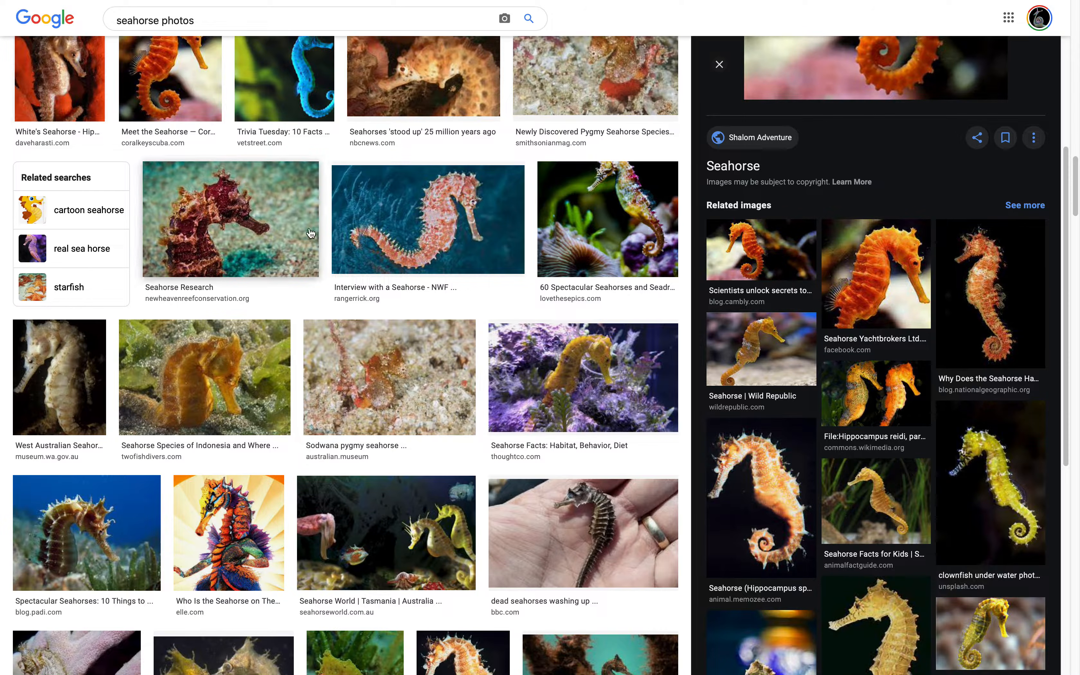
pyautogui.scroll(7, 291, 229)
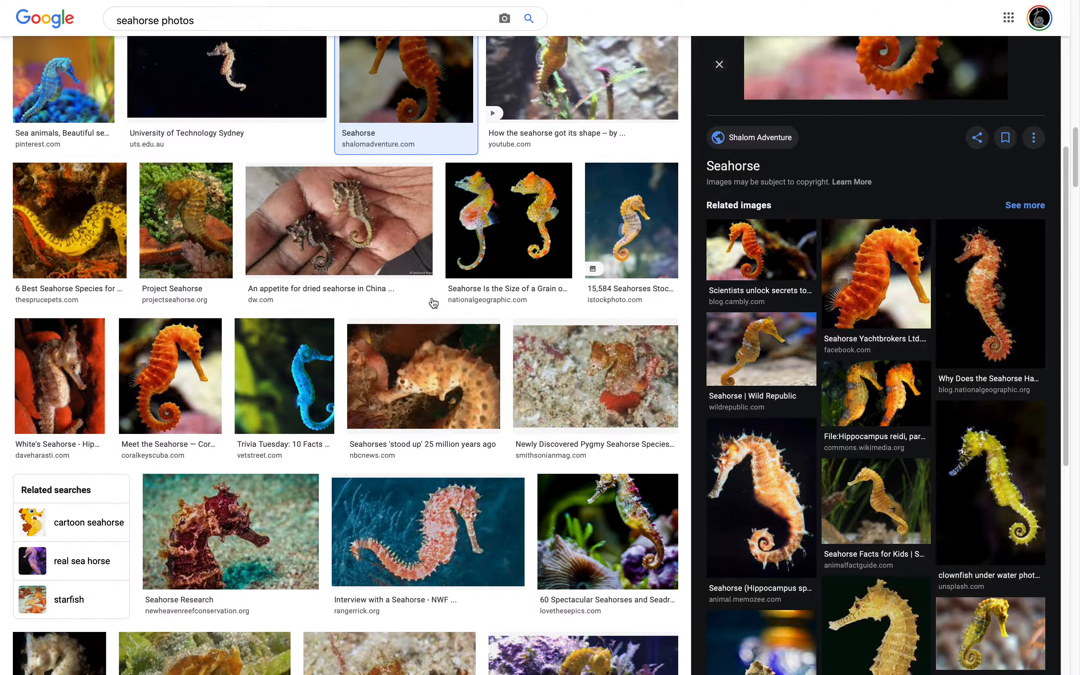
pyautogui.scroll(-8, 204, 383)
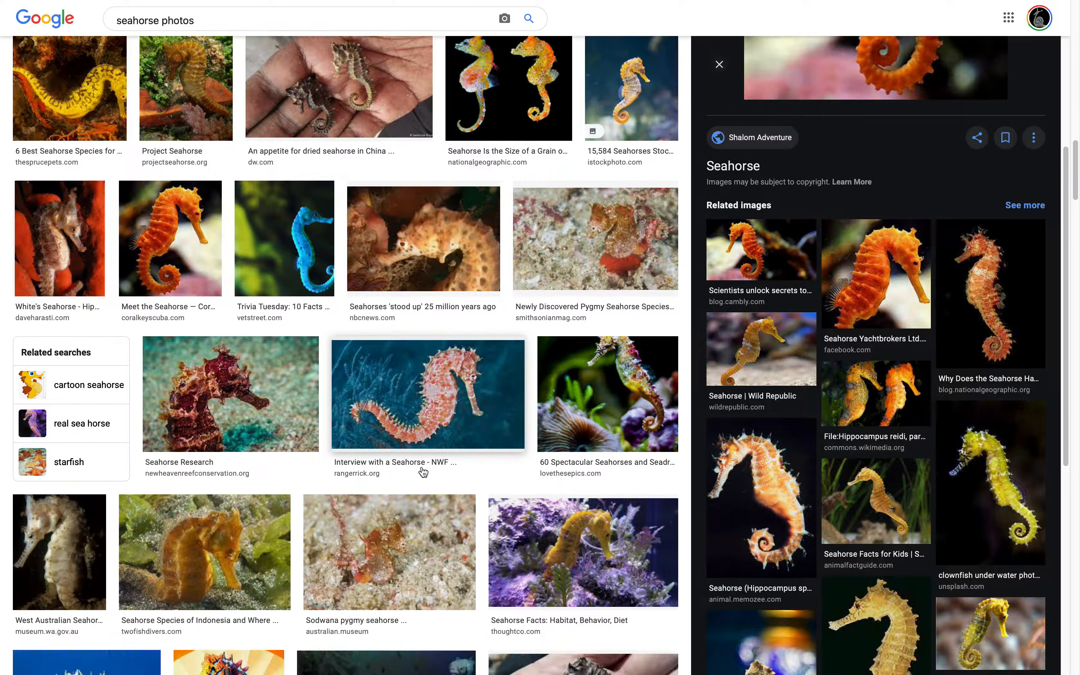
pyautogui.scroll(-2, 359, 452)
pyautogui.scroll(-3, 358, 452)
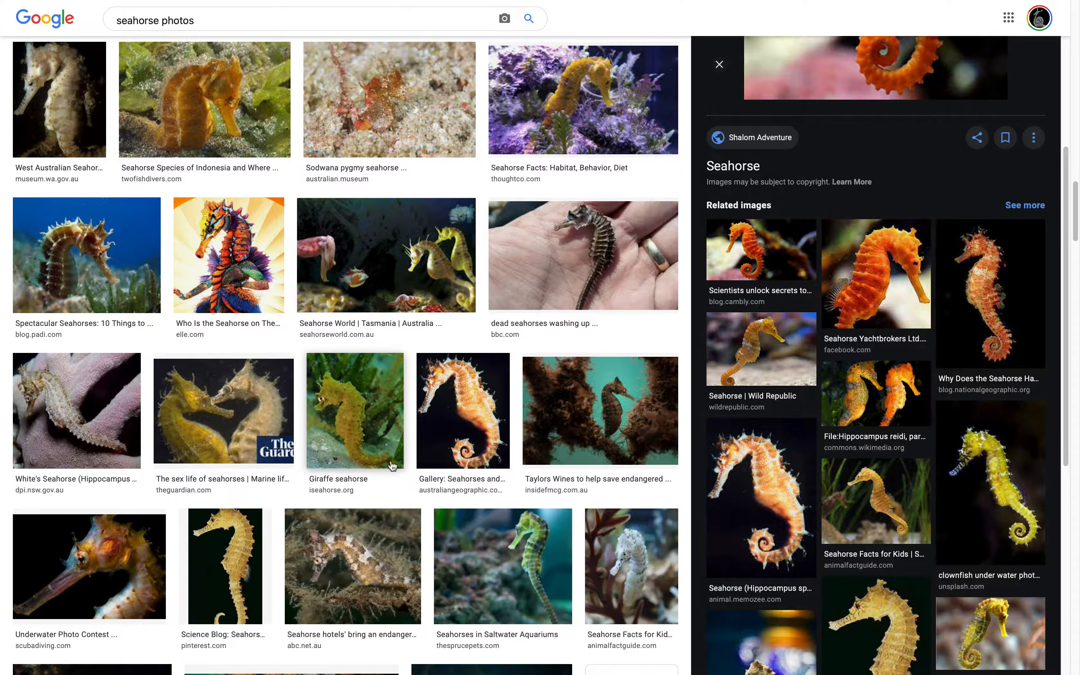
pyautogui.click(462, 411)
pyautogui.scroll(2, 404, 341)
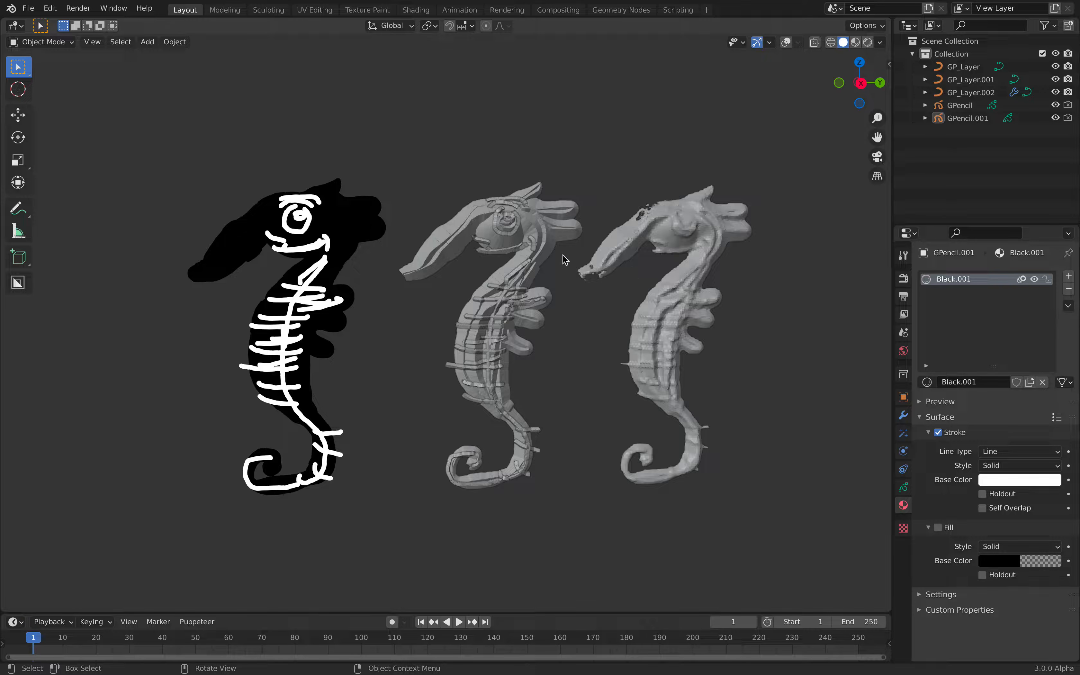
# In Blender, start a new General file without saving the changes to the current seahorse file.
pyautogui.click(678, 236)
pyautogui.moveTo(540, 272); pyautogui.dragTo(554, 271, button='middle')
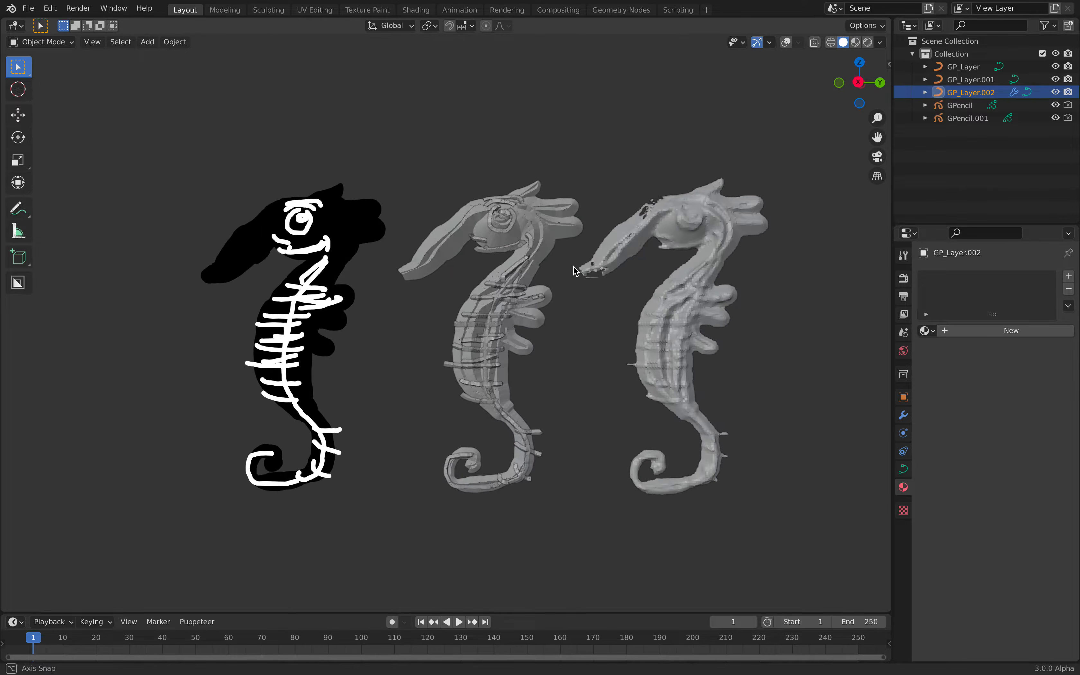
pyautogui.click(31, 8)
pyautogui.moveTo(45, 22)
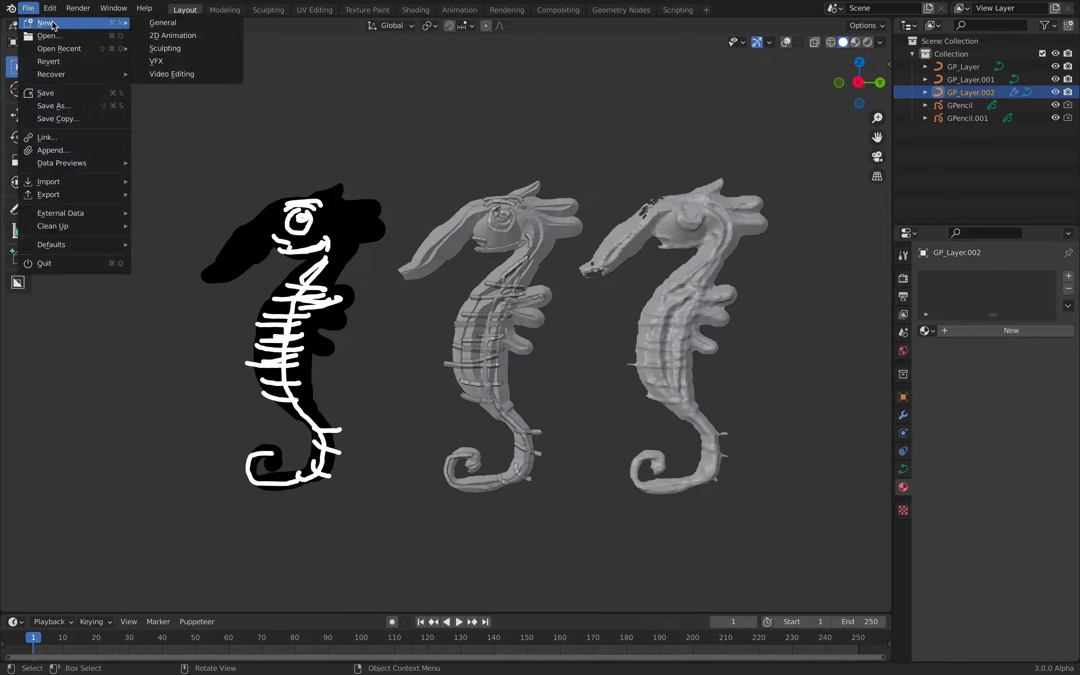
pyautogui.click(148, 24)
pyautogui.click(495, 358)
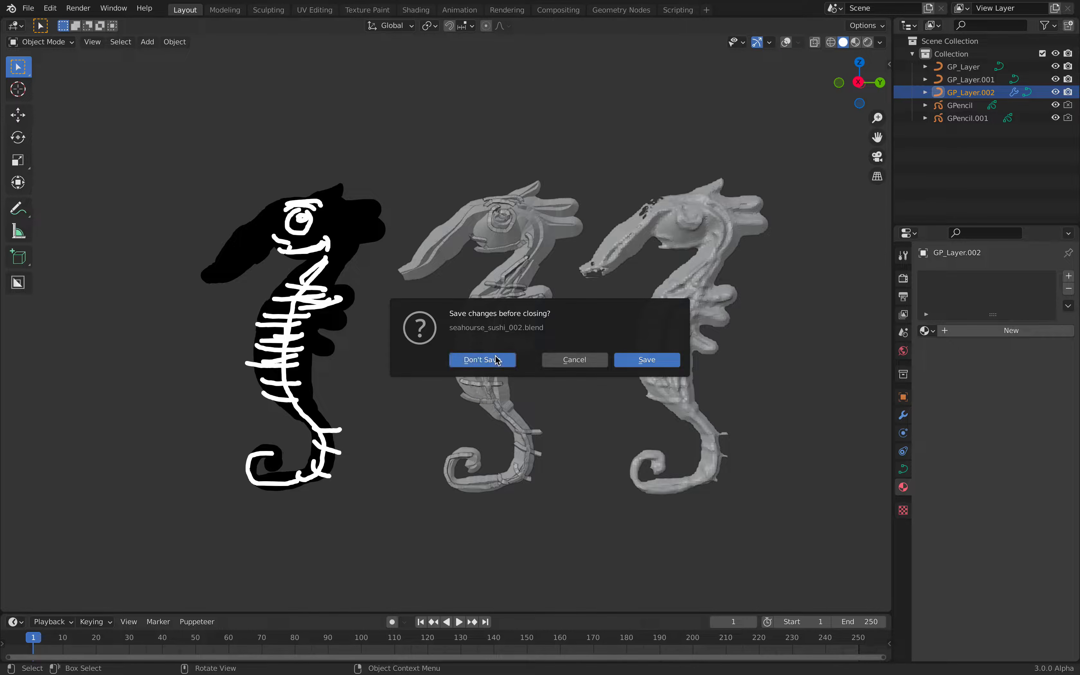
# Delete all the default objects from the scene.
pyautogui.press('a')
pyautogui.press('a')
pyautogui.press('x')
pyautogui.click(492, 297)
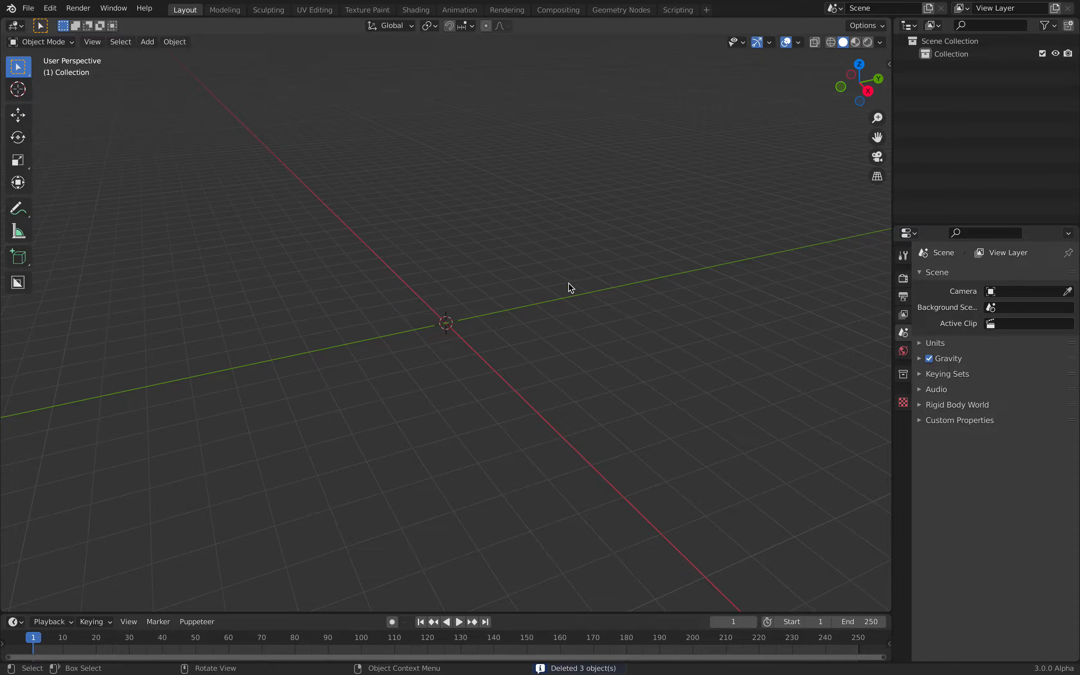
# Bring the orange seahorse photo into the right orthographic view as a reference image.
pyautogui.moveTo(569, 287); pyautogui.dragTo(513, 265, button='middle')
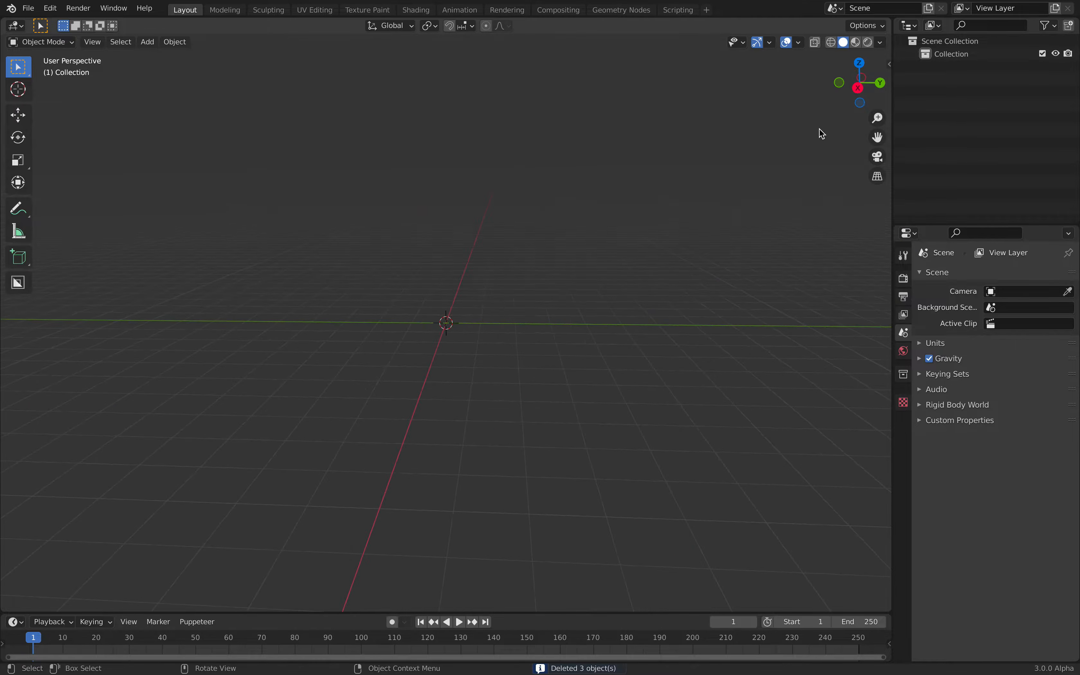
pyautogui.click(860, 89)
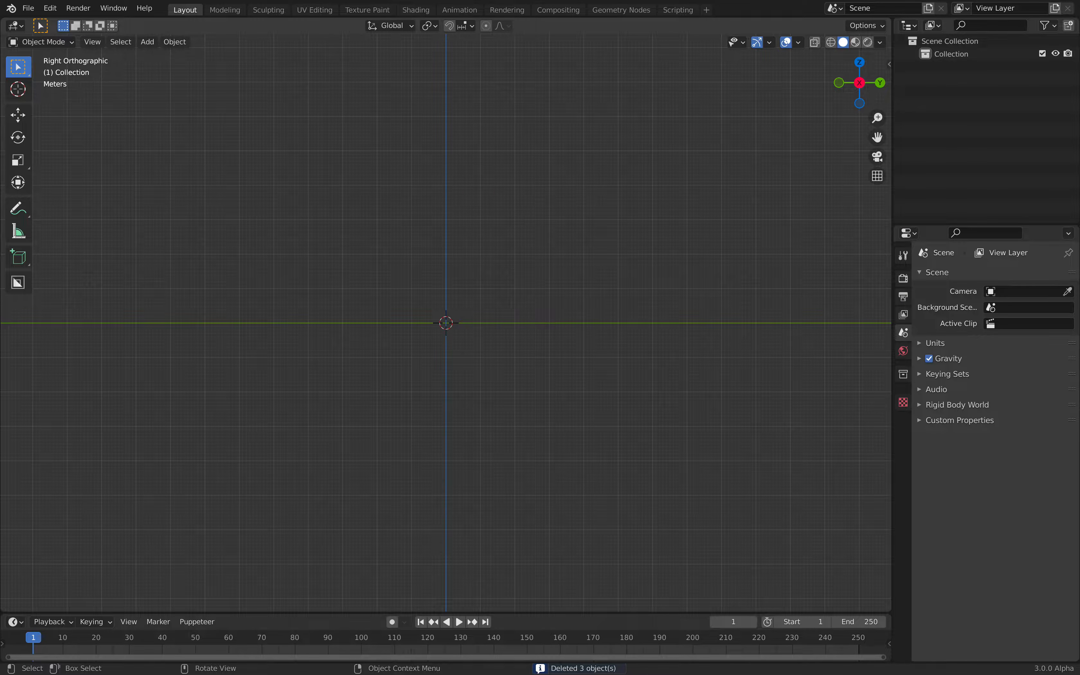
pyautogui.hotkey('ctrl', 'Left')
pyautogui.moveTo(453, 135); pyautogui.dragTo(415, 168)
pyautogui.hotkey('ctrl', 'Right')
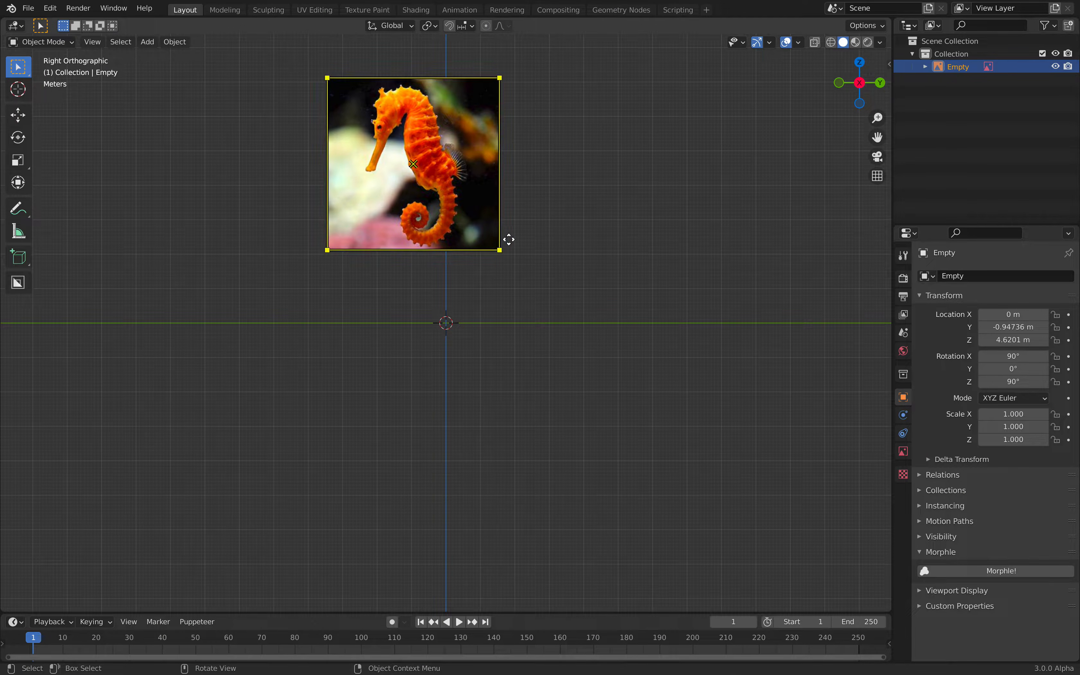
# Scale the seahorse reference image to about 1.253 and rotate it clockwise to about 19.1°.
pyautogui.press('s')
pyautogui.click(592, 237)
pyautogui.press('r')
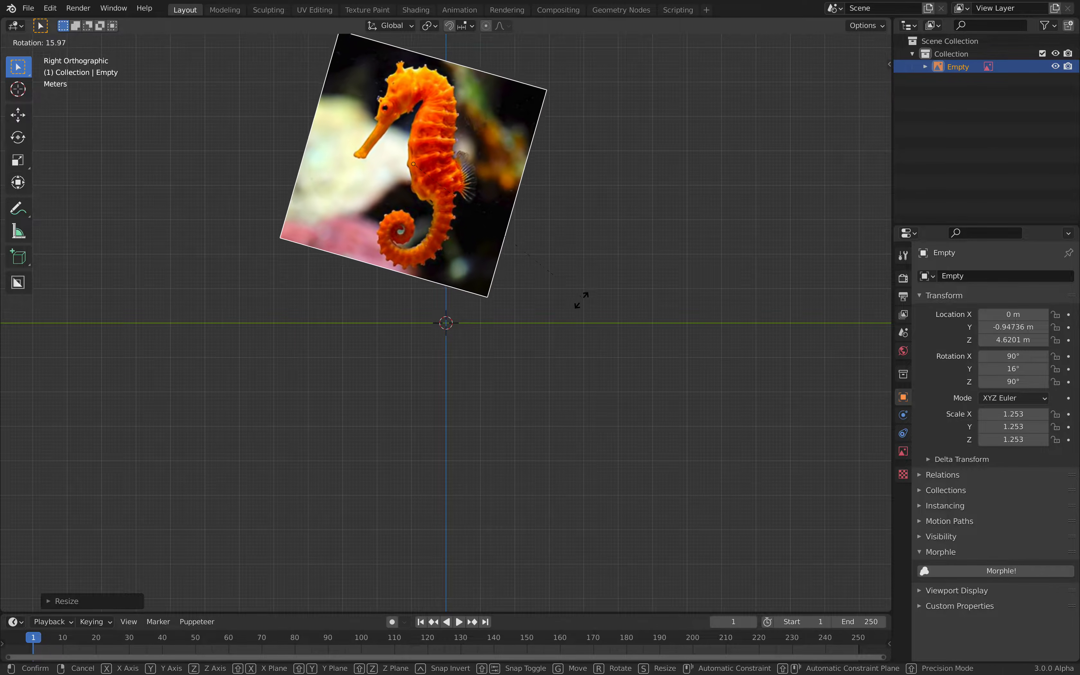
pyautogui.click(573, 305)
# Move the reference image to the negative-Y side of the origin, at about Y -5.99 m and Z 4.08 m.
pyautogui.press('g')
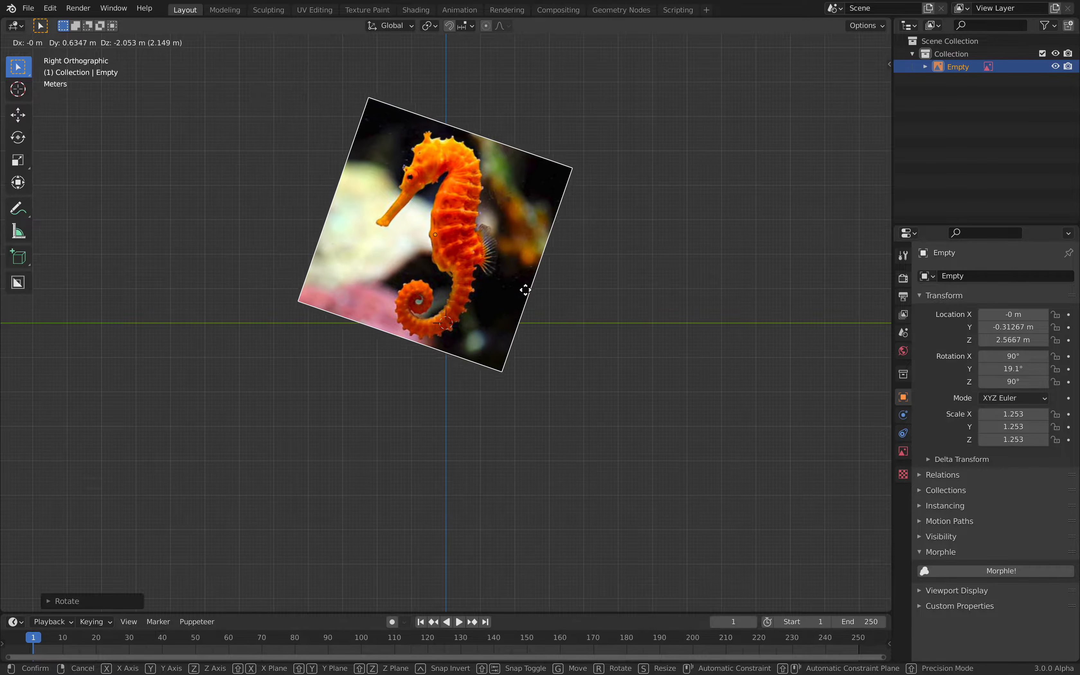
pyautogui.click(511, 277)
pyautogui.press('g')
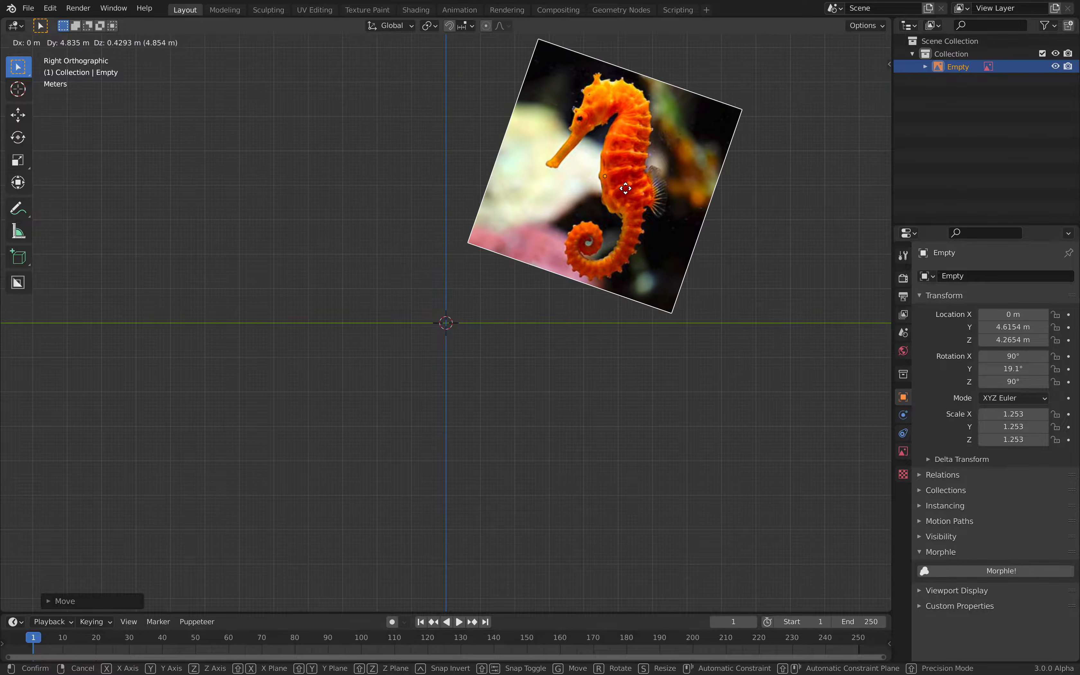
pyautogui.click(273, 200)
# Rotate the reference image further to about 23.2° and move it to about Y -6.67 m, Z 4.21 m.
pyautogui.keyDown('shift'); pyautogui.moveTo(442, 197); pyautogui.dragTo(473, 238, button='middle'); pyautogui.keyUp('shift')
pyautogui.scroll(1, 468, 232)
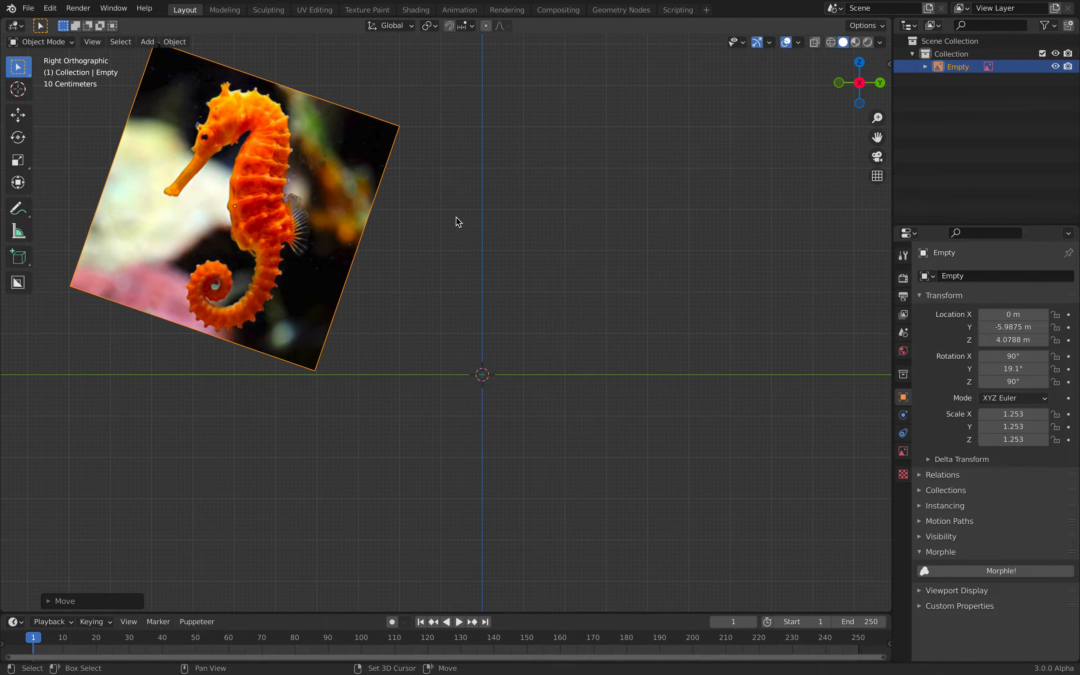
pyautogui.keyDown('shift'); pyautogui.moveTo(470, 181); pyautogui.dragTo(508, 243, button='middle'); pyautogui.keyUp('shift')
pyautogui.scroll(2, 496, 236)
pyautogui.keyDown('shift'); pyautogui.moveTo(457, 215); pyautogui.dragTo(479, 254, button='middle'); pyautogui.keyUp('shift')
pyautogui.scroll(-1, 481, 259)
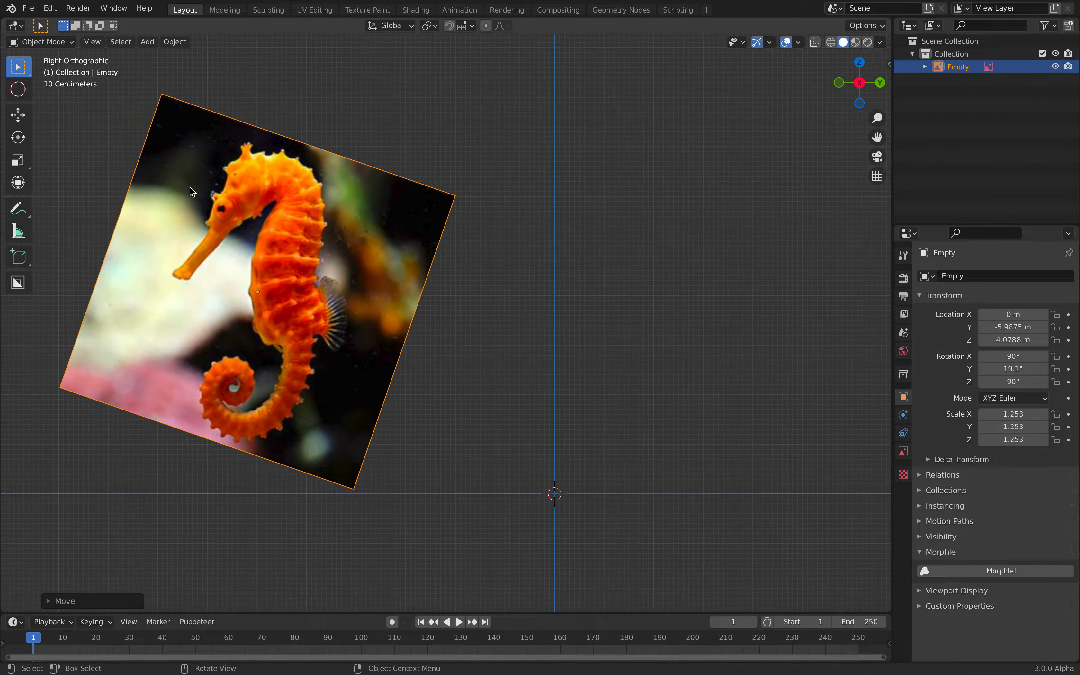
pyautogui.press('r')
pyautogui.click(439, 250)
pyautogui.press('g')
pyautogui.click(395, 240)
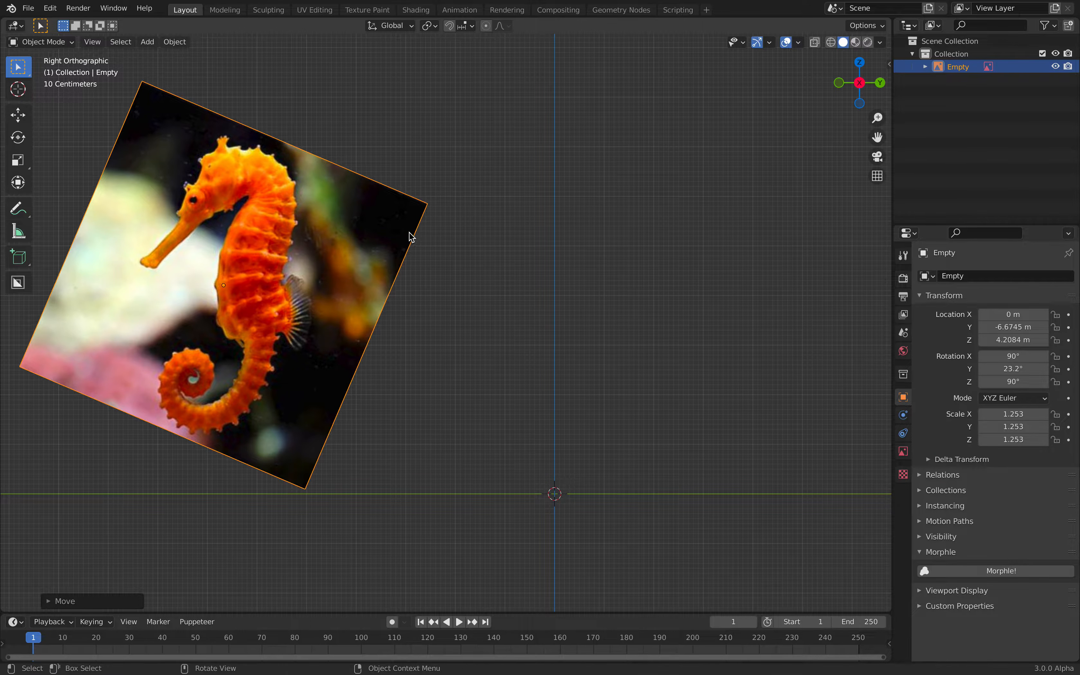
pyautogui.click(517, 203)
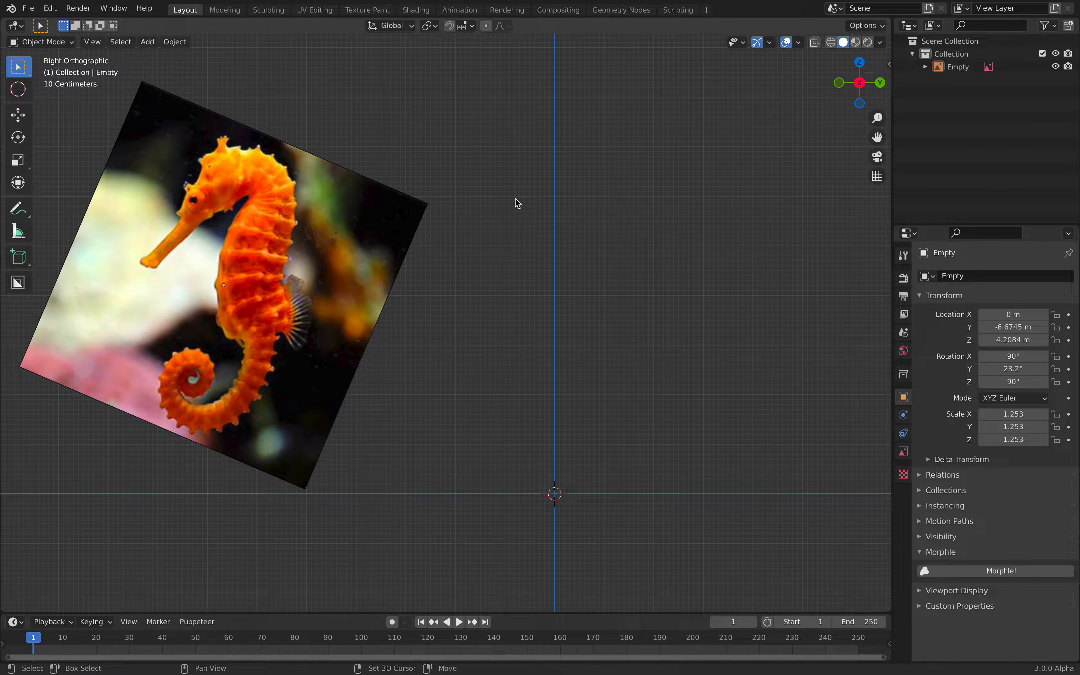
# Add an empty Grease Pencil object at the origin and switch it to Draw Mode.
pyautogui.hotkey('shift', 'a')
pyautogui.moveTo(518, 200)
pyautogui.click(590, 199)
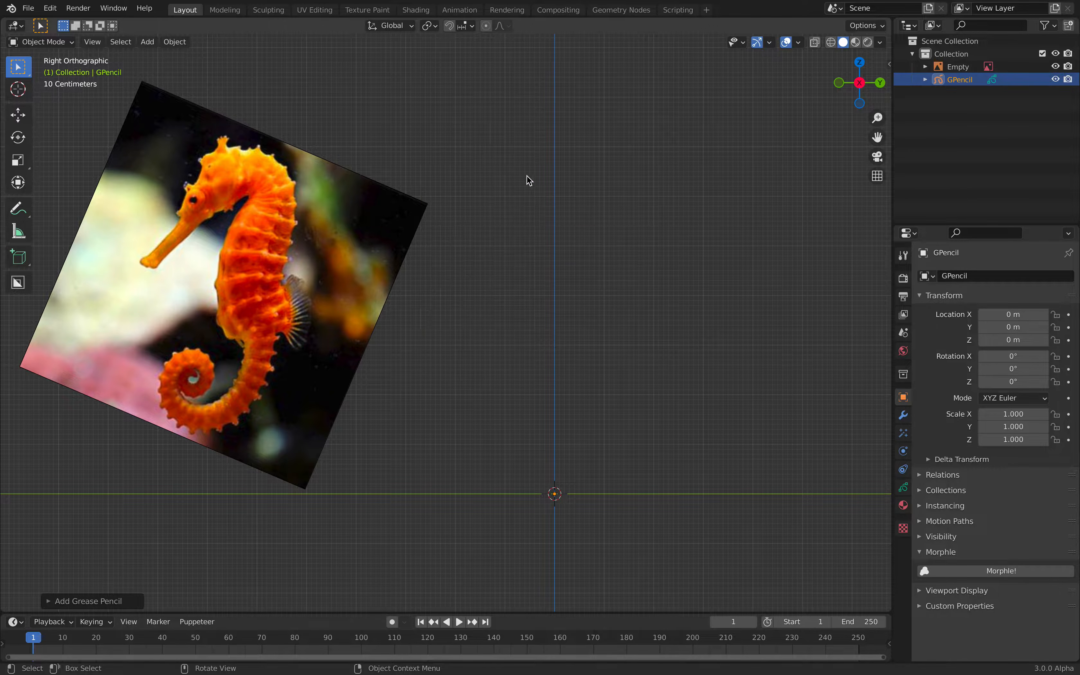
pyautogui.click(61, 46)
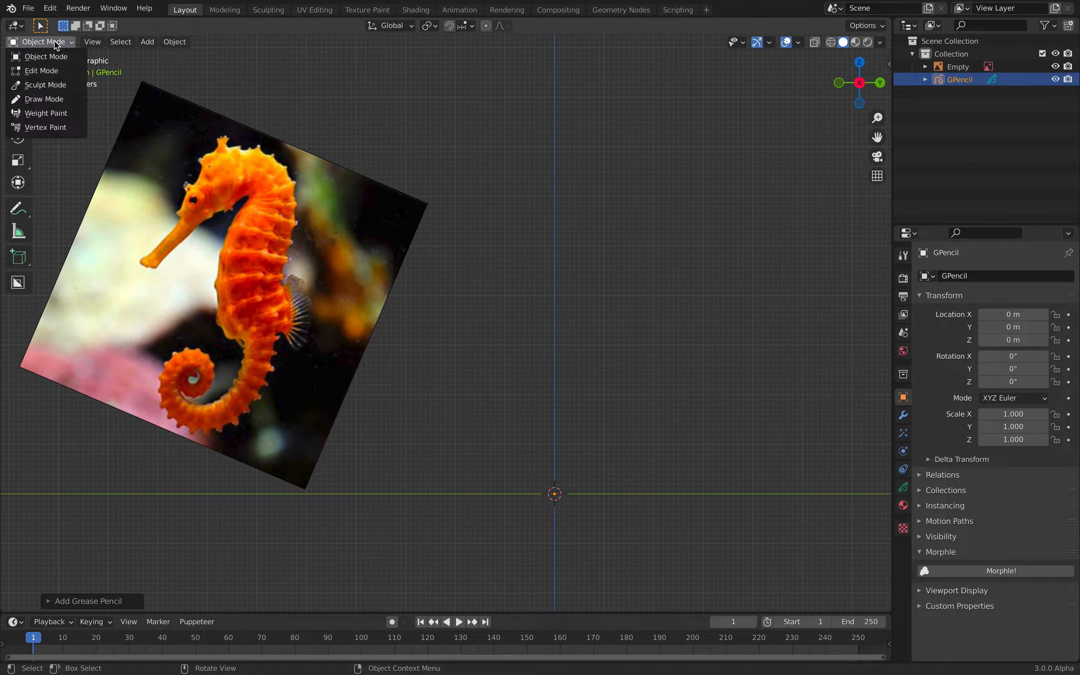
pyautogui.click(63, 98)
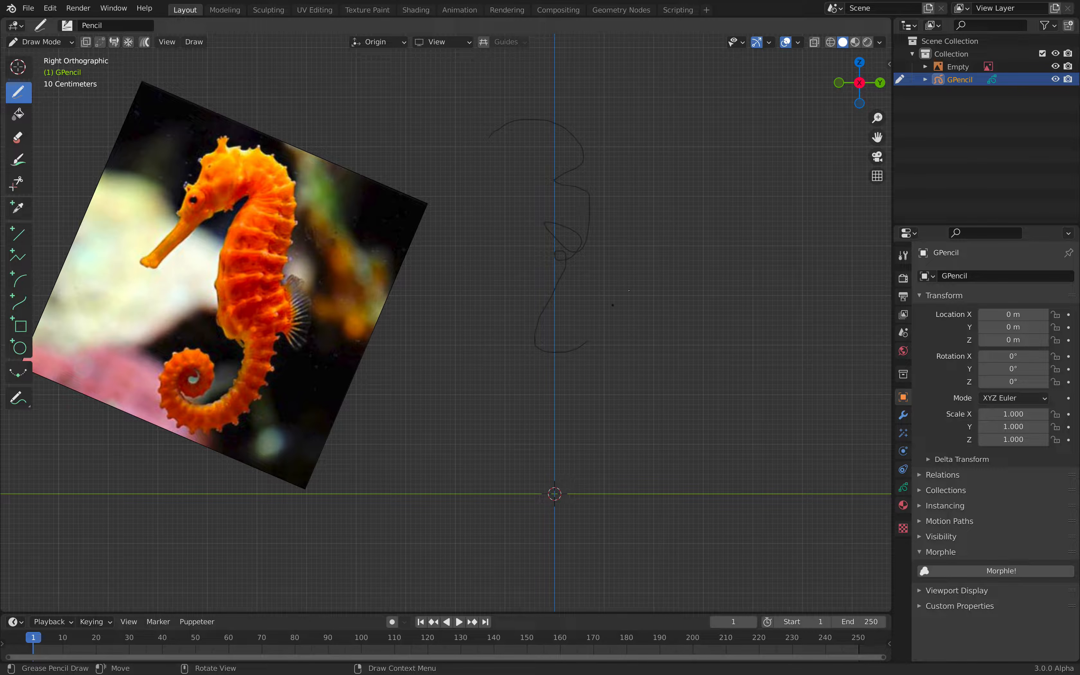
# Set the Pencil brush's strength to 1.000 and radius to 130 px, and draw a short test stroke.
pyautogui.click(889, 64)
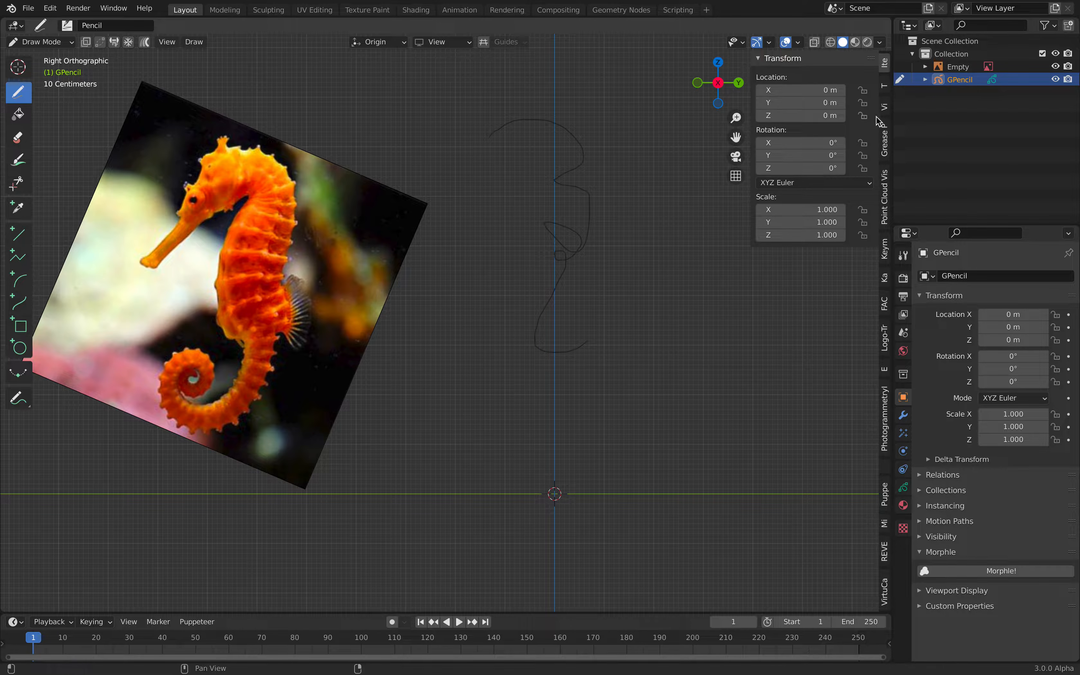
pyautogui.click(888, 87)
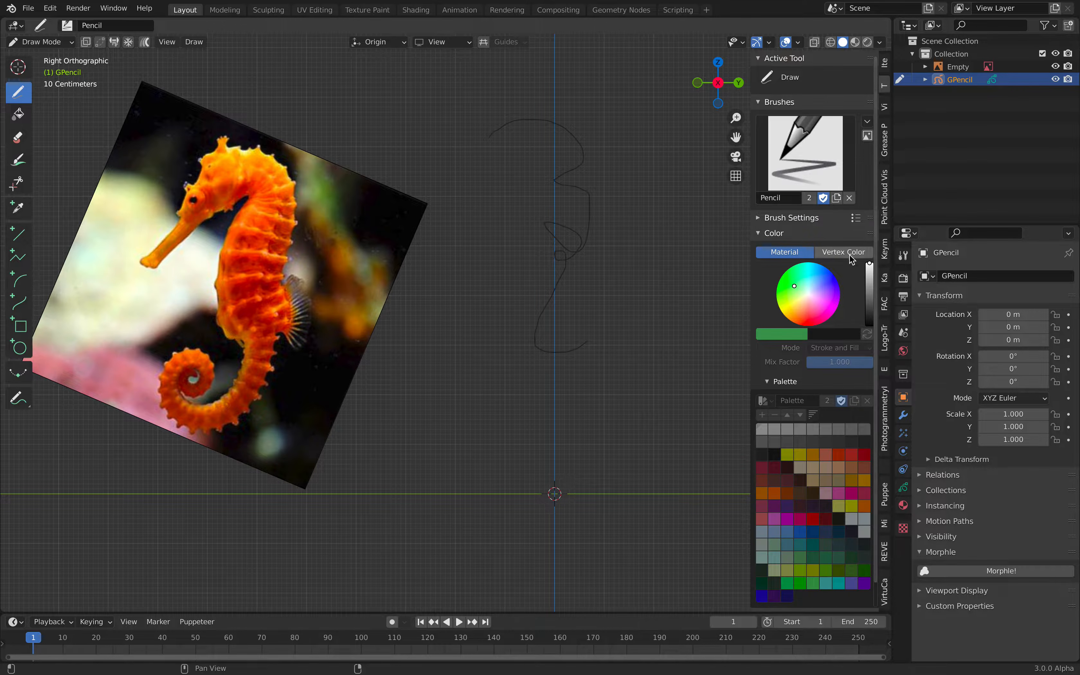
pyautogui.click(791, 218)
pyautogui.moveTo(826, 272); pyautogui.dragTo(863, 271)
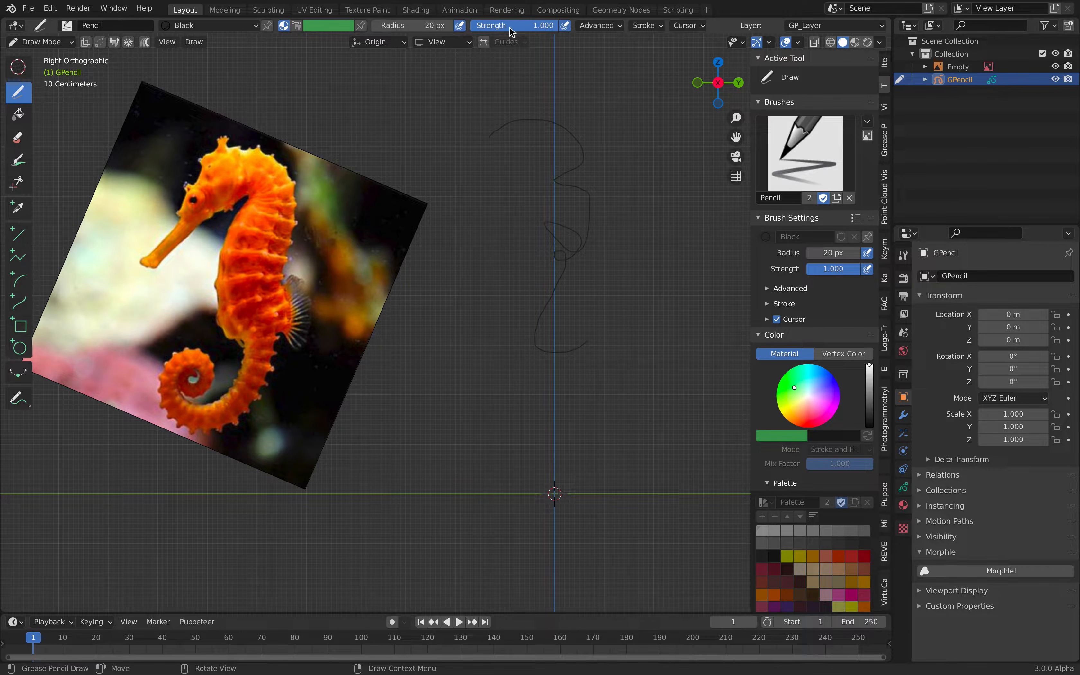
pyautogui.moveTo(833, 253); pyautogui.dragTo(861, 252)
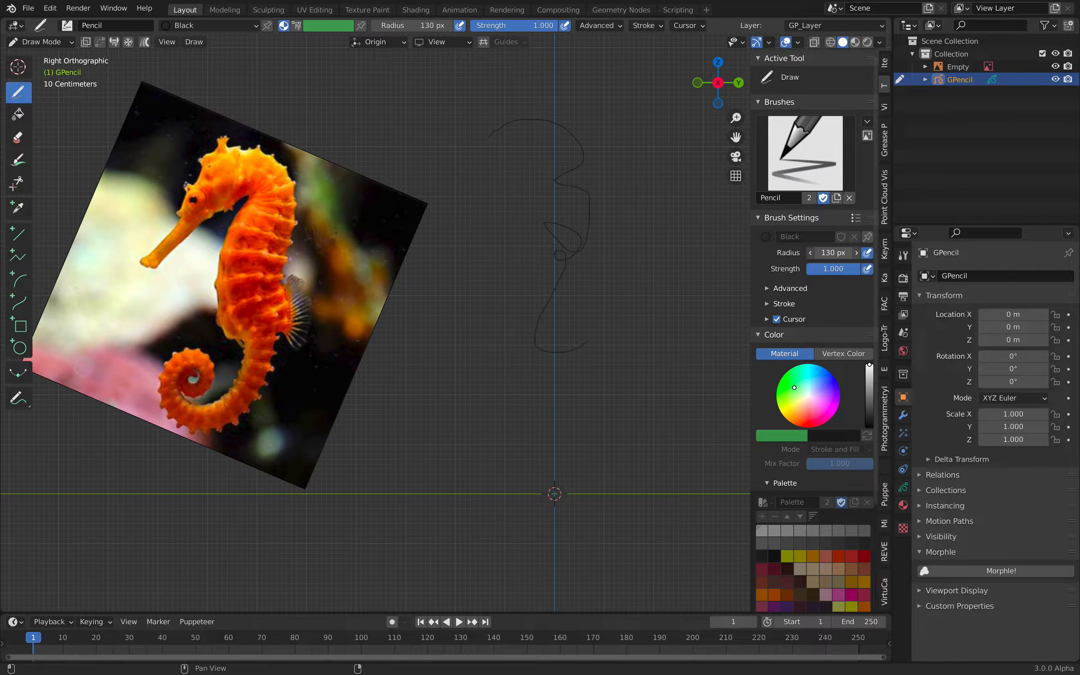
pyautogui.moveTo(613, 126)
pyautogui.mouseDown()
pyautogui.moveTo(646, 173)
pyautogui.moveTo(695, 208)
pyautogui.mouseUp()
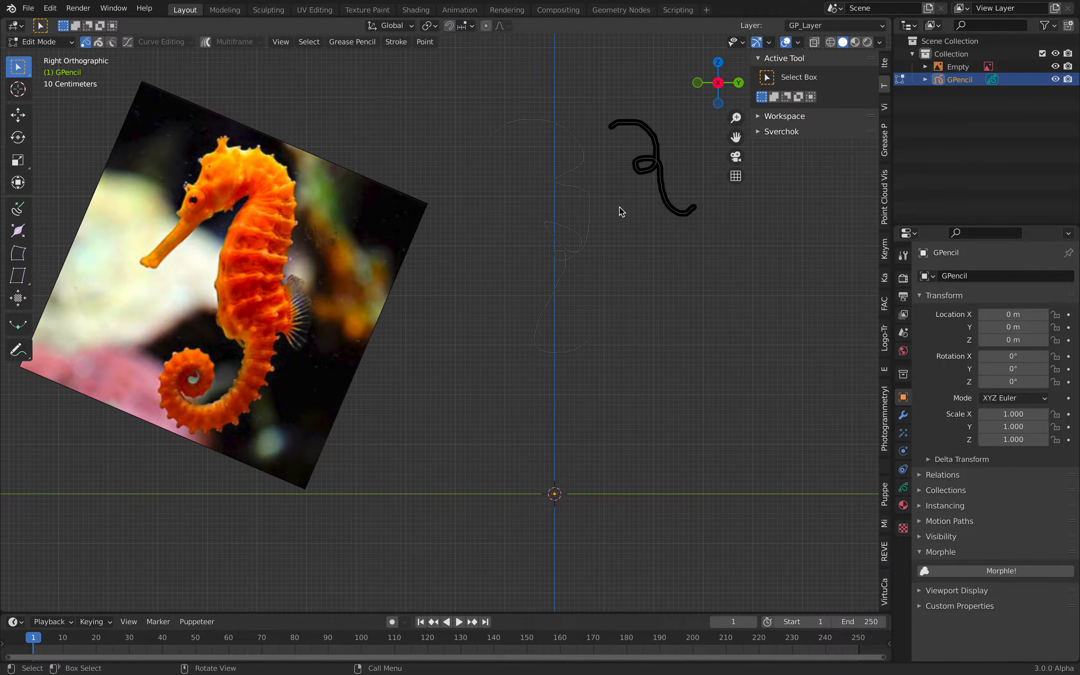
# Delete all test strokes from the Grease Pencil object and return to Draw Mode.
pyautogui.press('Tab')
pyautogui.press('a')
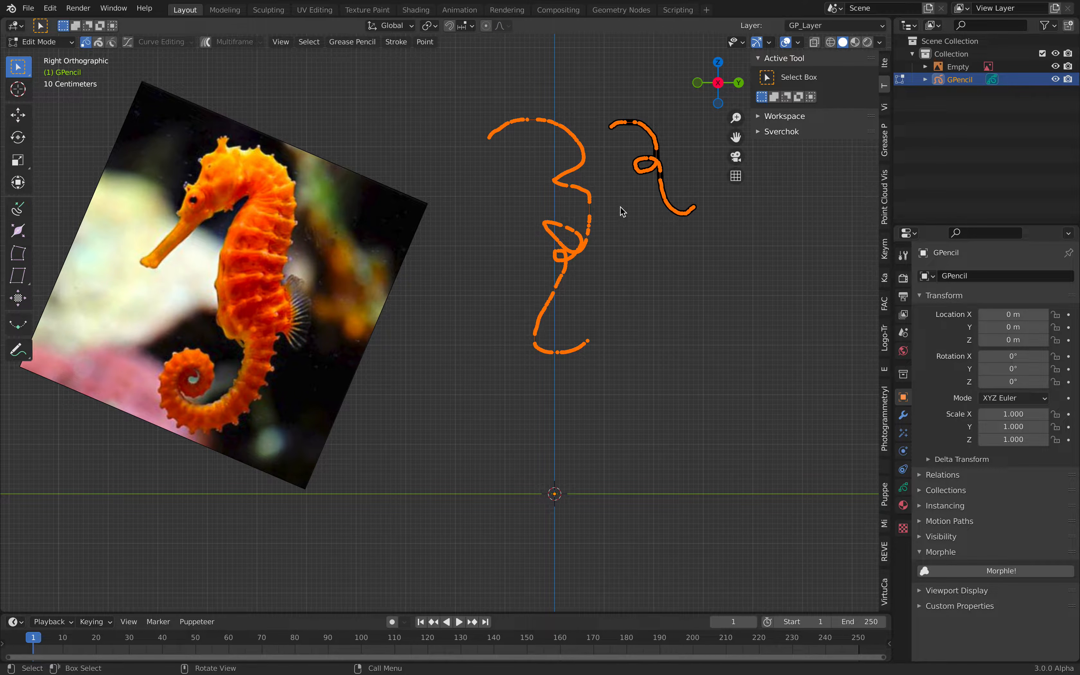
pyautogui.press('x')
pyautogui.click(620, 208)
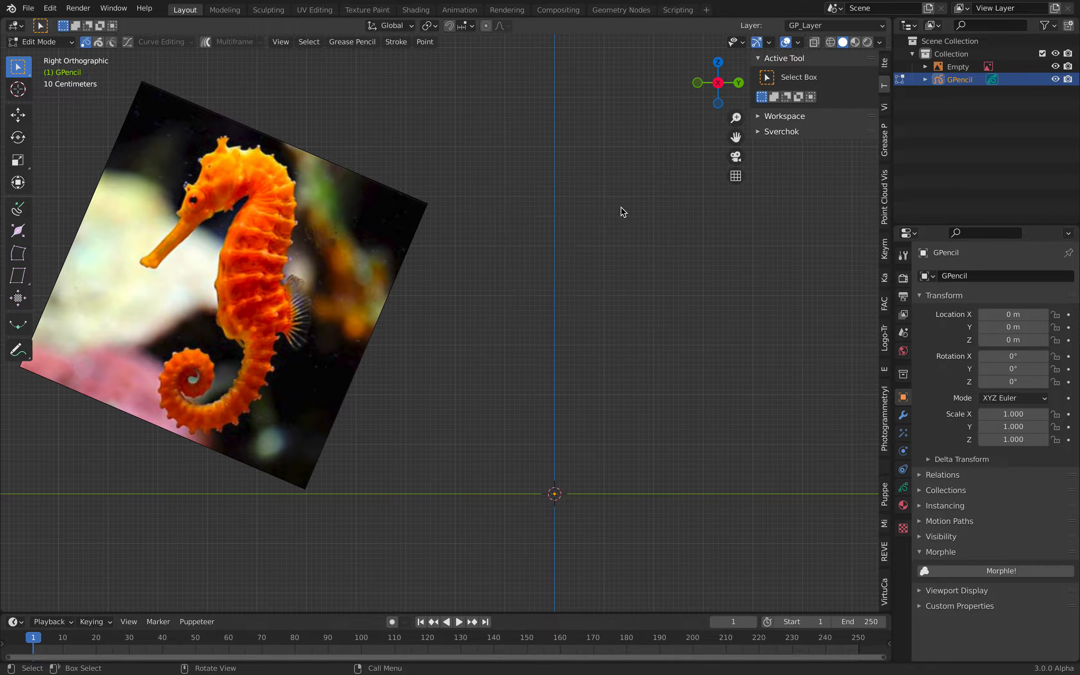
pyautogui.press('Tab')
# Draw the seahorse's basic line beside the photo, from the snout over the head and down the back into a spiral tail.
pyautogui.hscroll(2, 510, 180)
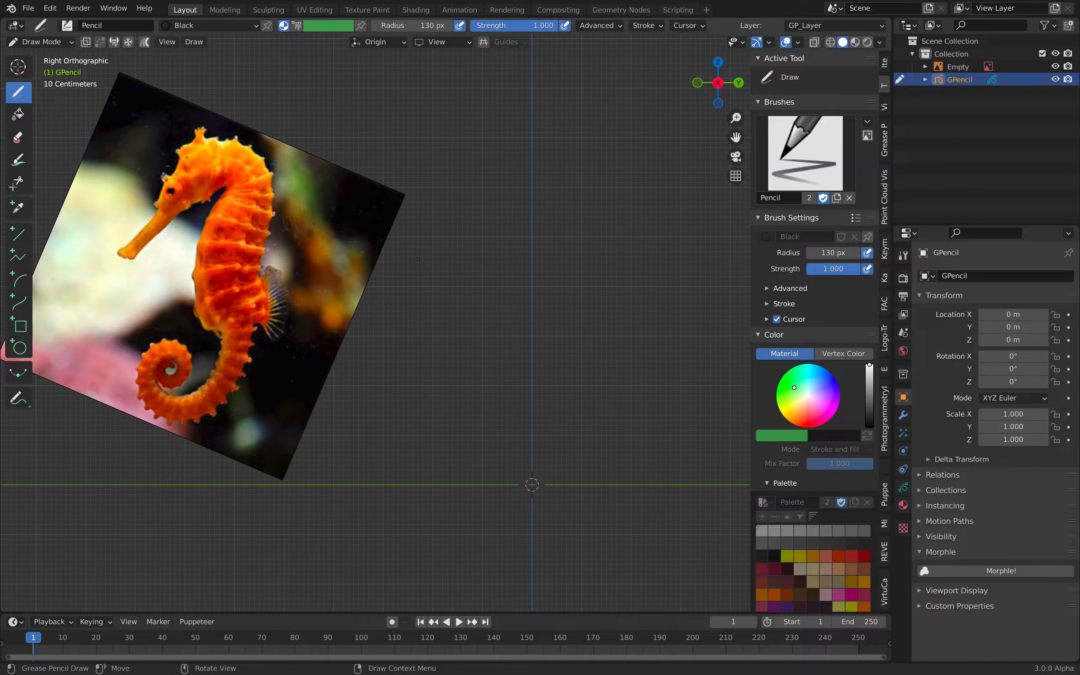
pyautogui.moveTo(425, 253)
pyautogui.mouseDown()
pyautogui.moveTo(518, 157)
pyautogui.moveTo(538, 161)
pyautogui.moveTo(552, 206)
pyautogui.moveTo(538, 270)
pyautogui.moveTo(557, 308)
pyautogui.moveTo(548, 371)
pyautogui.mouseUp()
pyautogui.moveTo(536, 314)
pyautogui.mouseDown()
pyautogui.moveTo(571, 438)
pyautogui.moveTo(564, 462)
pyautogui.moveTo(503, 484)
pyautogui.moveTo(462, 461)
pyautogui.moveTo(473, 402)
pyautogui.moveTo(526, 413)
pyautogui.moveTo(510, 444)
pyautogui.moveTo(482, 441)
pyautogui.moveTo(496, 425)
pyautogui.mouseUp()
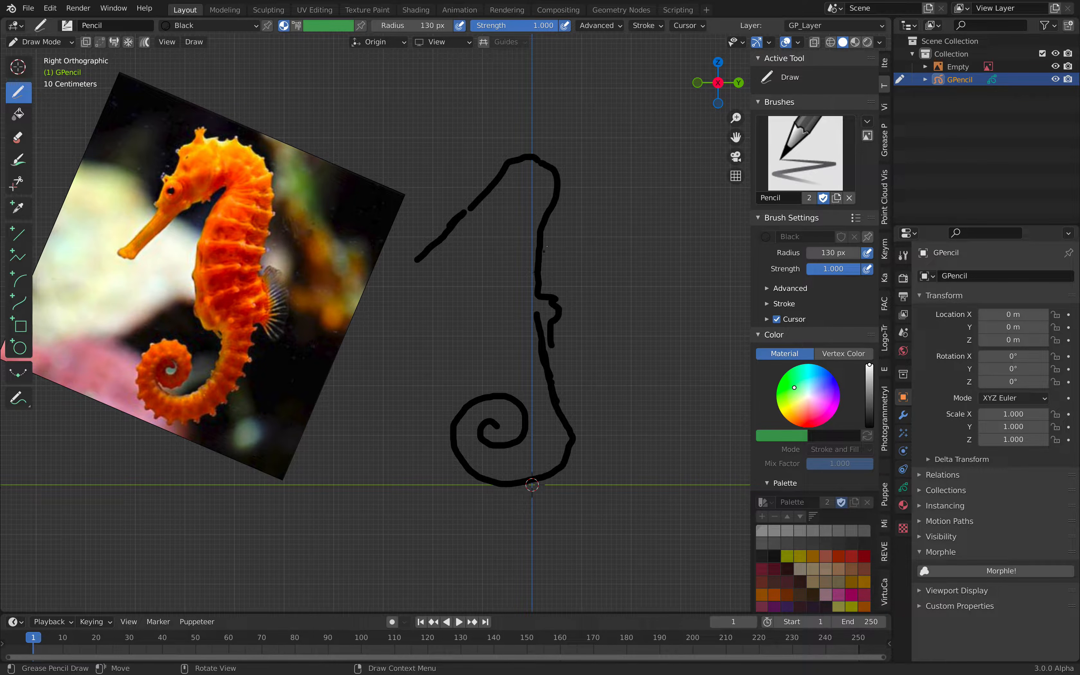
# Thicken the seahorse's torso with overlapping lengthwise strokes along the middle of the body line.
pyautogui.moveTo(556, 215); pyautogui.dragTo(535, 322)
pyautogui.moveTo(555, 259)
pyautogui.mouseDown()
pyautogui.moveTo(549, 357)
pyautogui.moveTo(554, 317)
pyautogui.mouseUp()
pyautogui.moveTo(563, 232); pyautogui.dragTo(548, 341)
pyautogui.moveTo(559, 230)
pyautogui.mouseDown()
pyautogui.moveTo(569, 267)
pyautogui.moveTo(523, 269)
pyautogui.moveTo(514, 304)
pyautogui.moveTo(533, 332)
pyautogui.moveTo(536, 257)
pyautogui.mouseUp()
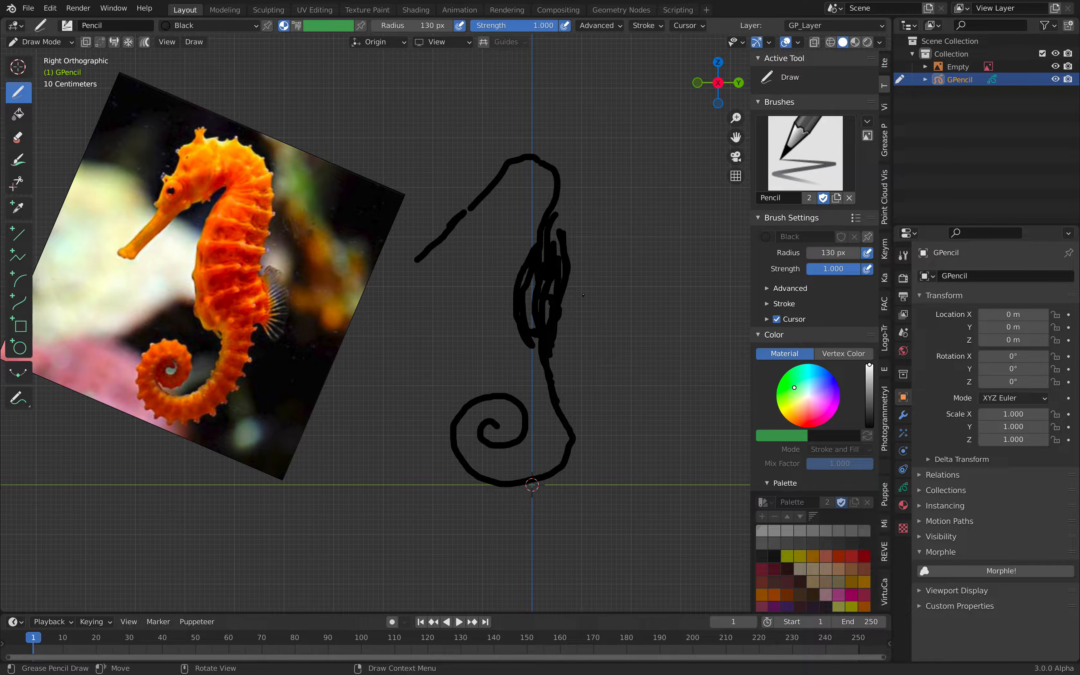
# Draw the fin on the seahorse's back and thicken its neck, head and snout with extra strokes.
pyautogui.moveTo(563, 307)
pyautogui.mouseDown()
pyautogui.moveTo(592, 308)
pyautogui.moveTo(582, 330)
pyautogui.mouseUp()
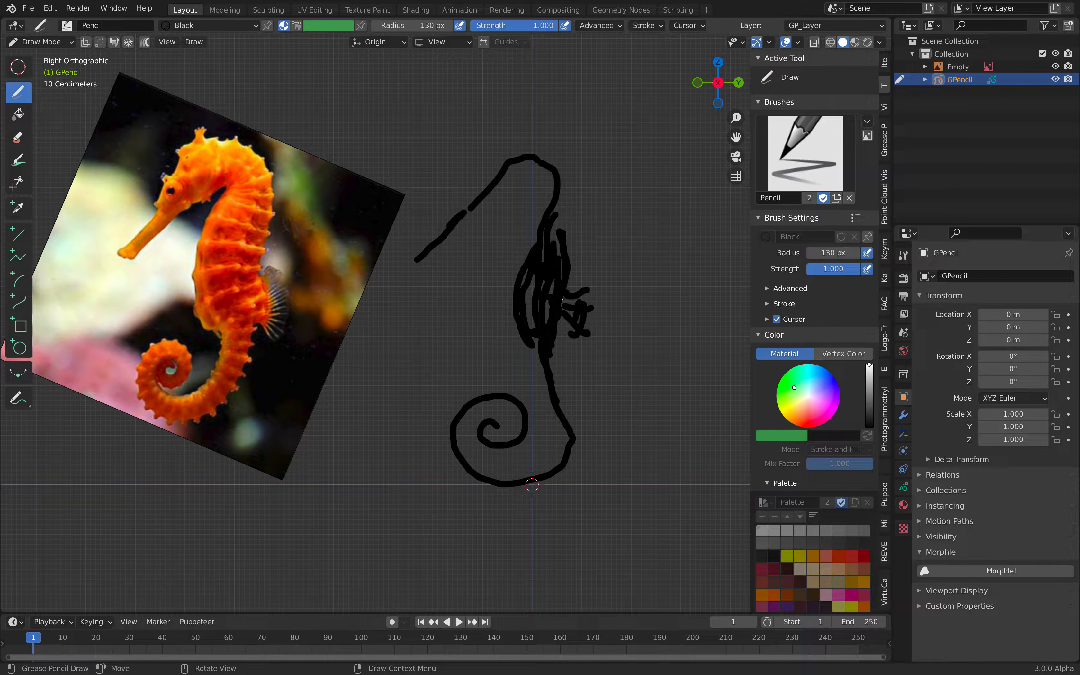
pyautogui.moveTo(558, 229); pyautogui.dragTo(546, 172)
pyautogui.moveTo(481, 212)
pyautogui.mouseDown()
pyautogui.moveTo(529, 197)
pyautogui.moveTo(558, 154)
pyautogui.moveTo(488, 168)
pyautogui.moveTo(457, 209)
pyautogui.moveTo(529, 176)
pyautogui.mouseUp()
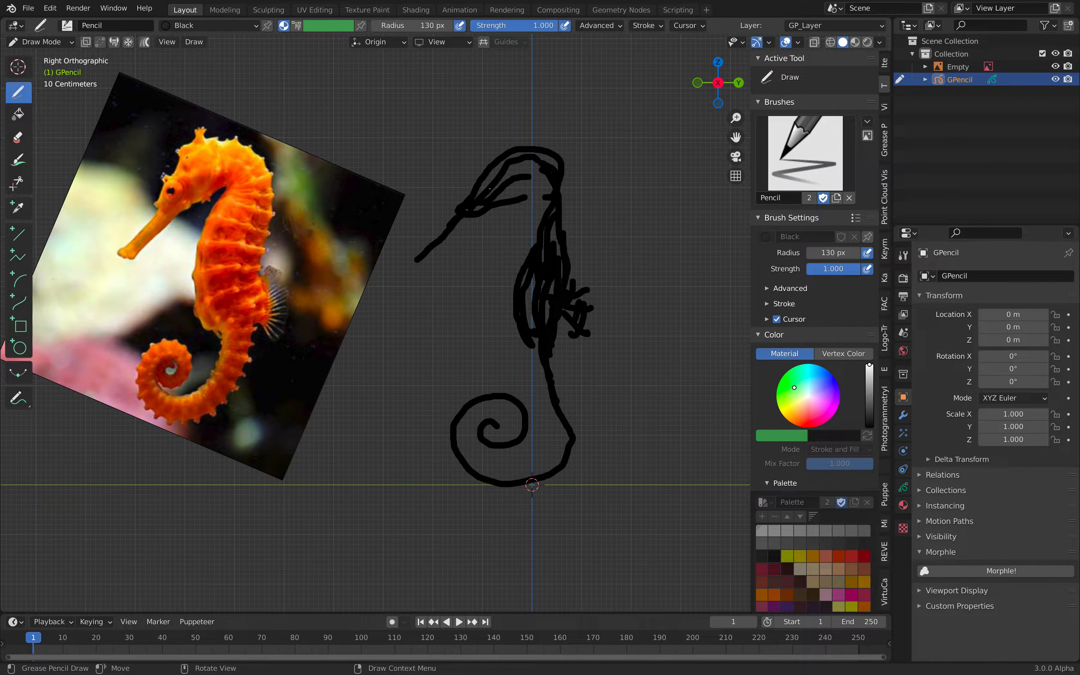
pyautogui.moveTo(484, 202); pyautogui.dragTo(531, 188)
pyautogui.moveTo(422, 264); pyautogui.dragTo(472, 219)
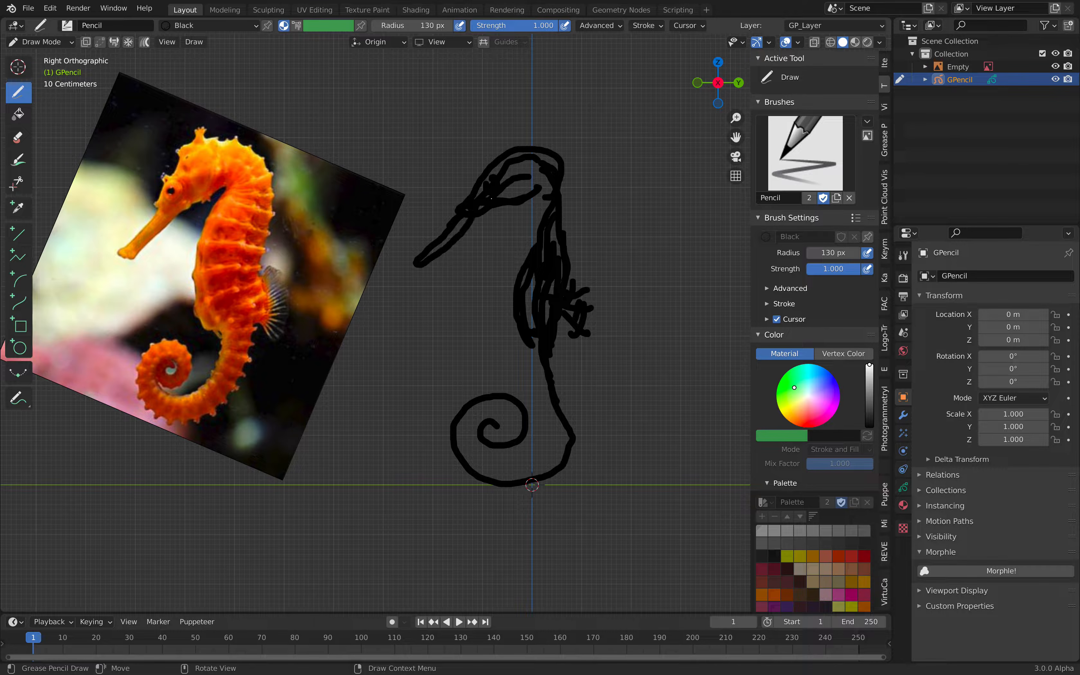
# Add short spikes along the crest and nape, and thicken the neck and the lower body down to the tail with more strokes.
pyautogui.moveTo(542, 162)
pyautogui.mouseDown()
pyautogui.moveTo(562, 146)
pyautogui.moveTo(583, 186)
pyautogui.mouseUp()
pyautogui.moveTo(563, 189); pyautogui.dragTo(559, 242)
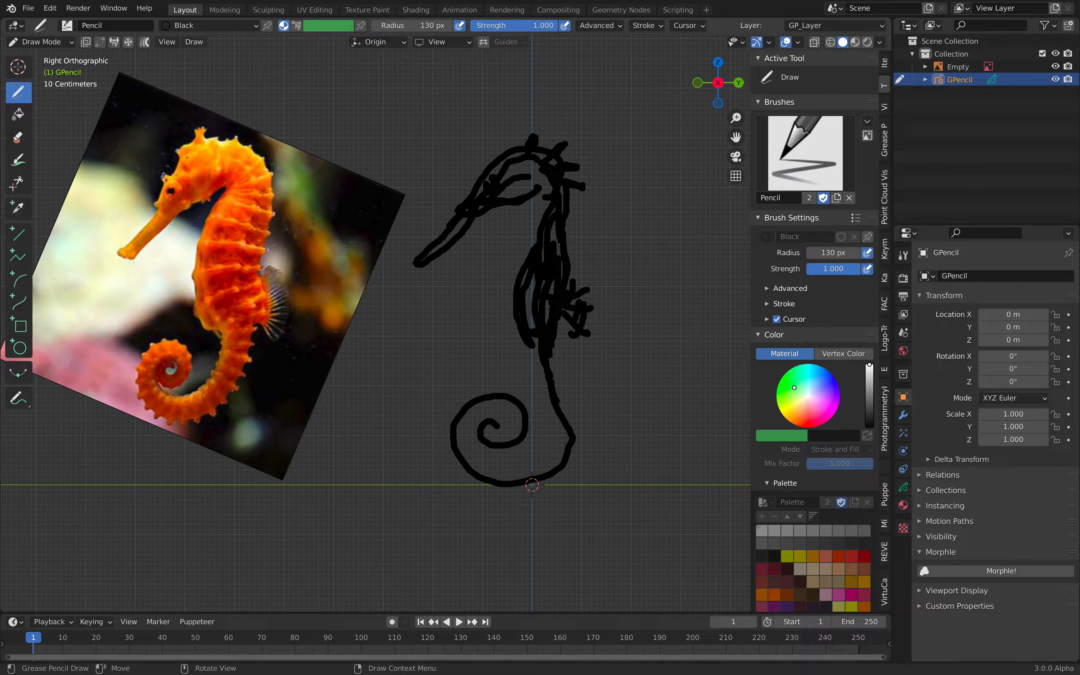
pyautogui.moveTo(554, 351); pyautogui.dragTo(568, 411)
pyautogui.moveTo(531, 336)
pyautogui.mouseDown()
pyautogui.moveTo(540, 379)
pyautogui.moveTo(556, 384)
pyautogui.mouseUp()
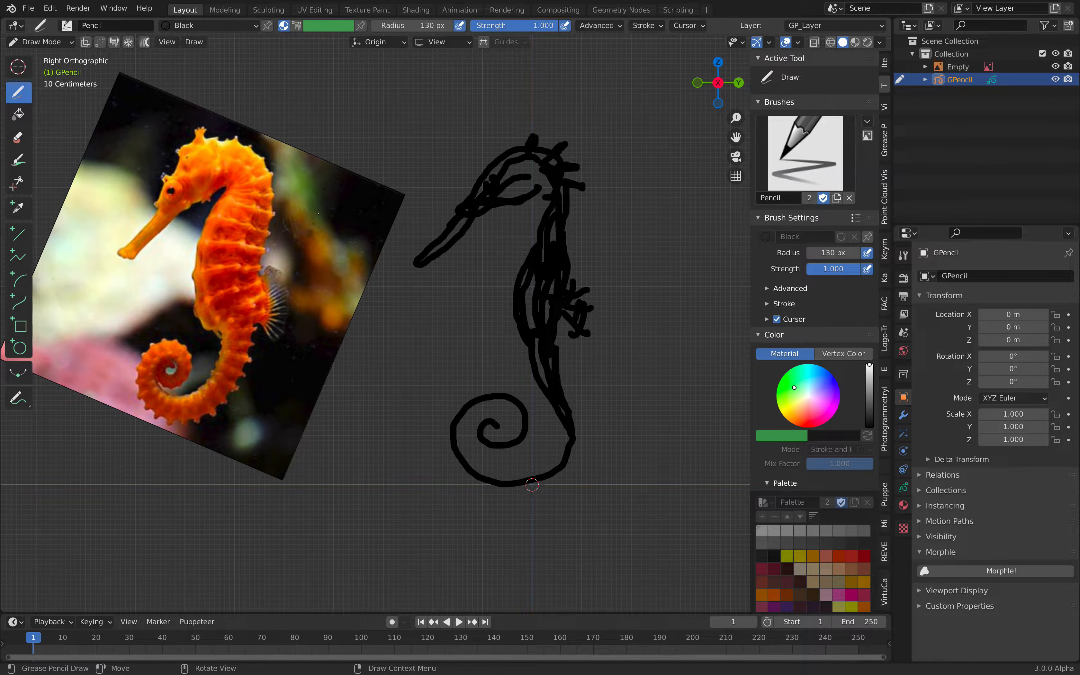
pyautogui.click(68, 42)
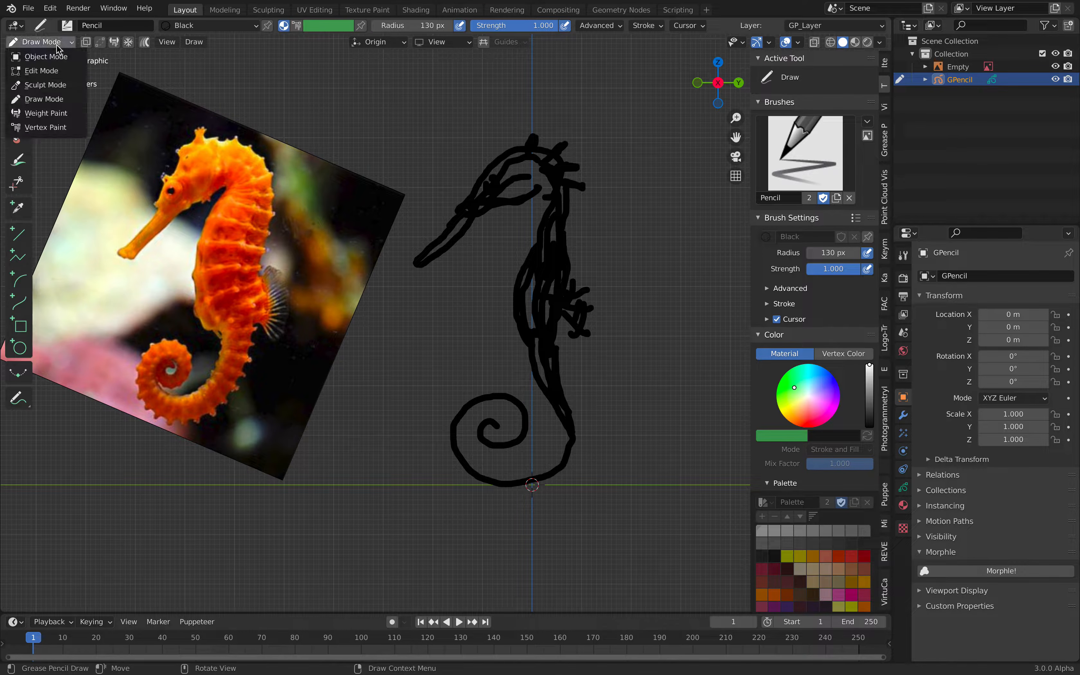
pyautogui.click(60, 100)
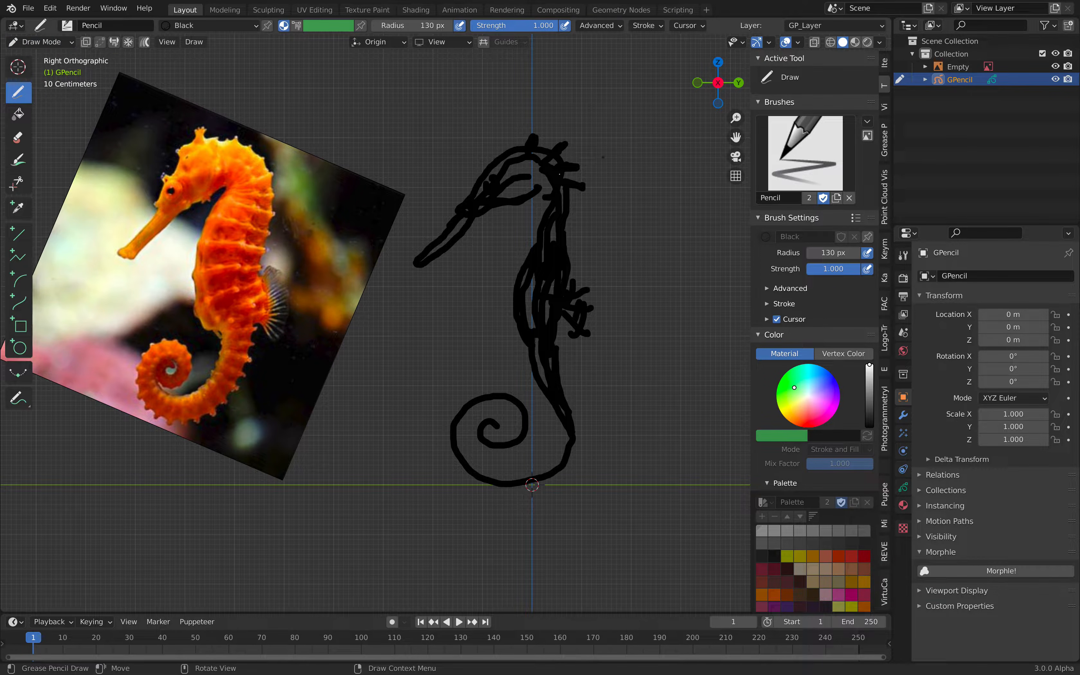
# Save the project to the Desktop as seahorse_001.blend.
pyautogui.click(50, 8)
pyautogui.moveTo(28, 8)
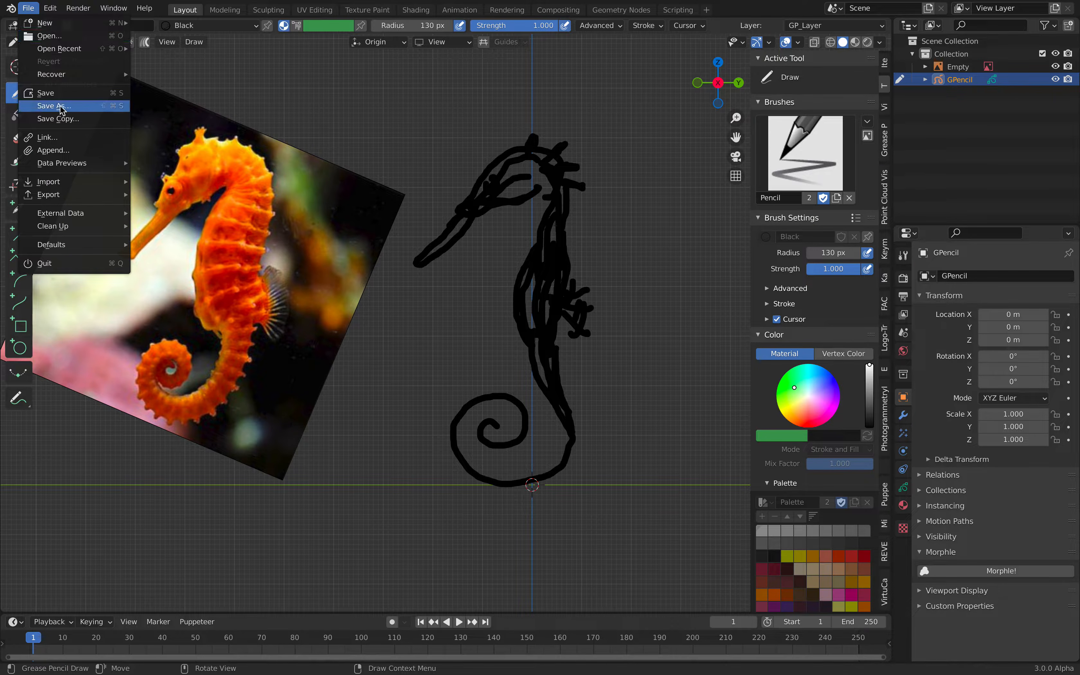
pyautogui.click(54, 105)
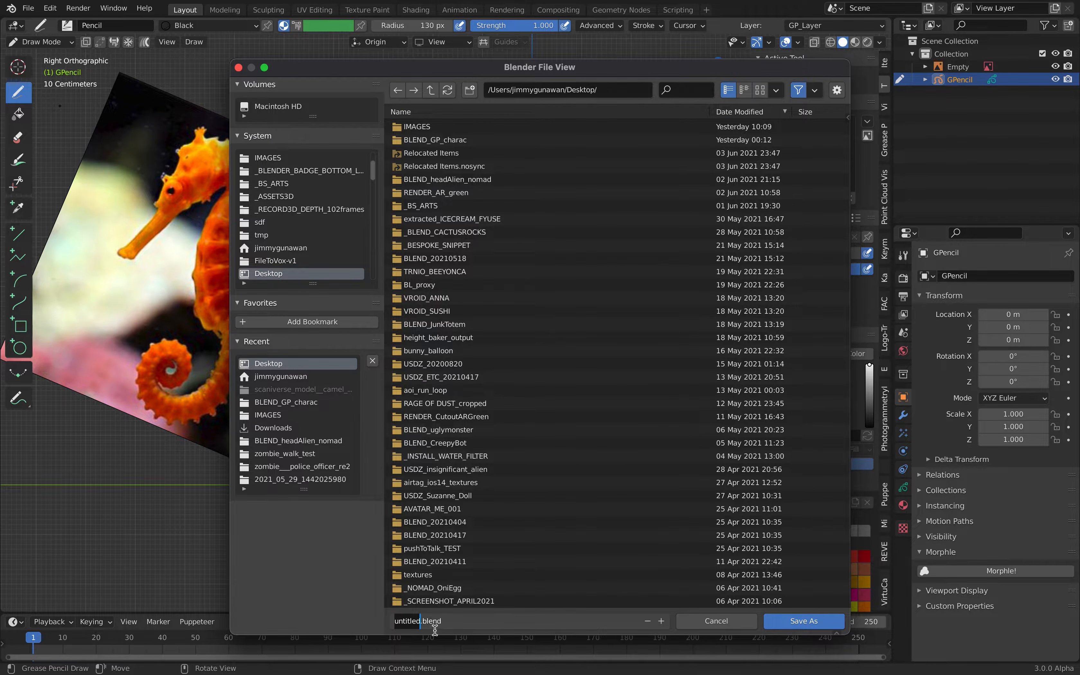
pyautogui.write('seahorse_001')
pyautogui.press('Return')
pyautogui.click(804, 621)
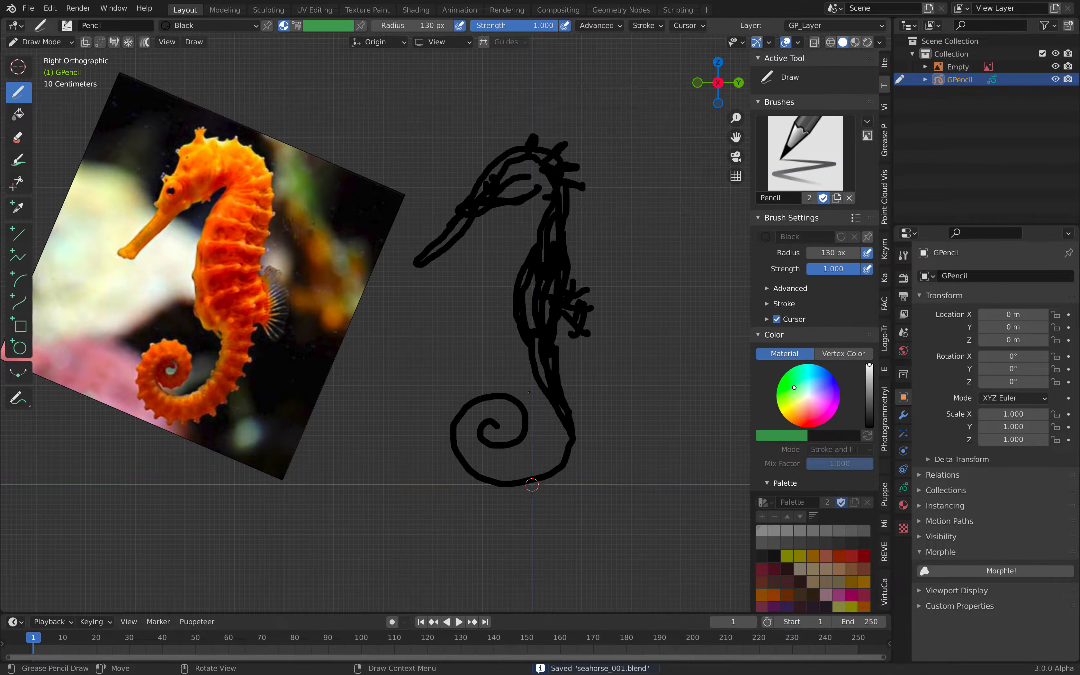
# Switch the Grease Pencil object to Sculpt Mode and widen the tool strip to show the tool names.
pyautogui.click(34, 42)
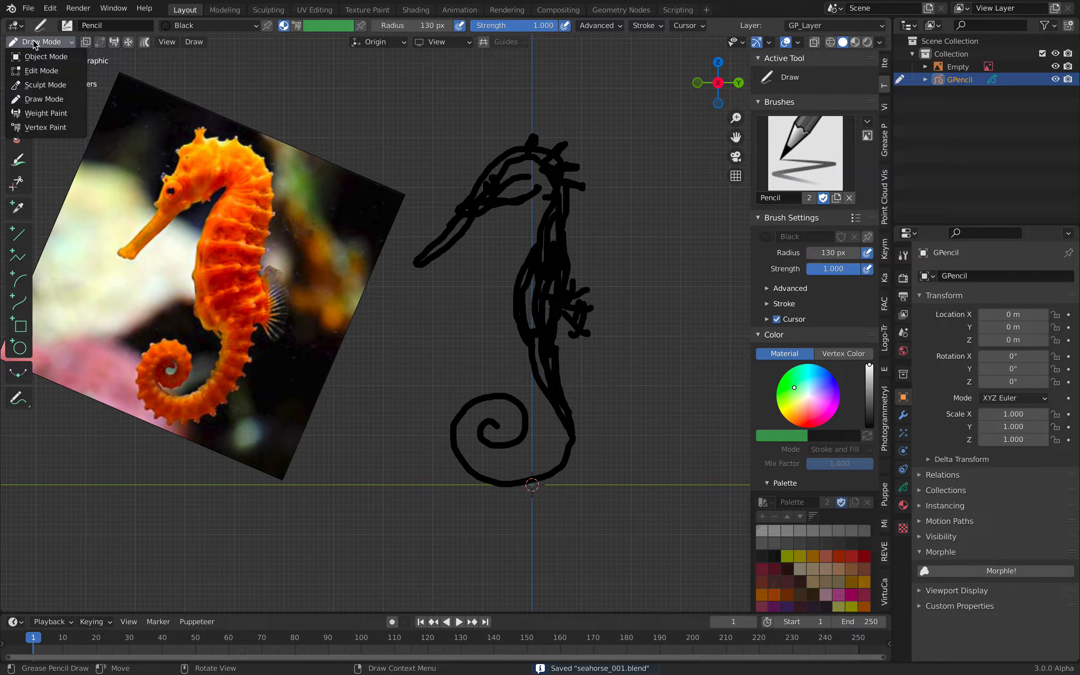
pyautogui.click(42, 85)
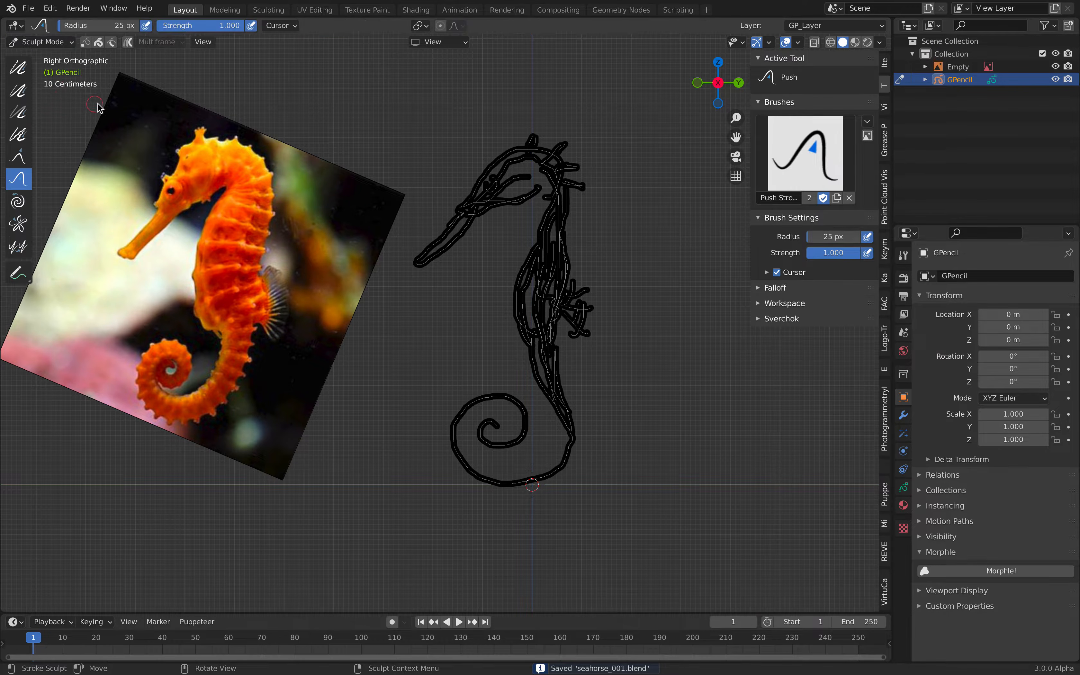
pyautogui.moveTo(38, 104); pyautogui.dragTo(127, 115)
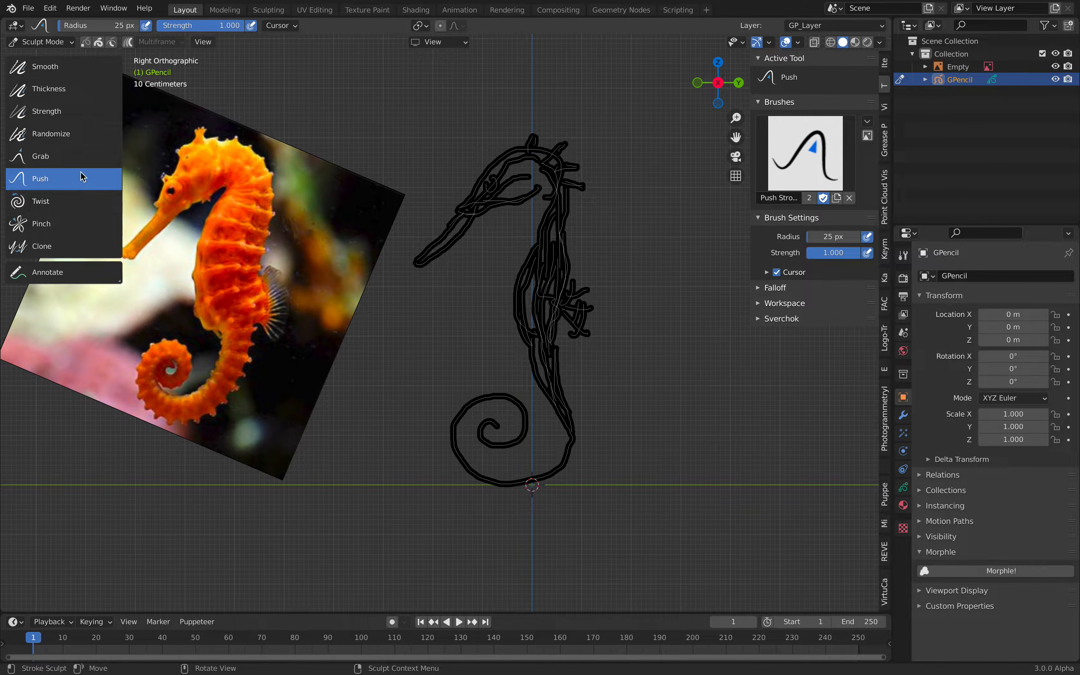
# Smooth the seahorse's strokes from the snout down to the spiral tail with the Smooth brush at radius 93 px and strength 1.000.
pyautogui.click(81, 69)
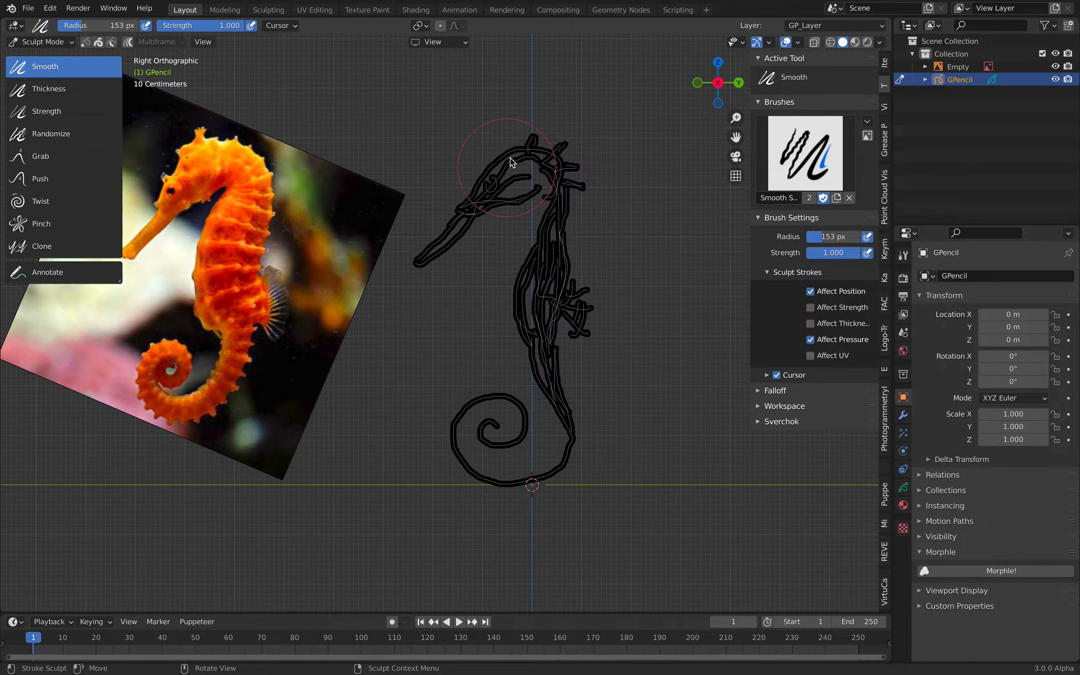
pyautogui.rightClick(522, 165)
pyautogui.moveTo(518, 169); pyautogui.dragTo(499, 170)
pyautogui.moveTo(437, 237)
pyautogui.mouseDown()
pyautogui.moveTo(461, 209)
pyautogui.moveTo(431, 249)
pyautogui.moveTo(521, 174)
pyautogui.moveTo(562, 175)
pyautogui.moveTo(560, 196)
pyautogui.mouseUp()
pyautogui.moveTo(535, 277); pyautogui.dragTo(536, 340)
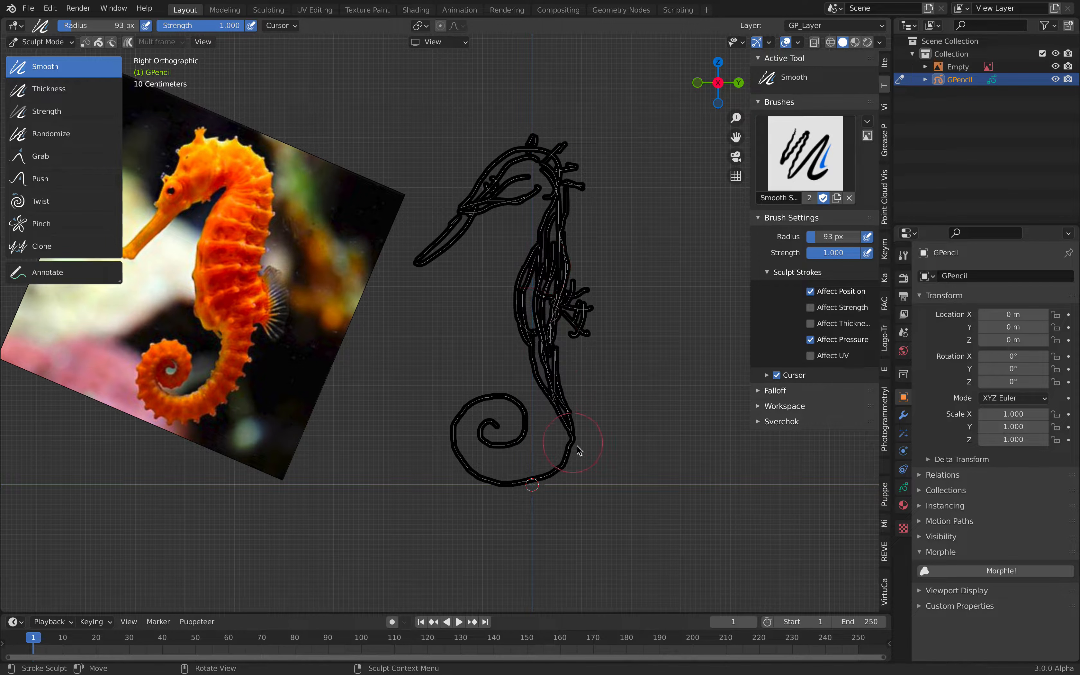
pyautogui.moveTo(553, 484)
pyautogui.mouseDown()
pyautogui.moveTo(458, 442)
pyautogui.moveTo(513, 400)
pyautogui.moveTo(524, 420)
pyautogui.mouseUp()
pyautogui.moveTo(513, 439); pyautogui.dragTo(489, 427)
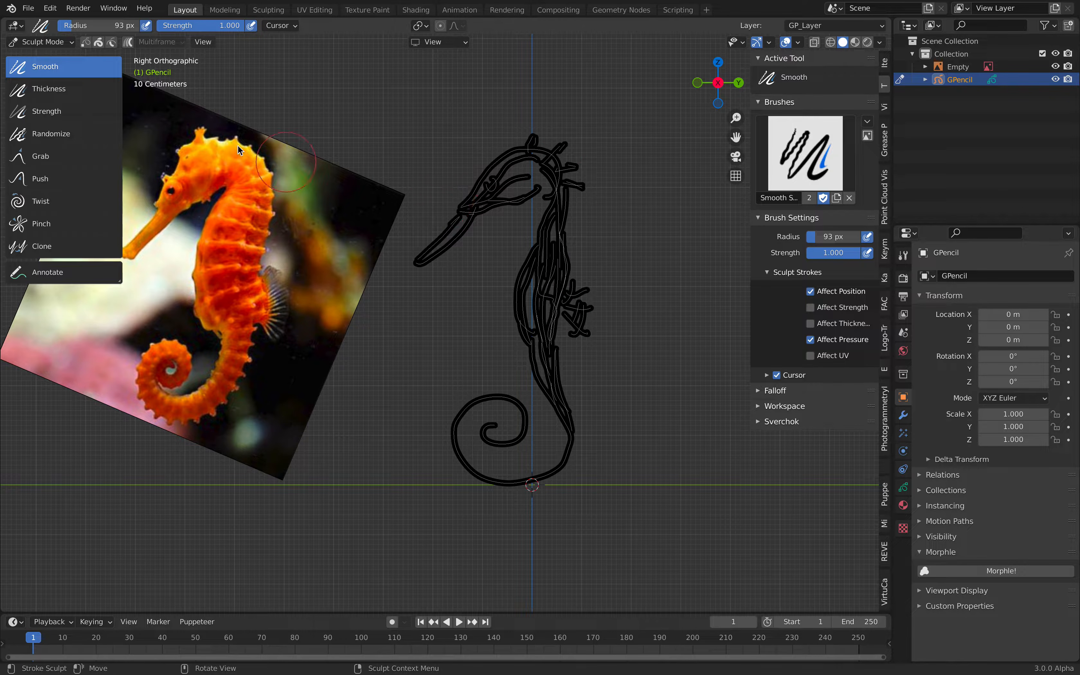
# Thicken the strokes of the whole seahorse into a solid silhouette with the Thickness brush in Add mode, radius 141 px, ending in right orthographic view.
pyautogui.click(79, 91)
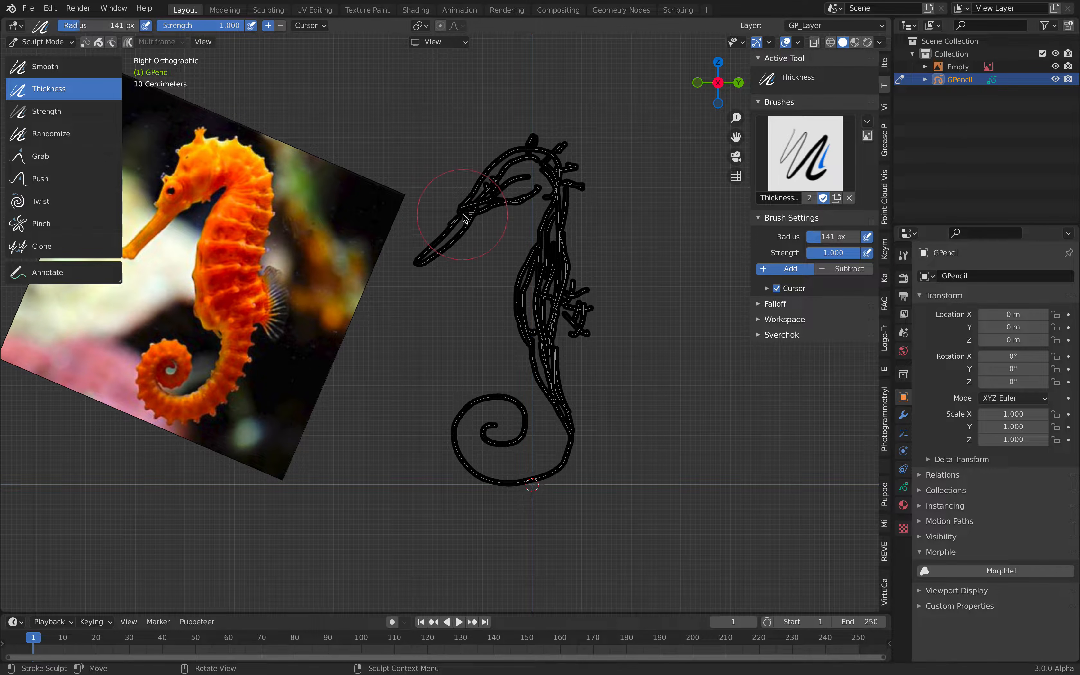
pyautogui.moveTo(445, 250)
pyautogui.mouseDown()
pyautogui.moveTo(494, 181)
pyautogui.moveTo(560, 173)
pyautogui.moveTo(526, 312)
pyautogui.moveTo(576, 414)
pyautogui.moveTo(571, 449)
pyautogui.moveTo(492, 488)
pyautogui.mouseUp()
pyautogui.moveTo(565, 460)
pyautogui.mouseDown()
pyautogui.moveTo(478, 482)
pyautogui.moveTo(452, 436)
pyautogui.moveTo(460, 398)
pyautogui.moveTo(525, 414)
pyautogui.moveTo(509, 446)
pyautogui.moveTo(458, 414)
pyautogui.moveTo(474, 487)
pyautogui.moveTo(566, 483)
pyautogui.moveTo(550, 284)
pyautogui.moveTo(574, 280)
pyautogui.moveTo(575, 294)
pyautogui.moveTo(573, 180)
pyautogui.moveTo(526, 144)
pyautogui.moveTo(478, 205)
pyautogui.moveTo(503, 204)
pyautogui.moveTo(535, 333)
pyautogui.mouseUp()
pyautogui.moveTo(535, 333)
pyautogui.mouseDown(button='middle')
pyautogui.moveTo(483, 330)
pyautogui.moveTo(487, 341)
pyautogui.moveTo(633, 381)
pyautogui.moveTo(593, 337)
pyautogui.moveTo(549, 354)
pyautogui.moveTo(482, 277)
pyautogui.moveTo(576, 294)
pyautogui.moveTo(516, 290)
pyautogui.moveTo(503, 273)
pyautogui.mouseUp(button='middle')
pyautogui.moveTo(497, 264)
pyautogui.mouseDown()
pyautogui.moveTo(494, 254)
pyautogui.moveTo(490, 325)
pyautogui.mouseUp()
pyautogui.moveTo(493, 322)
pyautogui.mouseDown(button='middle')
pyautogui.moveTo(544, 304)
pyautogui.moveTo(506, 297)
pyautogui.moveTo(476, 336)
pyautogui.moveTo(513, 313)
pyautogui.moveTo(467, 301)
pyautogui.mouseUp(button='middle')
pyautogui.moveTo(465, 242)
pyautogui.mouseDown(button='middle')
pyautogui.moveTo(474, 193)
pyautogui.moveTo(492, 197)
pyautogui.moveTo(483, 151)
pyautogui.moveTo(443, 217)
pyautogui.moveTo(421, 212)
pyautogui.moveTo(504, 234)
pyautogui.moveTo(492, 206)
pyautogui.mouseUp(button='middle')
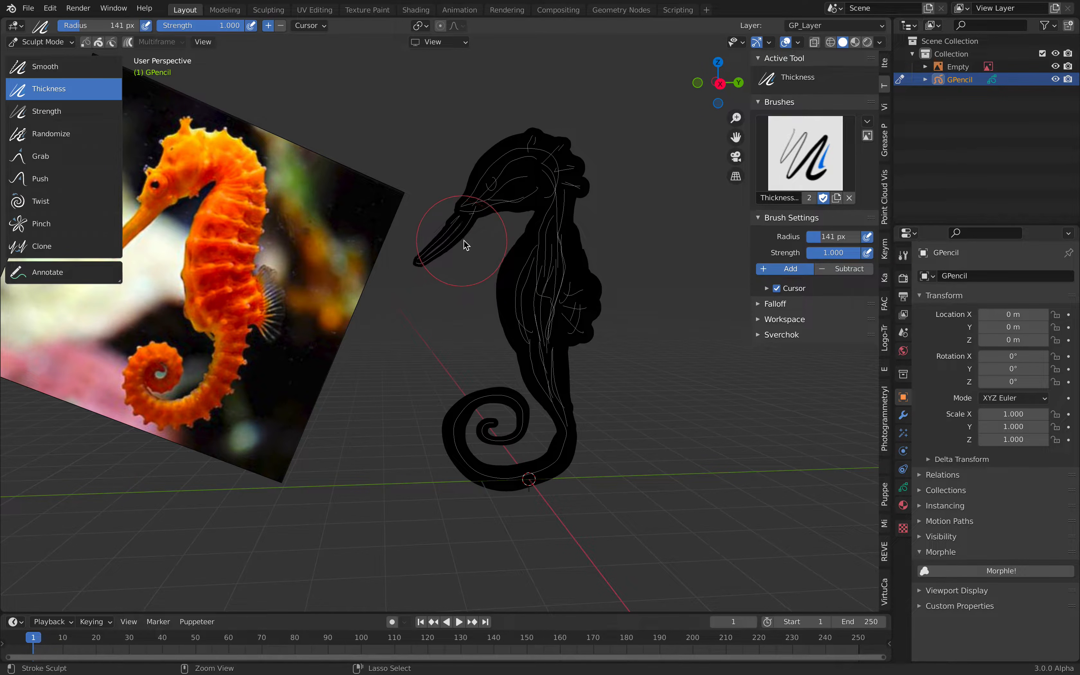
pyautogui.moveTo(465, 243); pyautogui.dragTo(472, 246, button='middle')
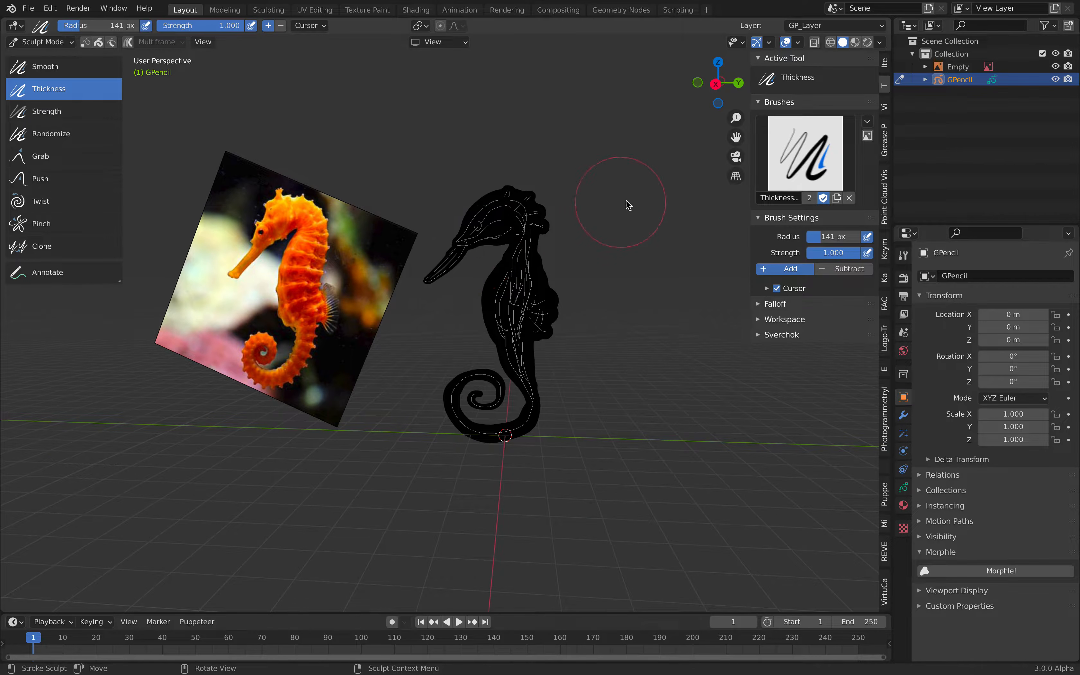
pyautogui.click(715, 83)
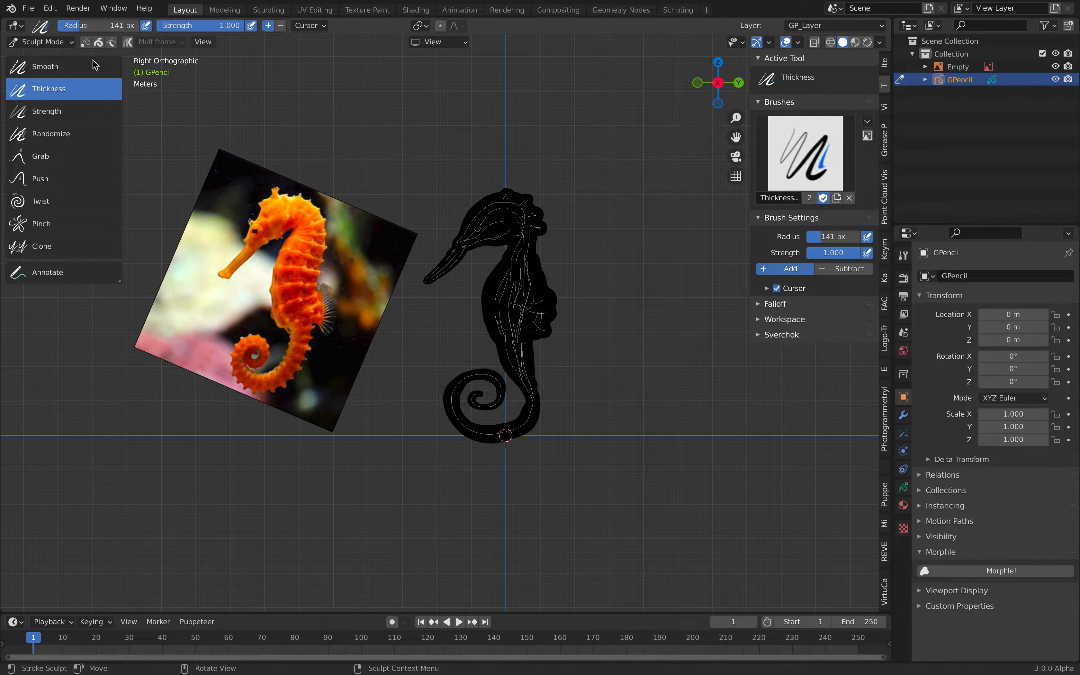
# Return the Grease Pencil drawing to Object Mode, deselect it and save the file.
pyautogui.click(54, 46)
pyautogui.click(53, 57)
pyautogui.click(462, 201)
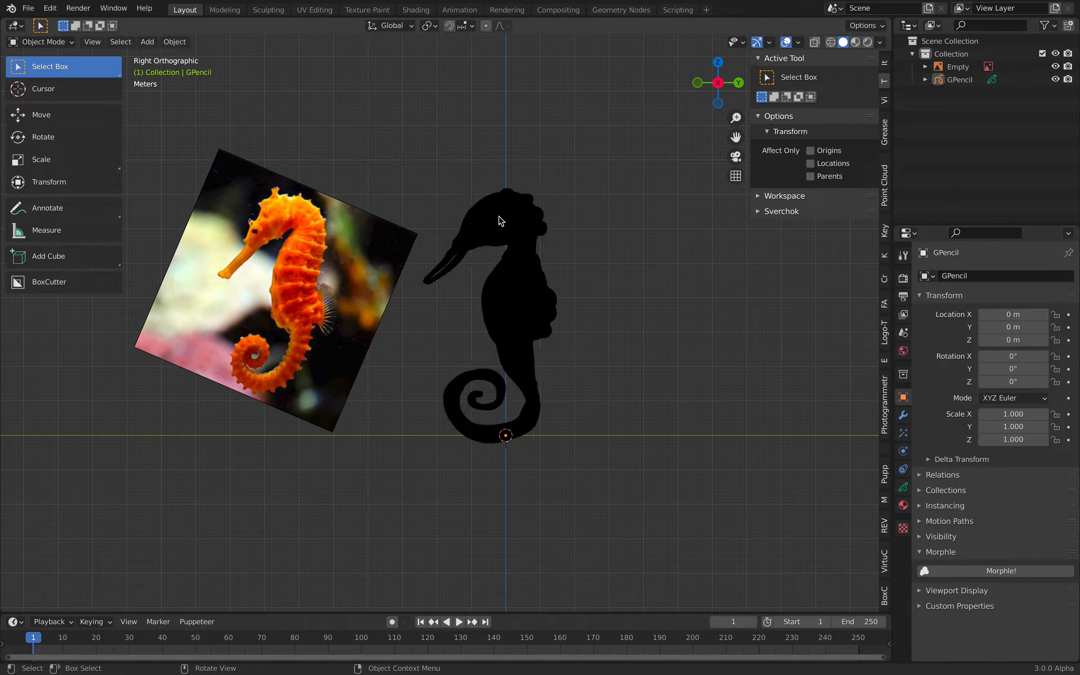
pyautogui.hotkey('ctrl', 's')
# Move the reference photo further away from the seahorse drawing.
pyautogui.click(339, 258)
pyautogui.press('g')
pyautogui.click(262, 271)
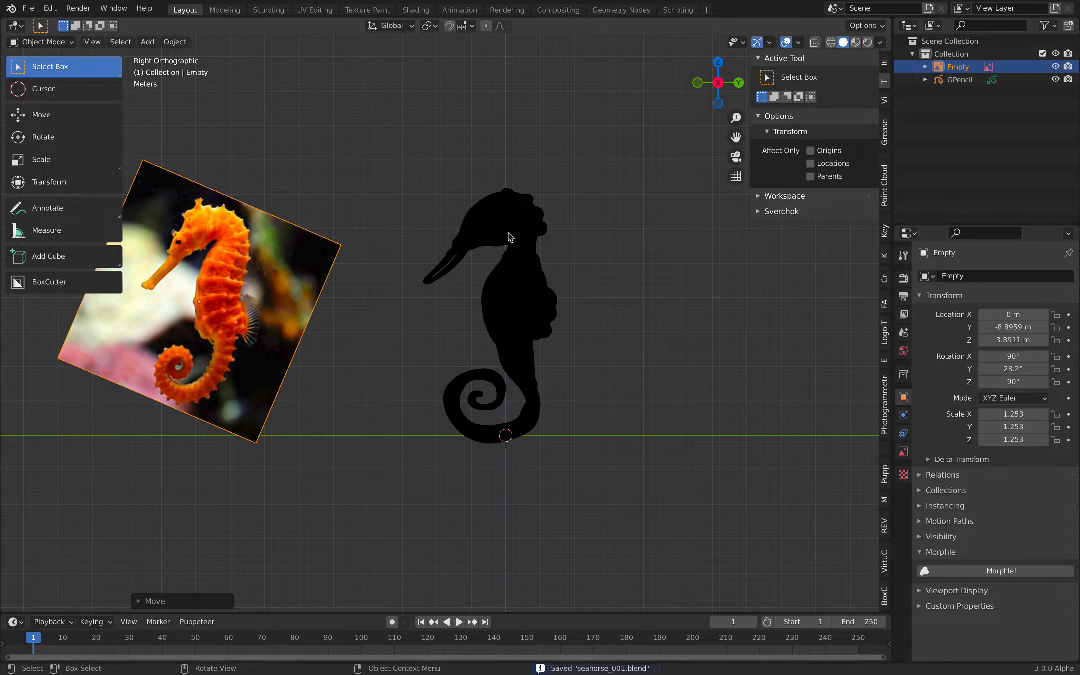
# Convert the Grease Pencil seahorse drawing into a curve object.
pyautogui.click(525, 249)
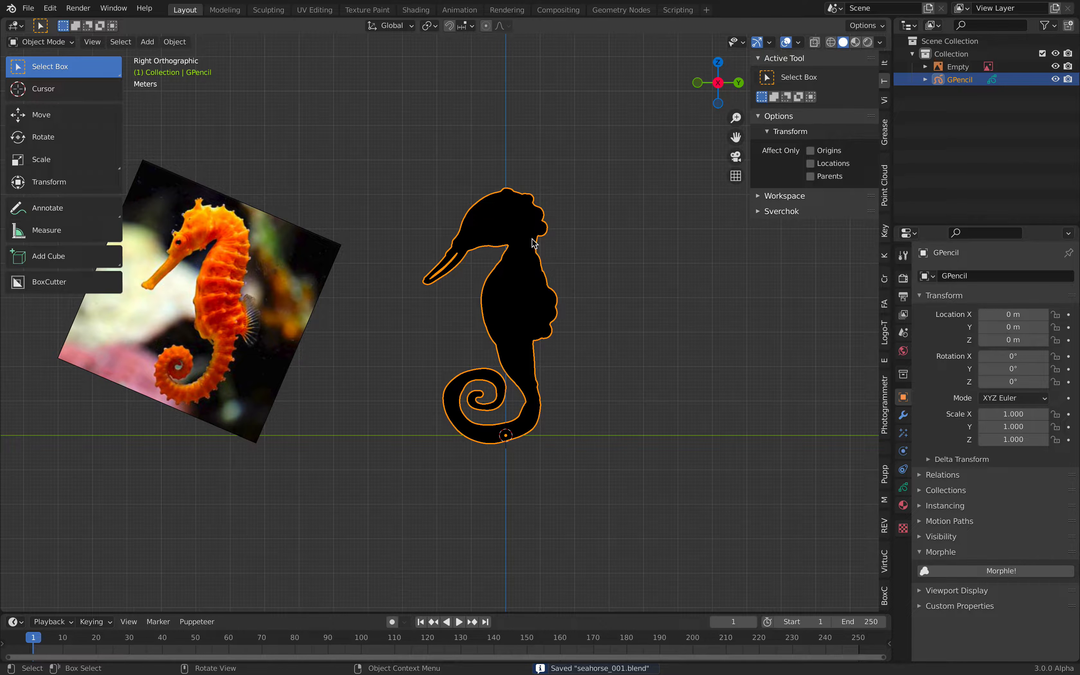
pyautogui.rightClick(533, 243)
pyautogui.moveTo(534, 240)
pyautogui.click(580, 240)
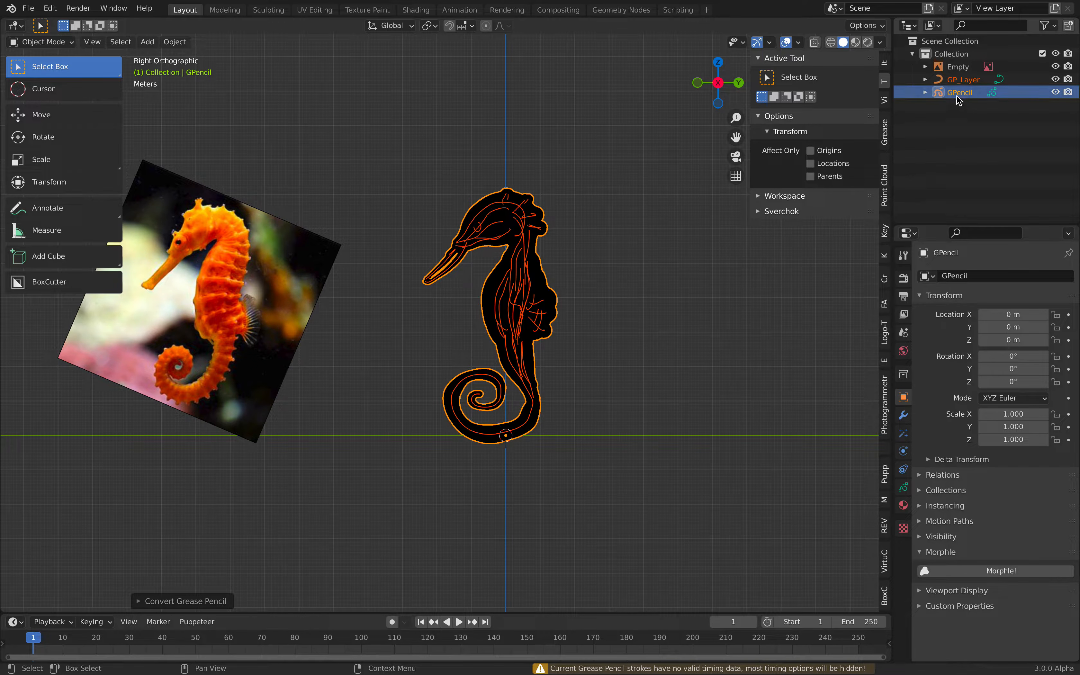
pyautogui.click(960, 80)
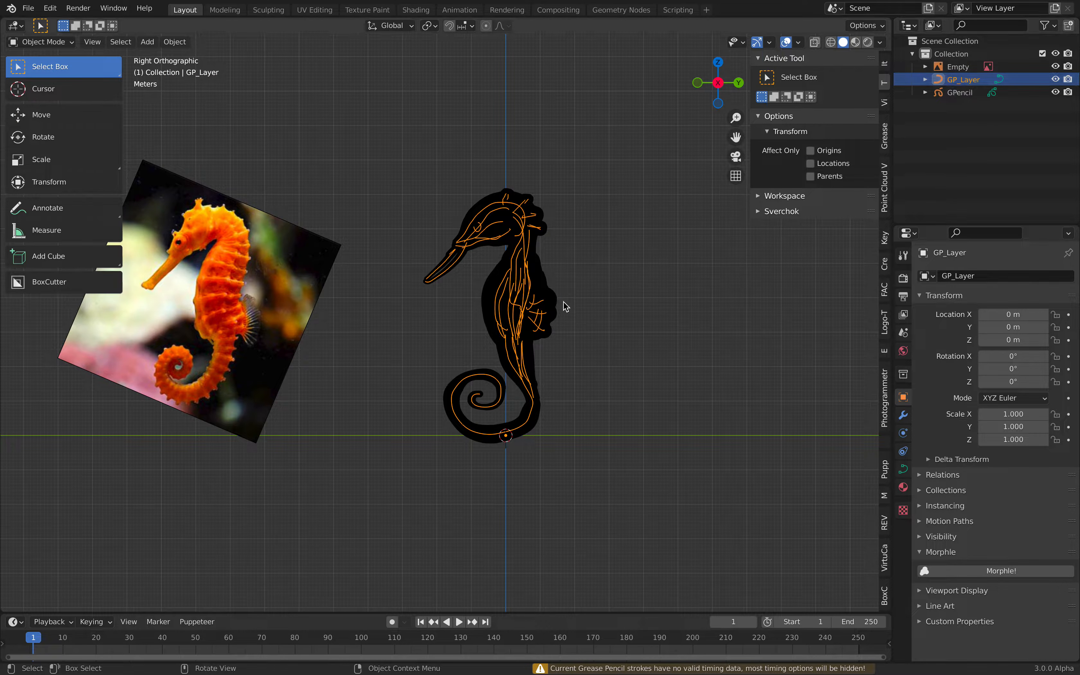
pyautogui.press('g')
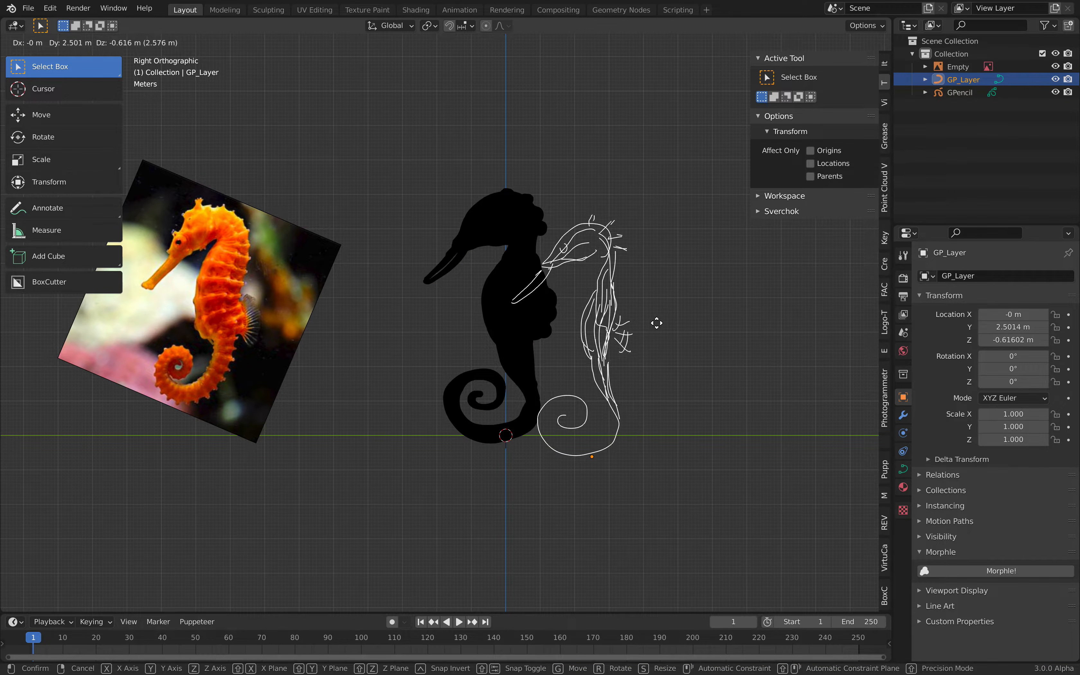
pyautogui.rightClick(625, 292)
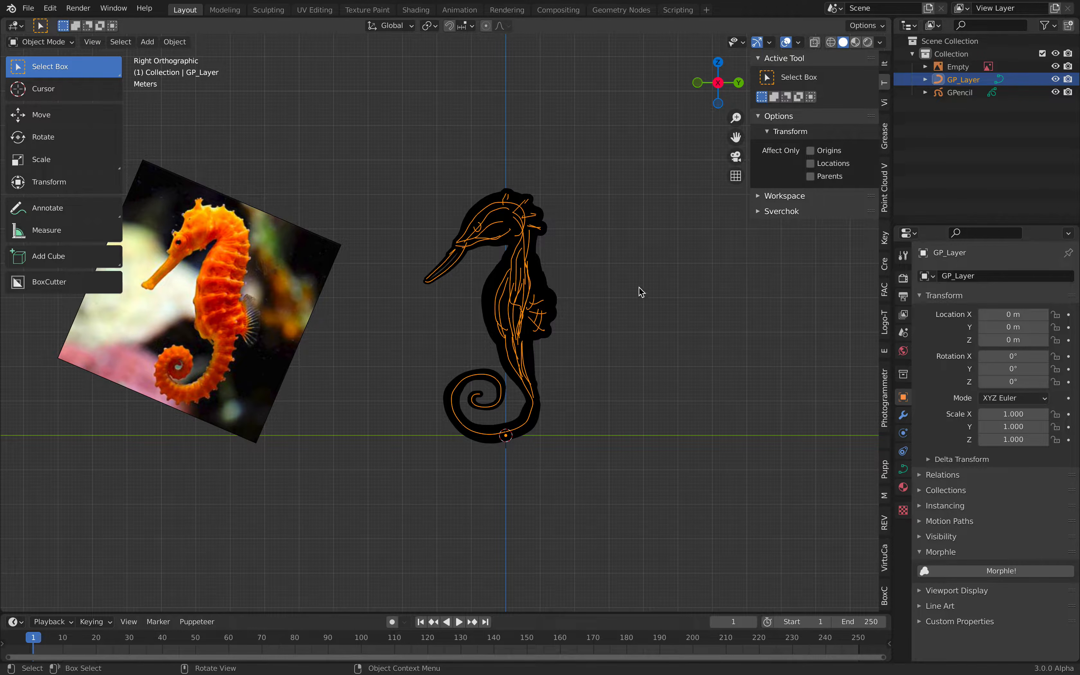
# Move the original GPencil drawing aside along the ground line, away from the converted curves.
pyautogui.click(950, 93)
pyautogui.press('g')
pyautogui.click(814, 268)
# Decimate all points of the GP_Layer curve in Edit Mode to a ratio of 0.221, and return to Object Mode.
pyautogui.click(520, 246)
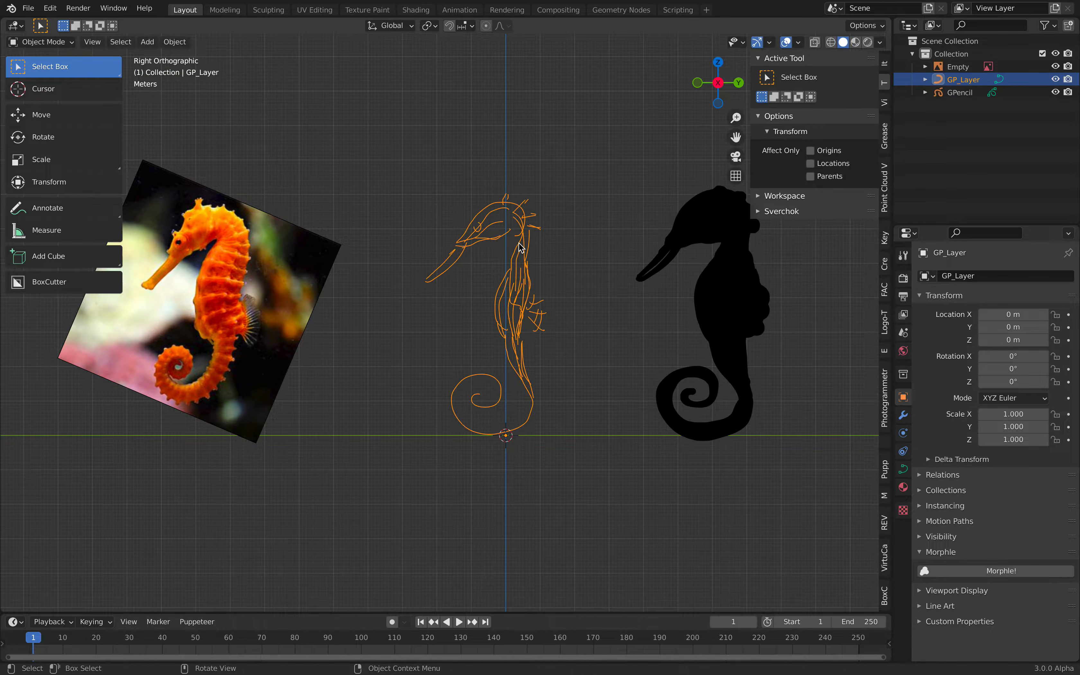
pyautogui.press('Tab')
pyautogui.scroll(3, 554, 261)
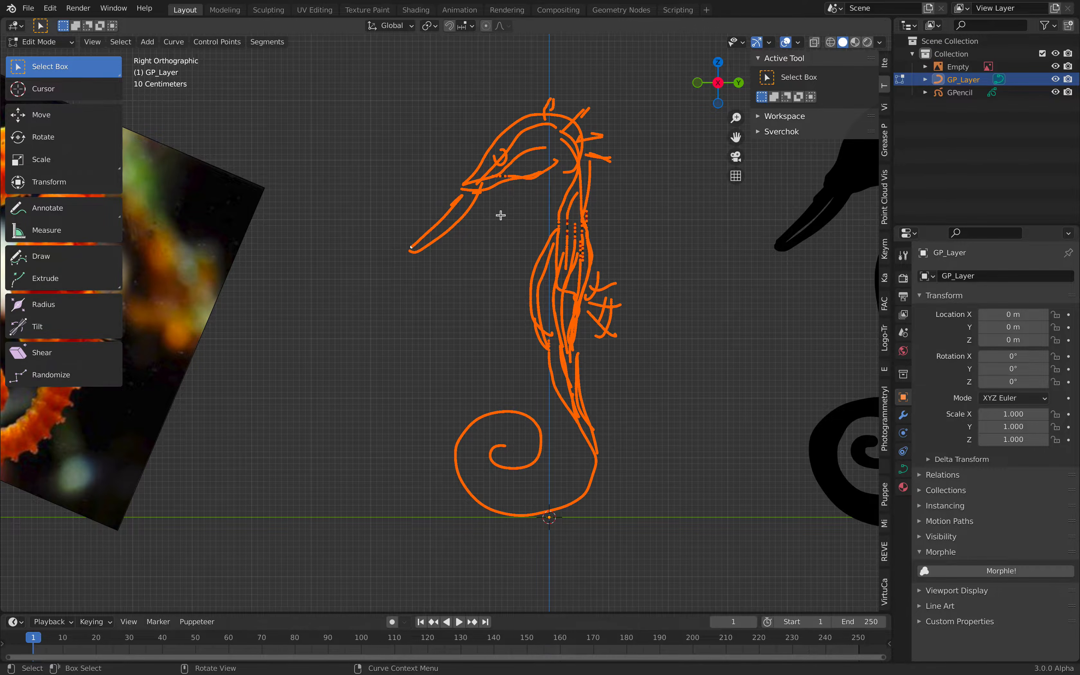
pyautogui.click(187, 44)
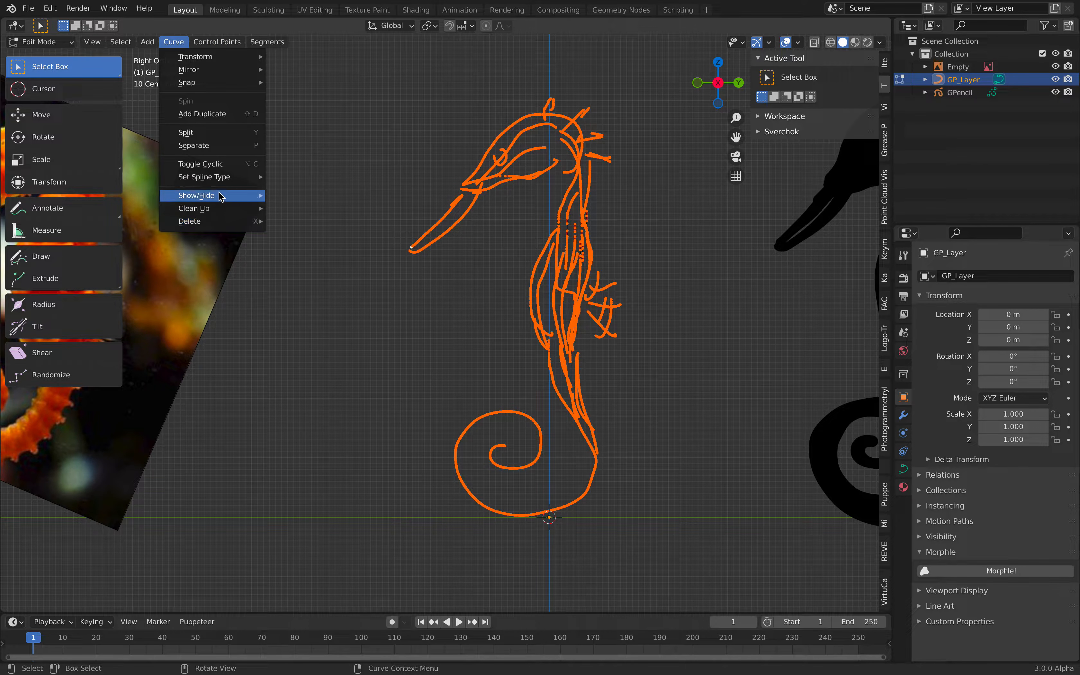
pyautogui.moveTo(224, 180)
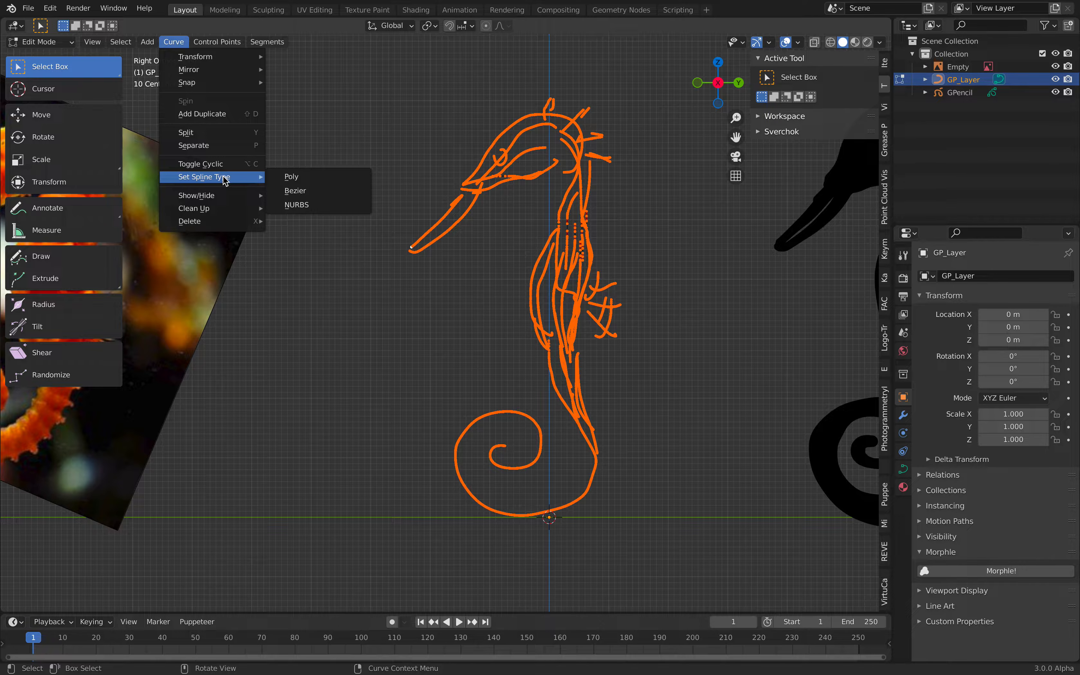
pyautogui.moveTo(220, 209)
pyautogui.click(305, 209)
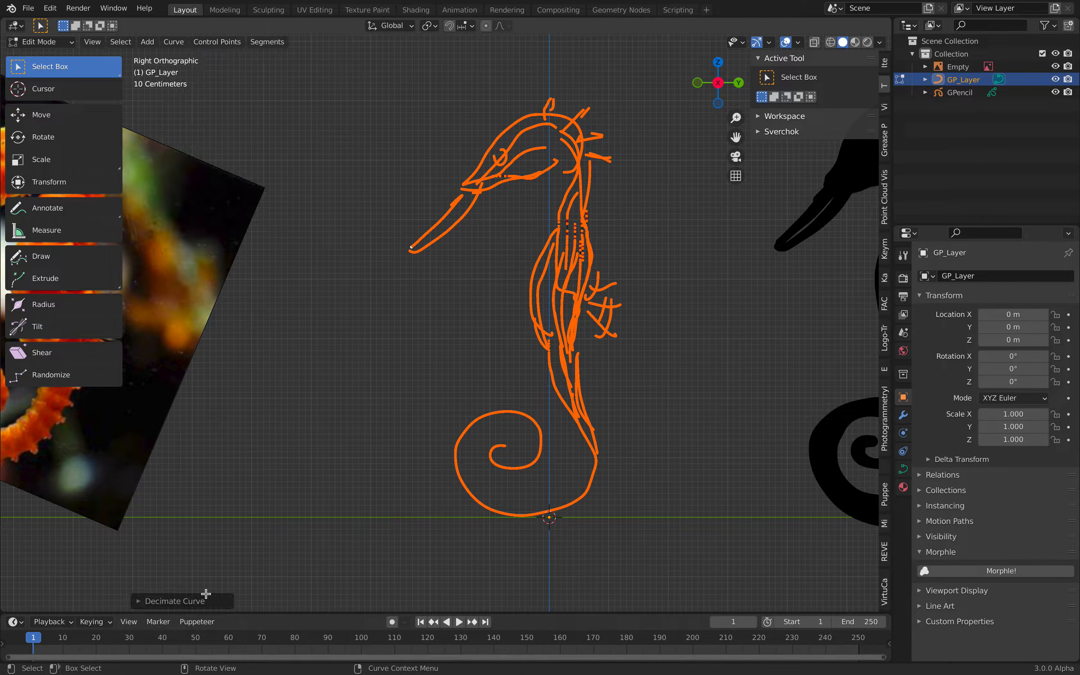
pyautogui.click(144, 601)
pyautogui.moveTo(305, 597); pyautogui.dragTo(229, 597)
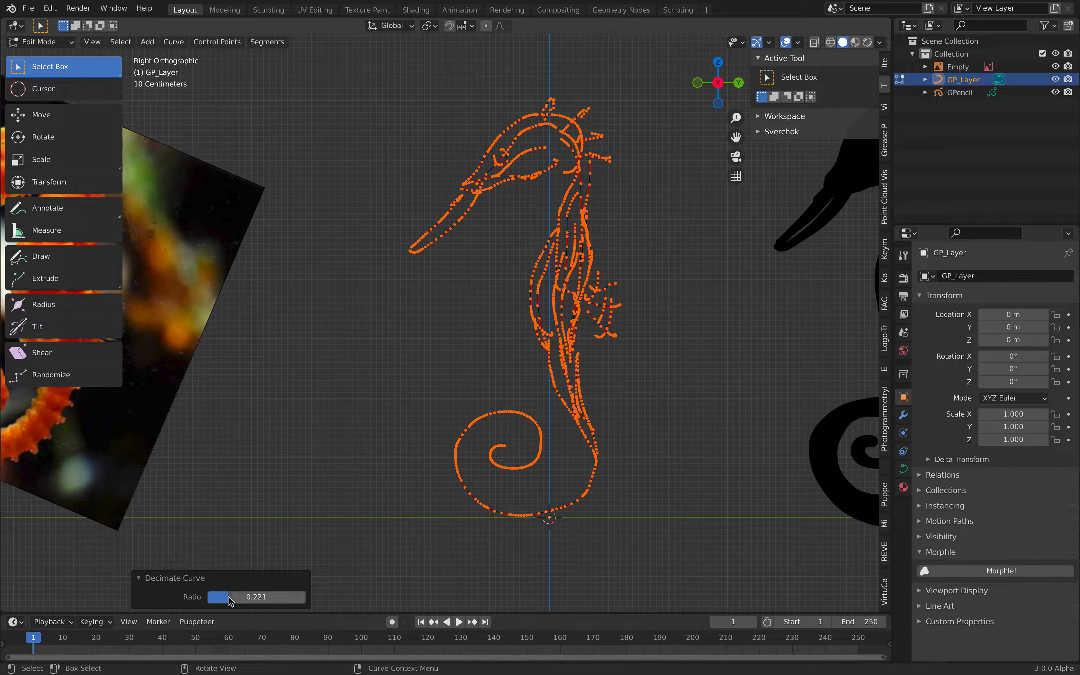
pyautogui.click(46, 42)
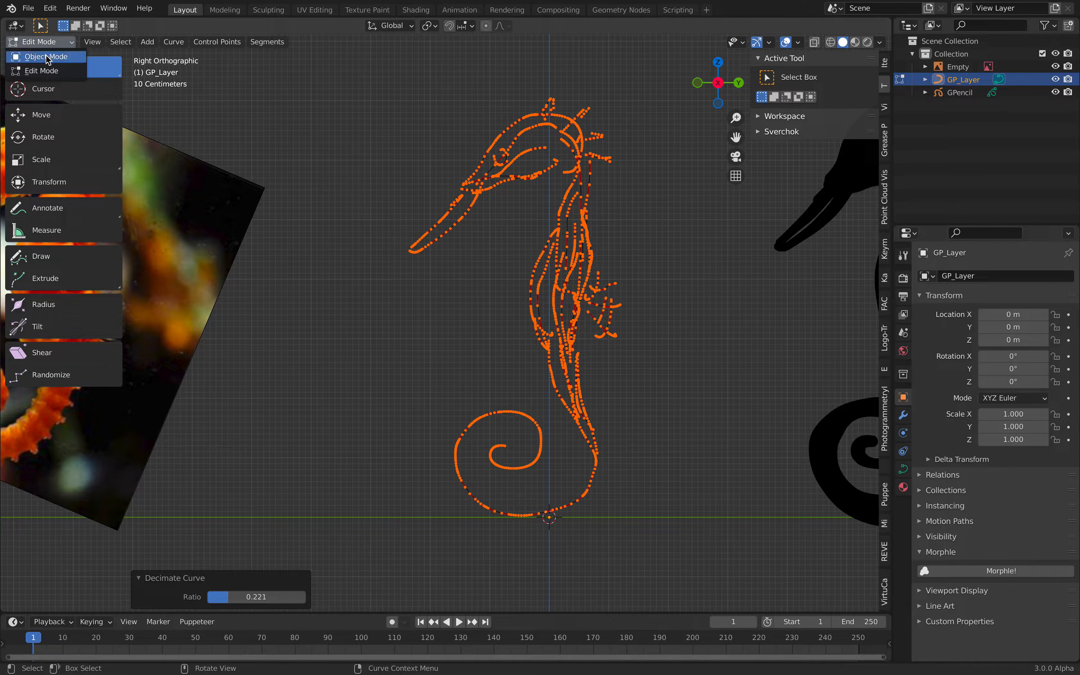
pyautogui.click(46, 57)
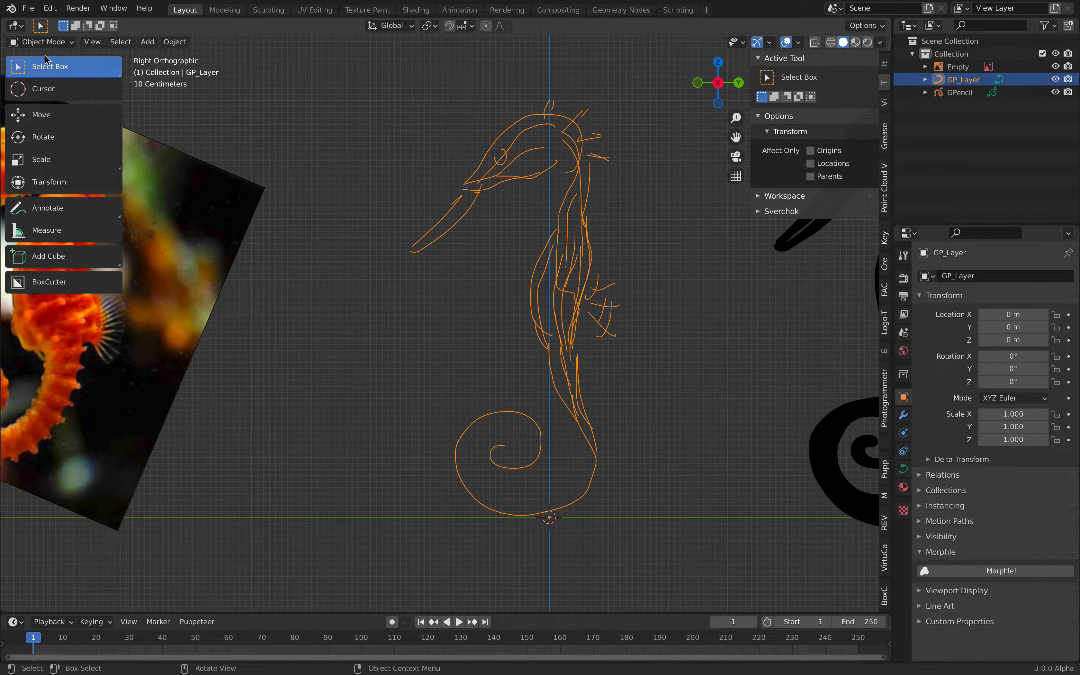
# Find the curve add-ons in the preferences and enable Add Curve: Simplify Curves+.
pyautogui.click(50, 8)
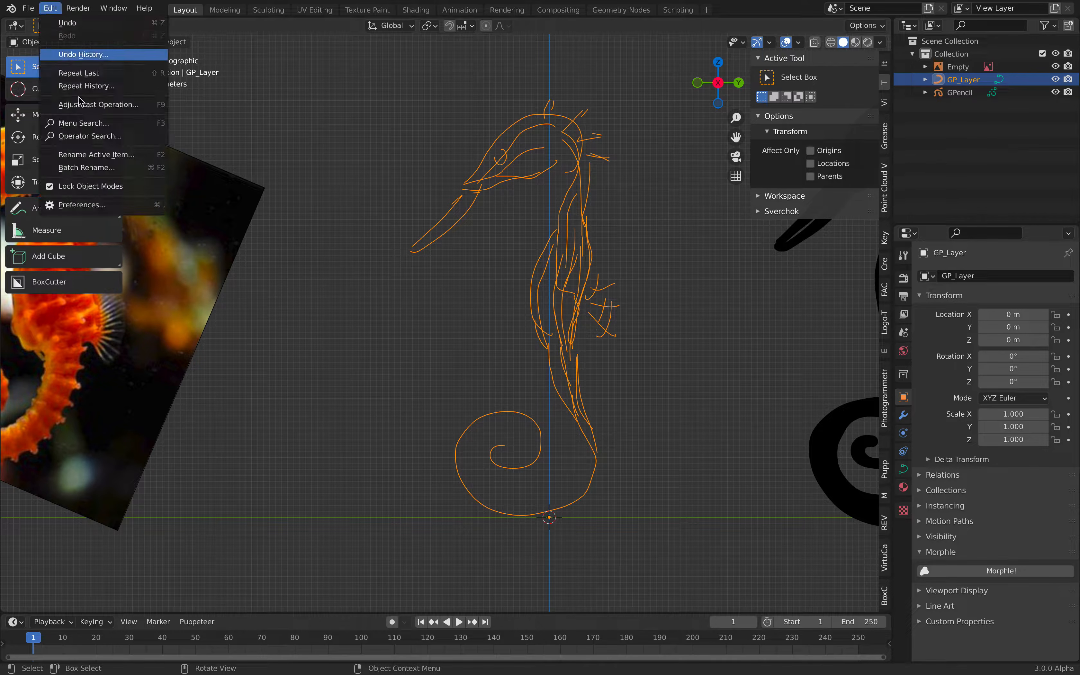
pyautogui.click(103, 204)
pyautogui.click(353, 85)
pyautogui.write('cruve')
pyautogui.press('BackSpace')
pyautogui.press('BackSpace')
pyautogui.press('BackSpace')
pyautogui.press('BackSpace')
pyautogui.write('urv')
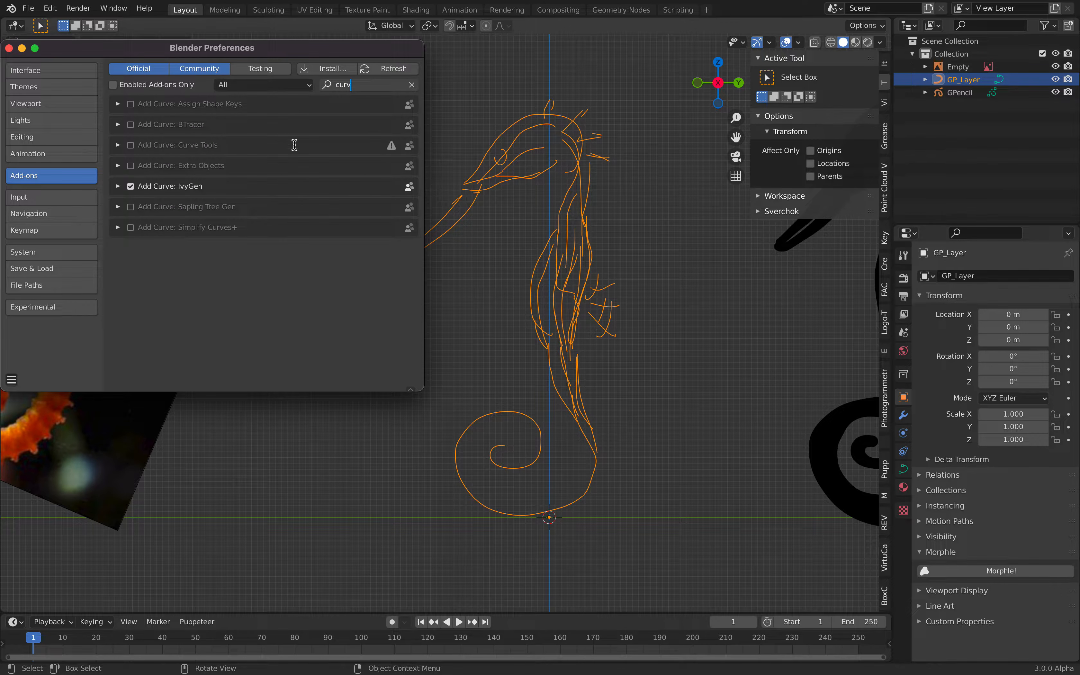
pyautogui.click(155, 230)
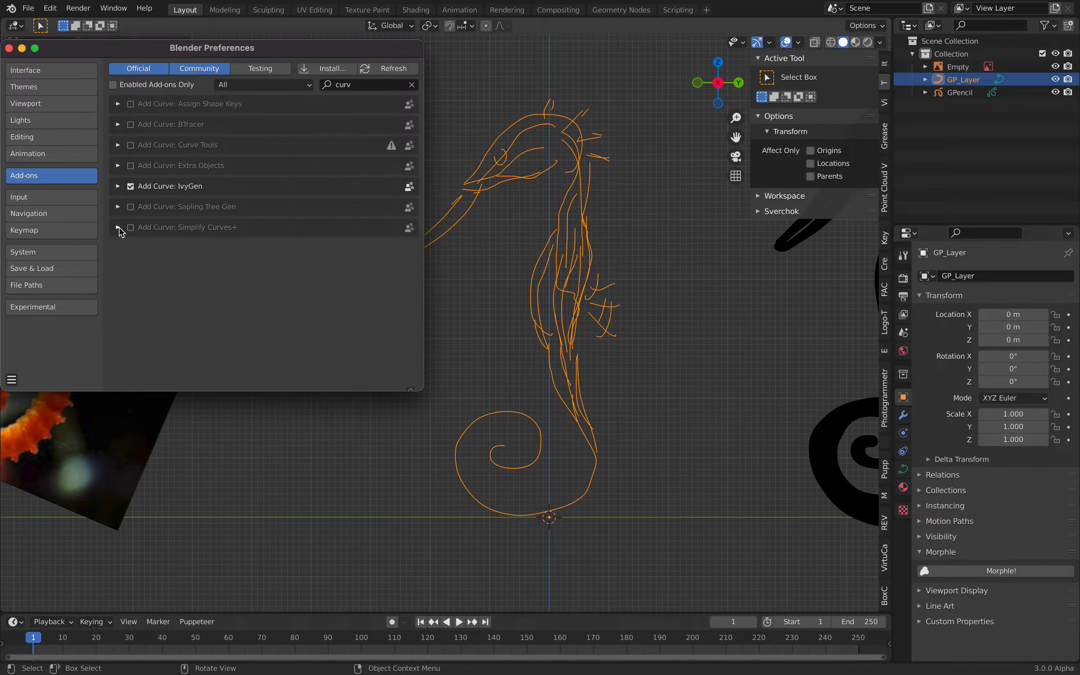
pyautogui.click(118, 227)
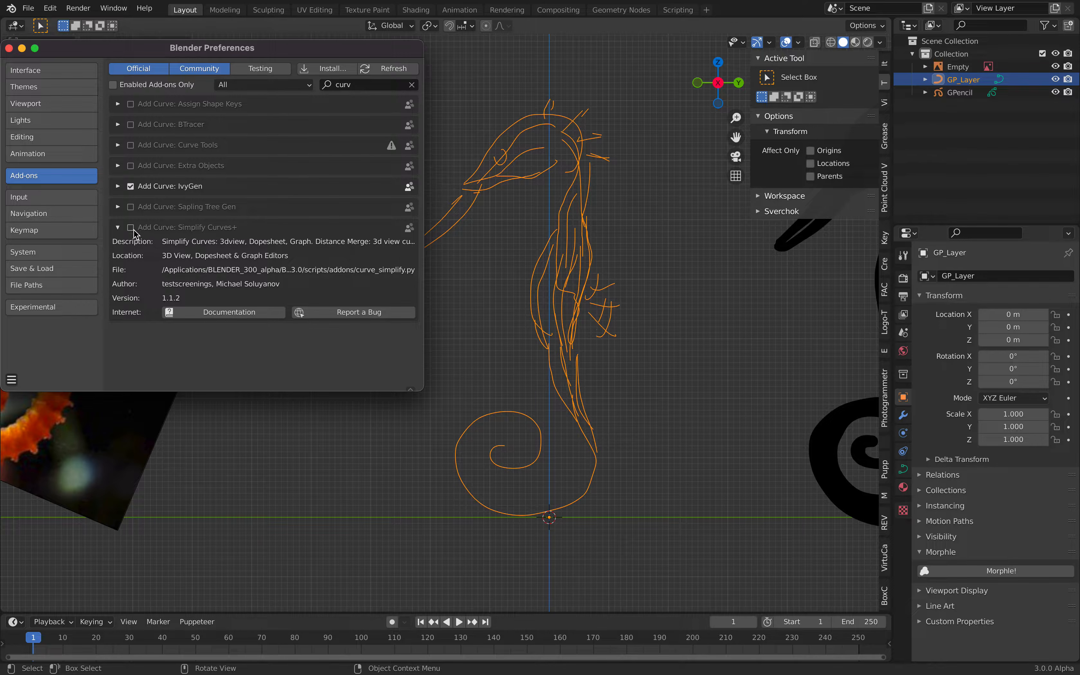
pyautogui.click(9, 48)
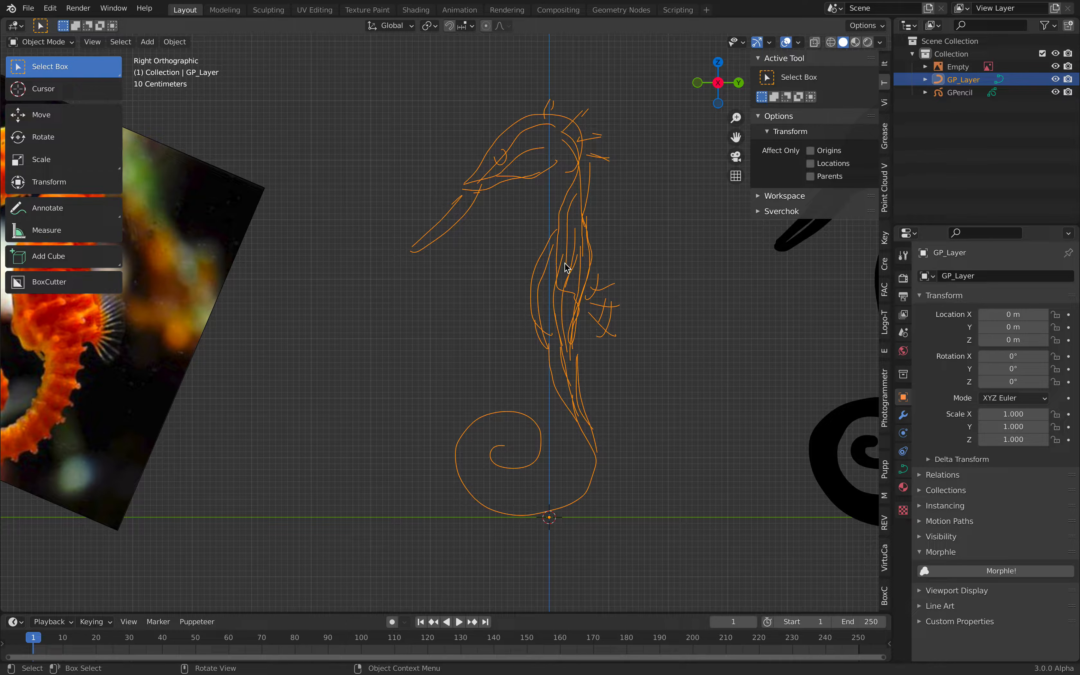
# Run Simplify Curves on the GP_Layer curve with a distance error of 0.0082.
pyautogui.press('Tab')
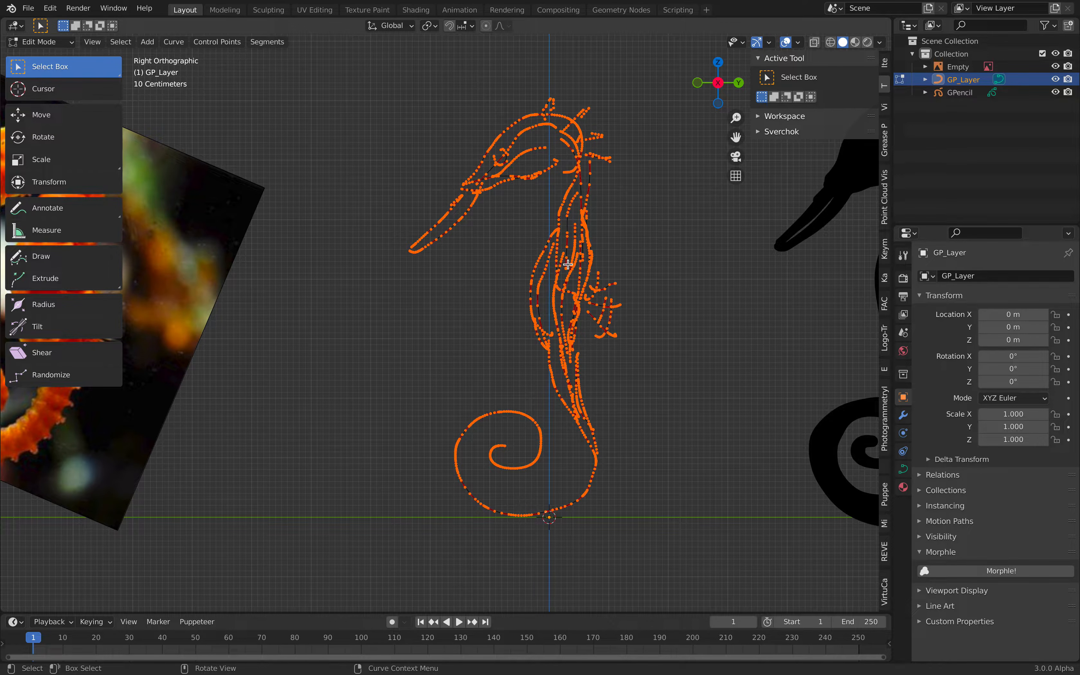
pyautogui.press('F3')
pyautogui.write('simp')
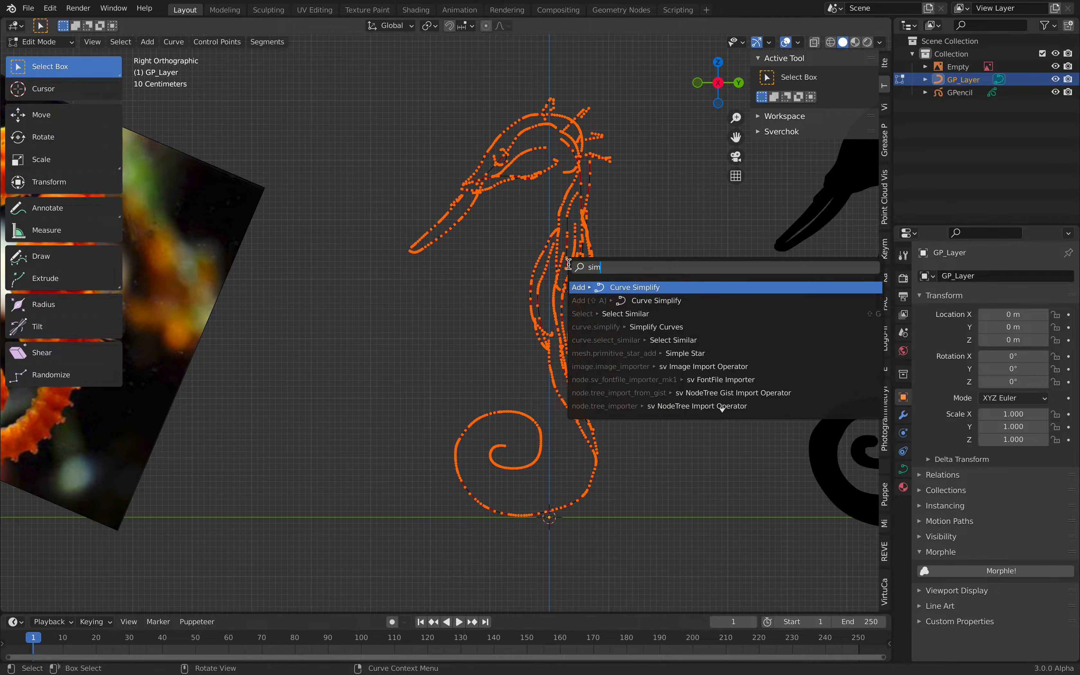
pyautogui.press('Down')
pyautogui.press('Down')
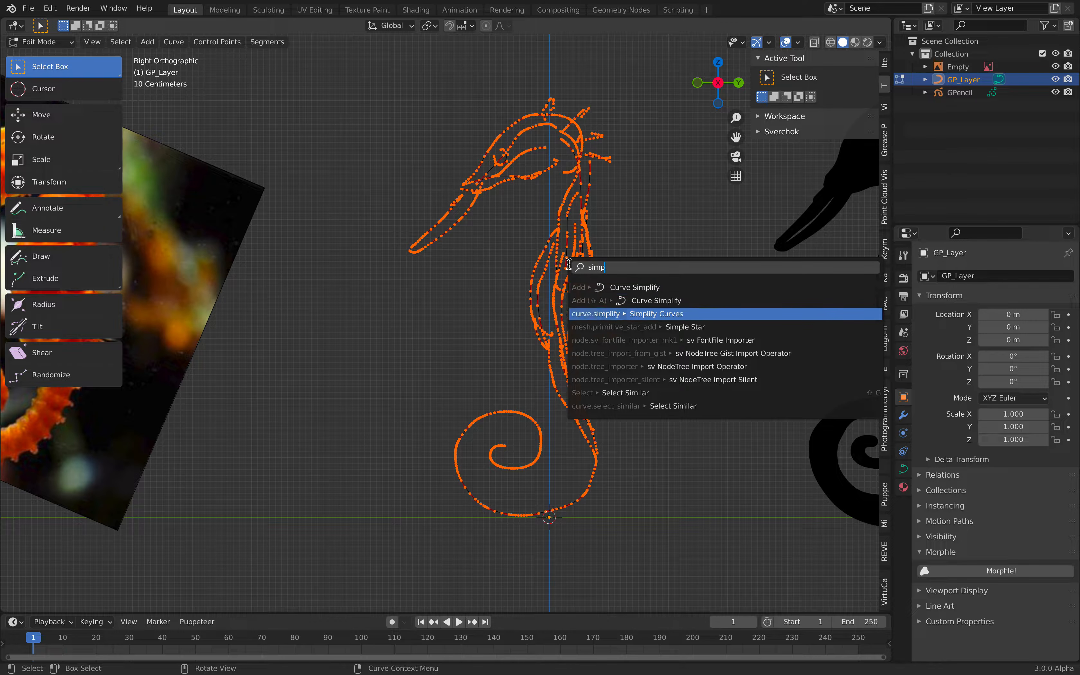
pyautogui.press('Return')
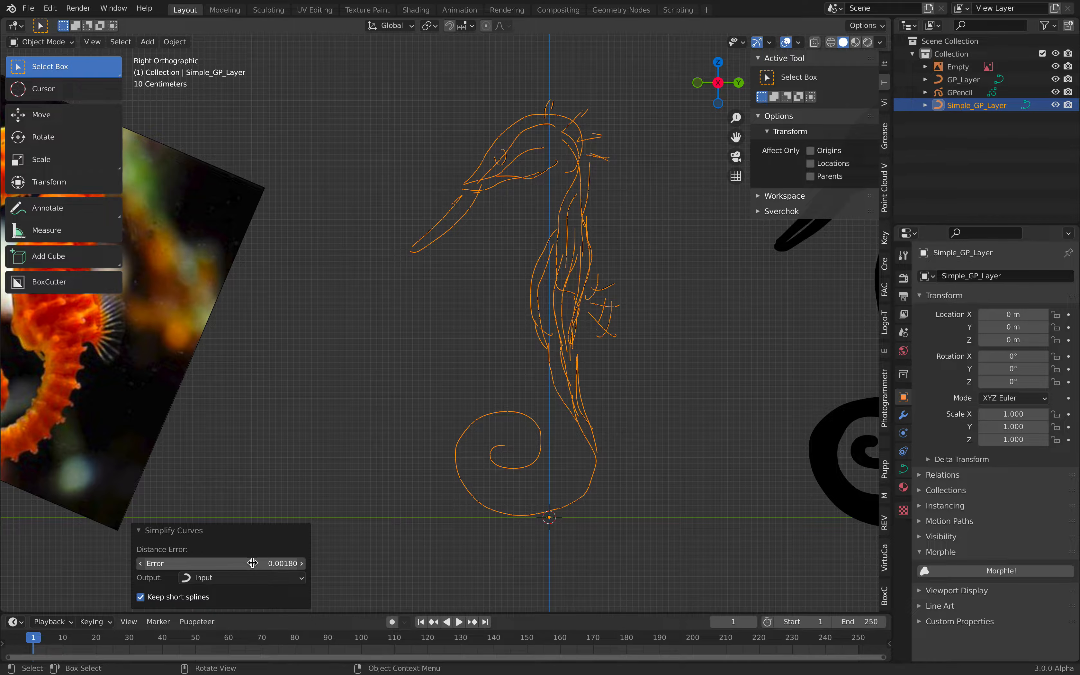
pyautogui.moveTo(267, 563); pyautogui.dragTo(272, 564)
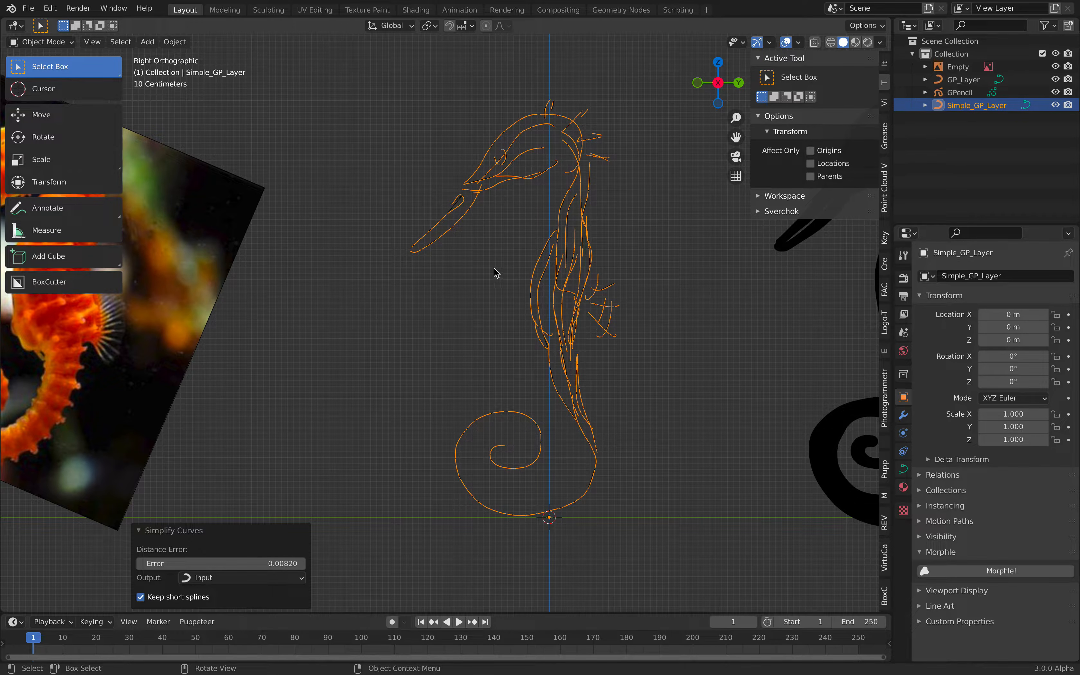
# Move the Simple_GP_Layer curve about 1.81 m along Y, away from GP_Layer, and check its control points in Edit Mode.
pyautogui.click(491, 278)
pyautogui.click(582, 265)
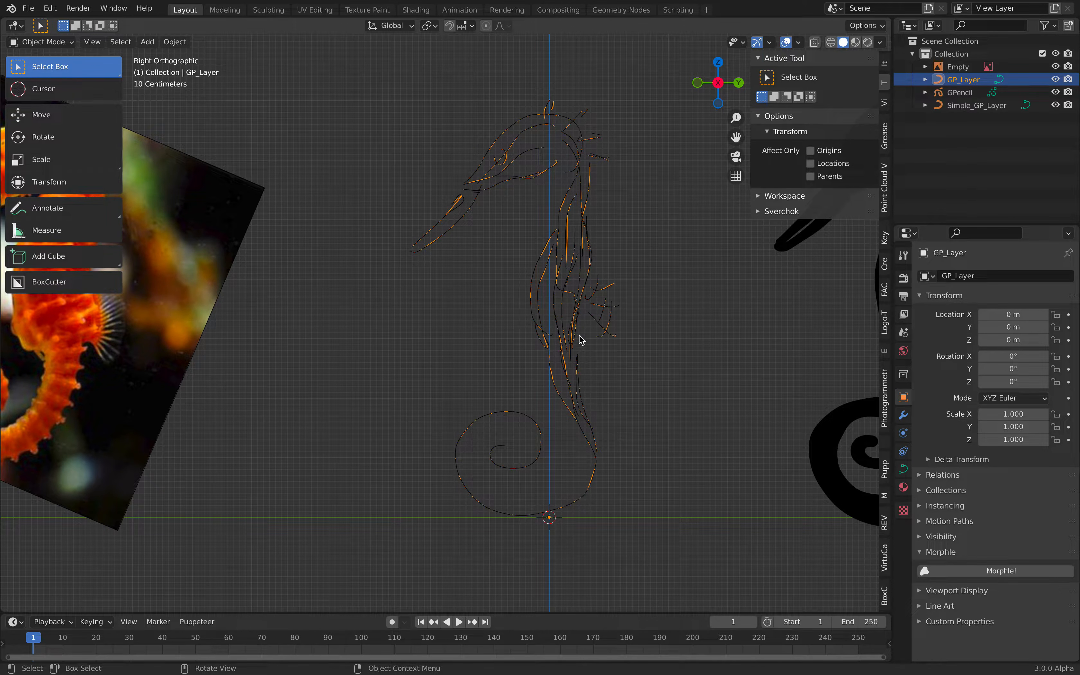
pyautogui.click(963, 106)
pyautogui.press('KP_Decimal')
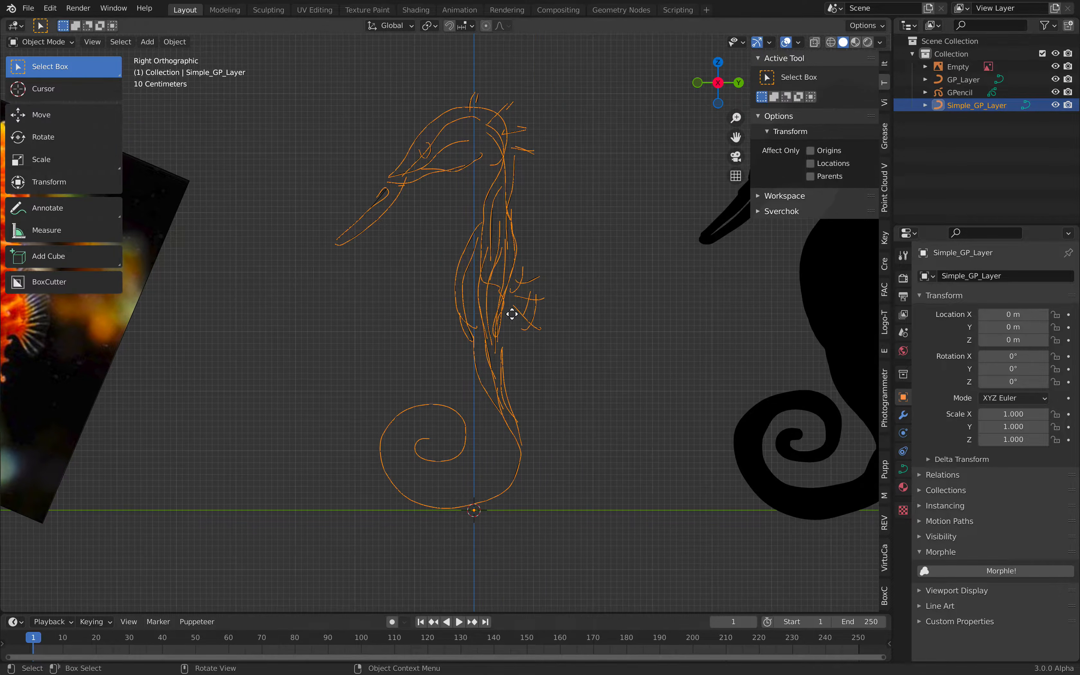
pyautogui.press('g')
pyautogui.press('y')
pyautogui.click(609, 315)
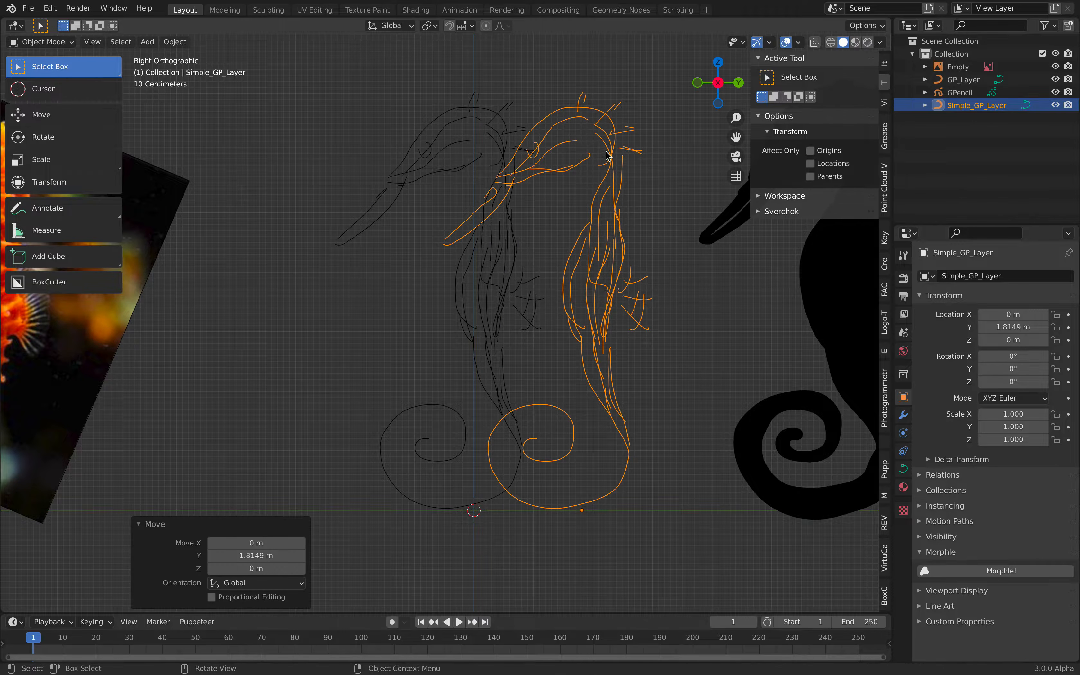
pyautogui.press('Tab')
pyautogui.press('Tab')
pyautogui.press('Tab')
pyautogui.press('Tab')
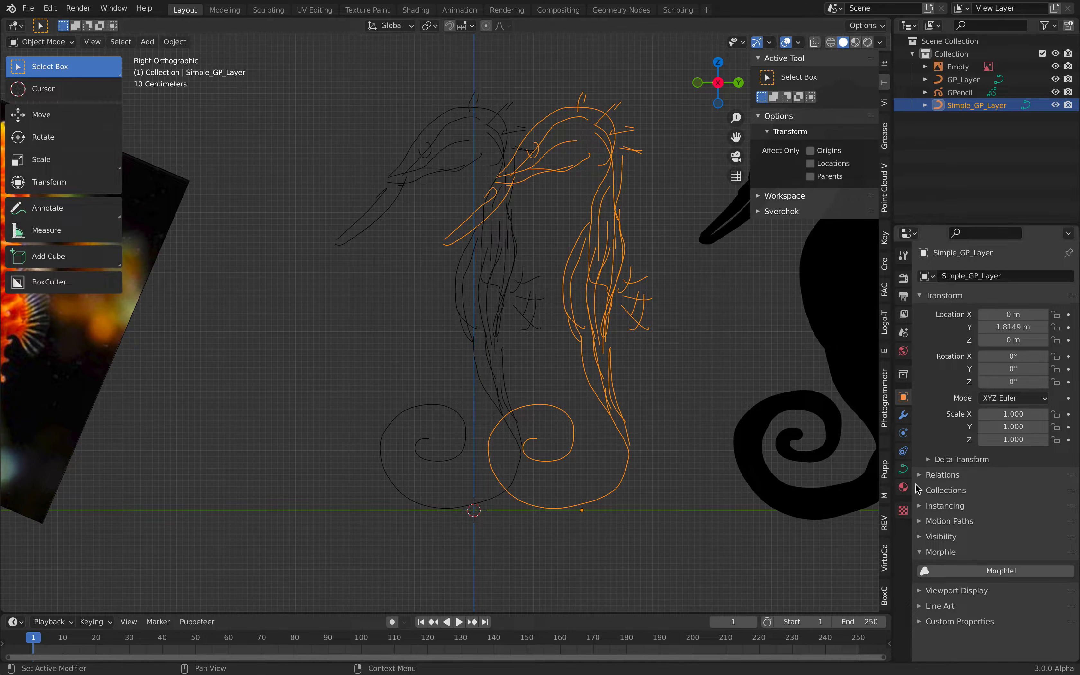
# Give the Simple_GP_Layer curve a round bevel with a depth of 0.048 m.
pyautogui.click(904, 469)
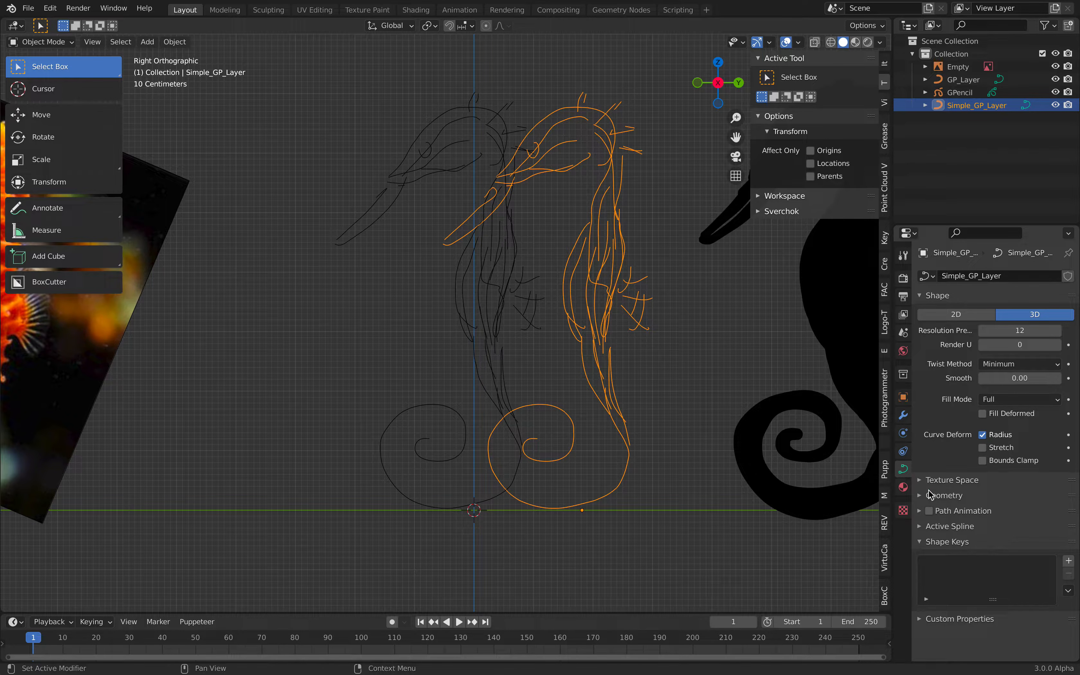
pyautogui.click(942, 495)
pyautogui.scroll(-3, 977, 558)
pyautogui.scroll(-2, 977, 558)
pyautogui.moveTo(1000, 549); pyautogui.dragTo(1058, 549)
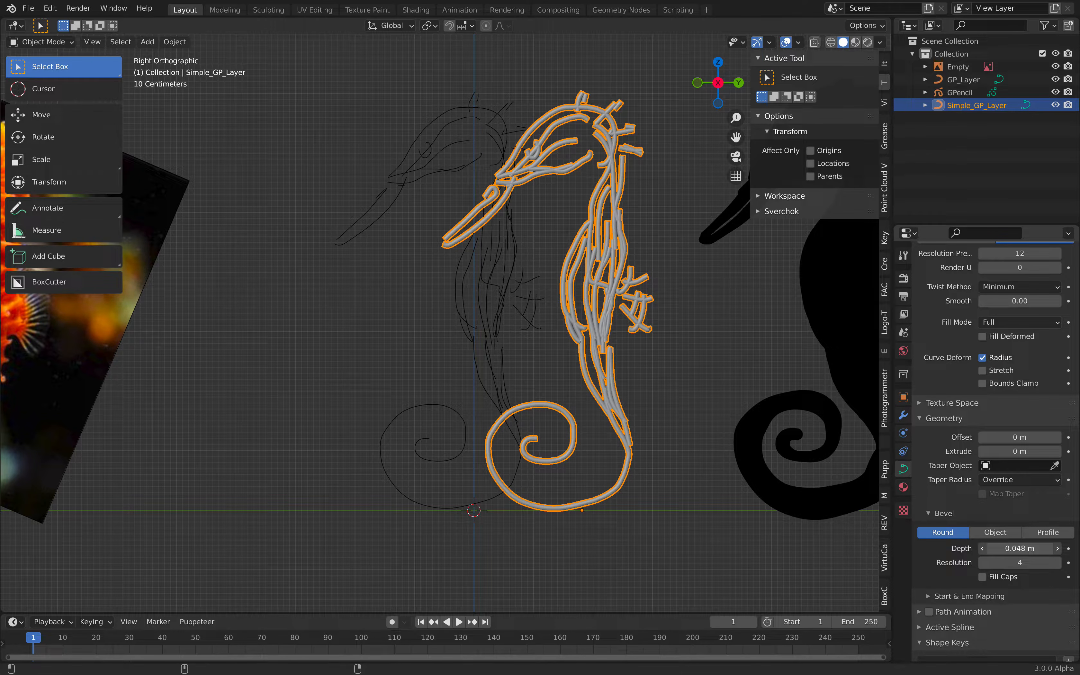
# Give the GP_Layer curve a round bevel with a depth of 0.004 m and inspect its thickness in perspective.
pyautogui.click(499, 328)
pyautogui.moveTo(1004, 549)
pyautogui.mouseDown()
pyautogui.moveTo(1019, 549)
pyautogui.moveTo(1006, 548)
pyautogui.mouseUp()
pyautogui.click(581, 162)
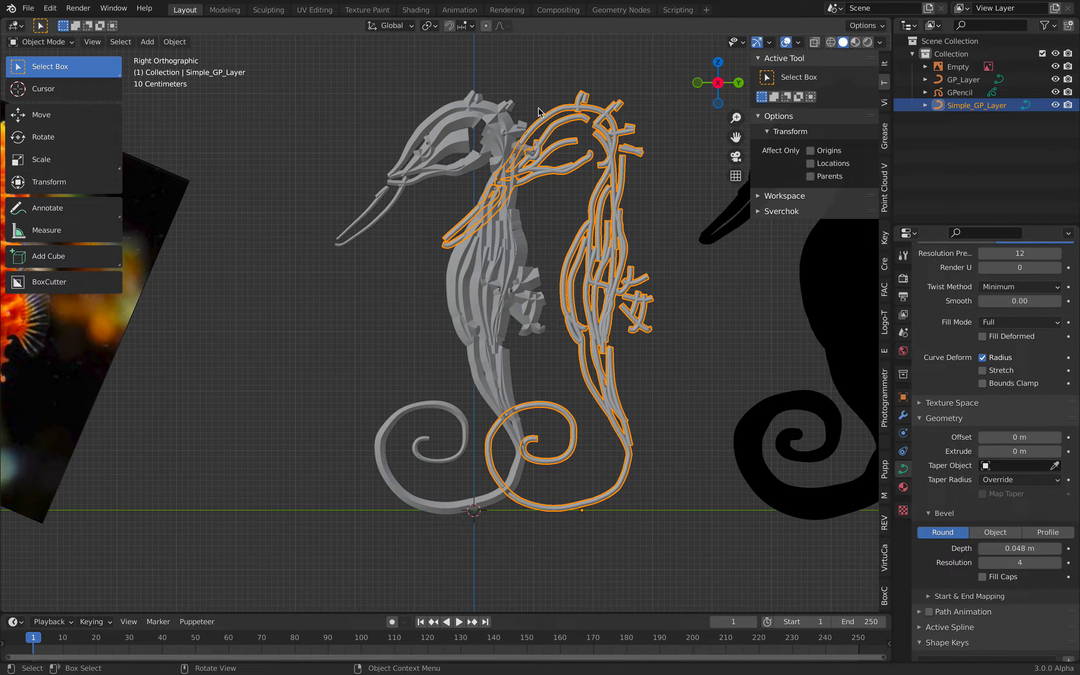
pyautogui.click(458, 164)
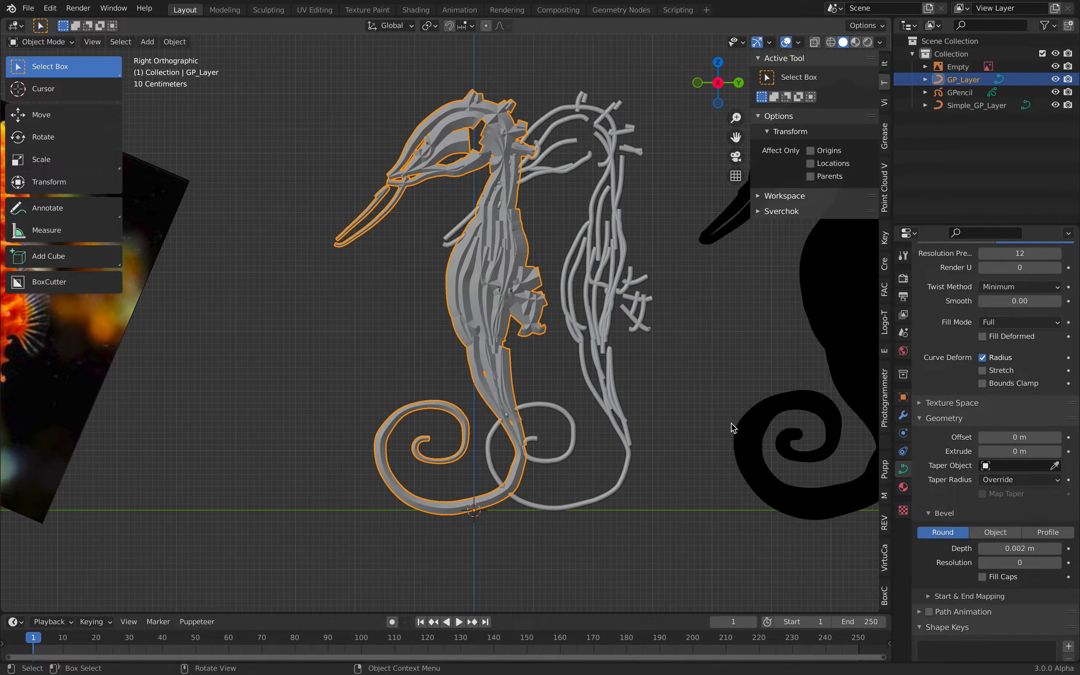
pyautogui.moveTo(1020, 548); pyautogui.dragTo(1019, 548)
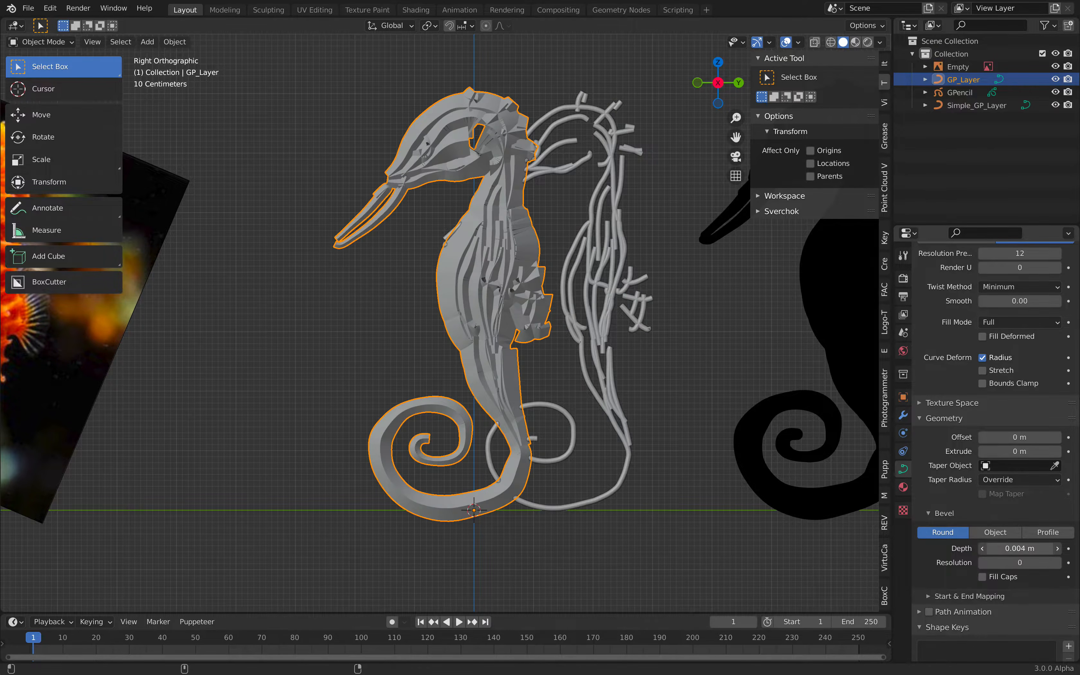
pyautogui.moveTo(497, 375); pyautogui.dragTo(570, 246, button='middle')
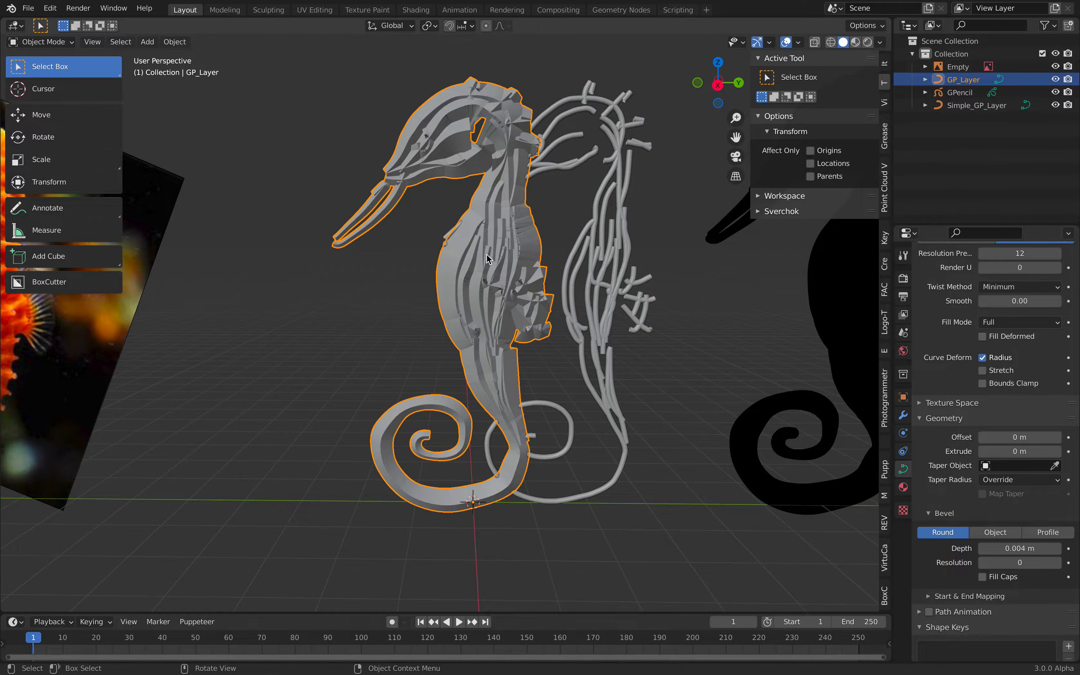
pyautogui.click(717, 85)
# Move the Simple_GP_Layer curve about -1.80 m along Y, back over the GP_Layer seahorse.
pyautogui.click(647, 265)
pyautogui.scroll(-3, 646, 265)
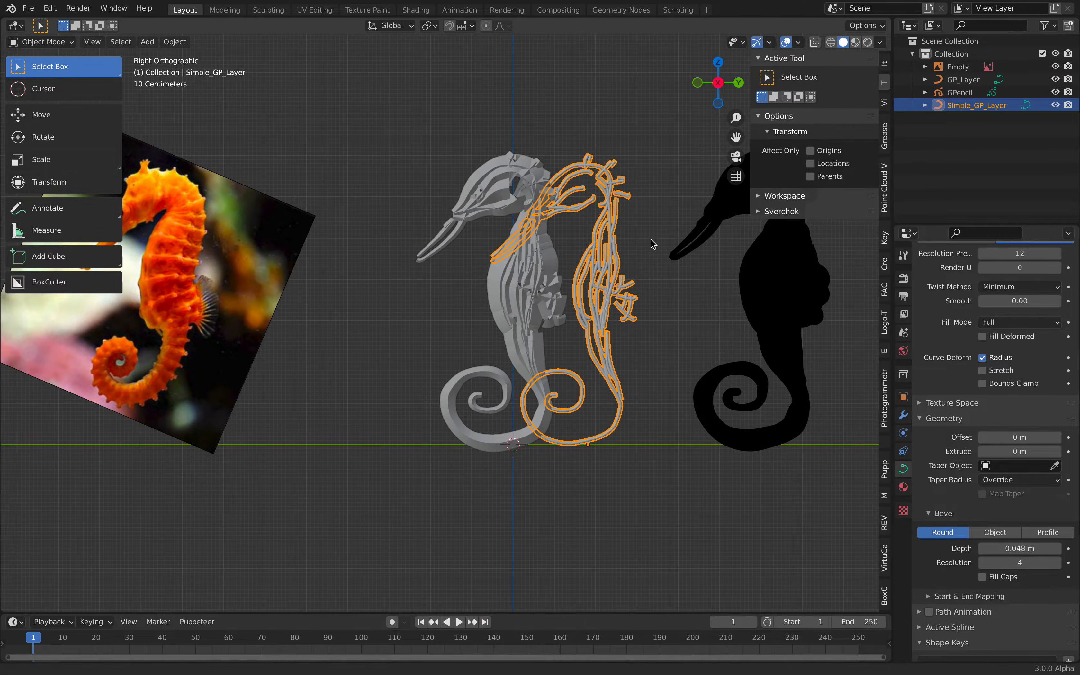
pyautogui.press('g')
pyautogui.press('y')
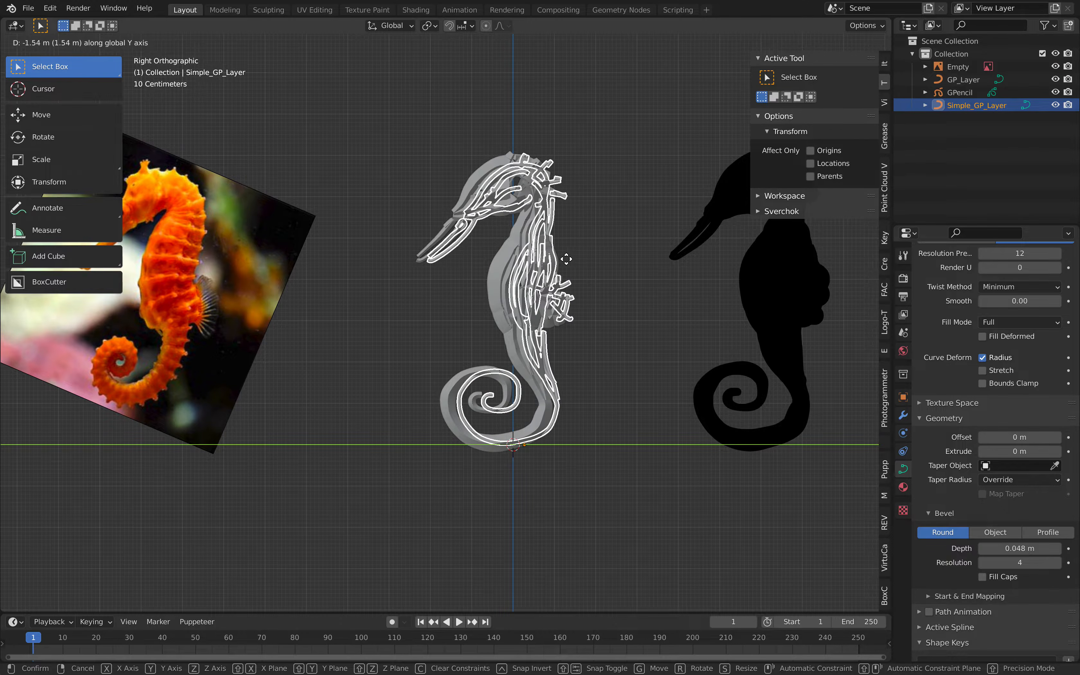
pyautogui.click(561, 261)
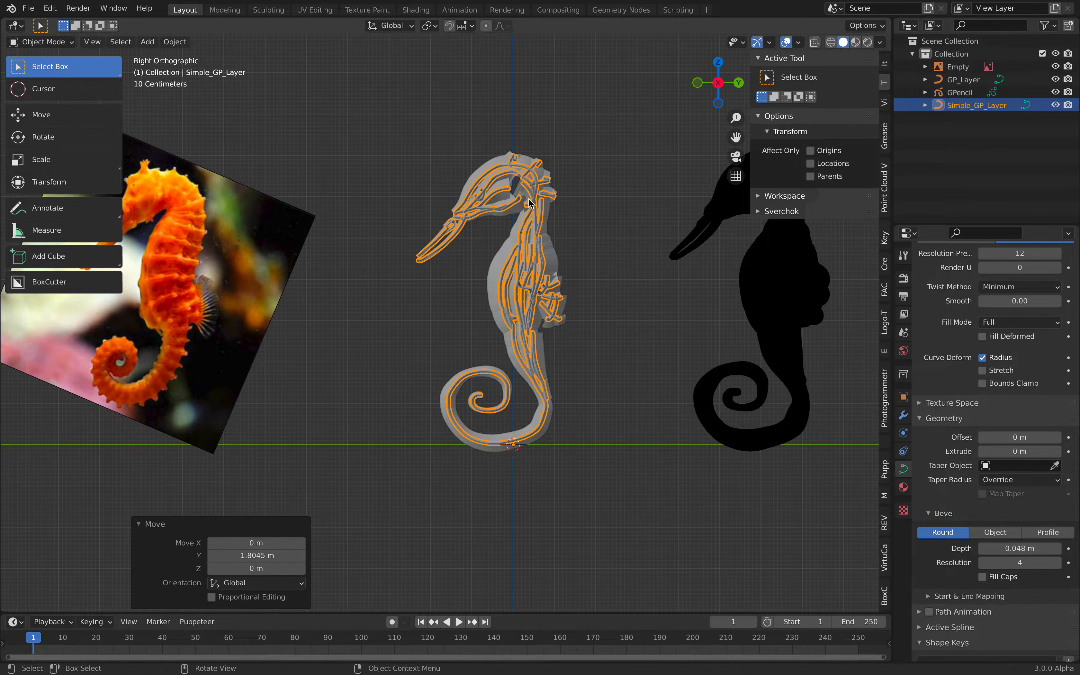
pyautogui.press('x')
pyautogui.click(562, 231)
pyautogui.scroll(-2, 560, 271)
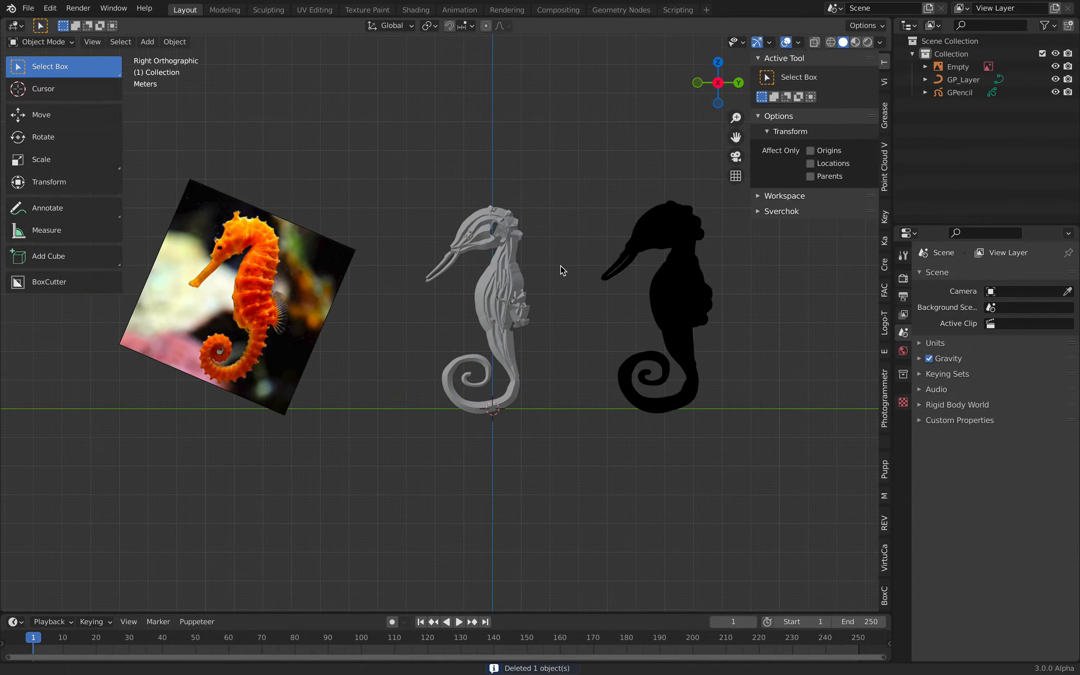
pyautogui.hotkey('ctrl', 'z')
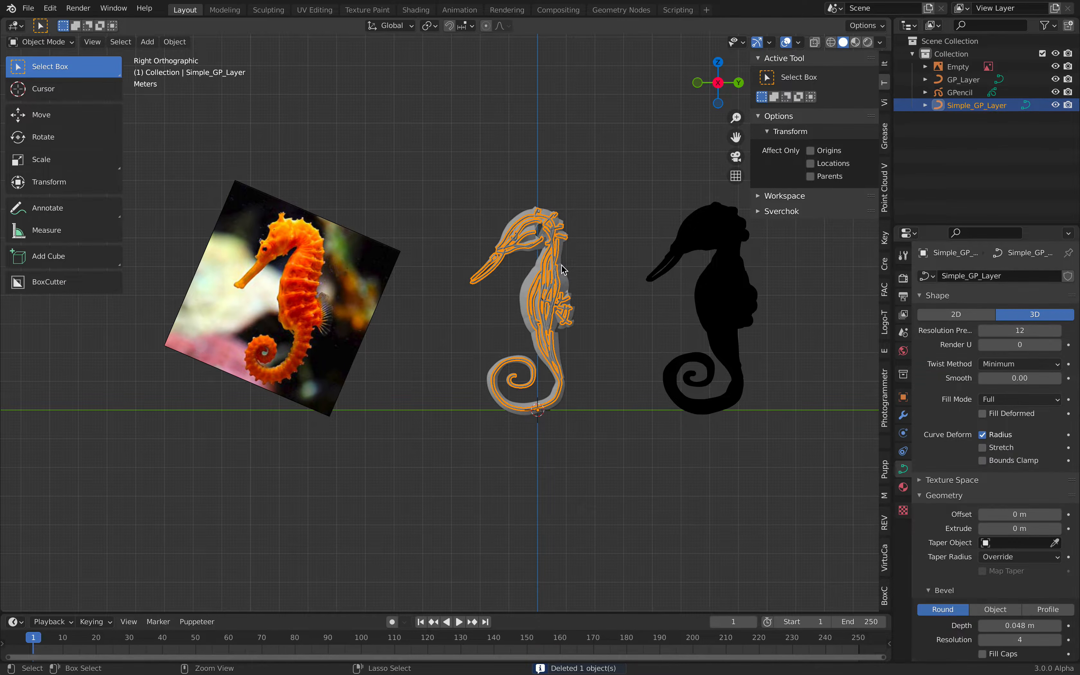
# Save the file, hide the Simple_GP_Layer curve and select the GP_Layer curve.
pyautogui.click(597, 265)
pyautogui.scroll(2, 598, 265)
pyautogui.hotkey('ctrl', 's')
pyautogui.click(603, 264)
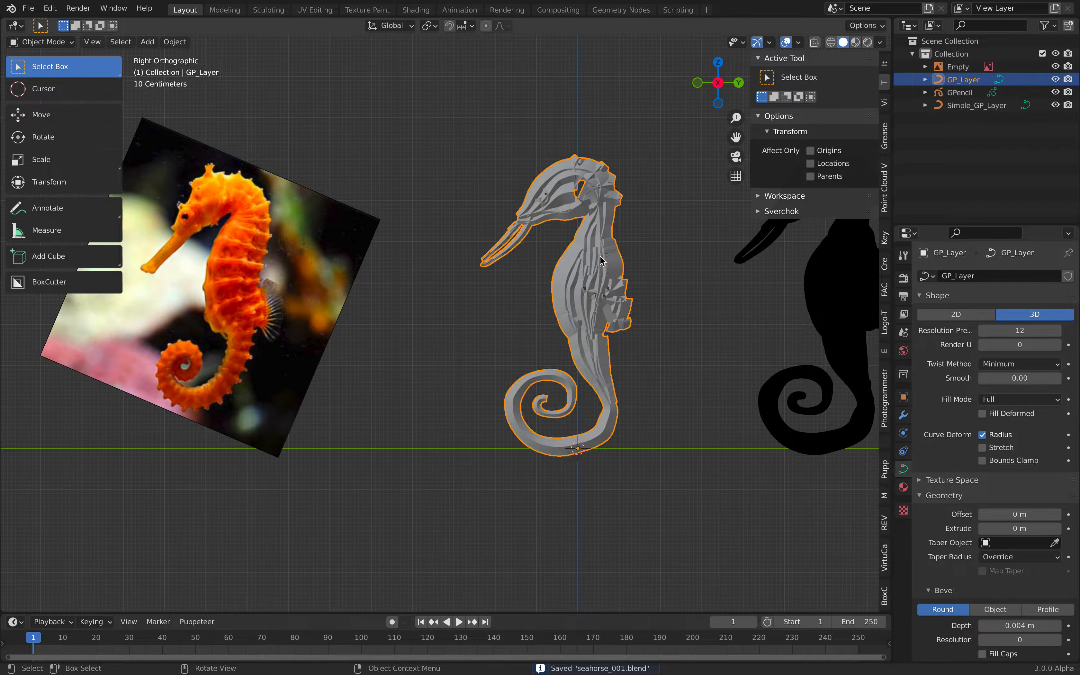
pyautogui.click(600, 260)
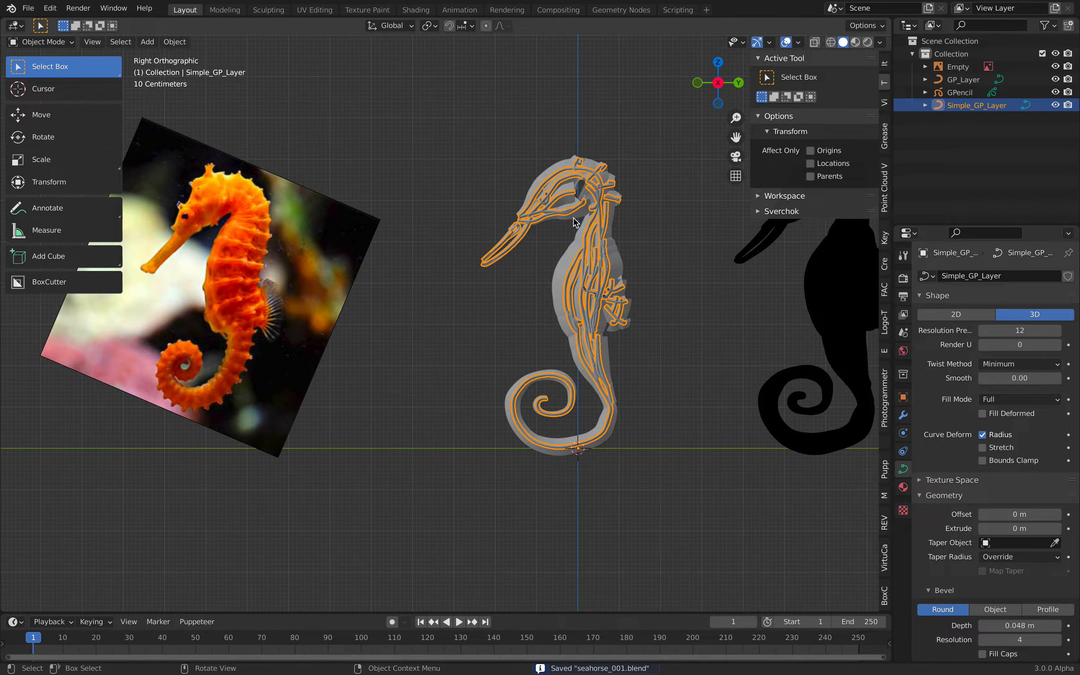
pyautogui.press('h')
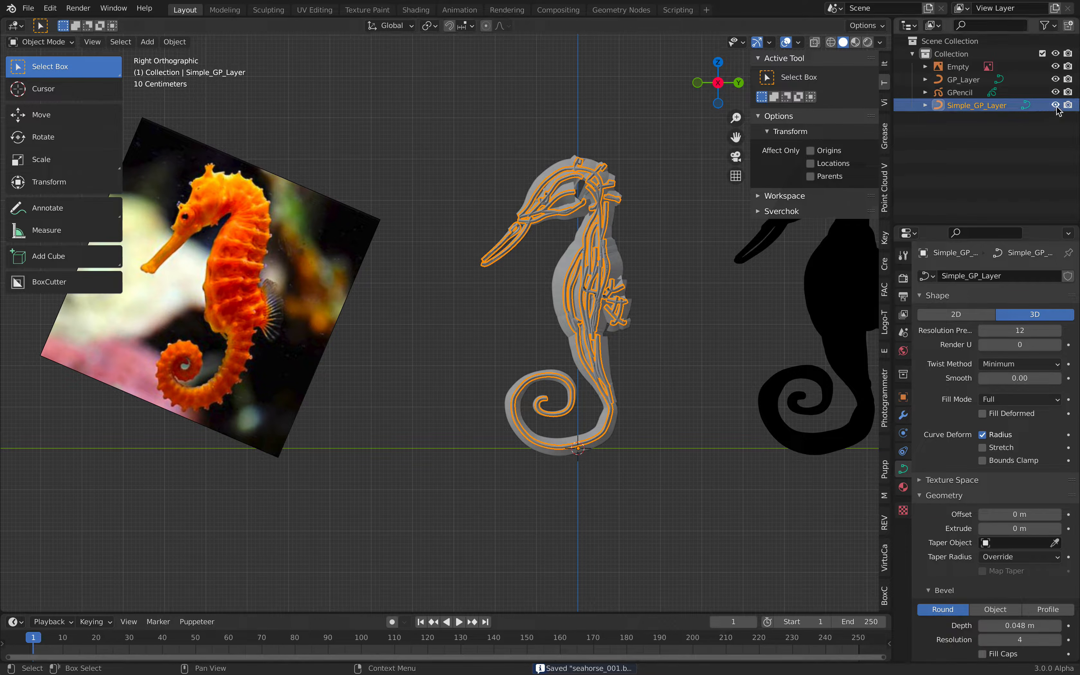
pyautogui.click(604, 239)
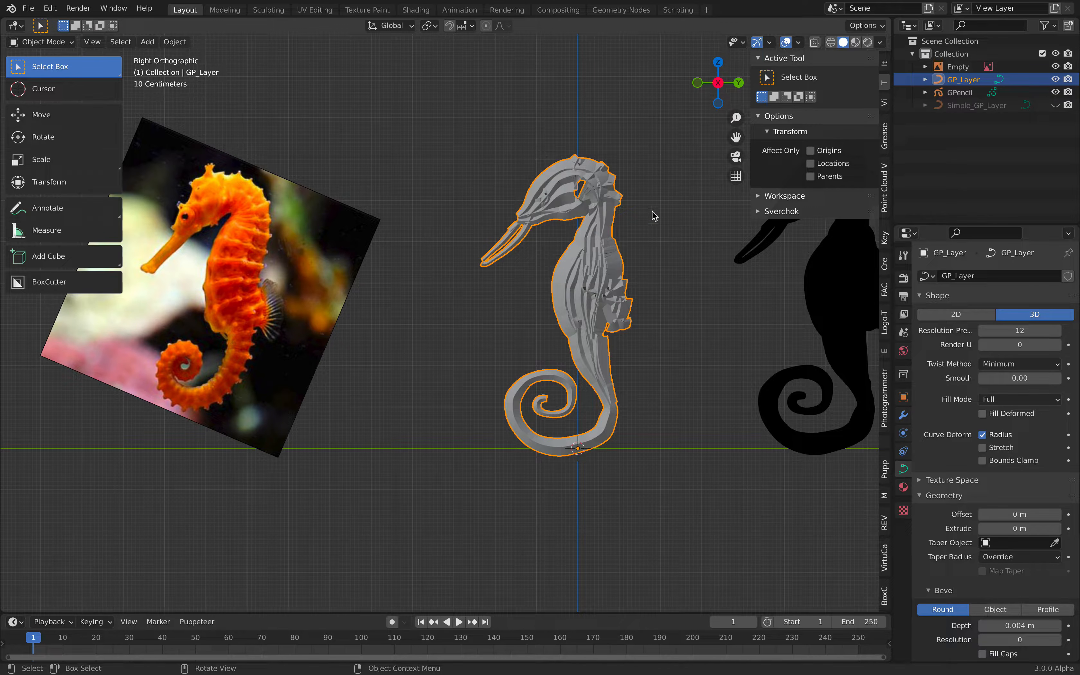
# Collapse the viewport sidebar to make room around the seahorse and save the file.
pyautogui.moveTo(749, 154); pyautogui.dragTo(847, 154)
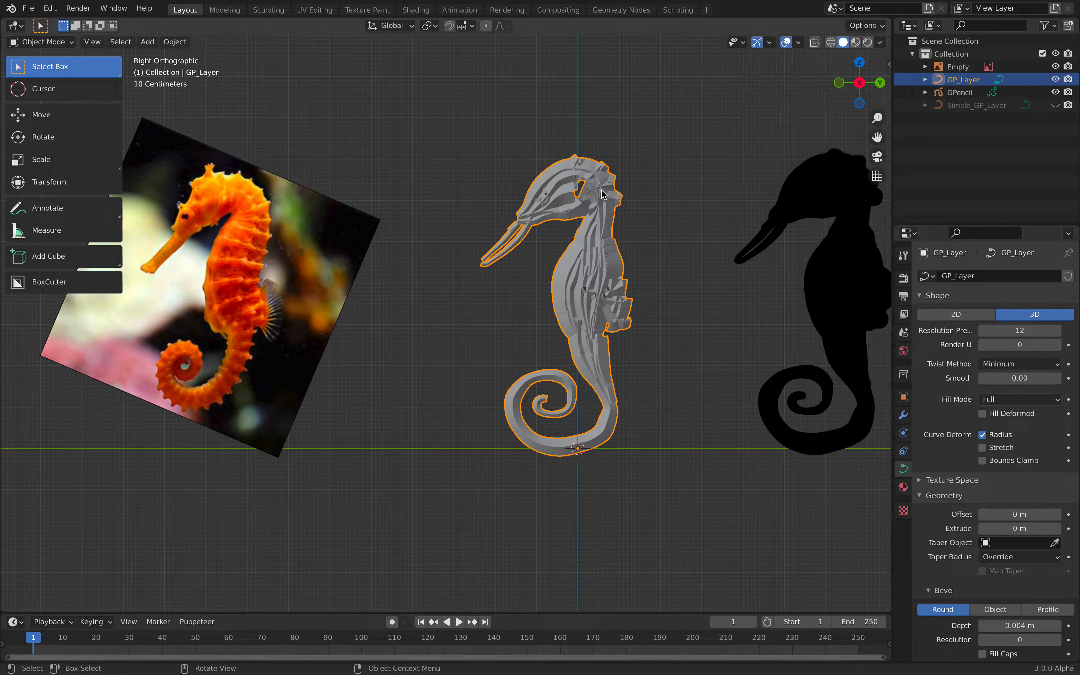
pyautogui.scroll(2, 602, 191)
pyautogui.keyDown('shift'); pyautogui.moveTo(615, 189); pyautogui.dragTo(683, 191, button='middle'); pyautogui.keyUp('shift')
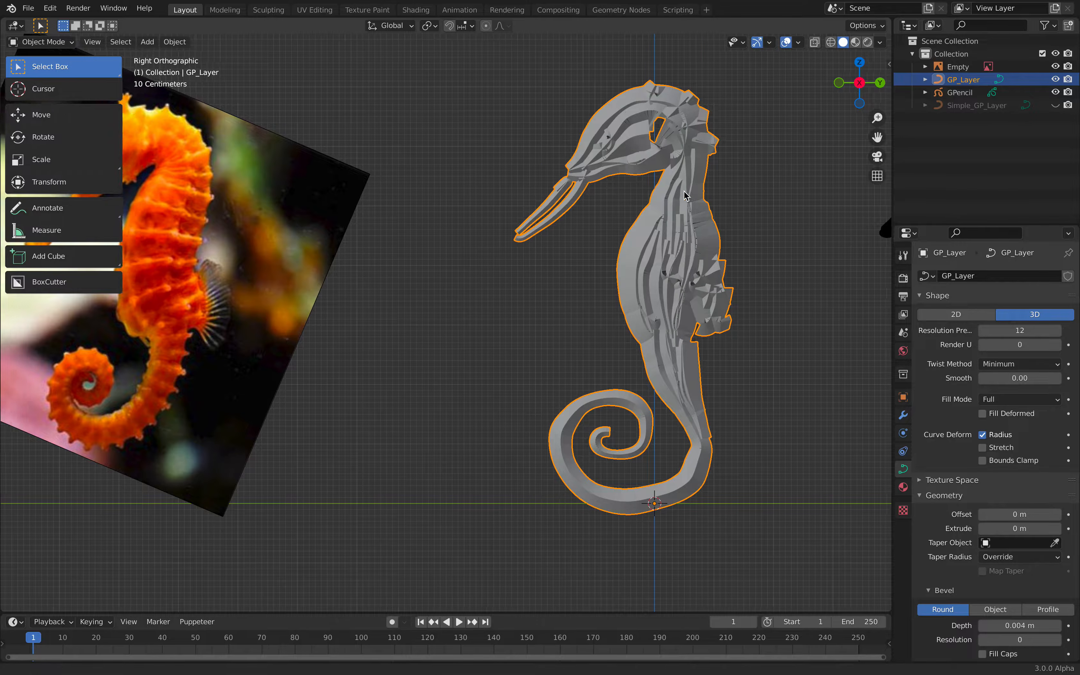
pyautogui.scroll(-1, 681, 196)
pyautogui.hotkey('ctrl', 's')
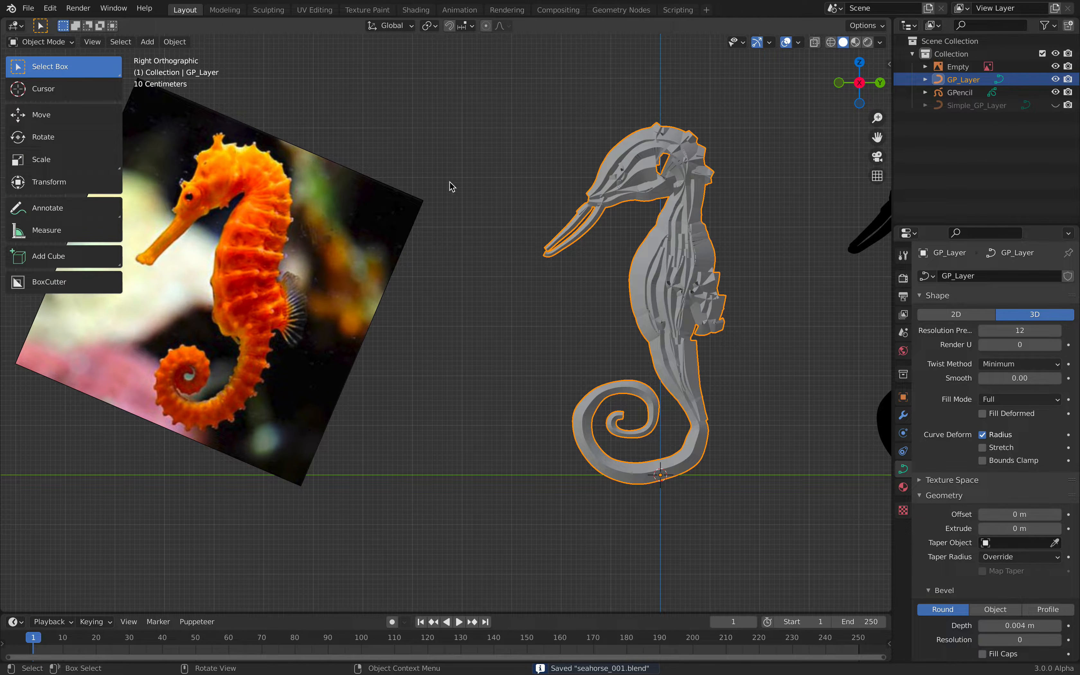
# Add a blank Grease Pencil object at the origin and switch it to Draw Mode.
pyautogui.click(517, 125)
pyautogui.scroll(-1, 623, 167)
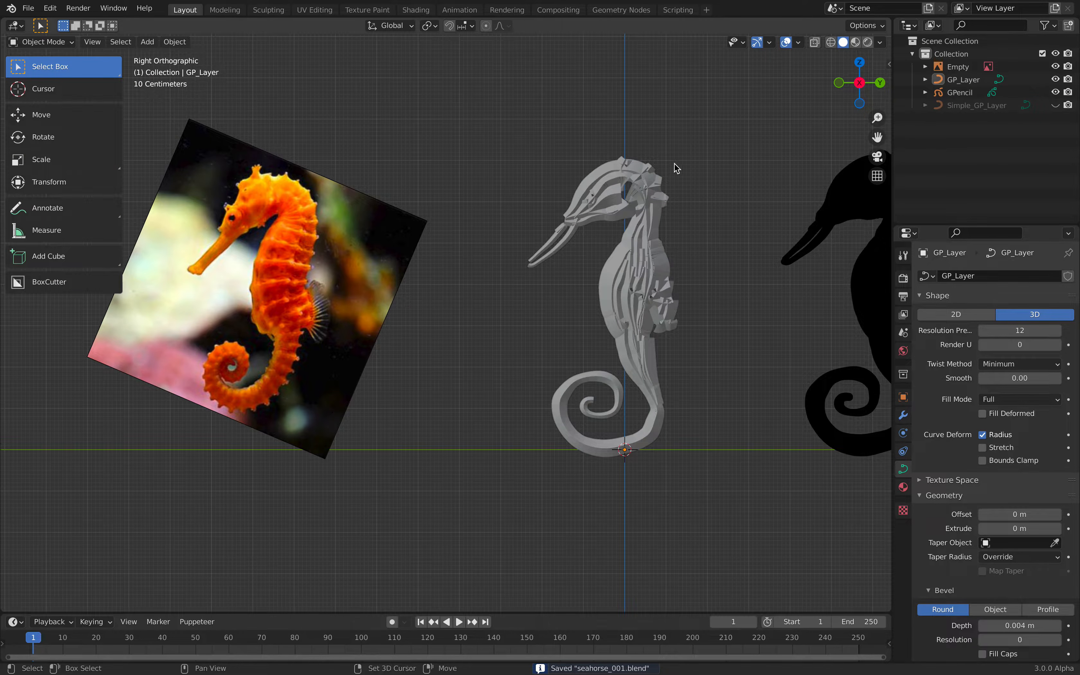
pyautogui.hotkey('shift', 'a')
pyautogui.moveTo(674, 166)
pyautogui.click(715, 167)
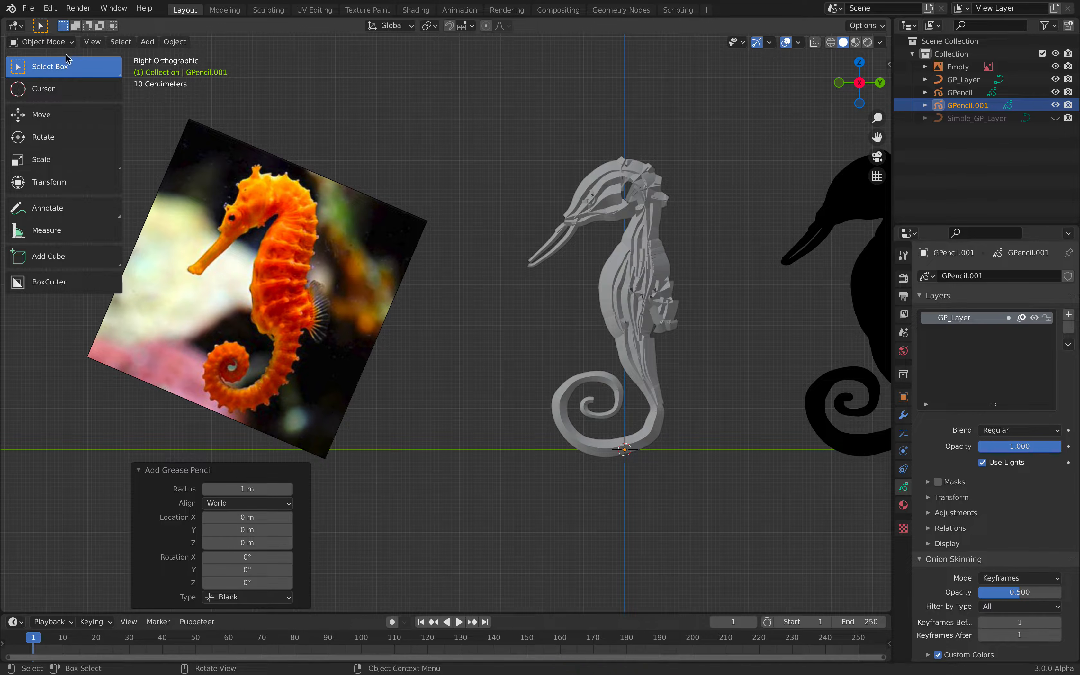
pyautogui.click(40, 42)
pyautogui.click(45, 96)
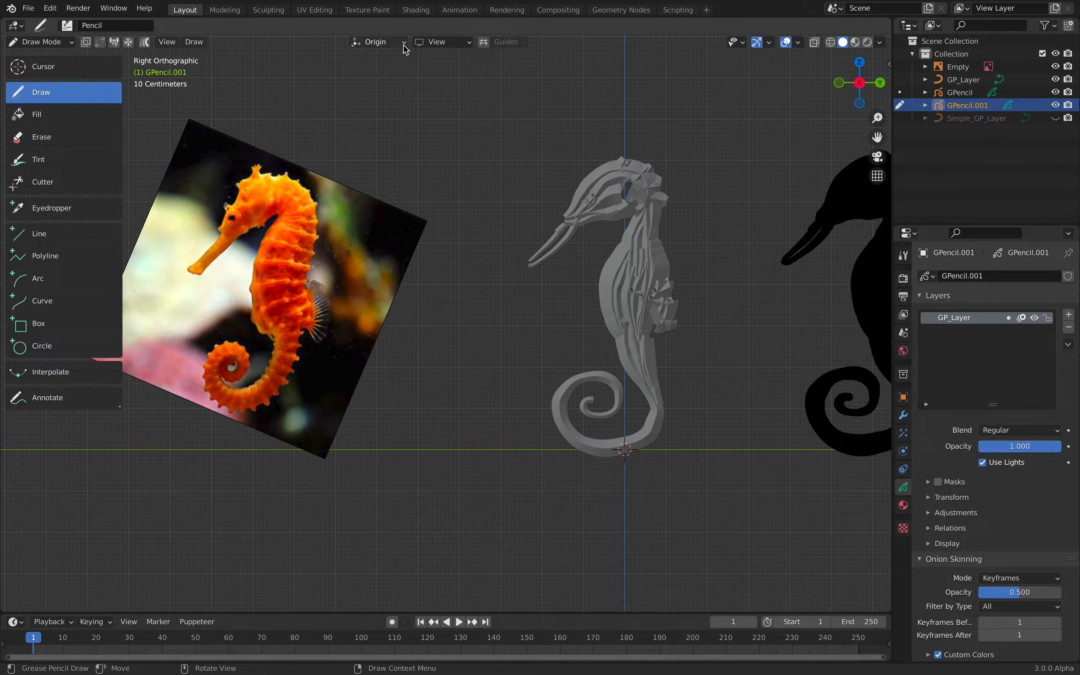
# Set the stroke placement to Surface, keep View as the drawing plane and adjust the surface offset.
pyautogui.click(403, 44)
pyautogui.click(354, 108)
pyautogui.click(431, 45)
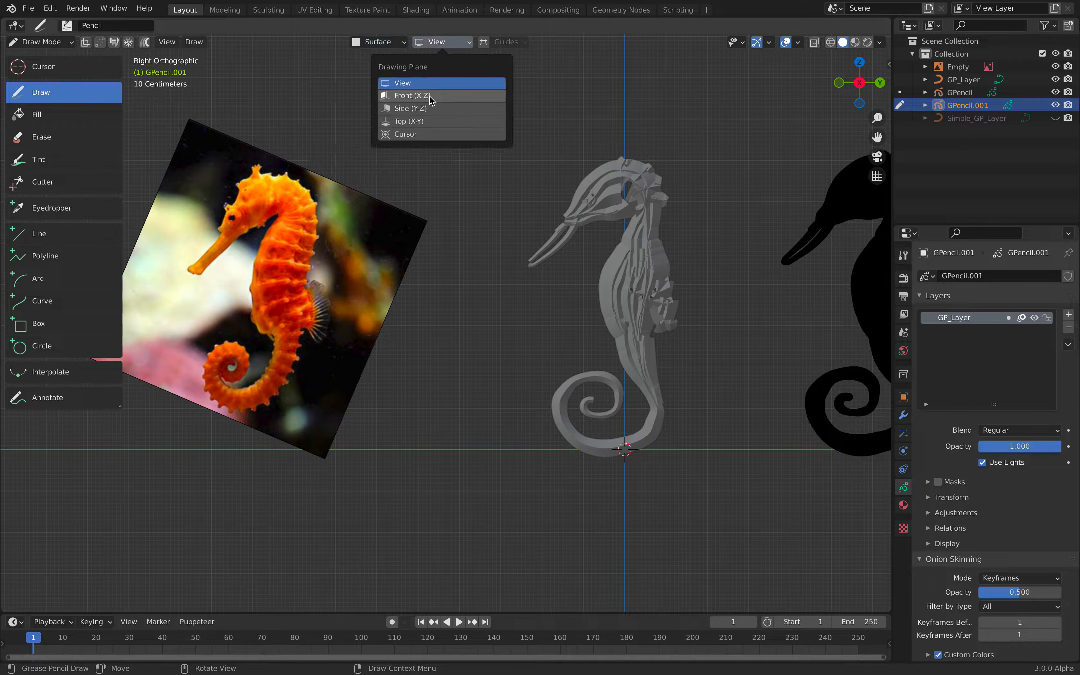
pyautogui.click(387, 47)
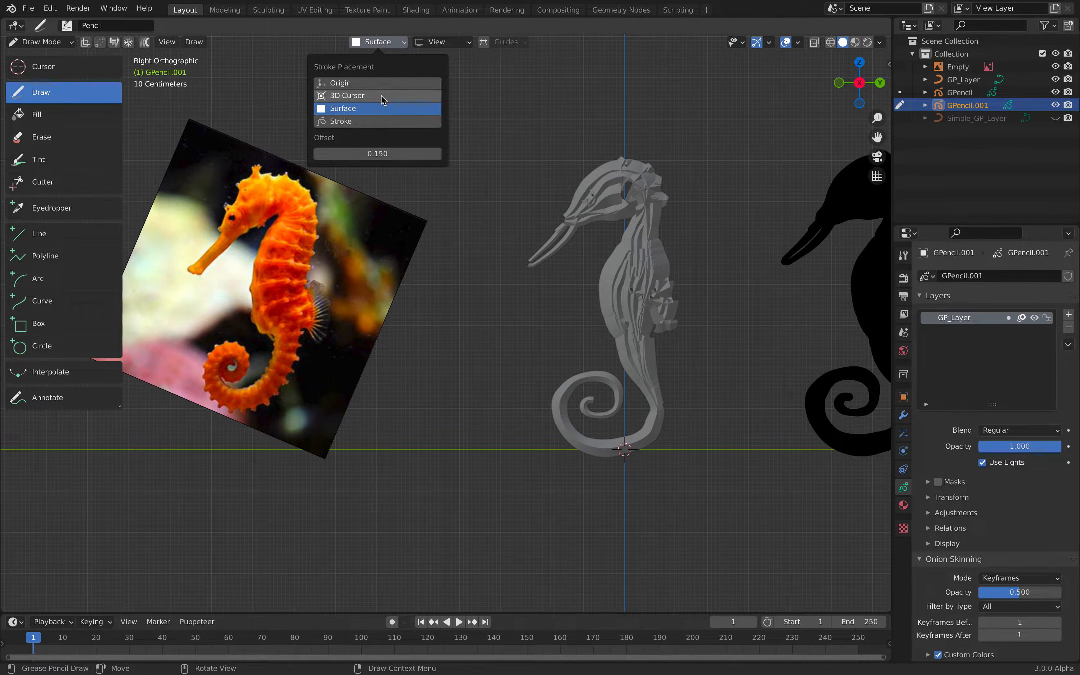
pyautogui.moveTo(378, 153); pyautogui.dragTo(357, 153)
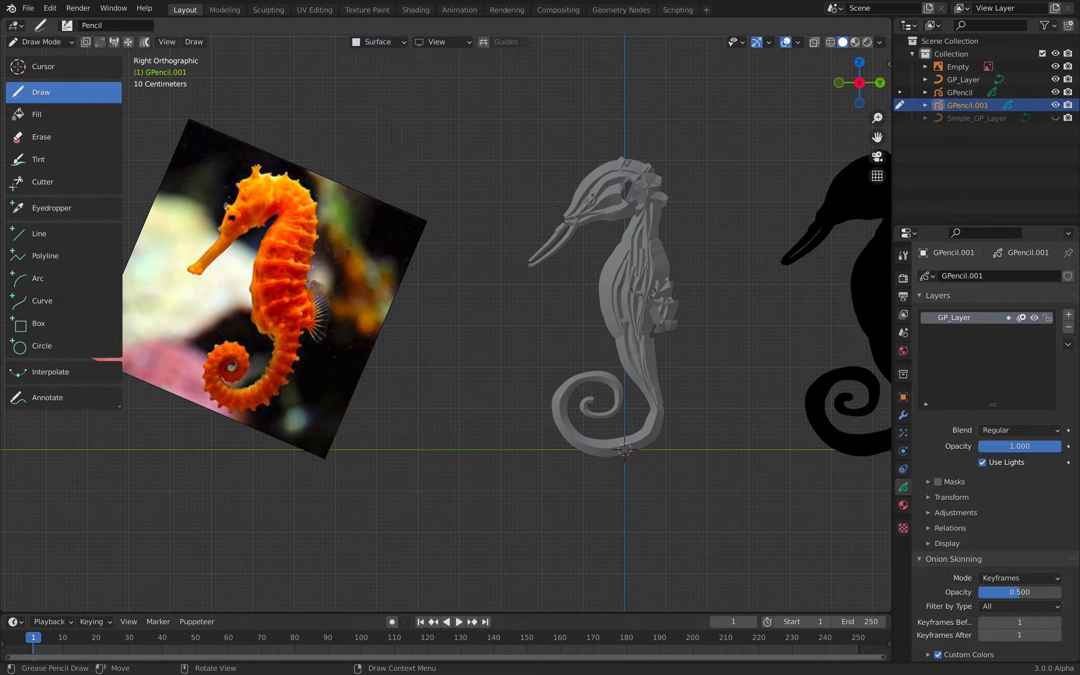
# Draw strokes over the curve seahorse's snout, eye, crown and back of the head.
pyautogui.scroll(2, 330, 304)
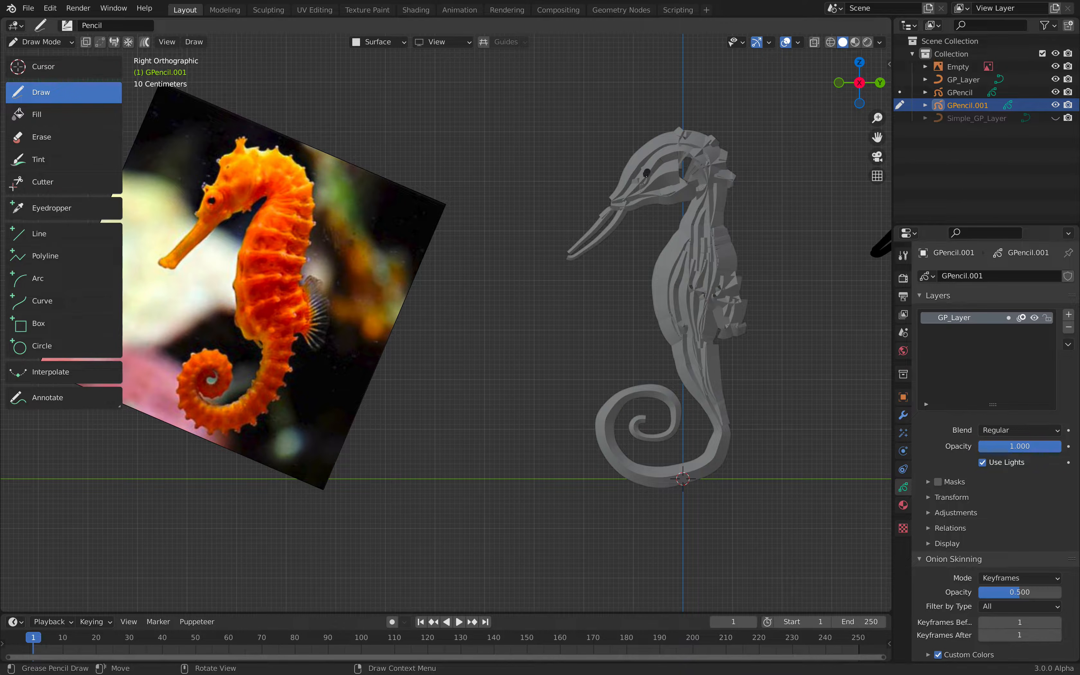
pyautogui.moveTo(654, 190)
pyautogui.mouseDown()
pyautogui.moveTo(663, 172)
pyautogui.moveTo(653, 176)
pyautogui.moveTo(682, 187)
pyautogui.moveTo(619, 207)
pyautogui.moveTo(584, 243)
pyautogui.moveTo(626, 203)
pyautogui.mouseUp()
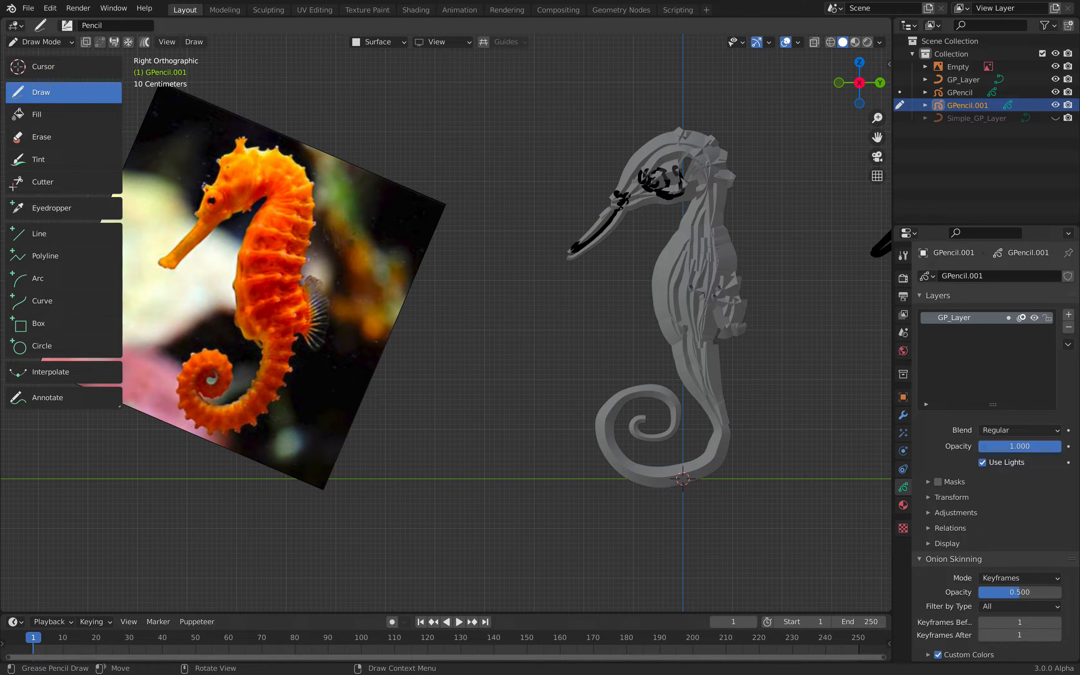
pyautogui.moveTo(682, 139)
pyautogui.mouseDown()
pyautogui.moveTo(696, 141)
pyautogui.moveTo(686, 157)
pyautogui.moveTo(710, 132)
pyautogui.moveTo(740, 171)
pyautogui.mouseUp()
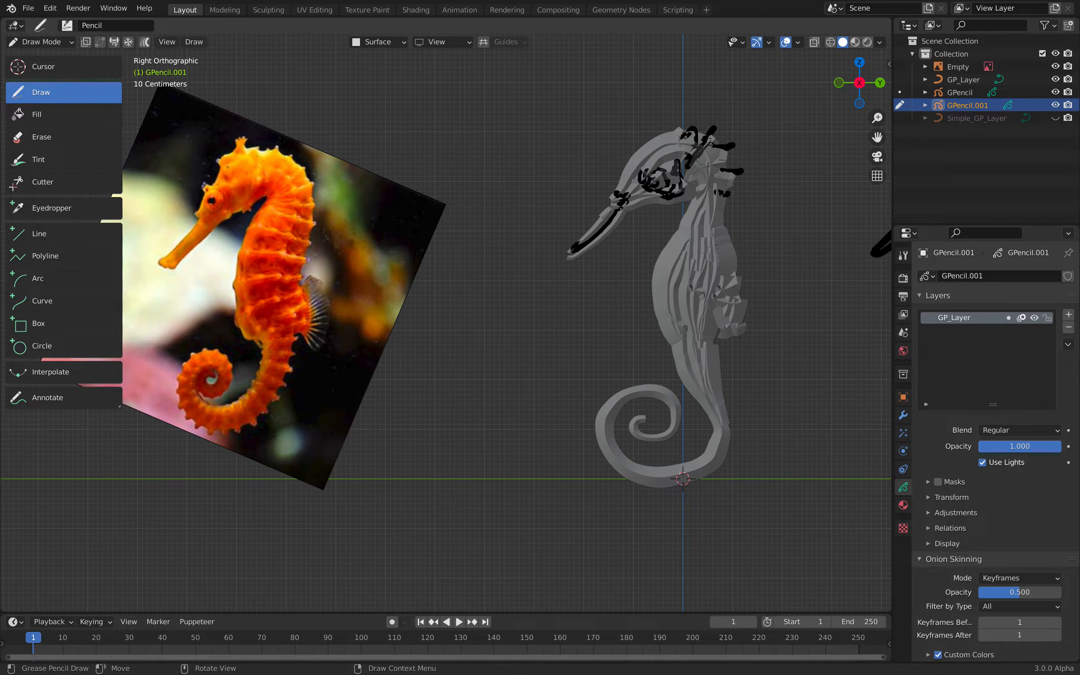
# Draw short cross rings down the seahorse's neck and body and around the curled tail, following the reference photo.
pyautogui.moveTo(702, 210)
pyautogui.mouseDown()
pyautogui.moveTo(731, 215)
pyautogui.moveTo(737, 230)
pyautogui.mouseUp()
pyautogui.moveTo(672, 237)
pyautogui.mouseDown()
pyautogui.moveTo(726, 247)
pyautogui.moveTo(749, 268)
pyautogui.mouseUp()
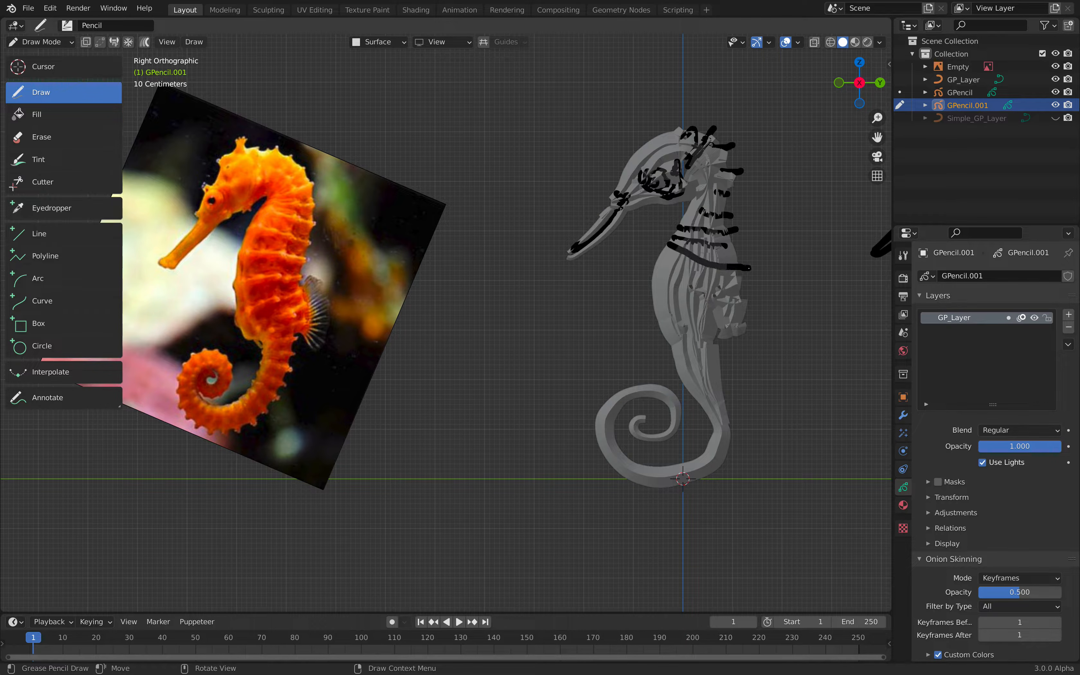
pyautogui.moveTo(660, 262); pyautogui.dragTo(754, 288)
pyautogui.moveTo(649, 287); pyautogui.dragTo(755, 301)
pyautogui.moveTo(654, 322); pyautogui.dragTo(742, 318)
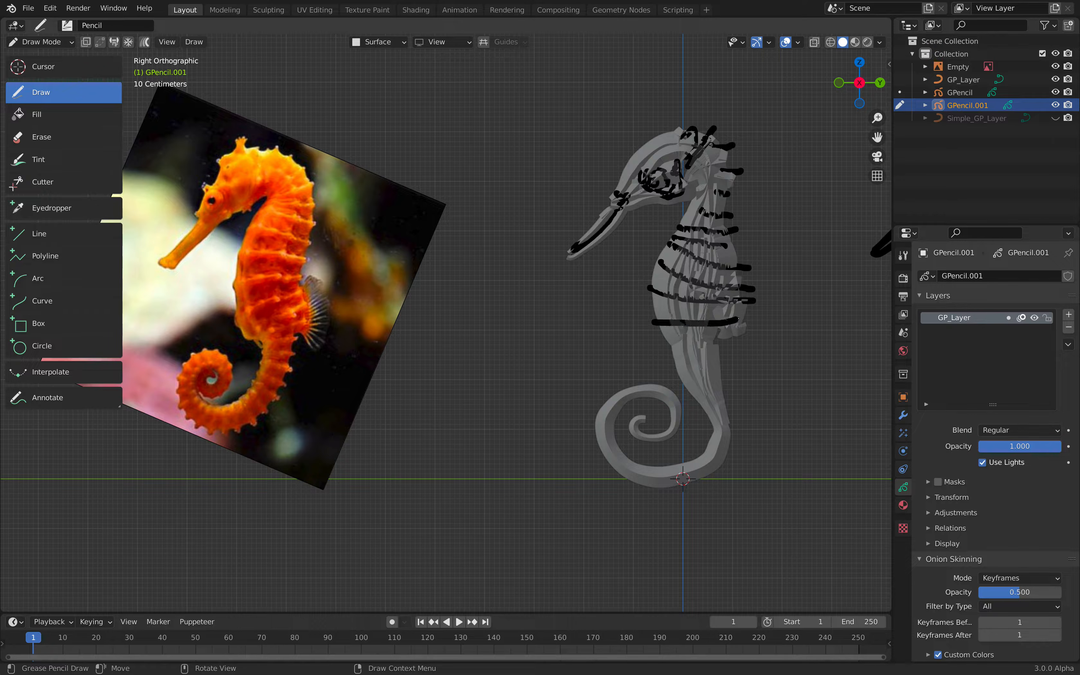
pyautogui.moveTo(661, 342)
pyautogui.mouseDown()
pyautogui.moveTo(748, 332)
pyautogui.moveTo(721, 309)
pyautogui.mouseUp()
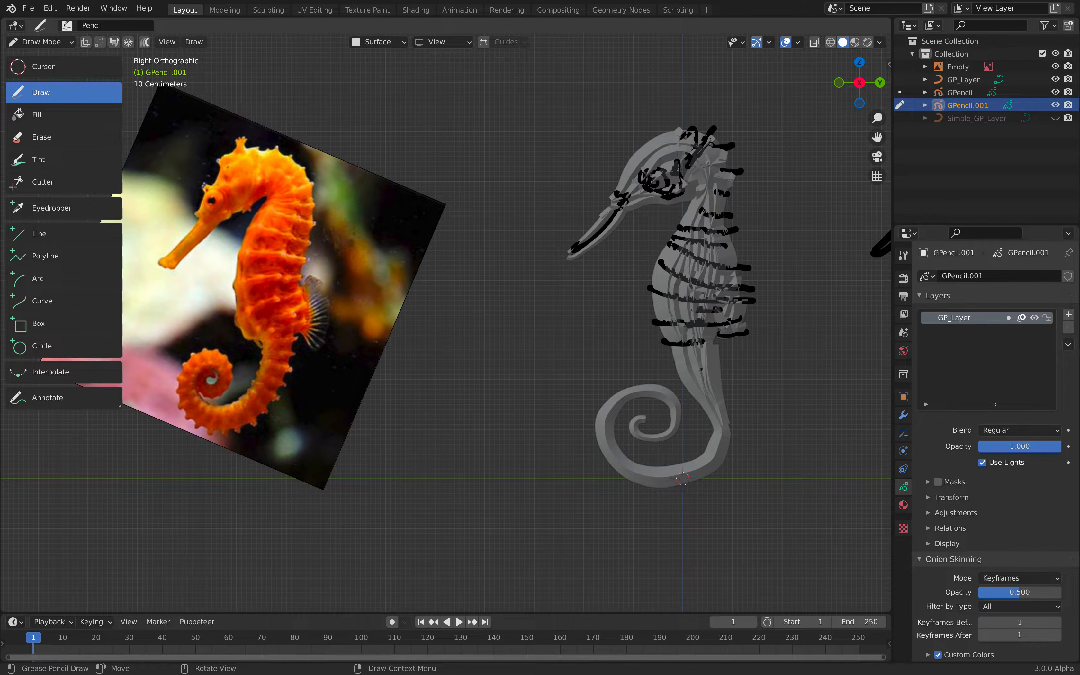
pyautogui.moveTo(674, 362)
pyautogui.mouseDown()
pyautogui.moveTo(718, 352)
pyautogui.moveTo(698, 385)
pyautogui.moveTo(729, 374)
pyautogui.moveTo(723, 471)
pyautogui.moveTo(658, 492)
pyautogui.moveTo(618, 477)
pyautogui.moveTo(597, 443)
pyautogui.moveTo(602, 418)
pyautogui.moveTo(629, 389)
pyautogui.moveTo(665, 380)
pyautogui.moveTo(692, 432)
pyautogui.mouseUp()
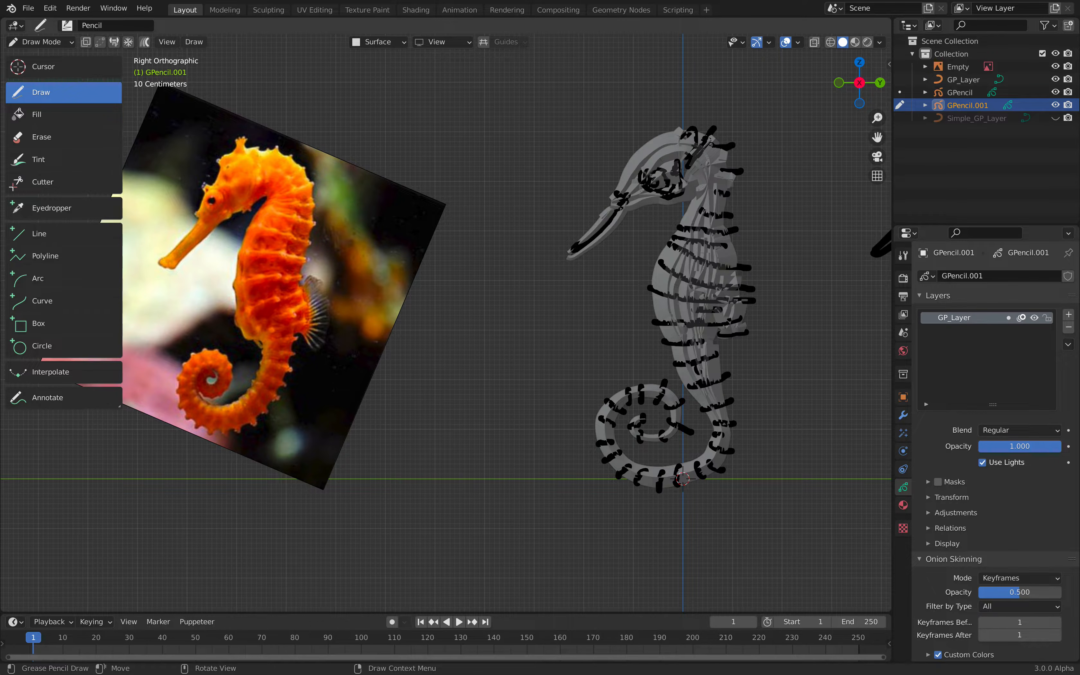
# Add spikes around the head, lengthwise strokes along the head and body, and an outlined snout with a rounded tip.
pyautogui.moveTo(684, 258); pyautogui.dragTo(708, 252)
pyautogui.moveTo(697, 210); pyautogui.dragTo(713, 200)
pyautogui.moveTo(643, 164)
pyautogui.mouseDown()
pyautogui.moveTo(671, 160)
pyautogui.moveTo(657, 153)
pyautogui.moveTo(663, 116)
pyautogui.moveTo(634, 135)
pyautogui.mouseUp()
pyautogui.moveTo(717, 162); pyautogui.dragTo(742, 152)
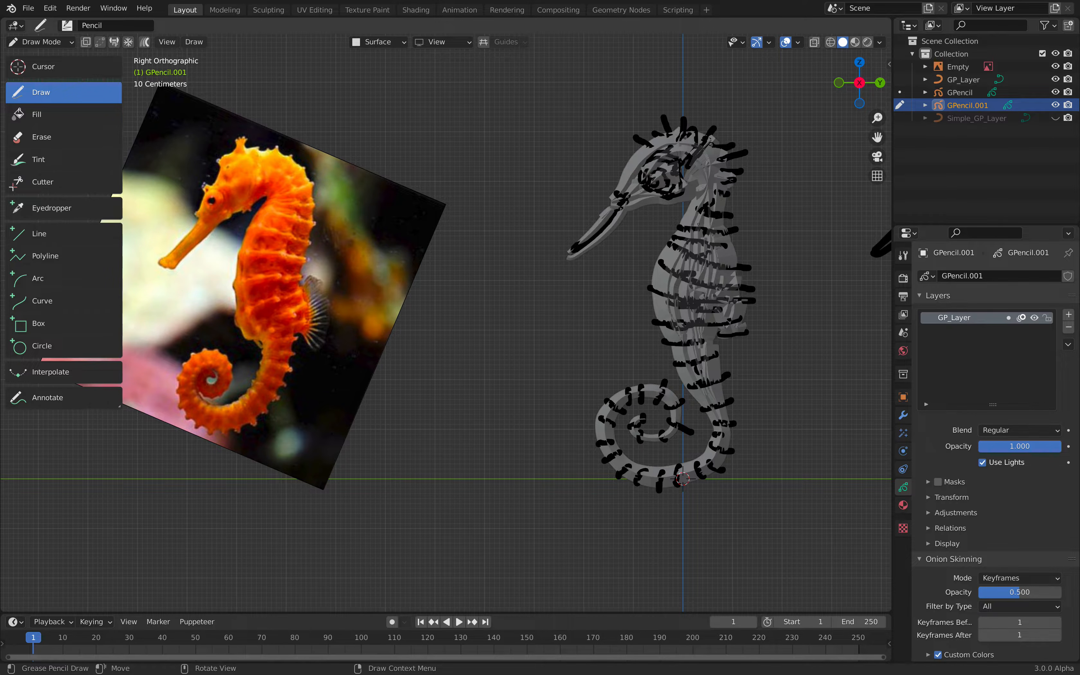
pyautogui.moveTo(672, 242)
pyautogui.mouseDown()
pyautogui.moveTo(656, 271)
pyautogui.moveTo(689, 342)
pyautogui.moveTo(690, 283)
pyautogui.moveTo(680, 302)
pyautogui.moveTo(689, 395)
pyautogui.moveTo(713, 174)
pyautogui.moveTo(669, 203)
pyautogui.mouseUp()
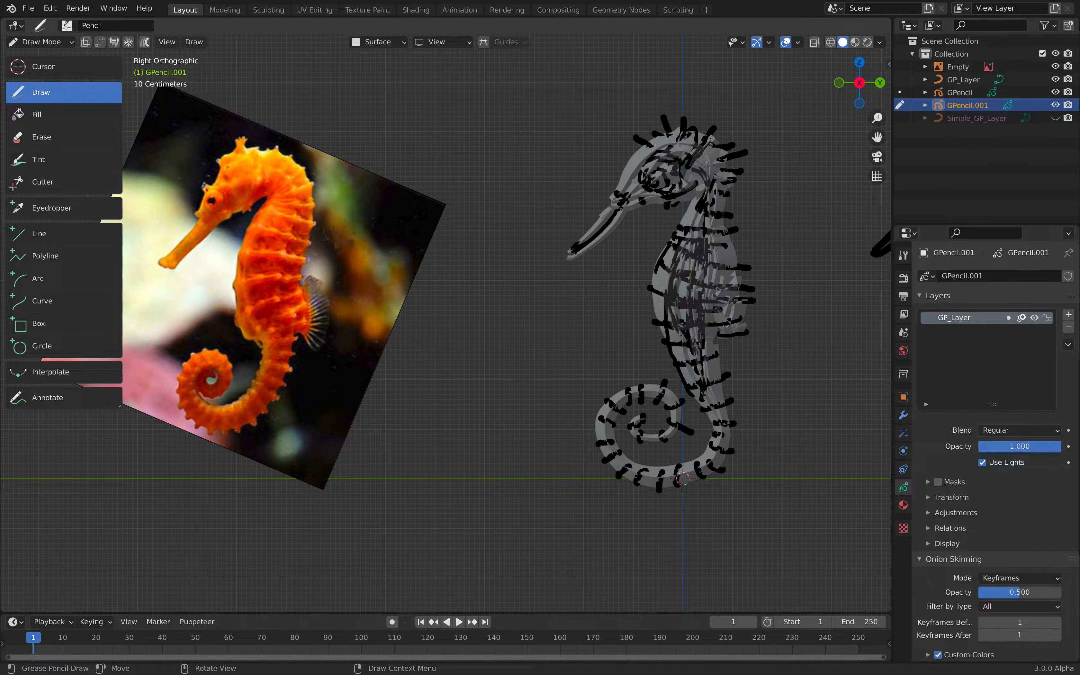
pyautogui.moveTo(578, 256)
pyautogui.mouseDown()
pyautogui.moveTo(622, 208)
pyautogui.moveTo(664, 199)
pyautogui.moveTo(674, 136)
pyautogui.moveTo(707, 151)
pyautogui.moveTo(660, 314)
pyautogui.mouseUp()
pyautogui.moveTo(713, 270); pyautogui.dragTo(704, 359)
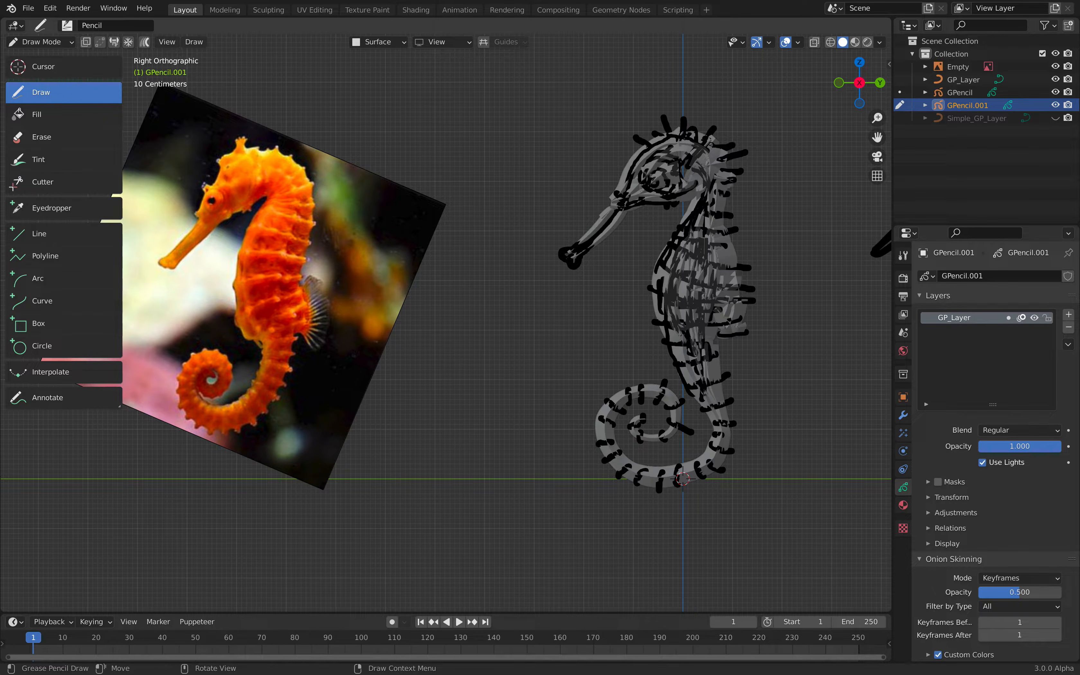
# Switch the Grease Pencil drawing back to Object Mode, check it from an angle, return to the right view and save the file.
pyautogui.click(56, 42)
pyautogui.click(56, 55)
pyautogui.moveTo(723, 239); pyautogui.dragTo(778, 139, button='middle')
pyautogui.click(859, 83)
pyautogui.scroll(2, 713, 188)
pyautogui.hotkey('ctrl', 's')
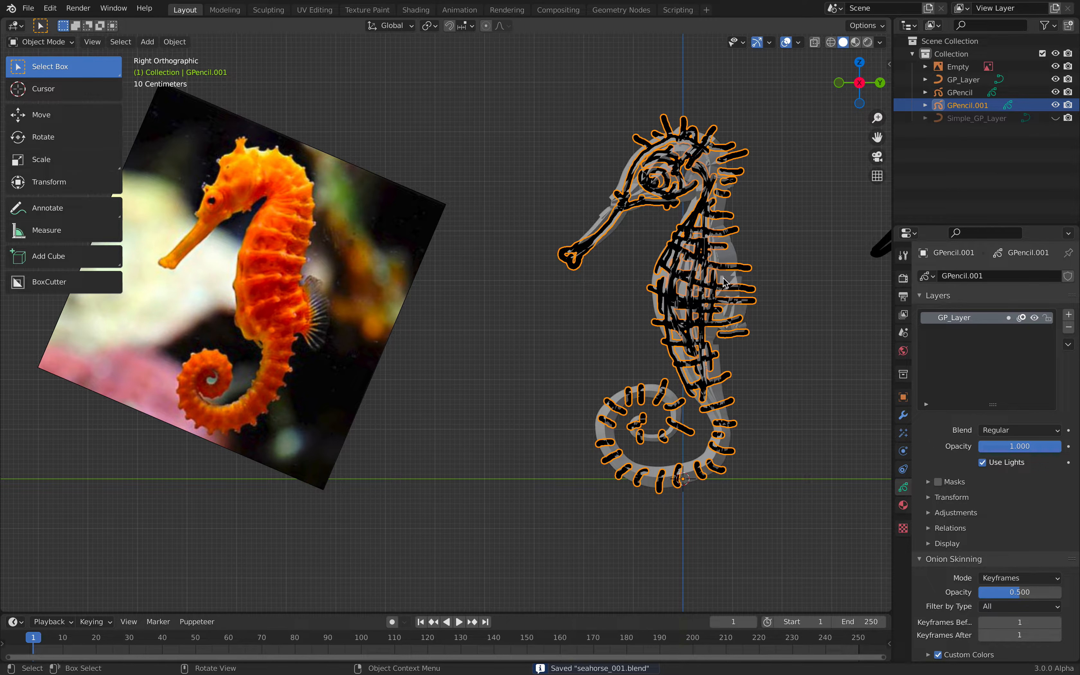
# Convert the GPencil.001 strokes to a Bezier Curve.
pyautogui.rightClick(681, 276)
pyautogui.moveTo(681, 277)
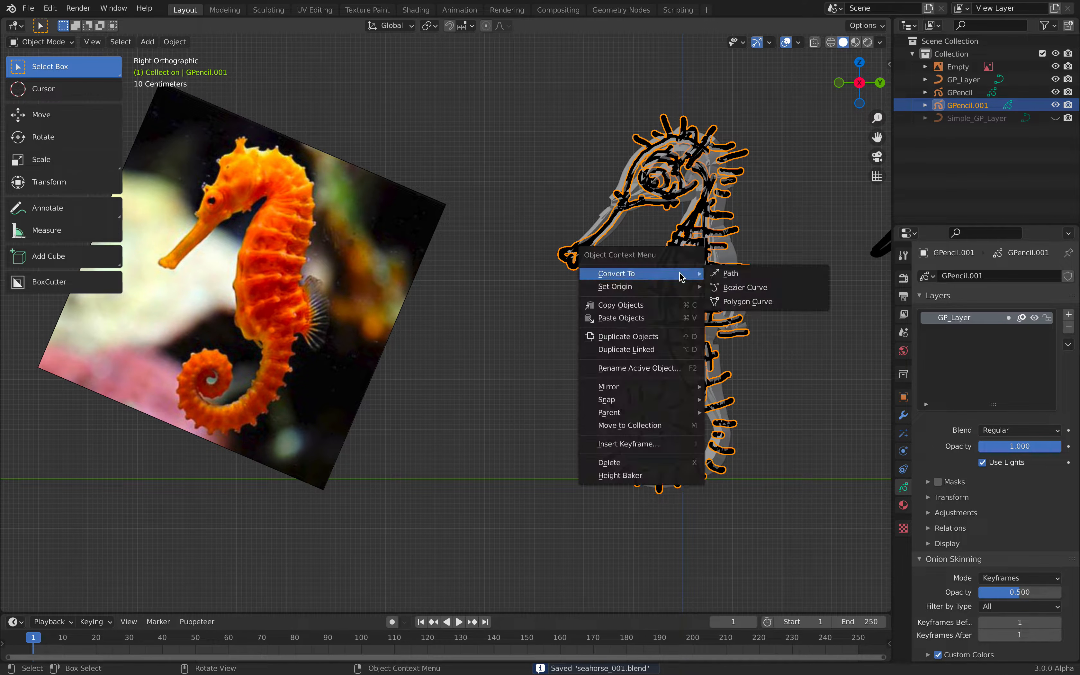
pyautogui.click(725, 287)
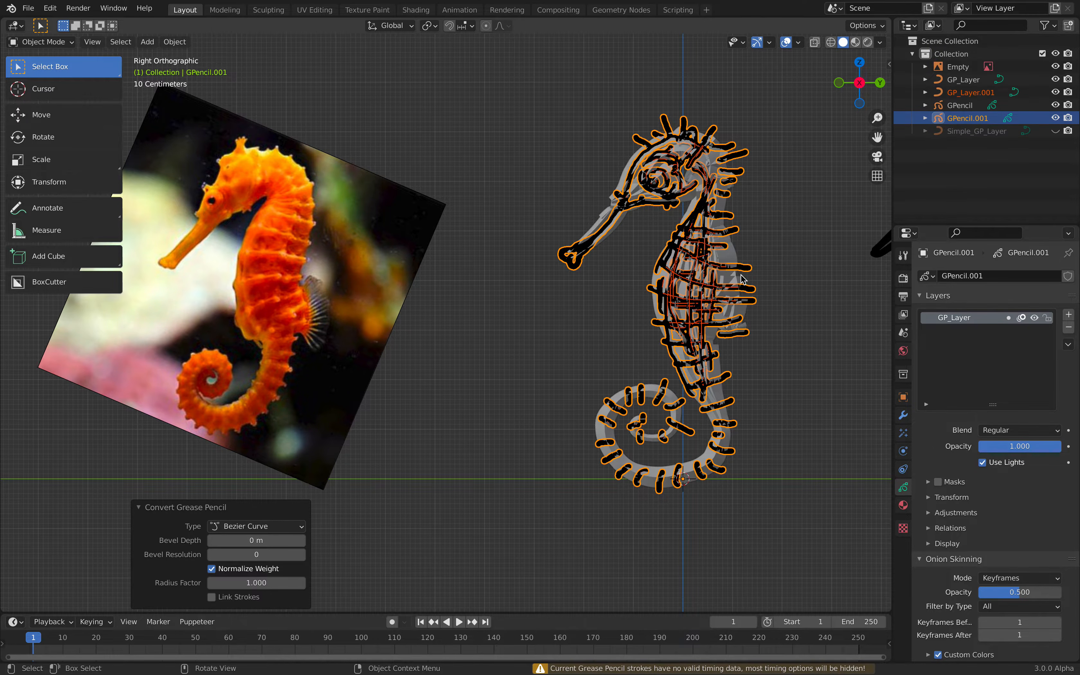
# Move the GPencil and GPencil.001 objects into a new collection named GP and hide that collection.
pyautogui.click(969, 118)
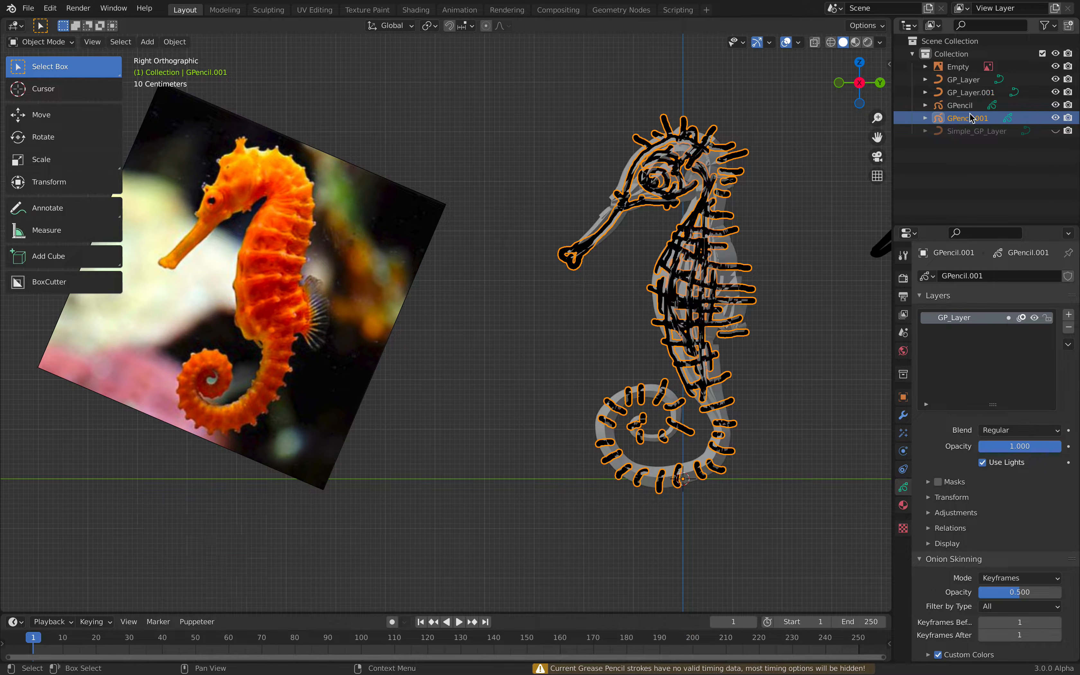
pyautogui.click(970, 110)
pyautogui.keyDown('ctrl'); pyautogui.click(969, 118); pyautogui.keyUp('ctrl')
pyautogui.keyDown('ctrl'); pyautogui.click(969, 118); pyautogui.keyUp('ctrl')
pyautogui.keyDown('ctrl'); pyautogui.click(969, 118); pyautogui.keyUp('ctrl')
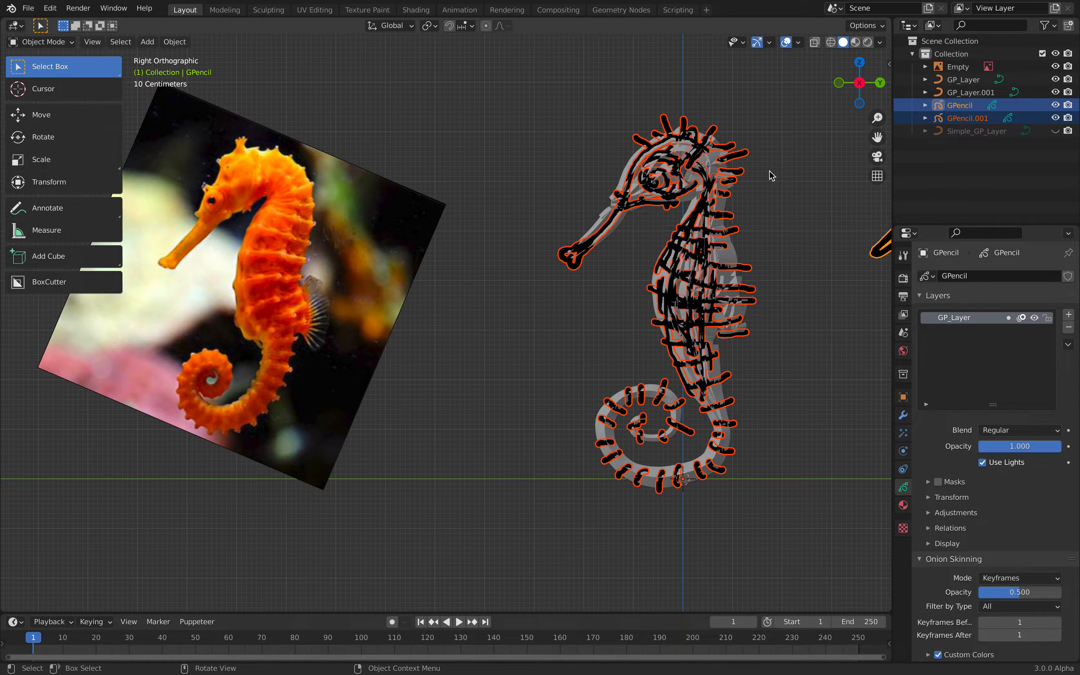
pyautogui.press('m')
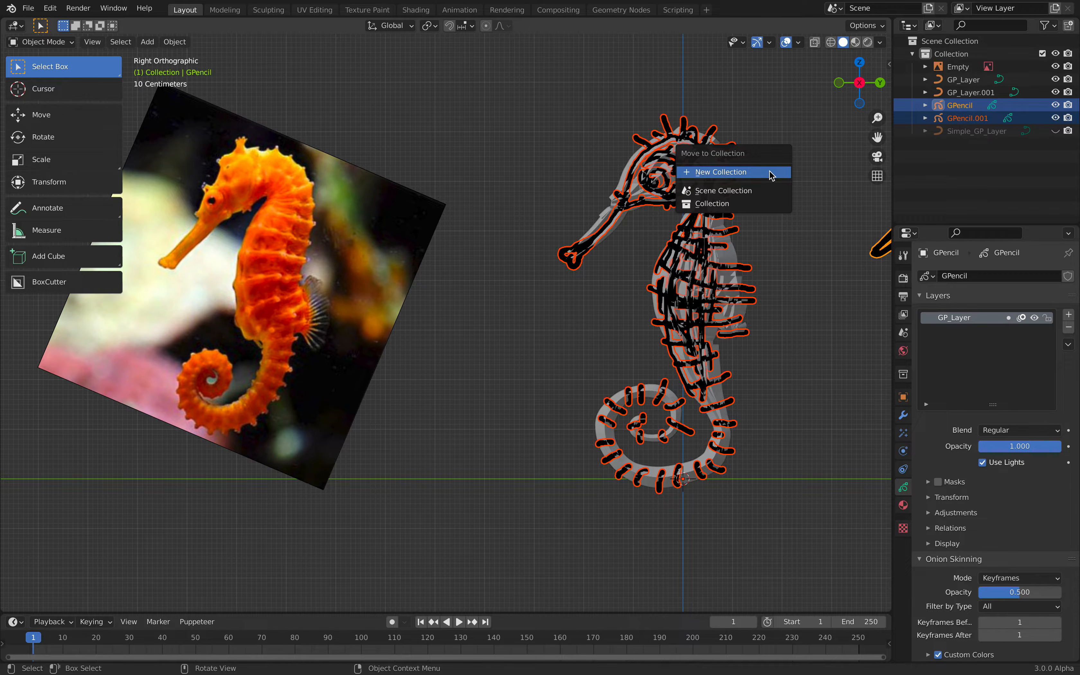
pyautogui.click(770, 175)
pyautogui.write('GP')
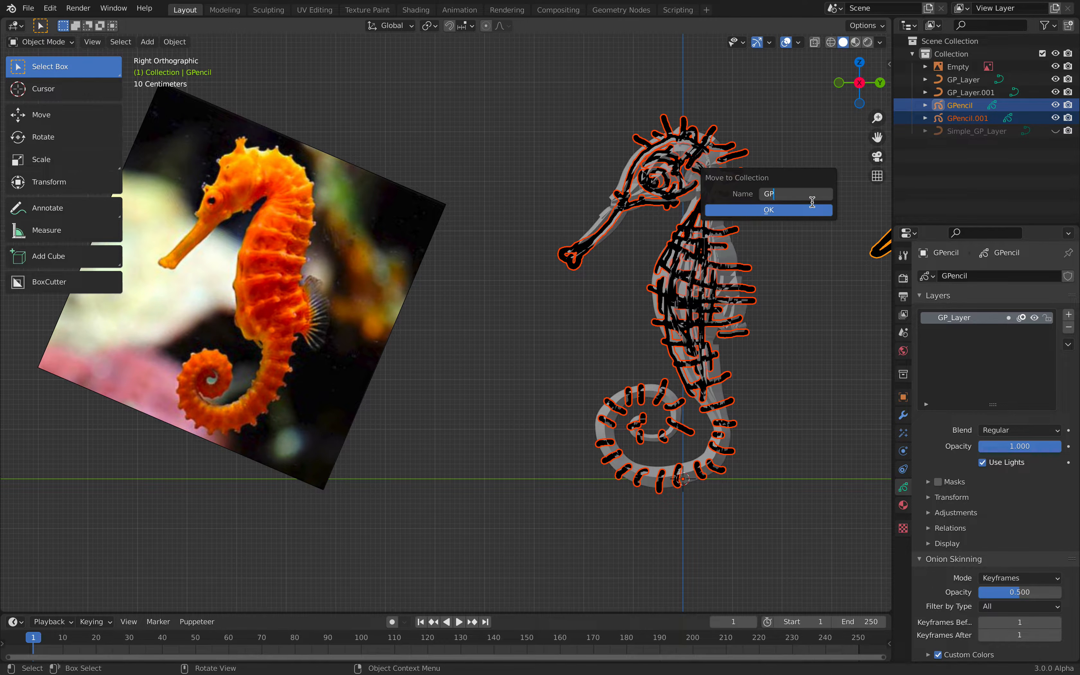
pyautogui.press('Return')
pyautogui.click(808, 211)
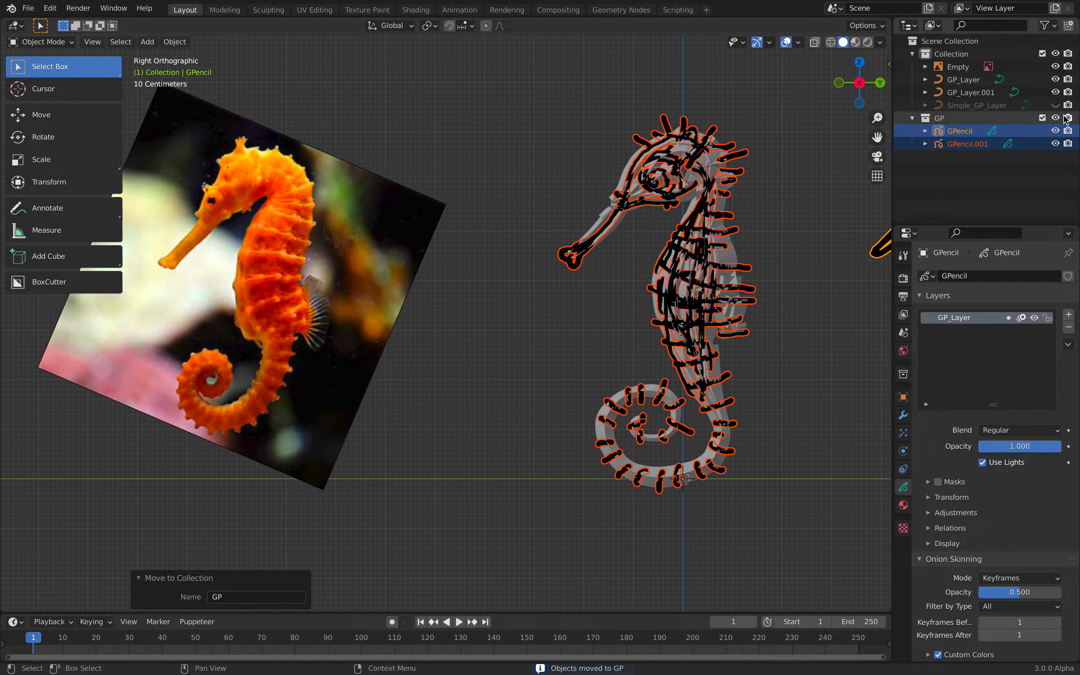
pyautogui.click(912, 118)
# Give the GP_Layer.001 curve a round bevel with a depth of 0.006 m and save the file.
pyautogui.click(716, 173)
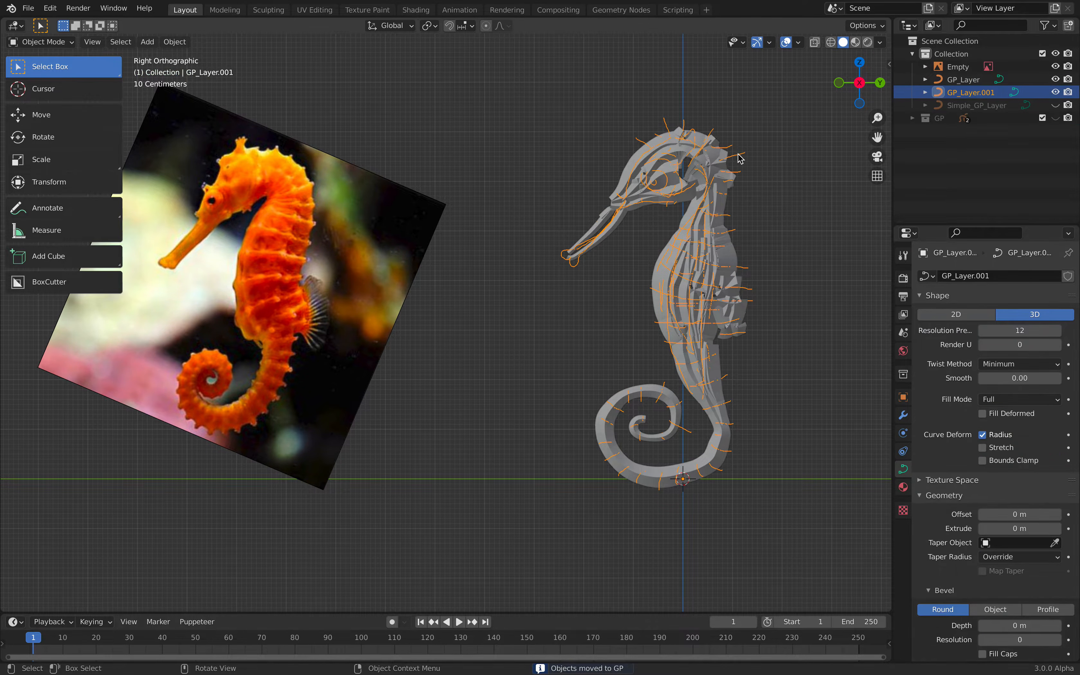
pyautogui.click(902, 487)
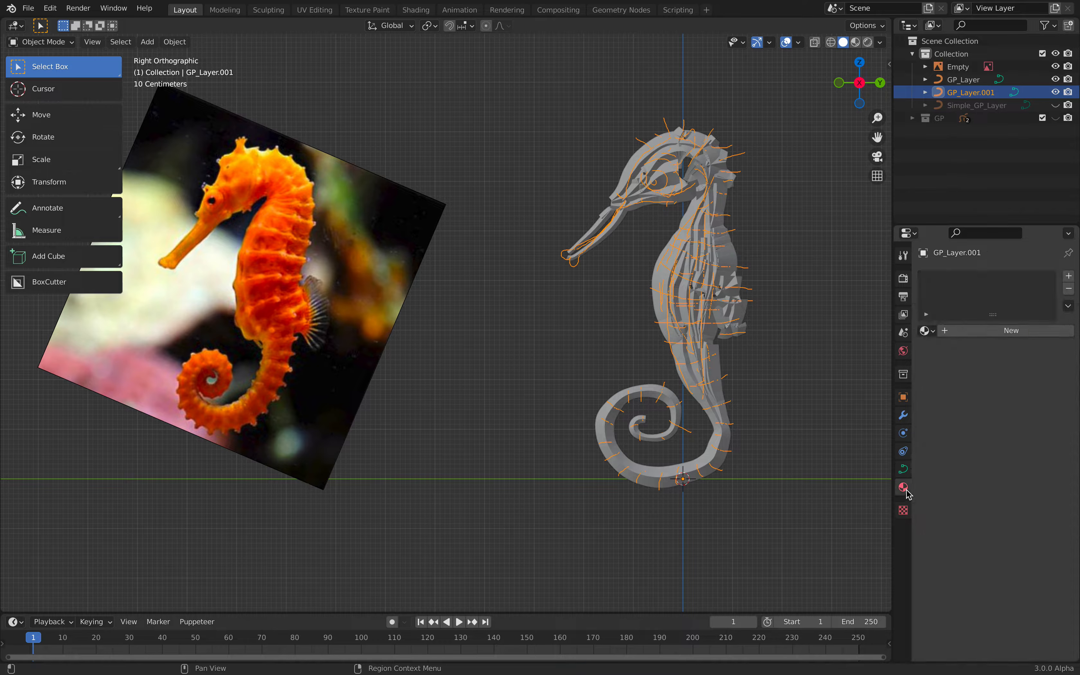
pyautogui.click(904, 469)
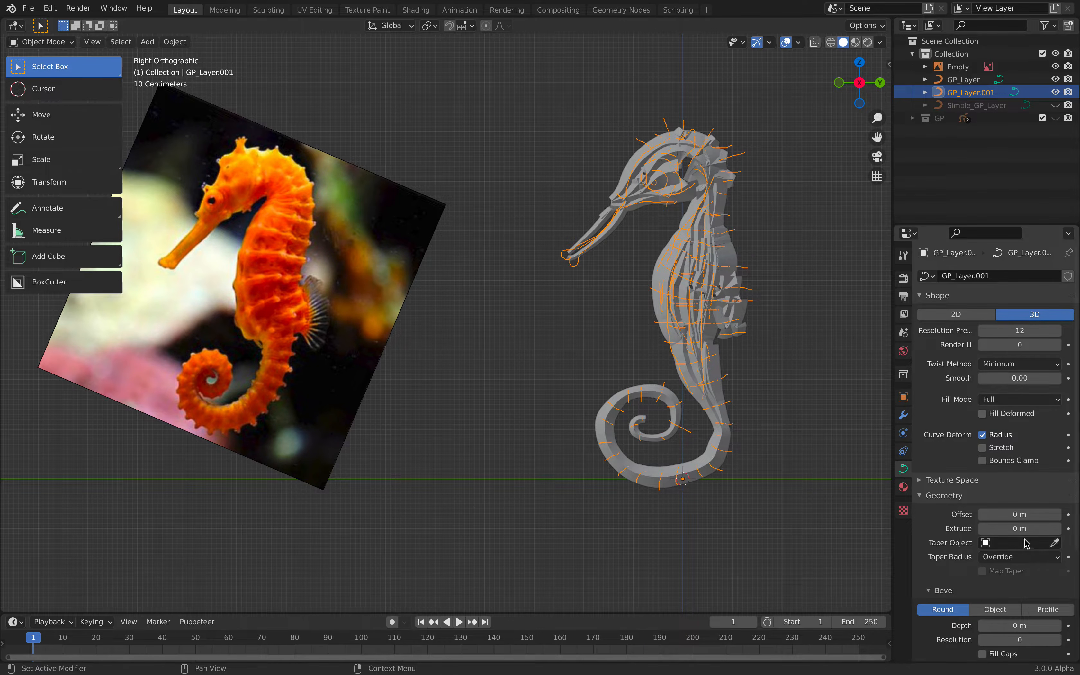
pyautogui.moveTo(1001, 622); pyautogui.dragTo(1009, 622)
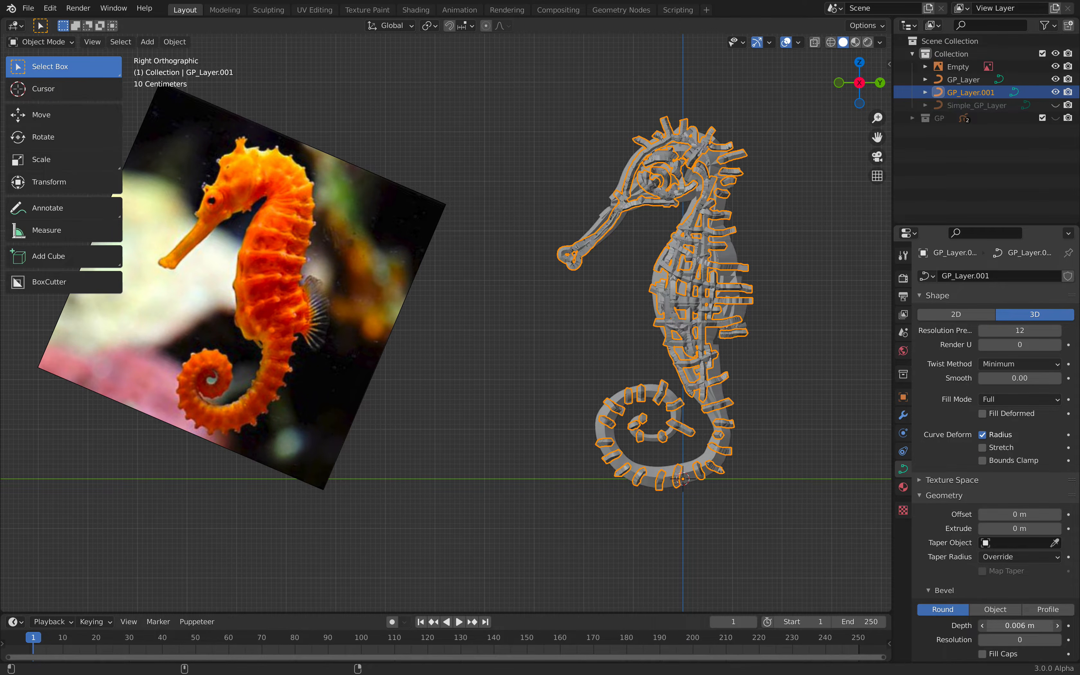
pyautogui.click(759, 370)
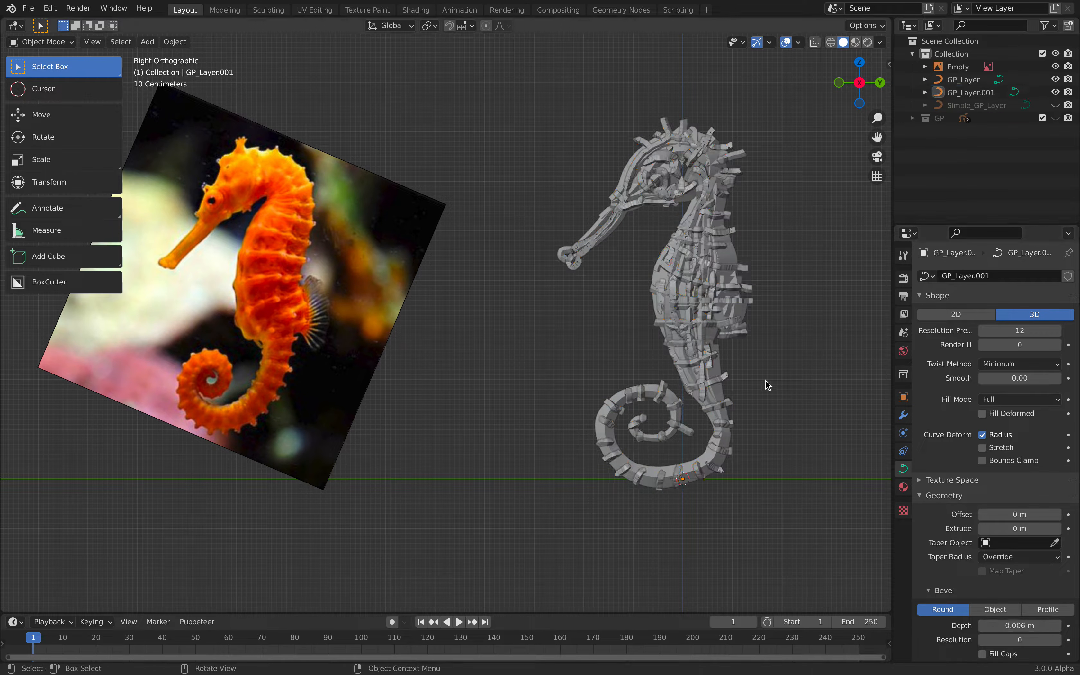
pyautogui.keyDown('shift'); pyautogui.moveTo(742, 369); pyautogui.dragTo(705, 361, button='middle'); pyautogui.keyUp('shift')
pyautogui.hotkey('ctrl', 's')
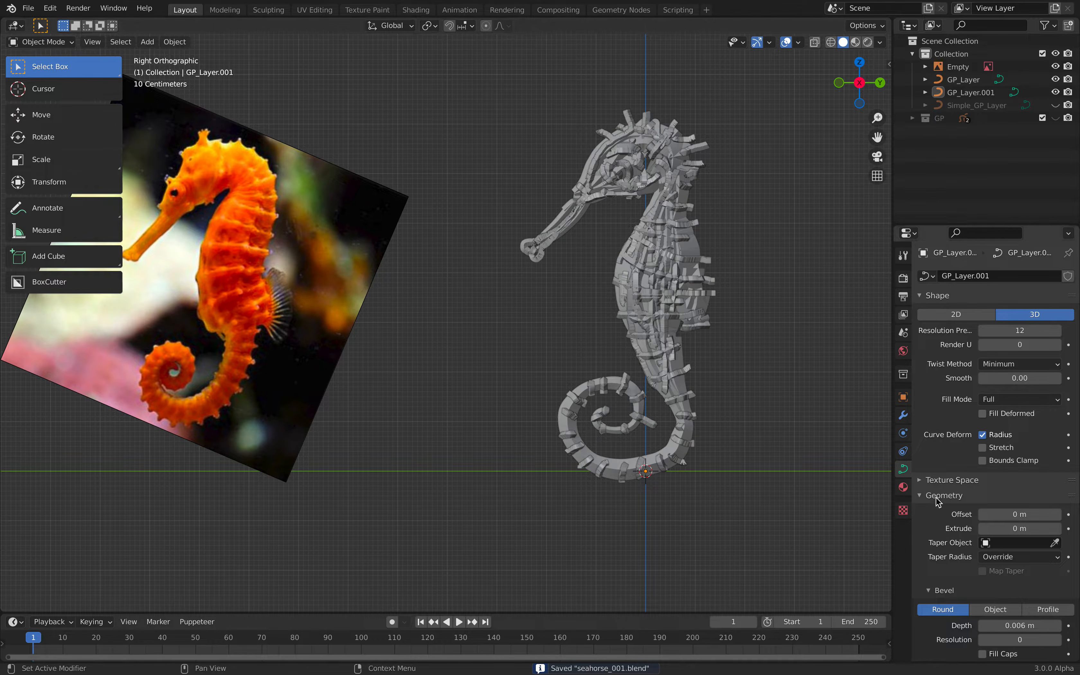
# Select the GP_Layer curve, return to the right orthographic view and save the file.
pyautogui.moveTo(1005, 622); pyautogui.dragTo(1004, 622)
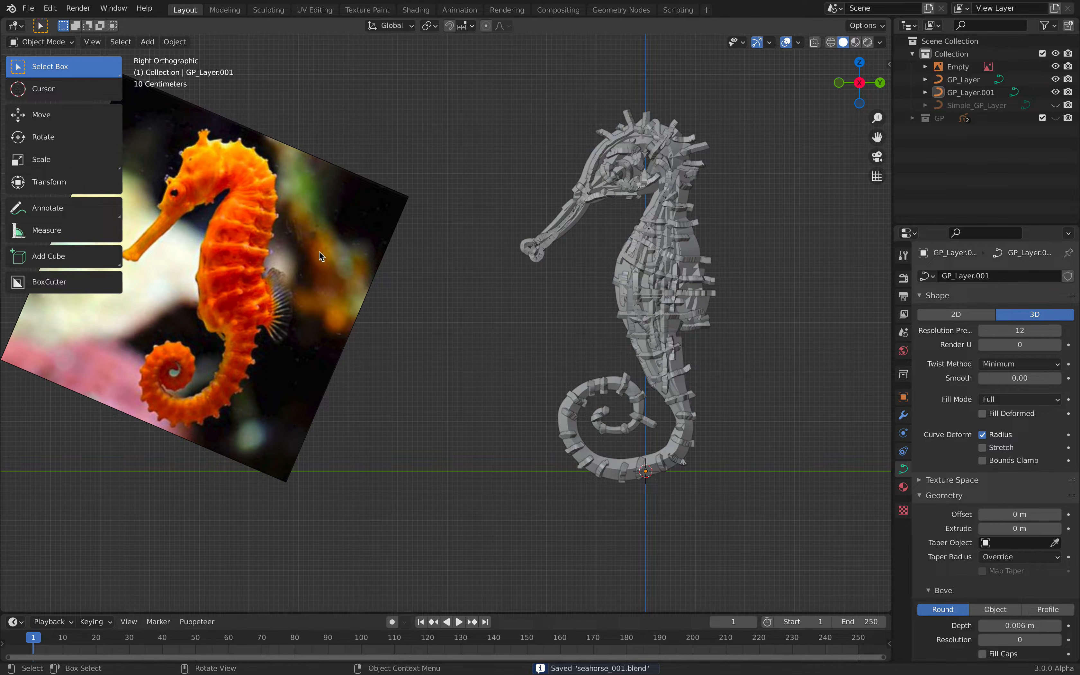
pyautogui.moveTo(508, 259); pyautogui.dragTo(658, 260, button='middle')
pyautogui.click(375, 312)
pyautogui.click(857, 89)
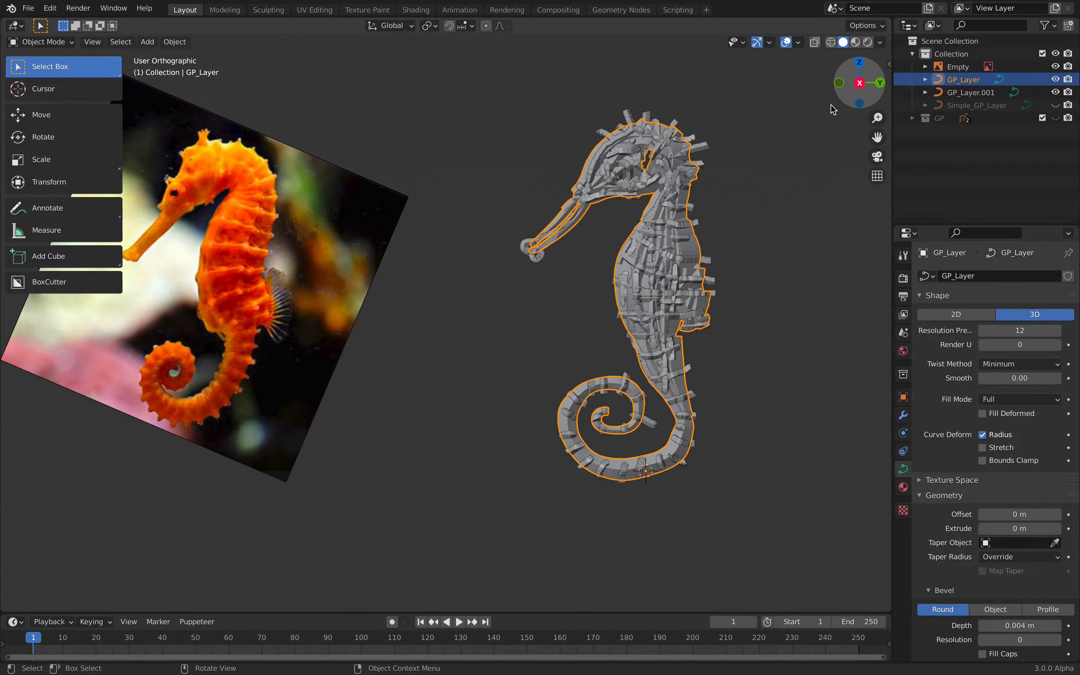
pyautogui.hotkey('ctrl', 's')
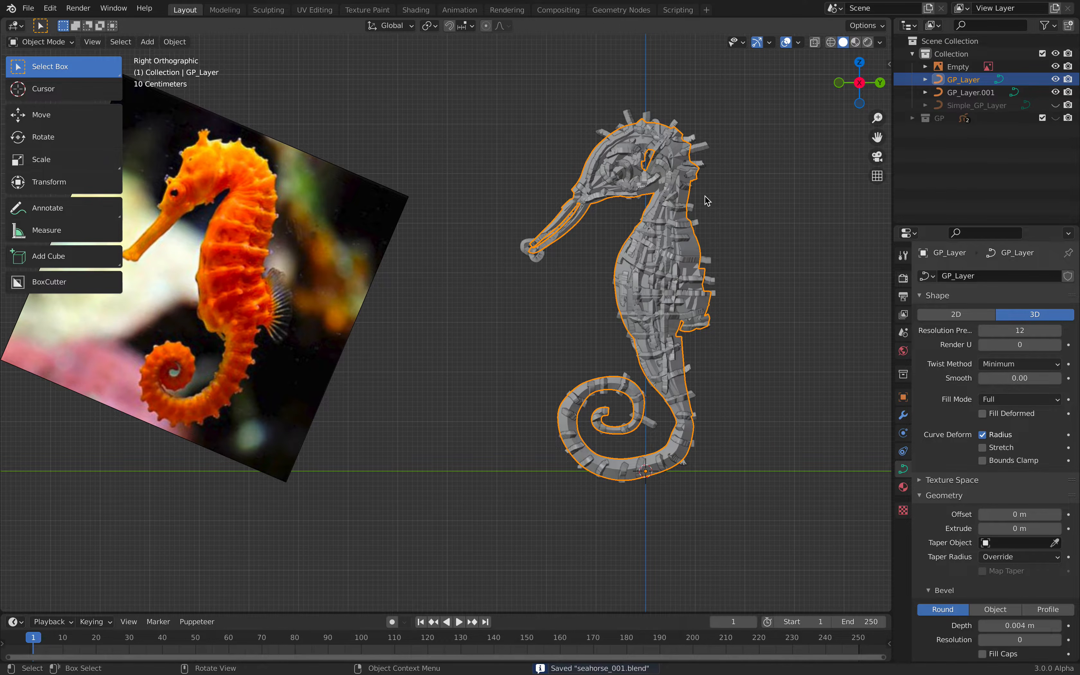
# Duplicate both seahorse curves together and place the copies 4.7041 m along the Y axis.
pyautogui.click(576, 252)
pyautogui.scroll(-3, 578, 253)
pyautogui.press('b')
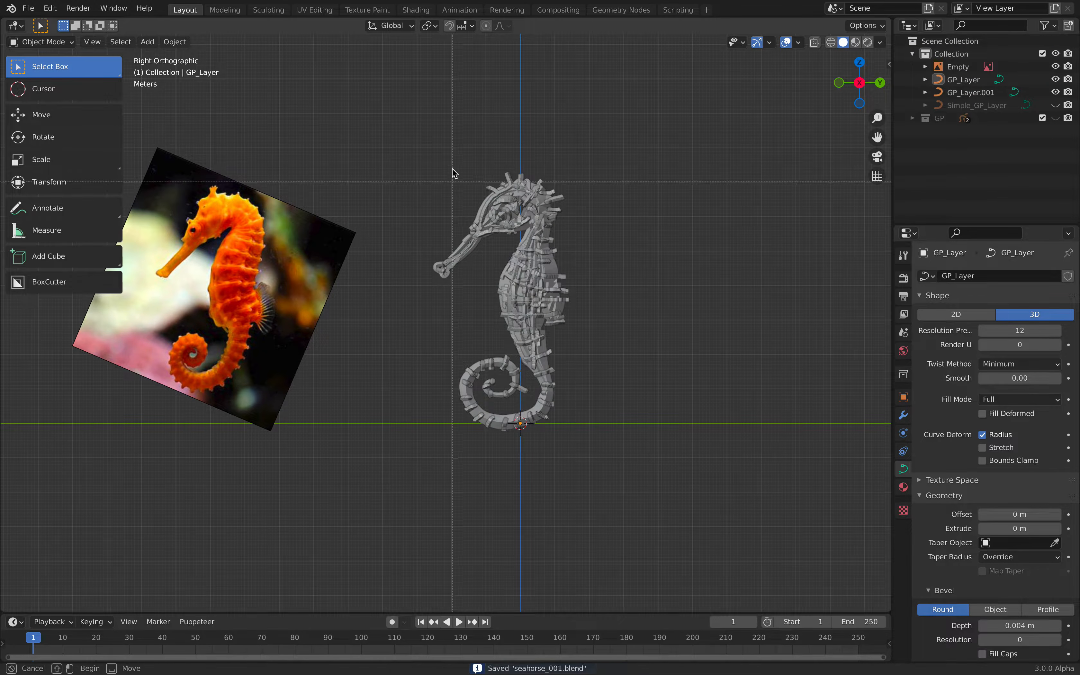
pyautogui.moveTo(453, 186); pyautogui.dragTo(556, 300)
pyautogui.hotkey('shift', 'd')
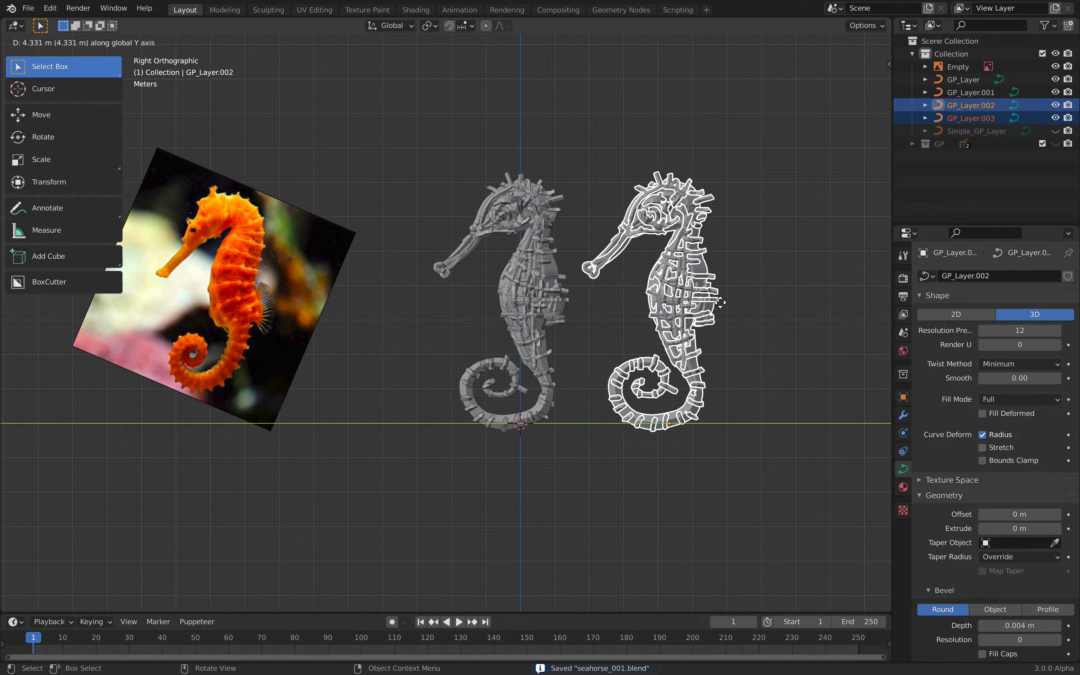
pyautogui.click(727, 304)
# Join the two duplicated seahorse curves into one object with GP_Layer.003 as the active curve, and view it from behind.
pyautogui.moveTo(682, 263); pyautogui.dragTo(643, 254, button='middle')
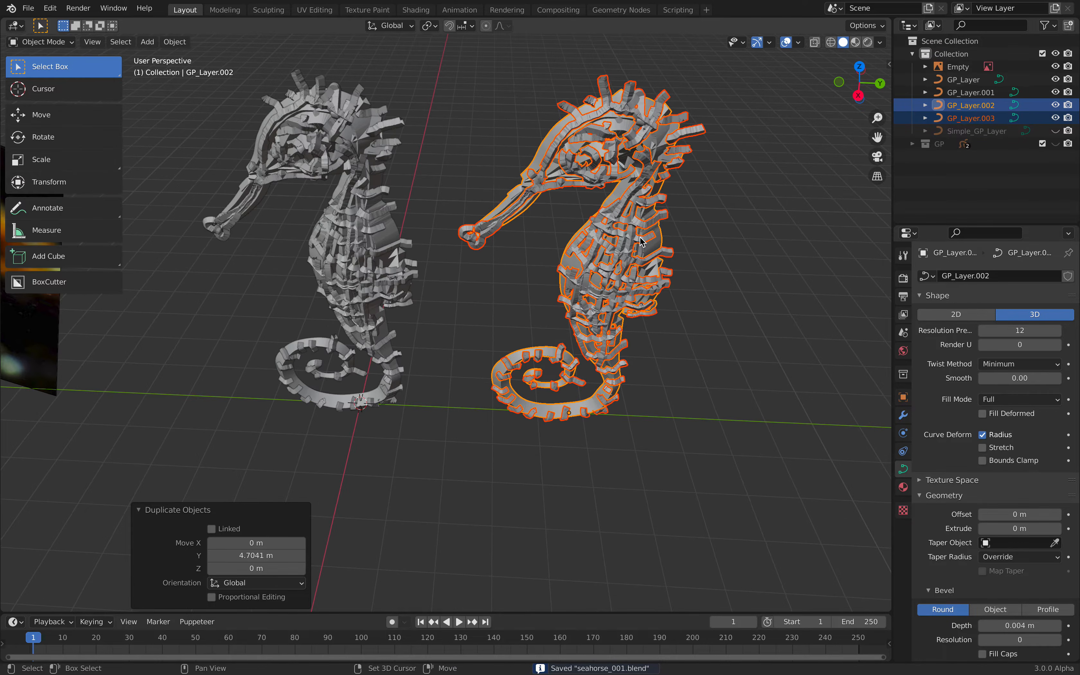
pyautogui.keyDown('shift'); pyautogui.click(651, 251); pyautogui.keyUp('shift')
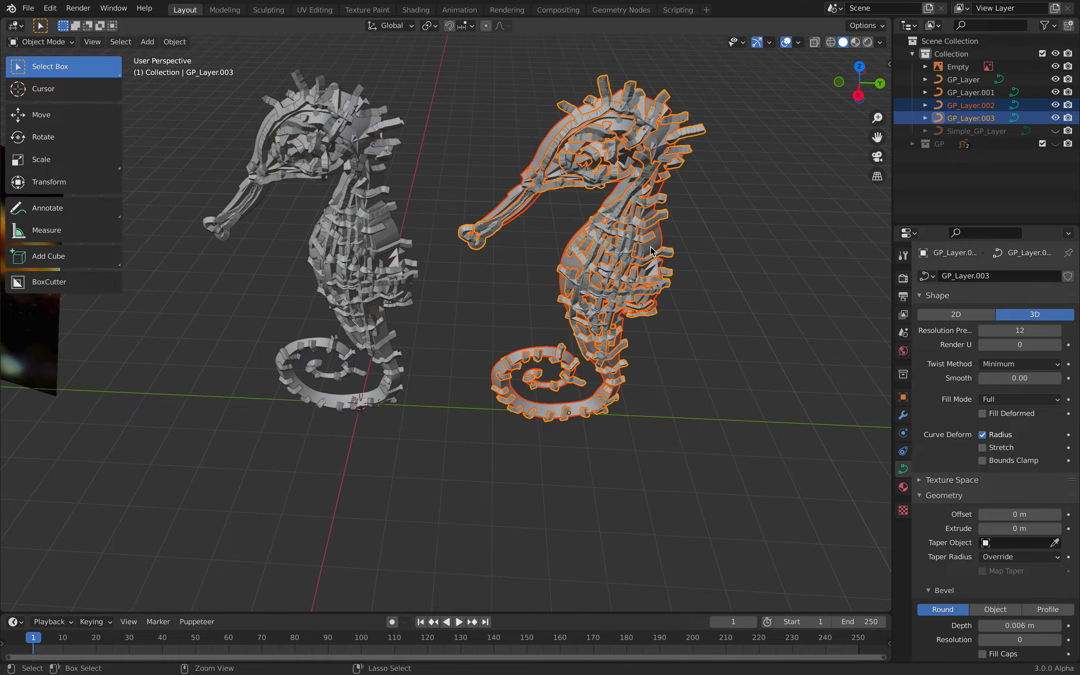
pyautogui.press('Delete')
pyautogui.moveTo(531, 265); pyautogui.dragTo(431, 230, button='middle')
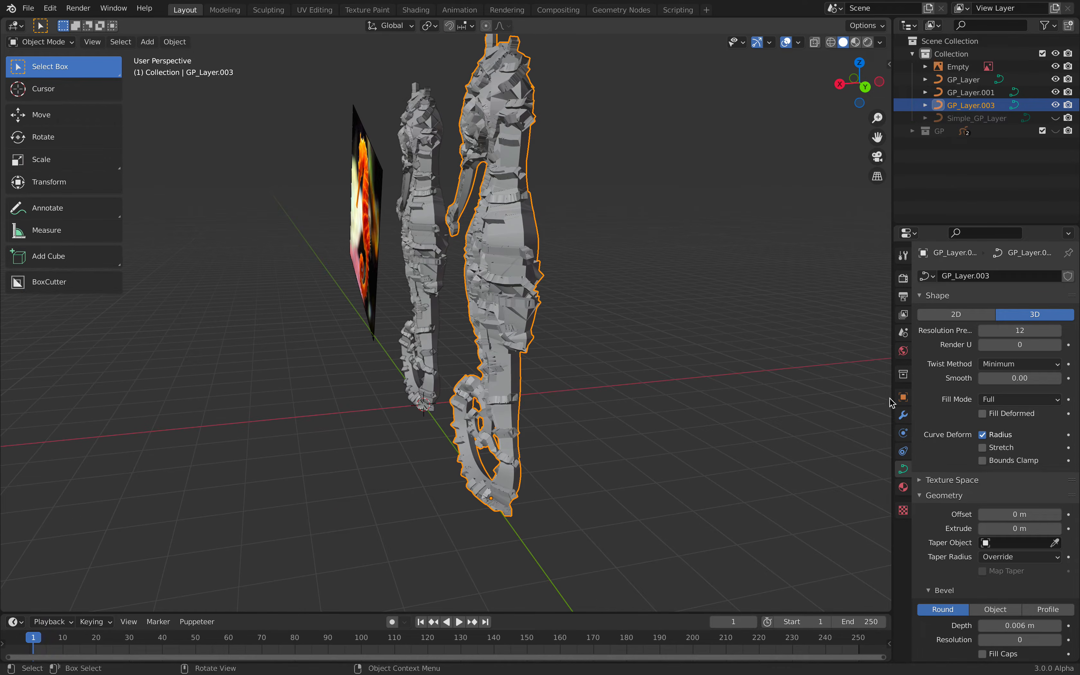
# Add a Mirror modifier on the X axis and a voxel Remesh modifier to the joined seahorse copy.
pyautogui.click(903, 415)
pyautogui.click(960, 279)
pyautogui.click(846, 382)
pyautogui.moveTo(617, 333); pyautogui.dragTo(714, 339, button='middle')
pyautogui.click(948, 305)
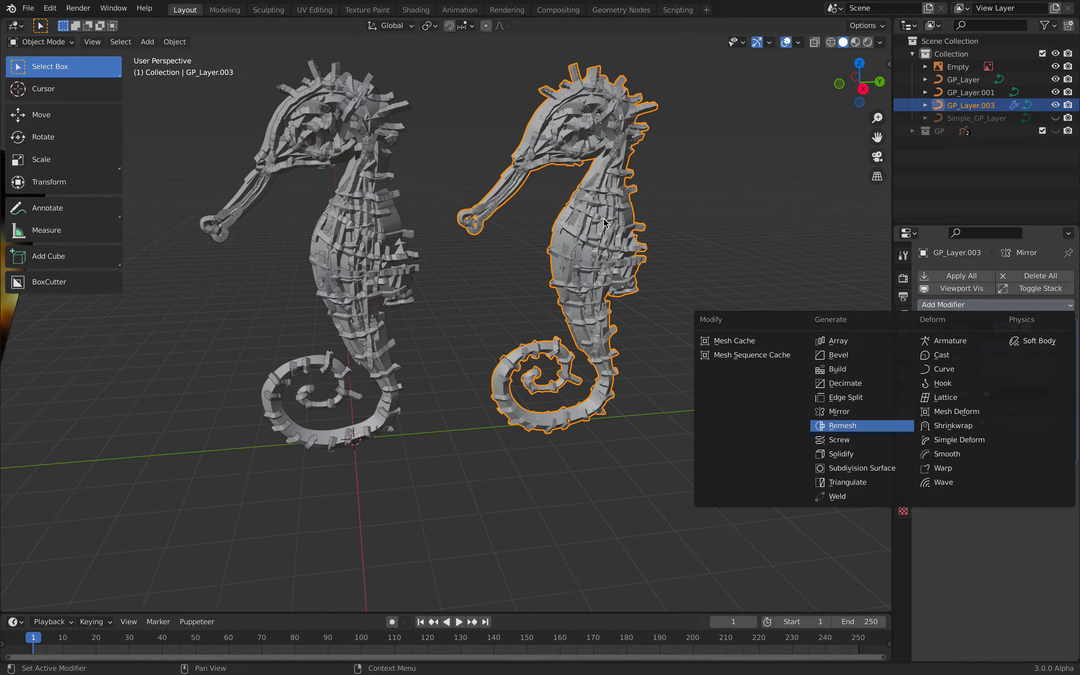
pyautogui.press('Return')
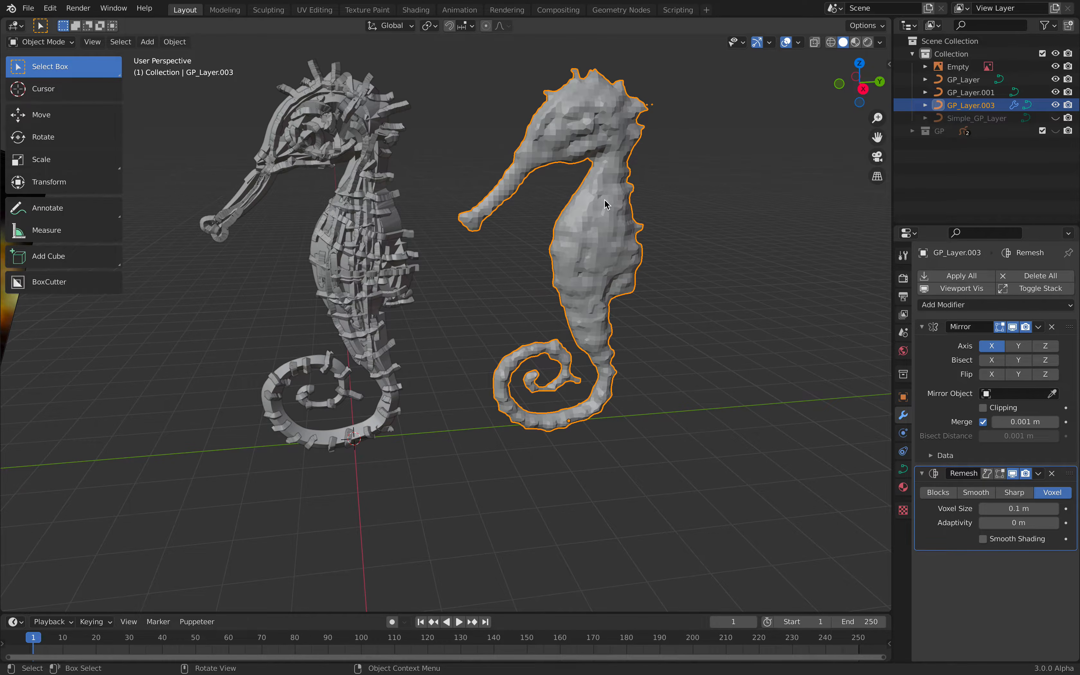
# Set the Remesh voxel size to 0.05 m and turn on smooth shading for the seahorse copy.
pyautogui.moveTo(638, 284); pyautogui.dragTo(614, 272, button='middle')
pyautogui.click(859, 79)
pyautogui.scroll(-2, 628, 224)
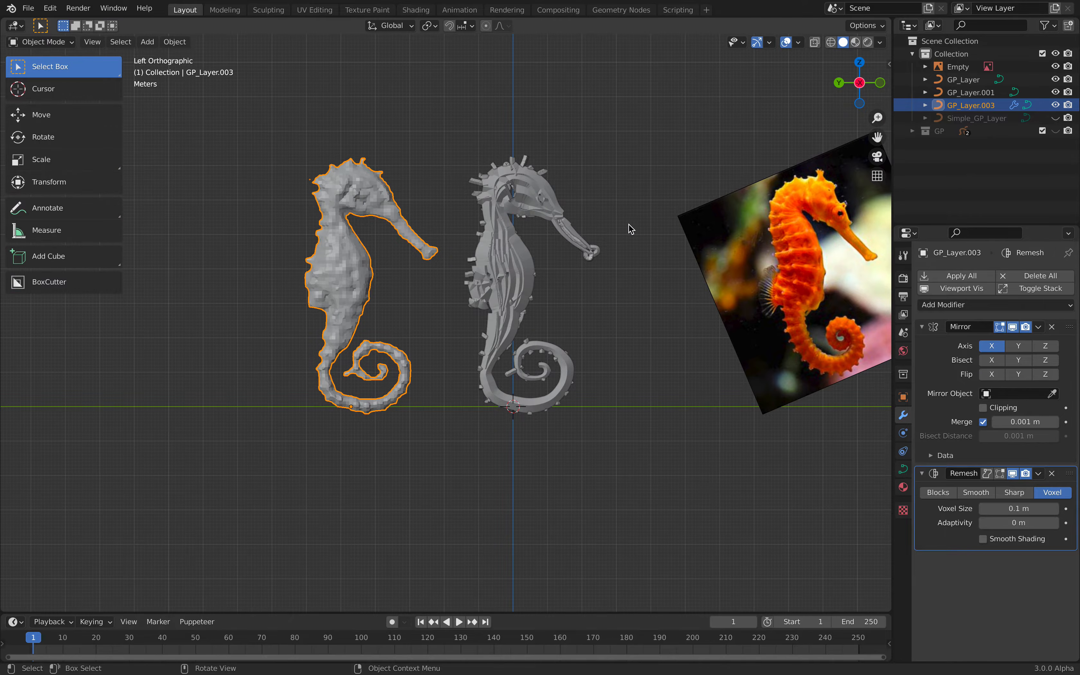
pyautogui.click(860, 82)
pyautogui.scroll(2, 583, 217)
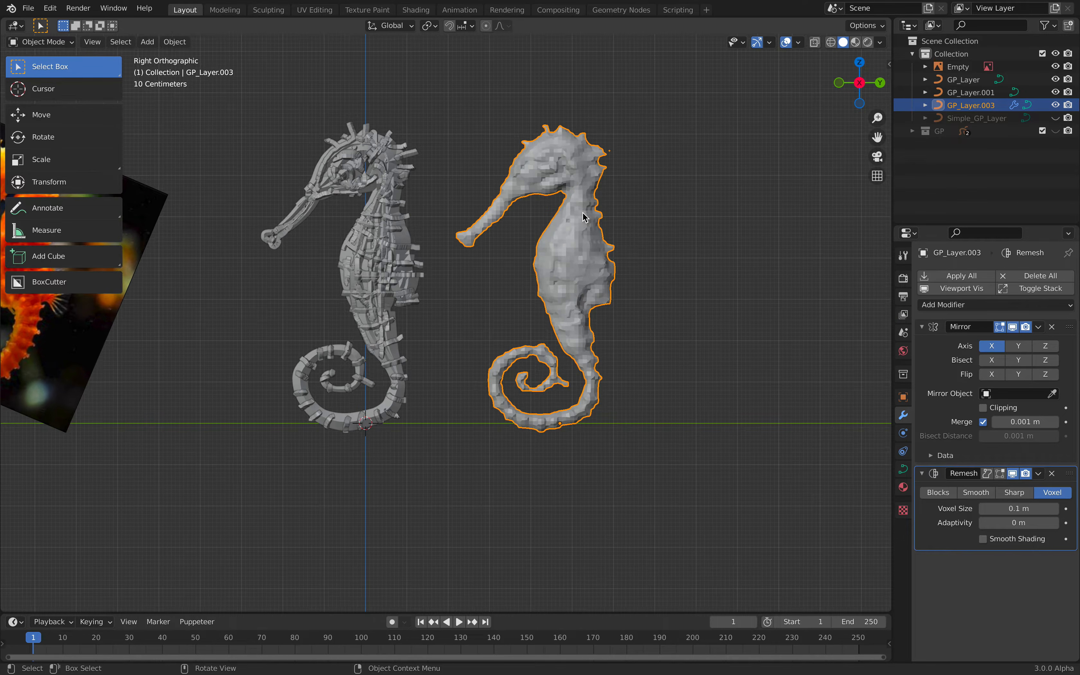
pyautogui.keyDown('shift'); pyautogui.moveTo(608, 314); pyautogui.dragTo(625, 311, button='middle'); pyautogui.keyUp('shift')
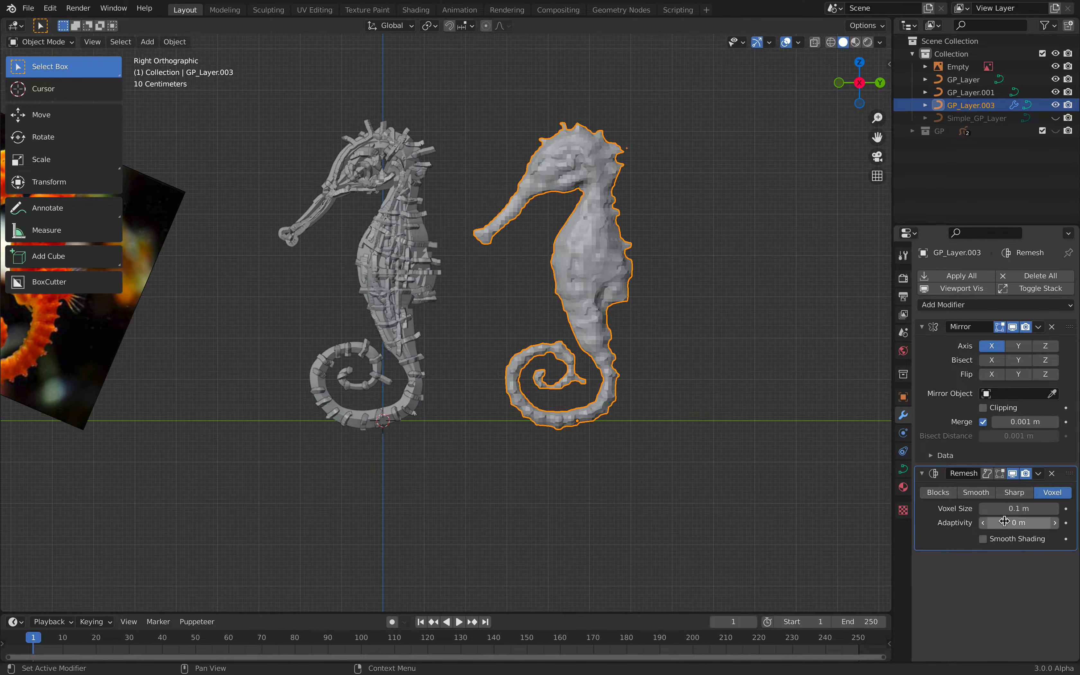
pyautogui.click(1003, 508)
pyautogui.write('0.05')
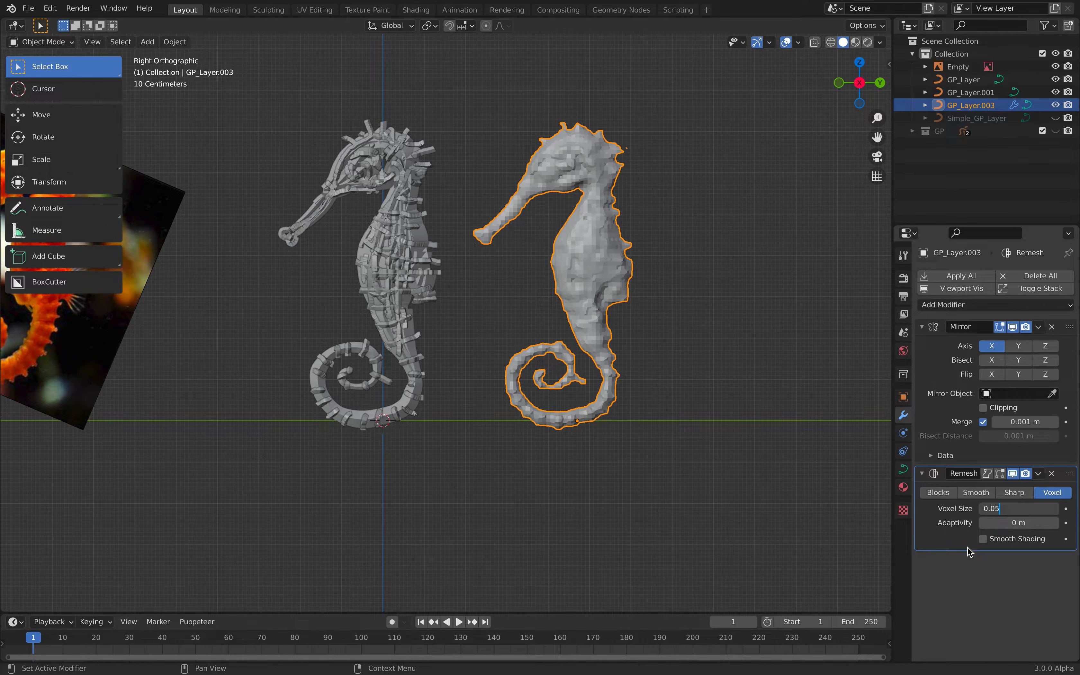
pyautogui.press('Return')
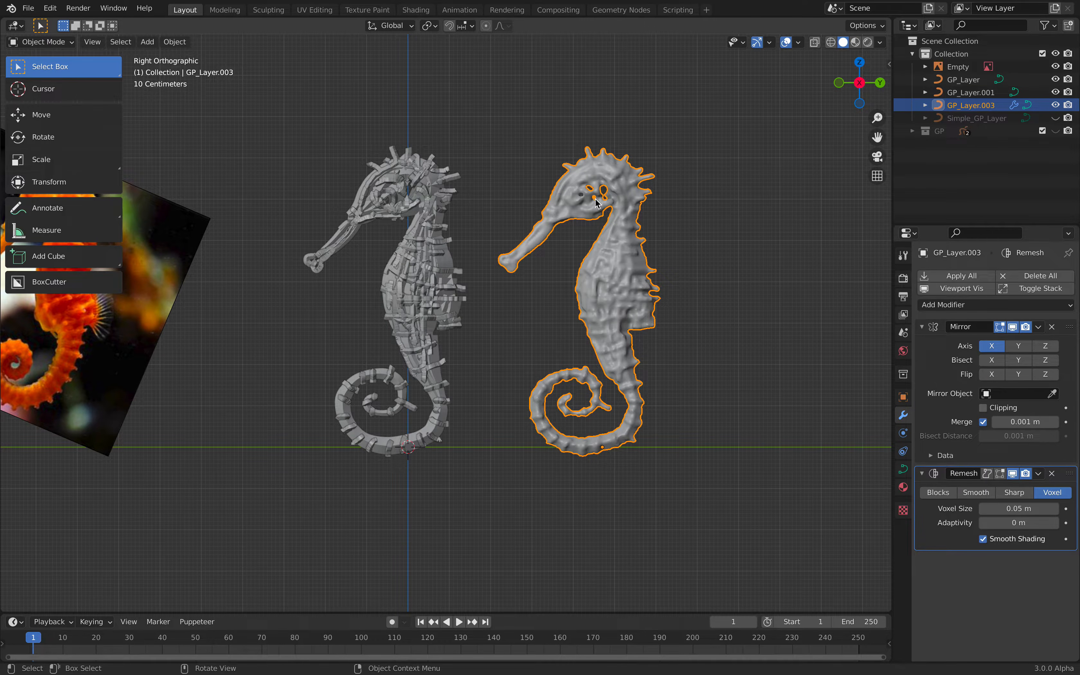
# Turn on screen-space cavity shading for the viewport, leaving shadows off, to bring out the remeshed surface detail.
pyautogui.scroll(-1, 598, 206)
pyautogui.scroll(-1, 564, 263)
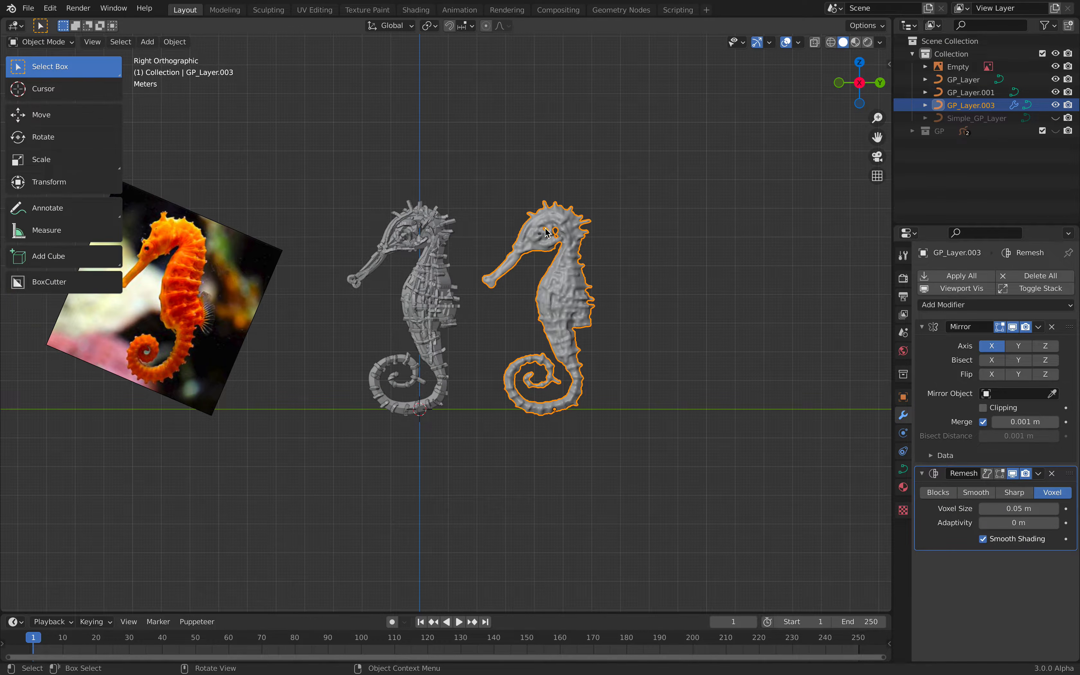
pyautogui.scroll(3, 551, 229)
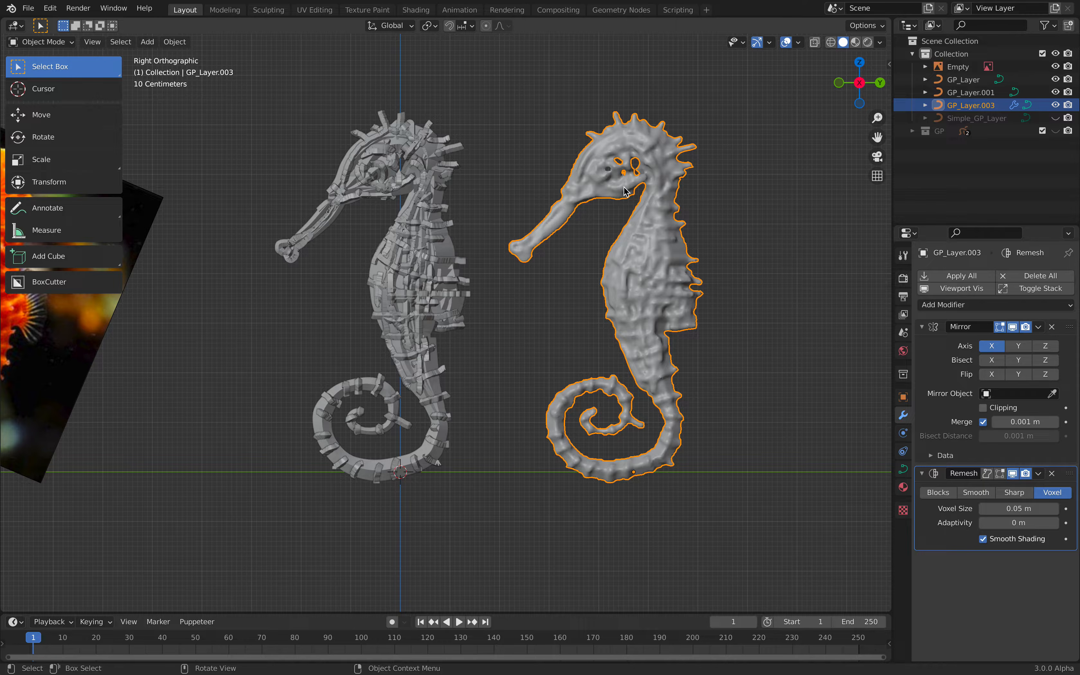
pyautogui.moveTo(627, 178)
pyautogui.mouseDown(button='middle')
pyautogui.moveTo(622, 210)
pyautogui.moveTo(588, 217)
pyautogui.moveTo(640, 160)
pyautogui.mouseUp(button='middle')
pyautogui.moveTo(610, 228); pyautogui.dragTo(669, 263, button='middle')
pyautogui.click(880, 42)
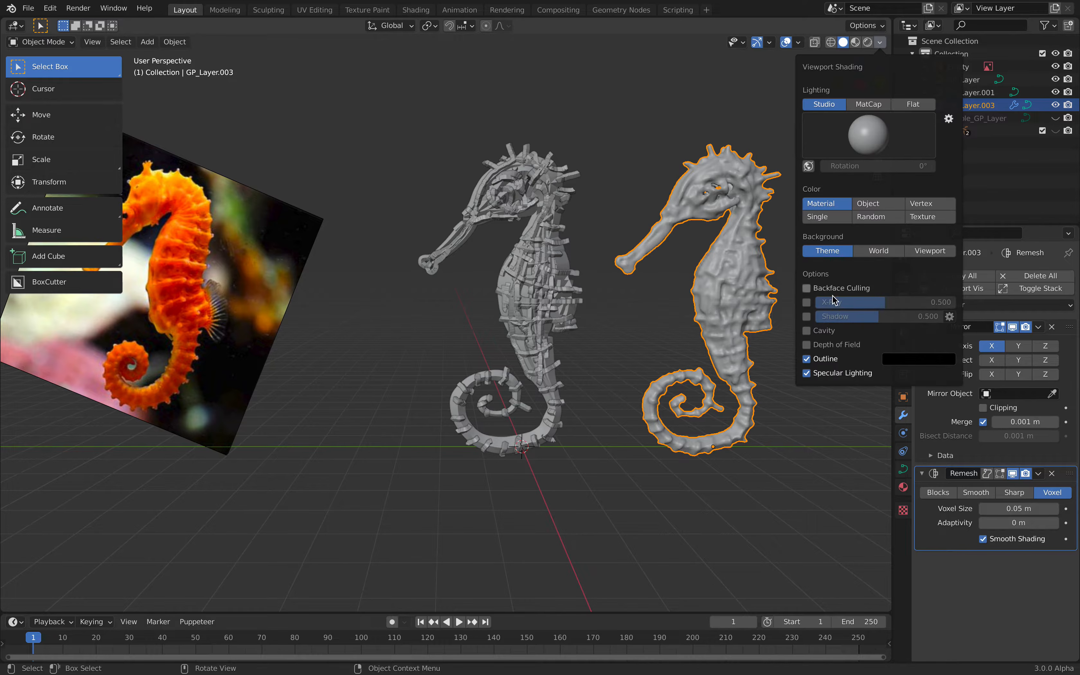
pyautogui.click(807, 330)
pyautogui.click(806, 330)
pyautogui.click(806, 316)
pyautogui.click(806, 316)
pyautogui.click(806, 330)
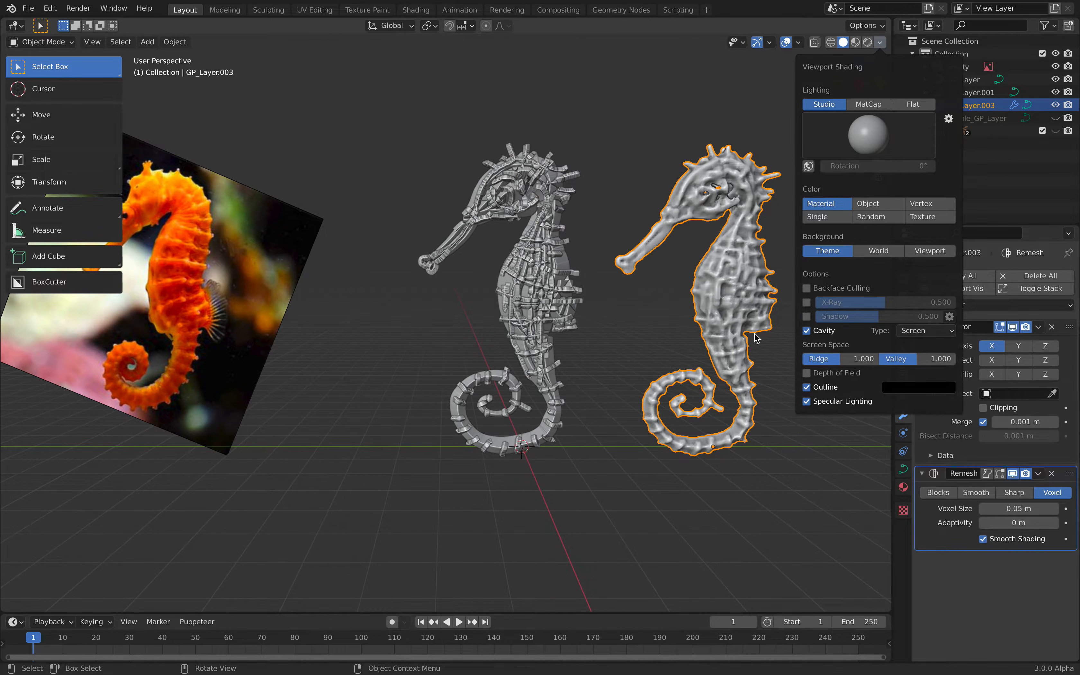
# Try to apply all modifiers on GP_Layer.003 at once.
pyautogui.keyDown('shift'); pyautogui.moveTo(709, 329); pyautogui.dragTo(647, 338, button='middle'); pyautogui.keyUp('shift')
pyautogui.click(955, 275)
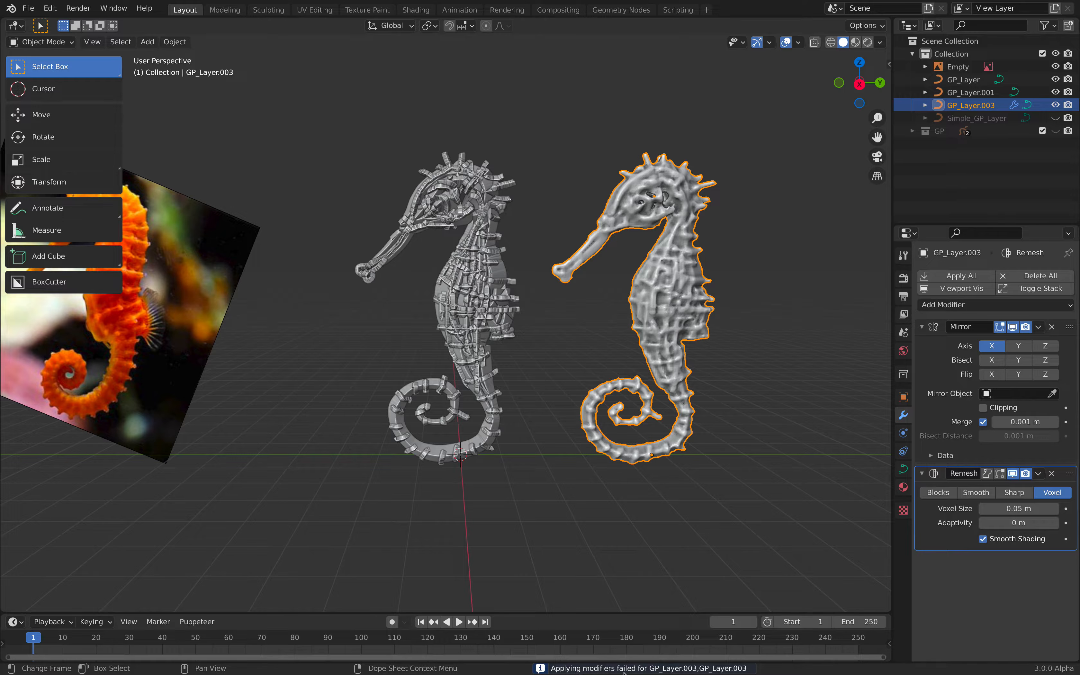
pyautogui.click(904, 469)
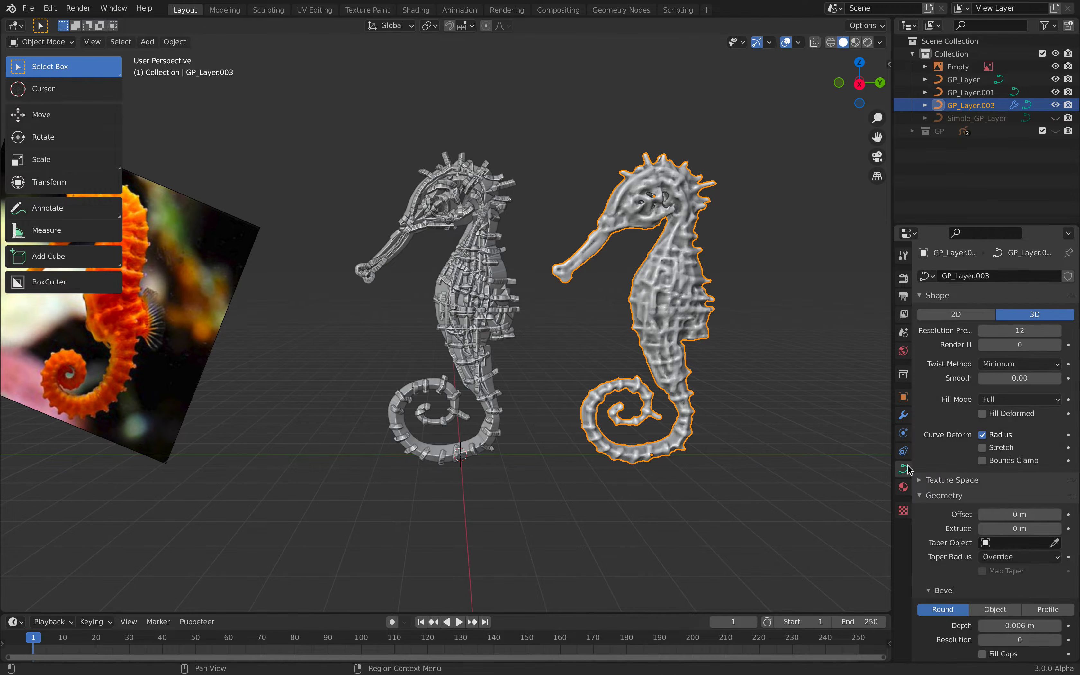
pyautogui.click(904, 397)
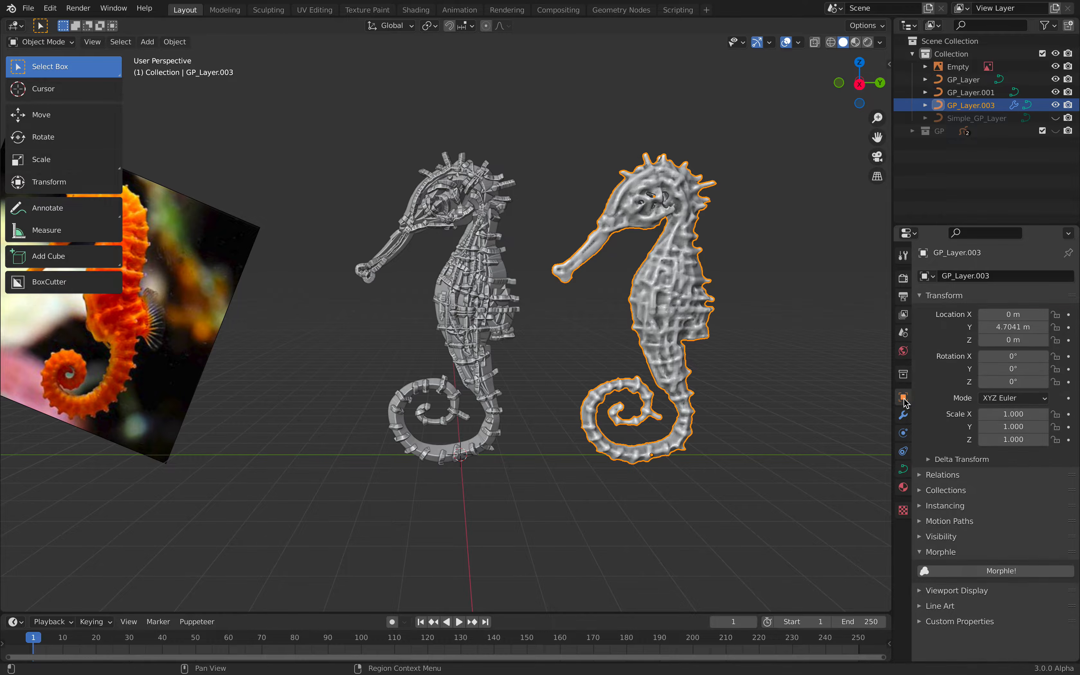
pyautogui.click(904, 416)
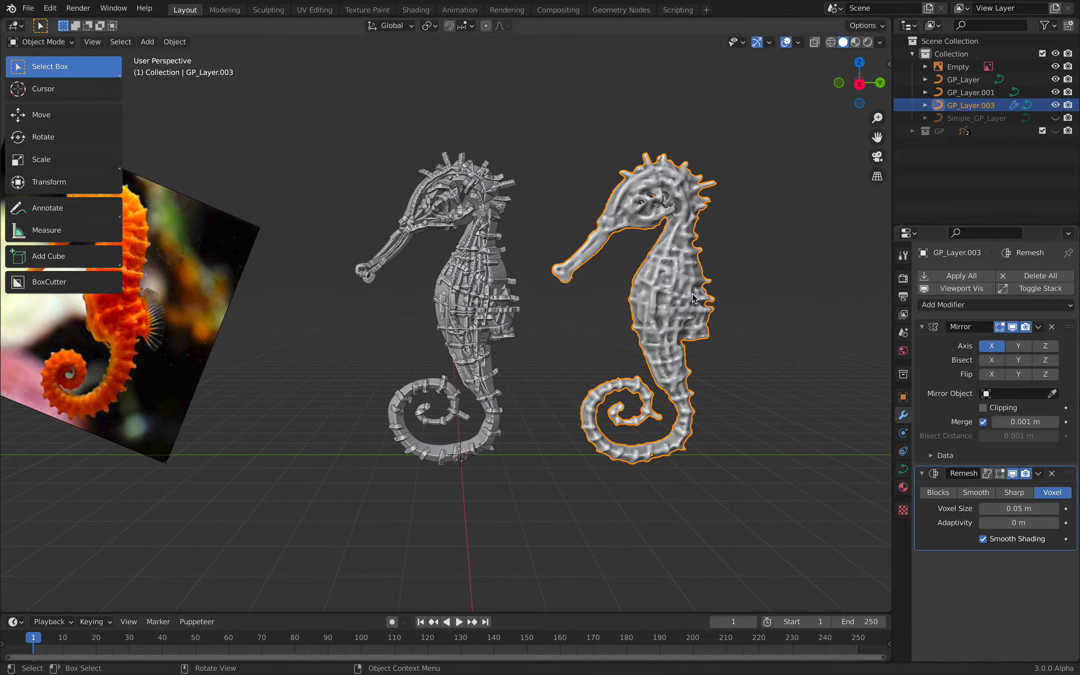
# Convert the GP_Layer.003 curve with its modifiers to a mesh.
pyautogui.rightClick(674, 256)
pyautogui.moveTo(674, 257)
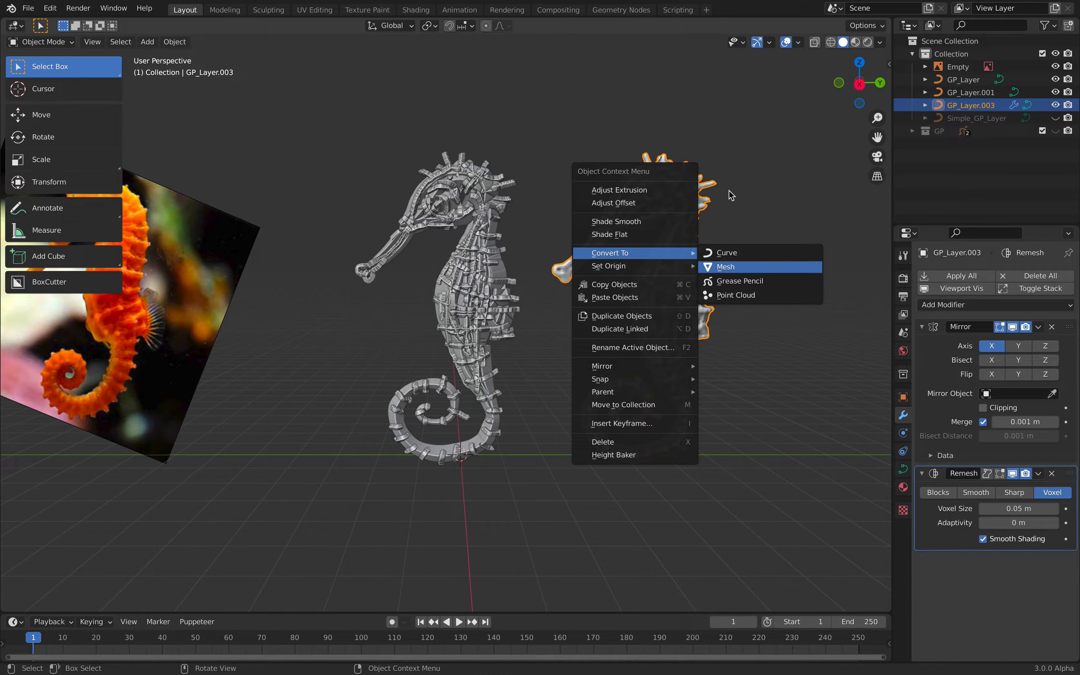
pyautogui.moveTo(680, 259)
pyautogui.mouseDown(button='middle')
pyautogui.moveTo(667, 258)
pyautogui.moveTo(586, 374)
pyautogui.moveTo(569, 373)
pyautogui.moveTo(597, 373)
pyautogui.moveTo(666, 328)
pyautogui.moveTo(556, 298)
pyautogui.moveTo(700, 296)
pyautogui.moveTo(675, 255)
pyautogui.mouseUp(button='middle')
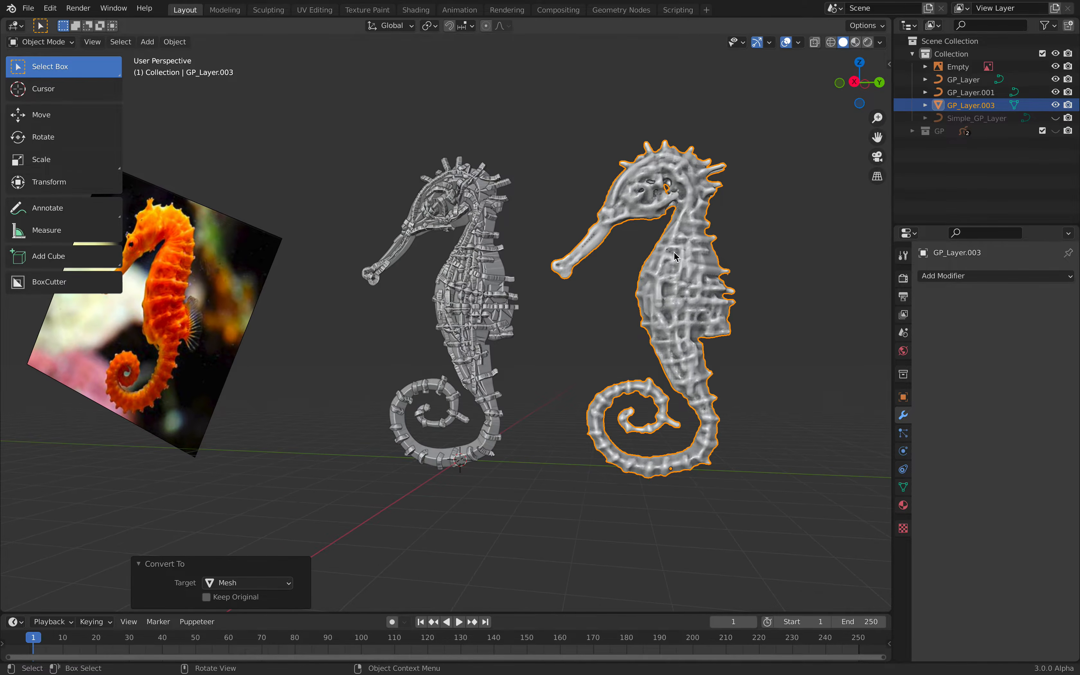
# Examine the converted seahorse mesh in wireframe display and return to solid shading.
pyautogui.press('z')
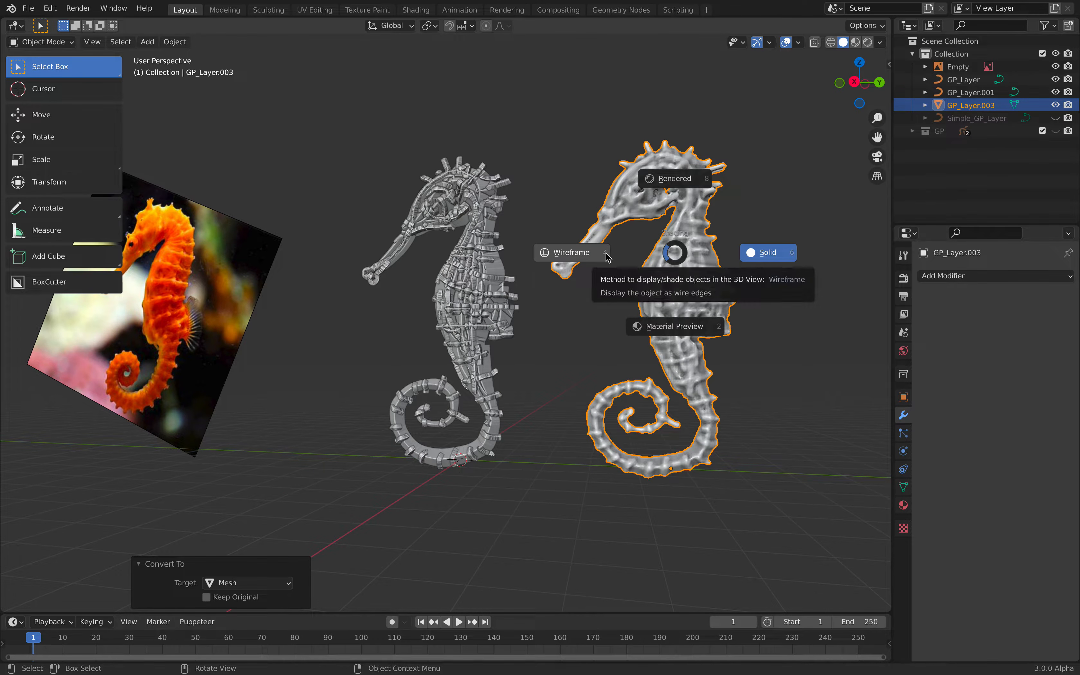
pyautogui.click(607, 257)
pyautogui.press('z')
pyautogui.click(713, 260)
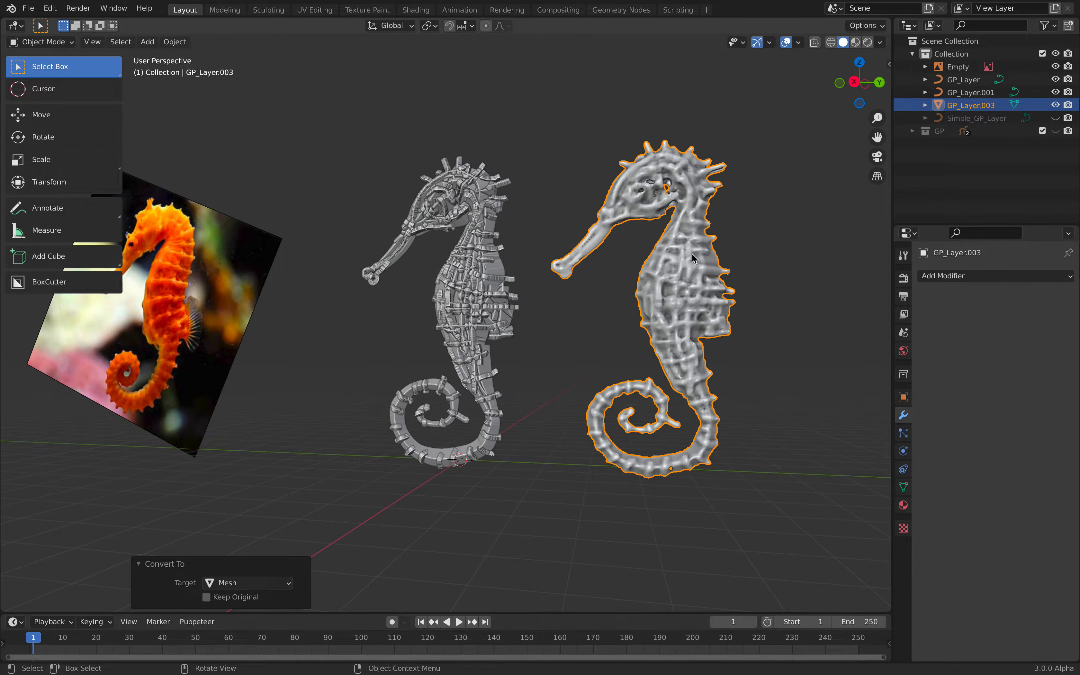
# Switch to the right orthographic view with both seahorses and the reference photo in frame, and save the file.
pyautogui.click(854, 83)
pyautogui.keyDown('shift'); pyautogui.moveTo(347, 327); pyautogui.dragTo(430, 343, button='middle'); pyautogui.keyUp('shift')
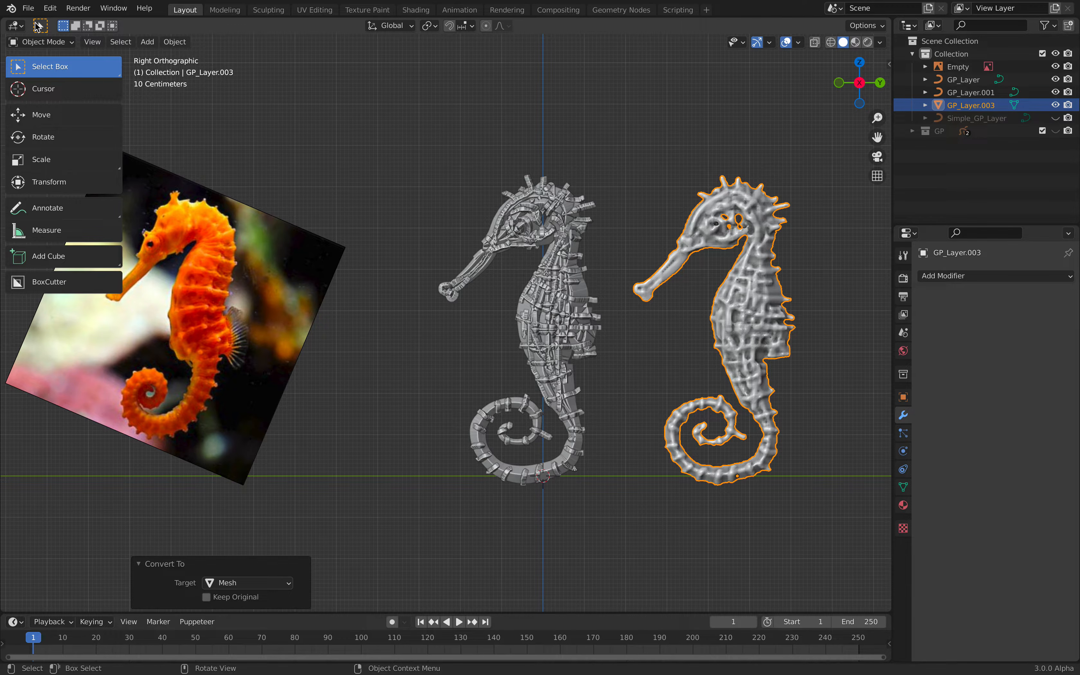
pyautogui.click(28, 8)
pyautogui.click(49, 93)
# Deselect the seahorse mesh, add a blank Grease Pencil object and enter Draw Mode.
pyautogui.click(649, 314)
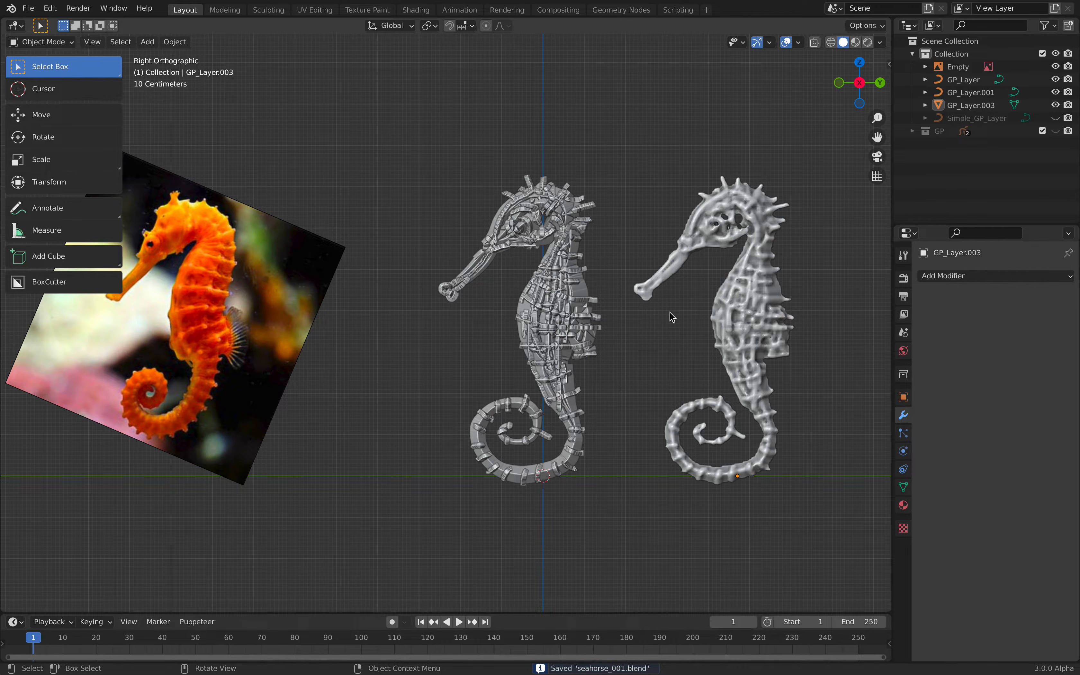
pyautogui.hotkey('shift', 'a')
pyautogui.click(723, 320)
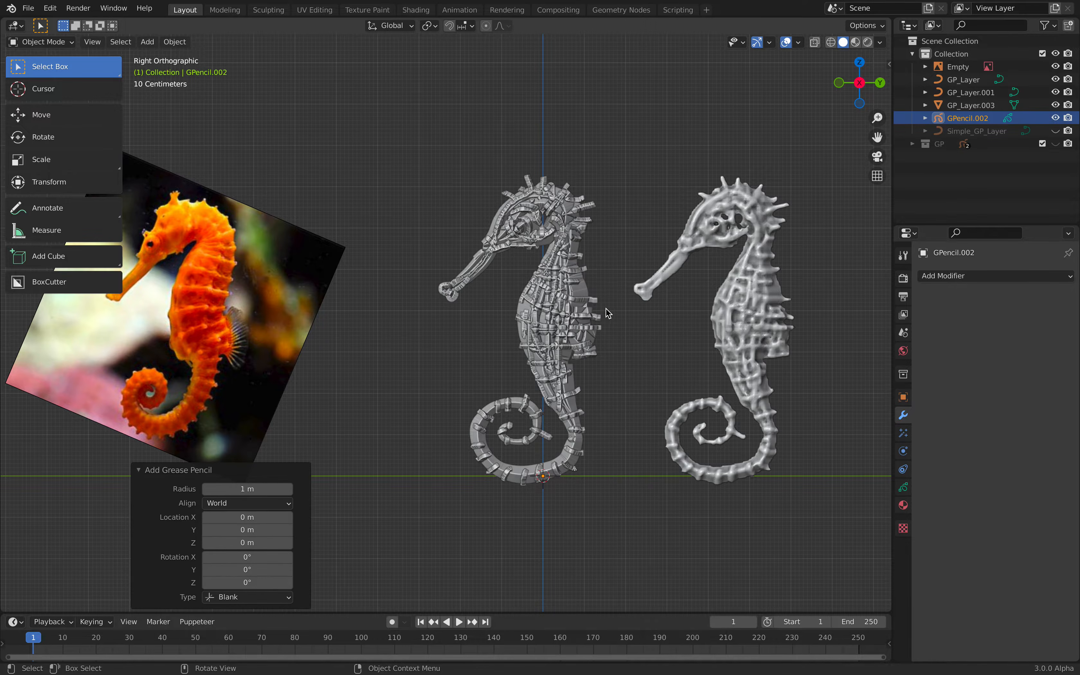
pyautogui.click(42, 42)
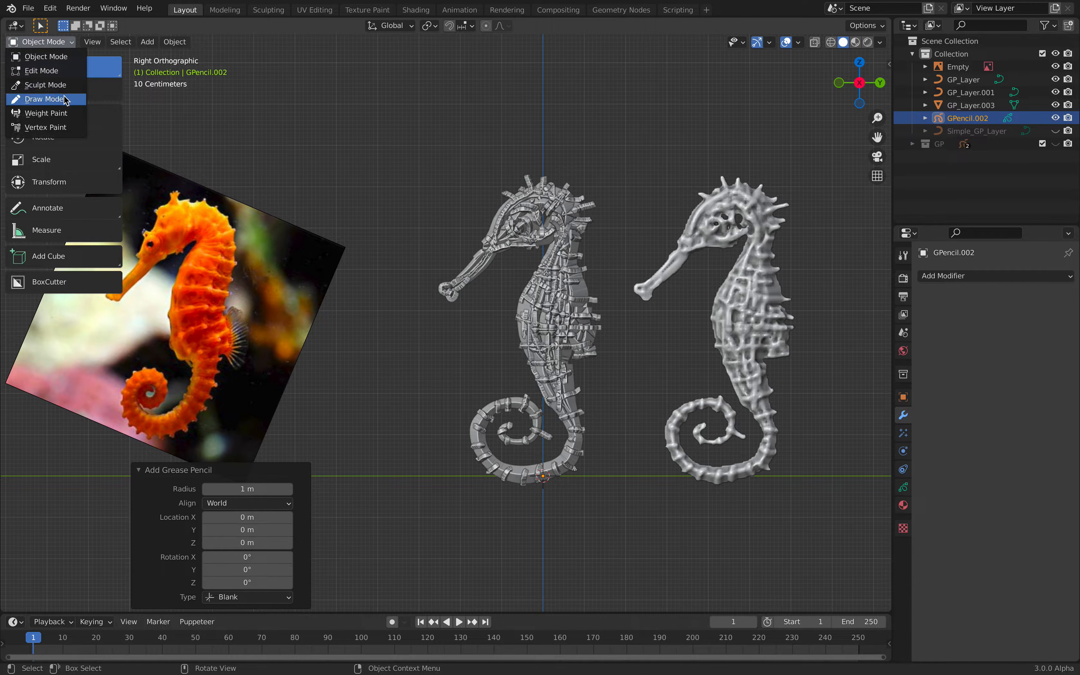
pyautogui.click(40, 101)
# Set the stroke placement to Origin and draw the fin's curved ribs and crossing strokes behind the original seahorse's back.
pyautogui.scroll(1, 533, 348)
pyautogui.keyDown('shift'); pyautogui.moveTo(533, 347); pyautogui.dragTo(460, 335, button='middle'); pyautogui.keyUp('shift')
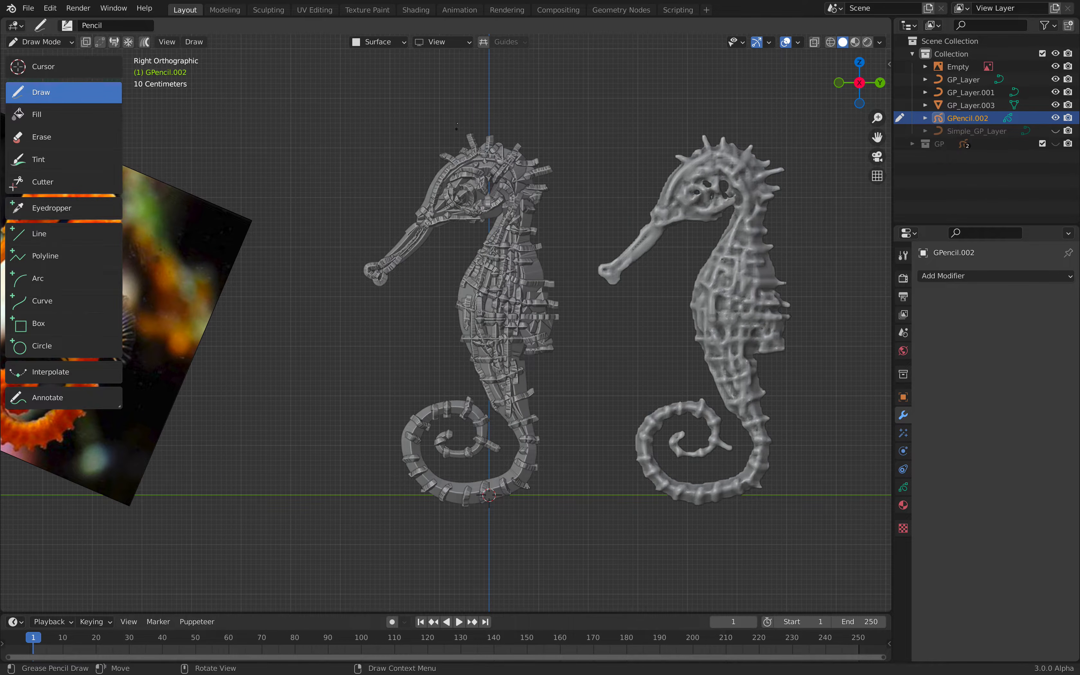
pyautogui.click(384, 43)
pyautogui.click(378, 82)
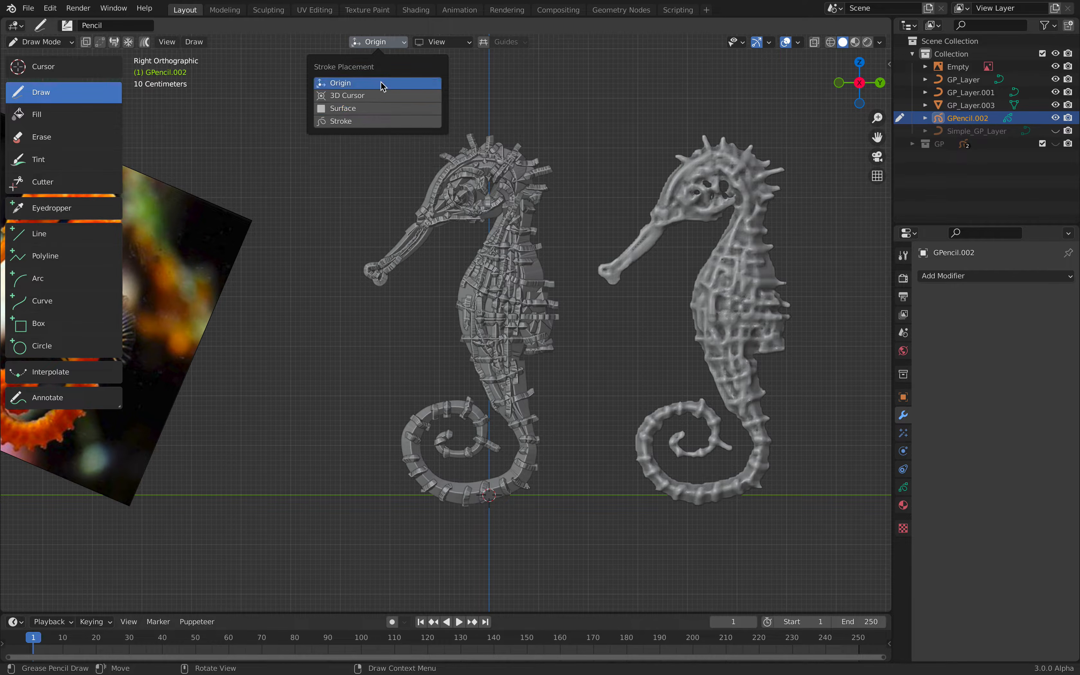
pyautogui.scroll(-1, 540, 343)
pyautogui.keyDown('shift'); pyautogui.moveTo(540, 344); pyautogui.dragTo(576, 332, button='middle'); pyautogui.keyUp('shift')
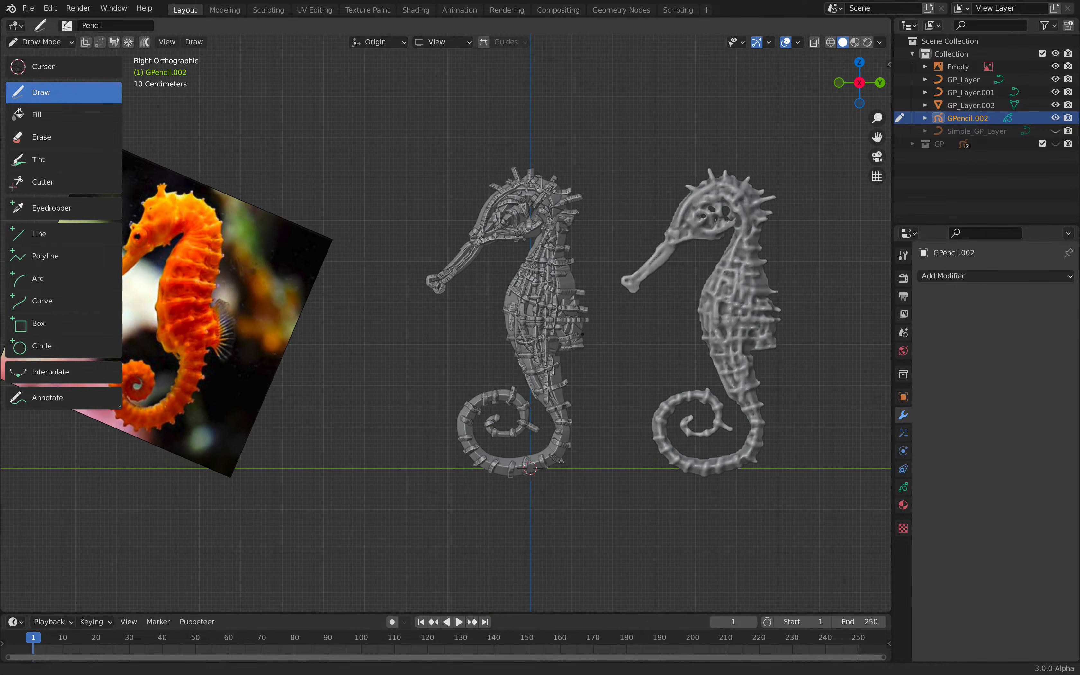
pyautogui.moveTo(580, 335)
pyautogui.mouseDown()
pyautogui.moveTo(612, 334)
pyautogui.moveTo(607, 348)
pyautogui.mouseUp()
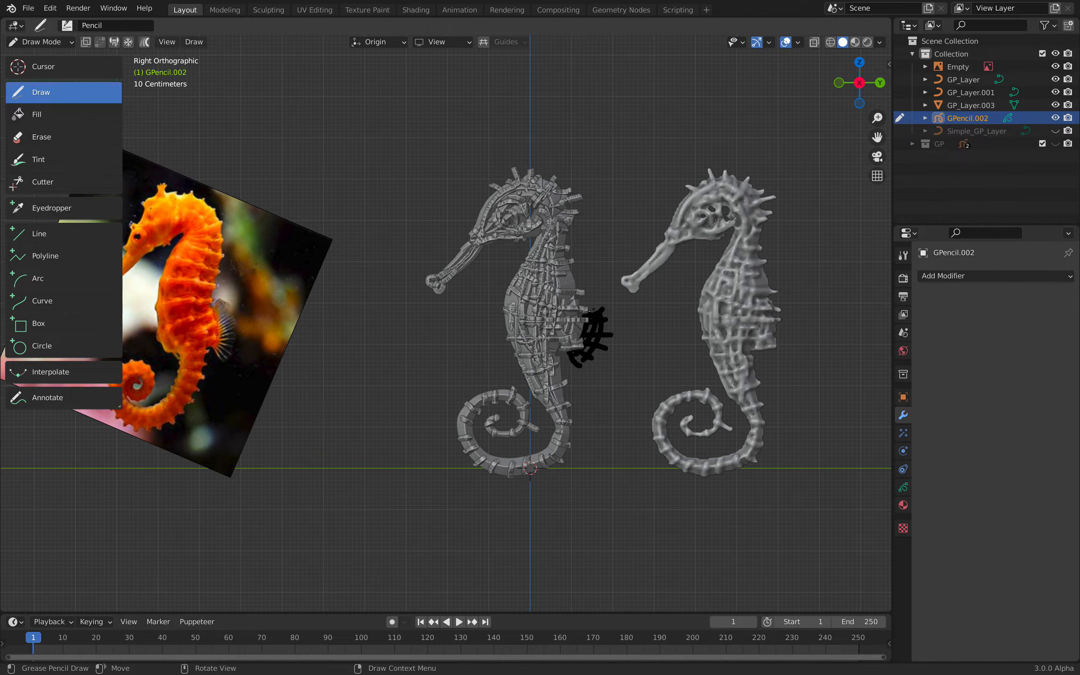
pyautogui.scroll(3, 609, 308)
pyautogui.rightClick(609, 308)
pyautogui.moveTo(661, 312); pyautogui.dragTo(559, 315)
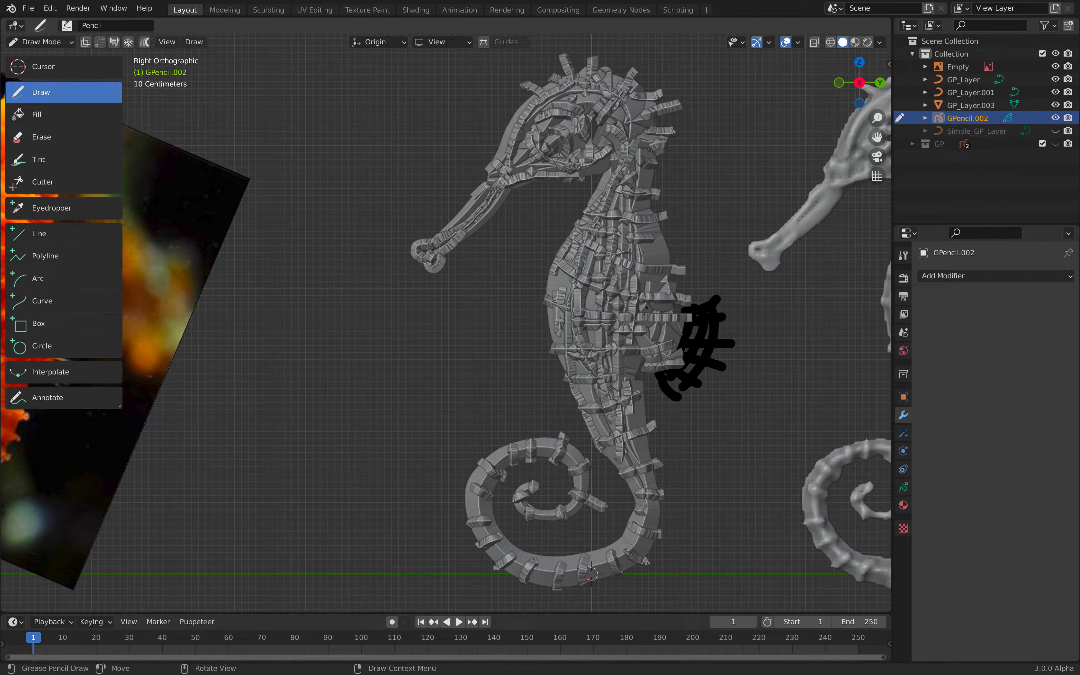
# Thicken the base of the fin strokes in Sculpt Mode using the Thickness brush.
pyautogui.click(43, 41)
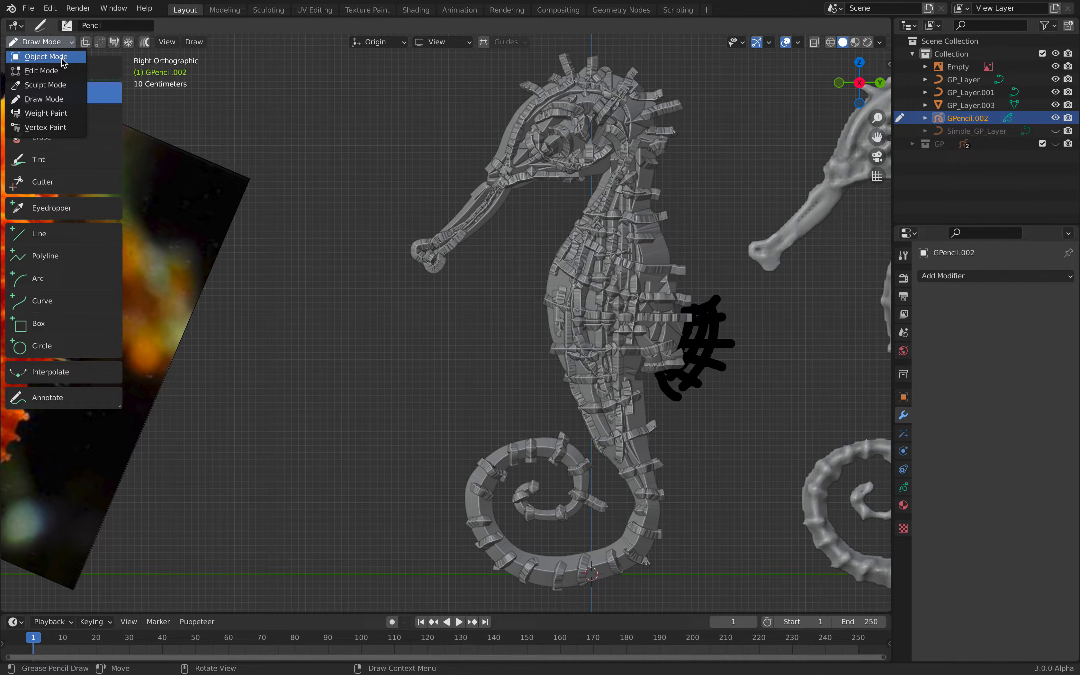
pyautogui.click(61, 86)
pyautogui.scroll(-2, 568, 284)
pyautogui.keyDown('shift'); pyautogui.moveTo(569, 285); pyautogui.dragTo(543, 284, button='middle'); pyautogui.keyUp('shift')
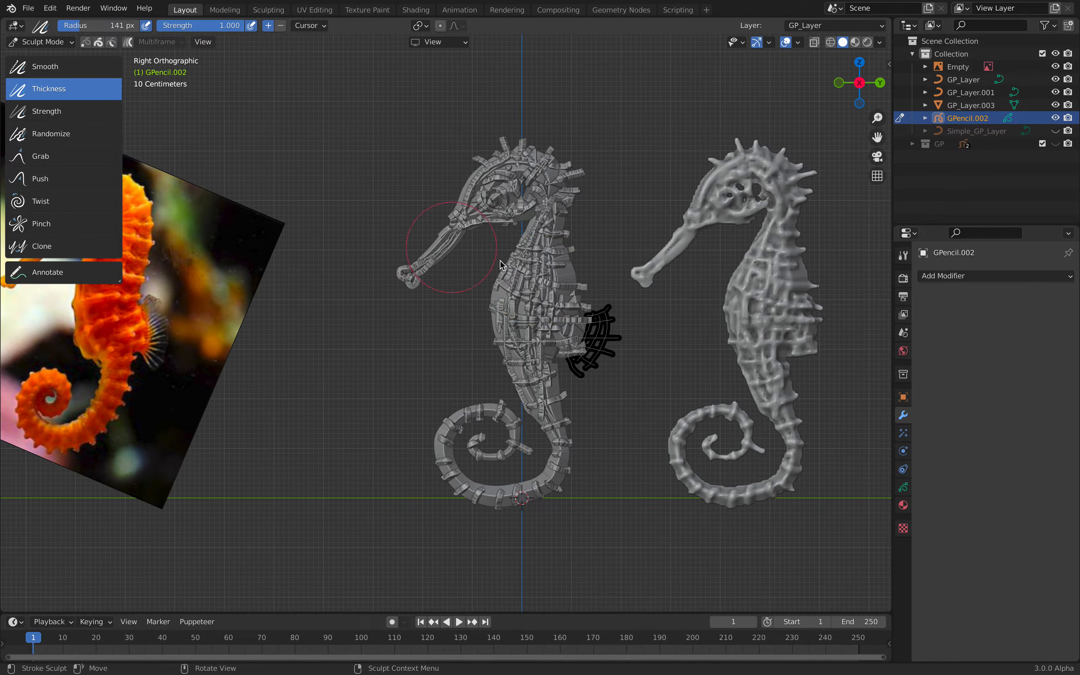
pyautogui.scroll(2, 487, 262)
pyautogui.moveTo(681, 308)
pyautogui.mouseDown()
pyautogui.moveTo(665, 395)
pyautogui.moveTo(653, 383)
pyautogui.moveTo(682, 309)
pyautogui.moveTo(634, 379)
pyautogui.moveTo(640, 359)
pyautogui.moveTo(652, 394)
pyautogui.moveTo(651, 382)
pyautogui.mouseUp()
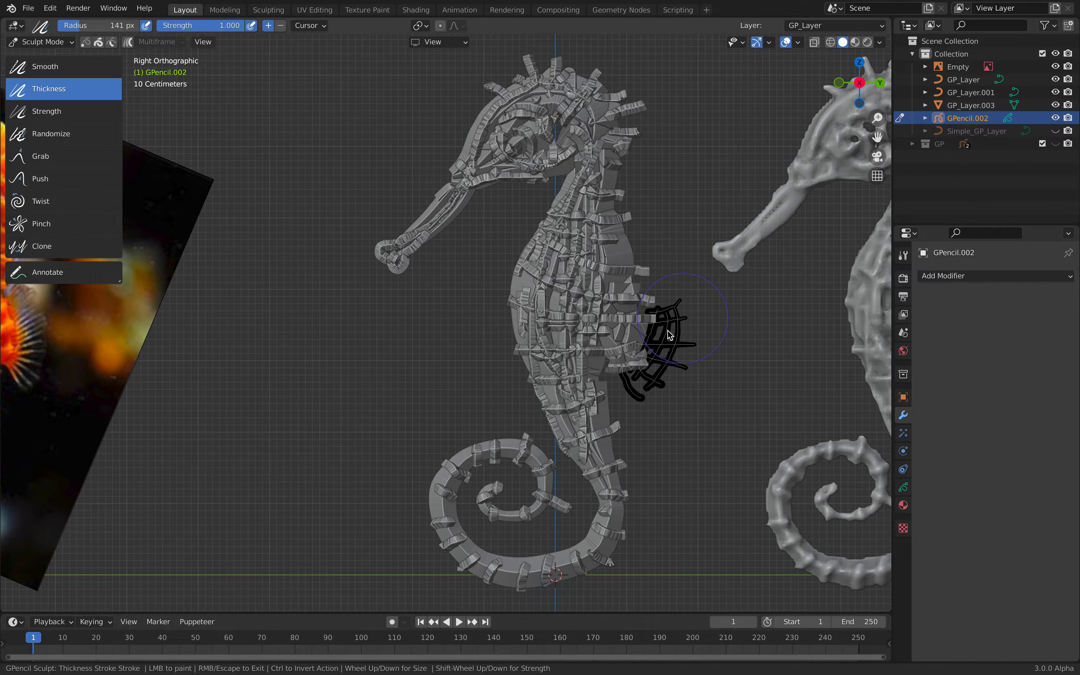
pyautogui.moveTo(643, 328)
pyautogui.mouseDown()
pyautogui.moveTo(636, 315)
pyautogui.moveTo(655, 351)
pyautogui.mouseUp()
pyautogui.moveTo(708, 320); pyautogui.dragTo(713, 323)
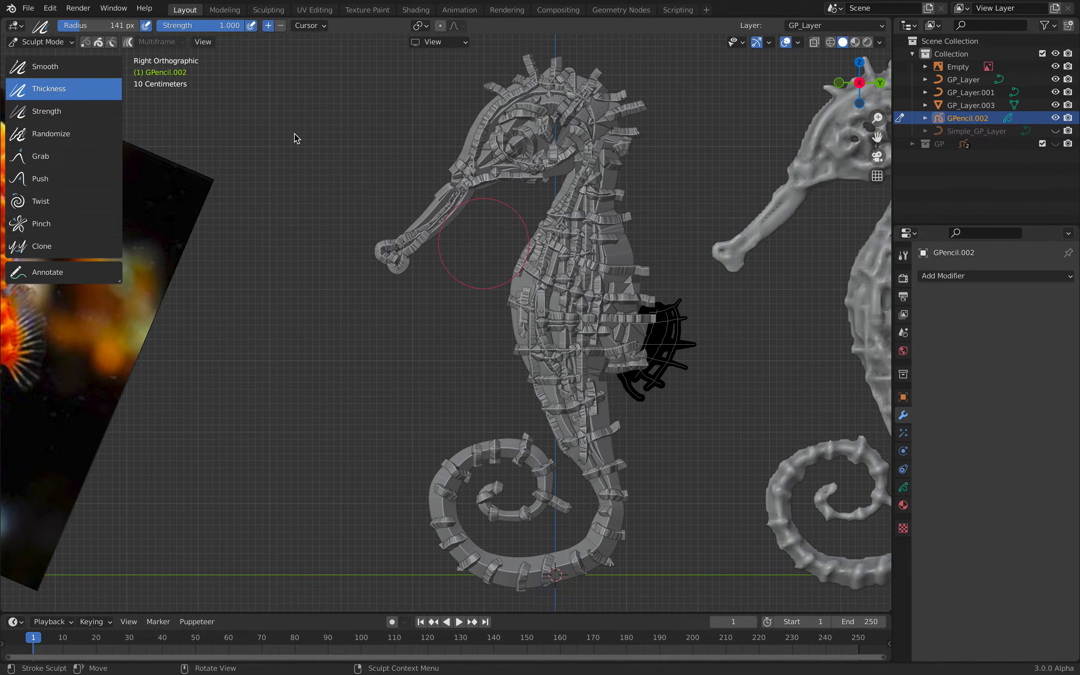
# Return to Object Mode and convert the fin's Grease Pencil strokes to a Bezier curve.
pyautogui.click(40, 41)
pyautogui.click(45, 57)
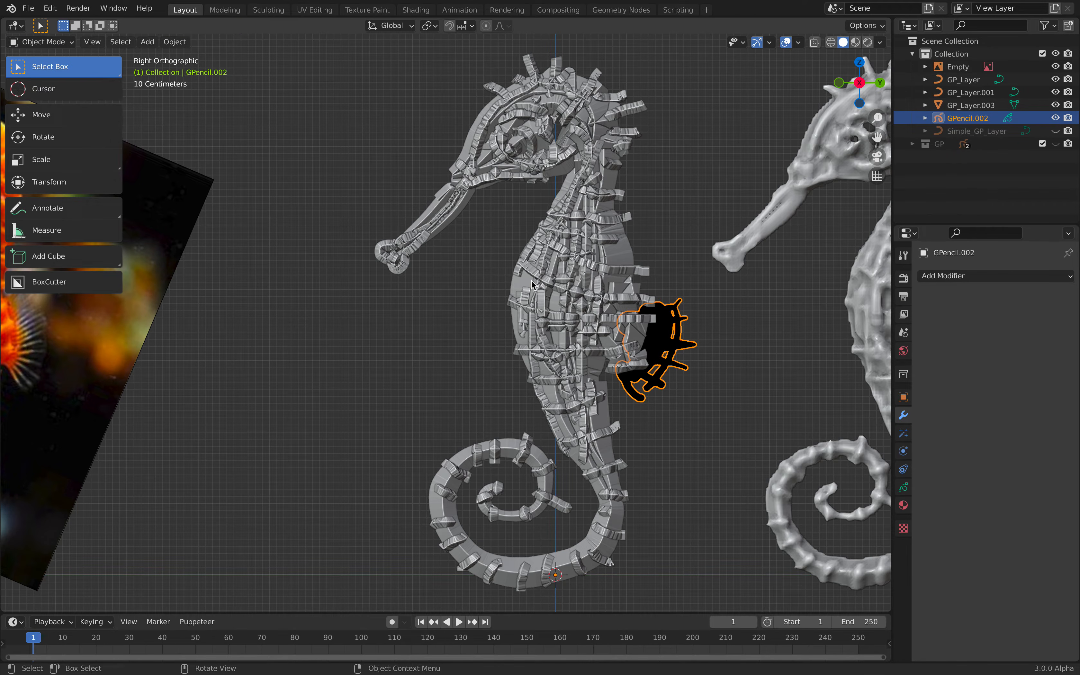
pyautogui.rightClick(648, 327)
pyautogui.moveTo(677, 328)
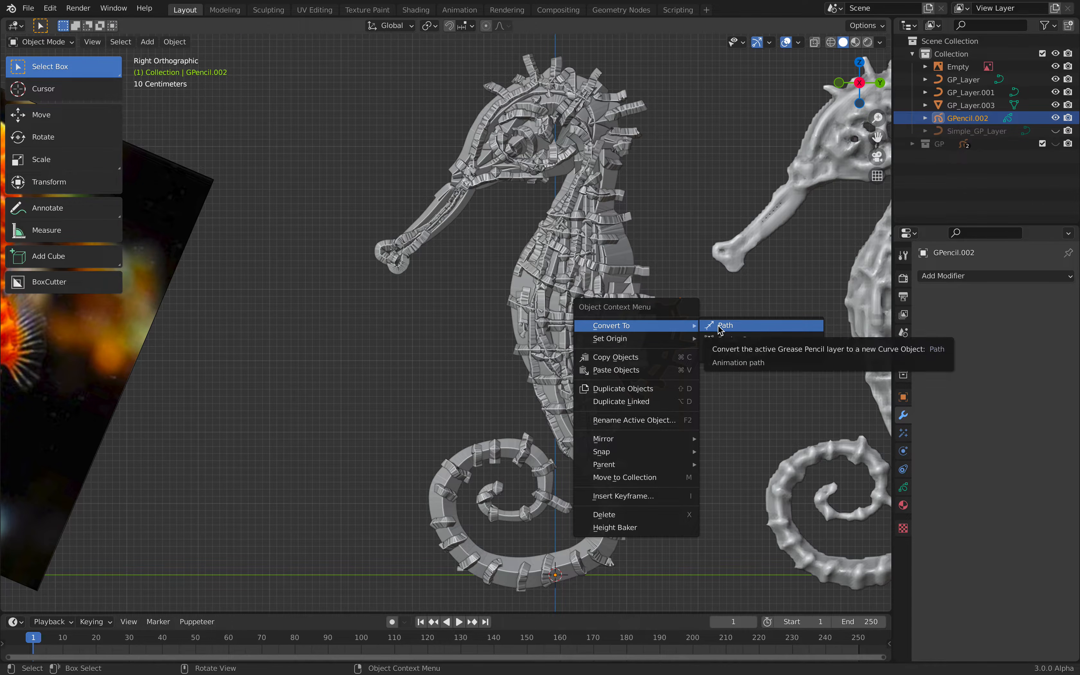
pyautogui.click(732, 338)
pyautogui.hscroll(2, 757, 366)
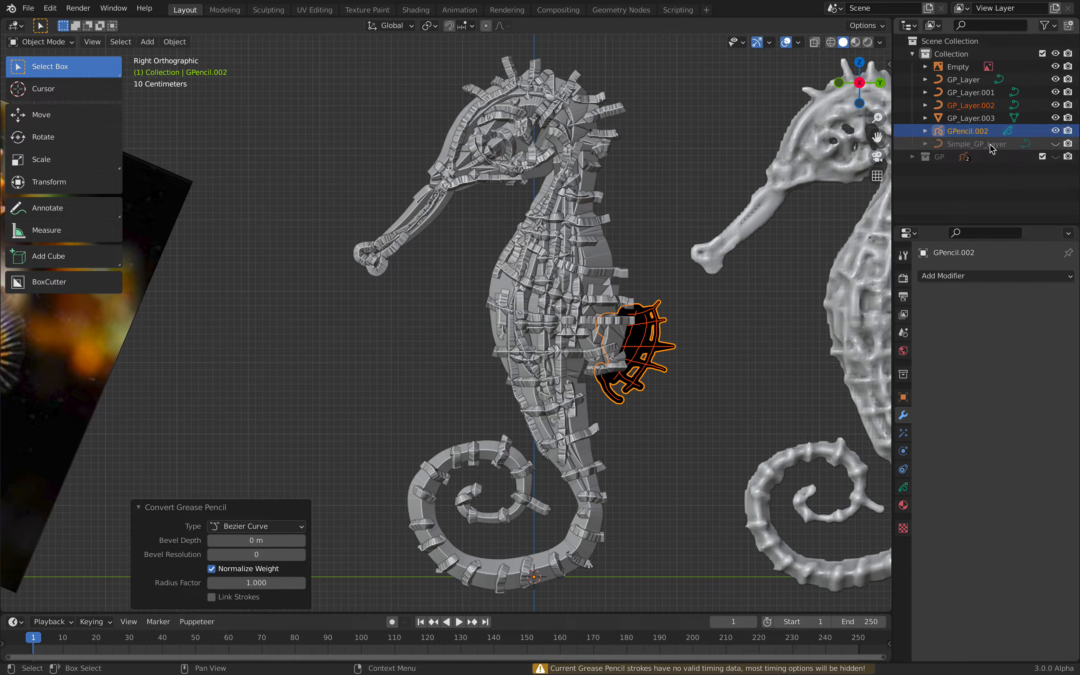
# Move the fin's Grease Pencil object into the GP collection and give the fin curve a bevel depth of 0.004 m.
pyautogui.click(980, 143)
pyautogui.moveTo(980, 132); pyautogui.dragTo(939, 156)
pyautogui.click(659, 357)
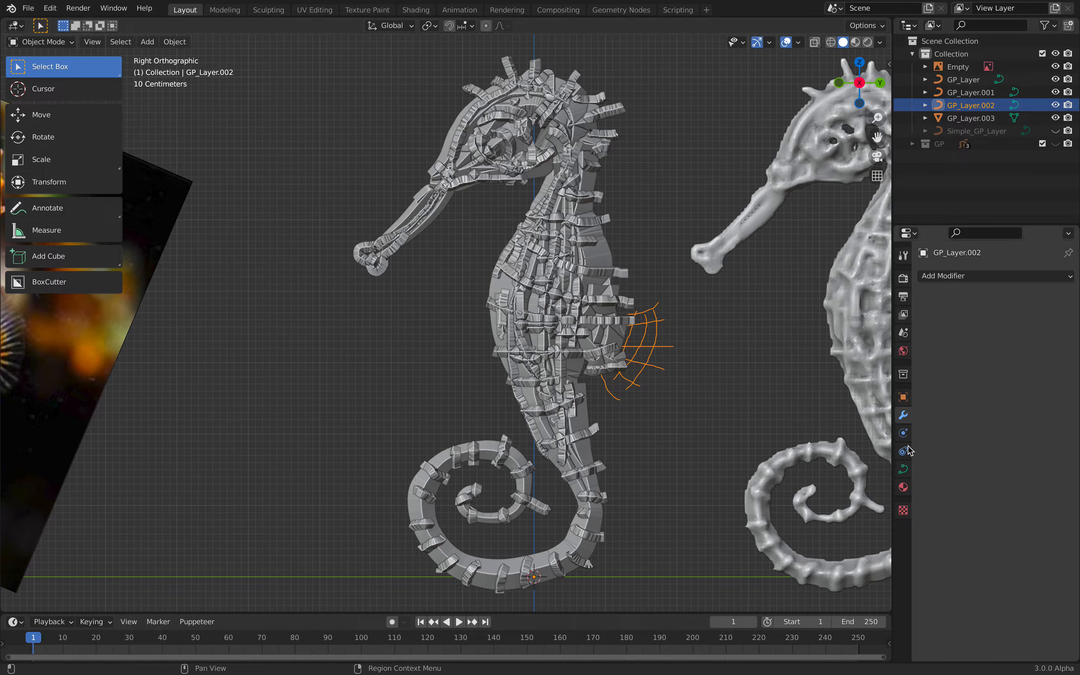
pyautogui.click(903, 470)
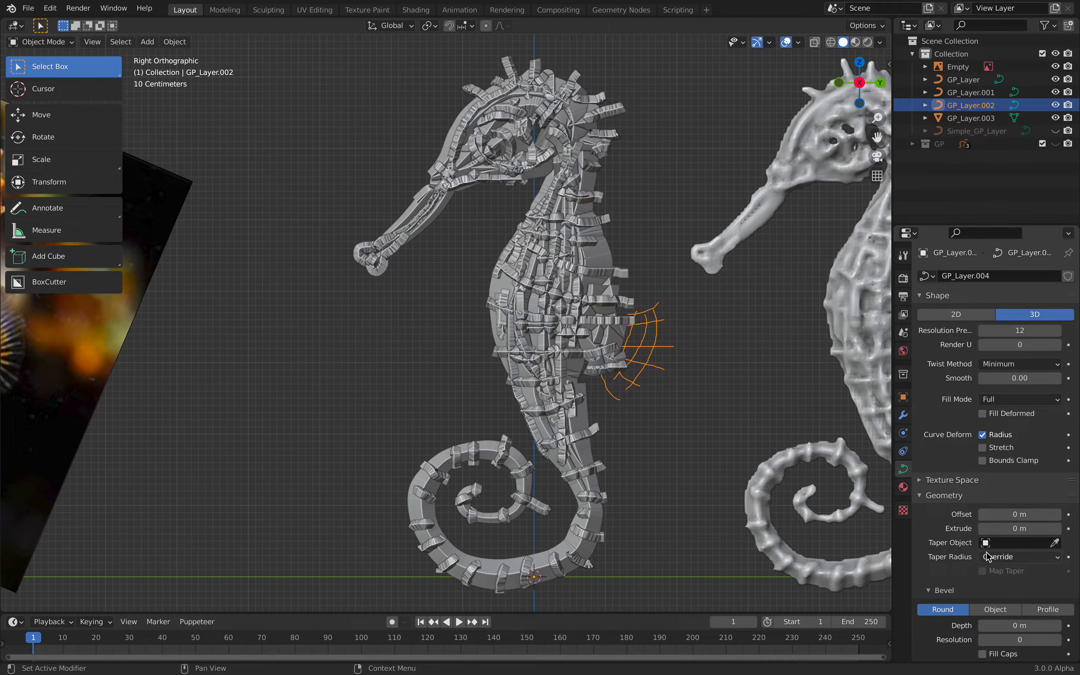
pyautogui.moveTo(1019, 625); pyautogui.dragTo(1033, 626)
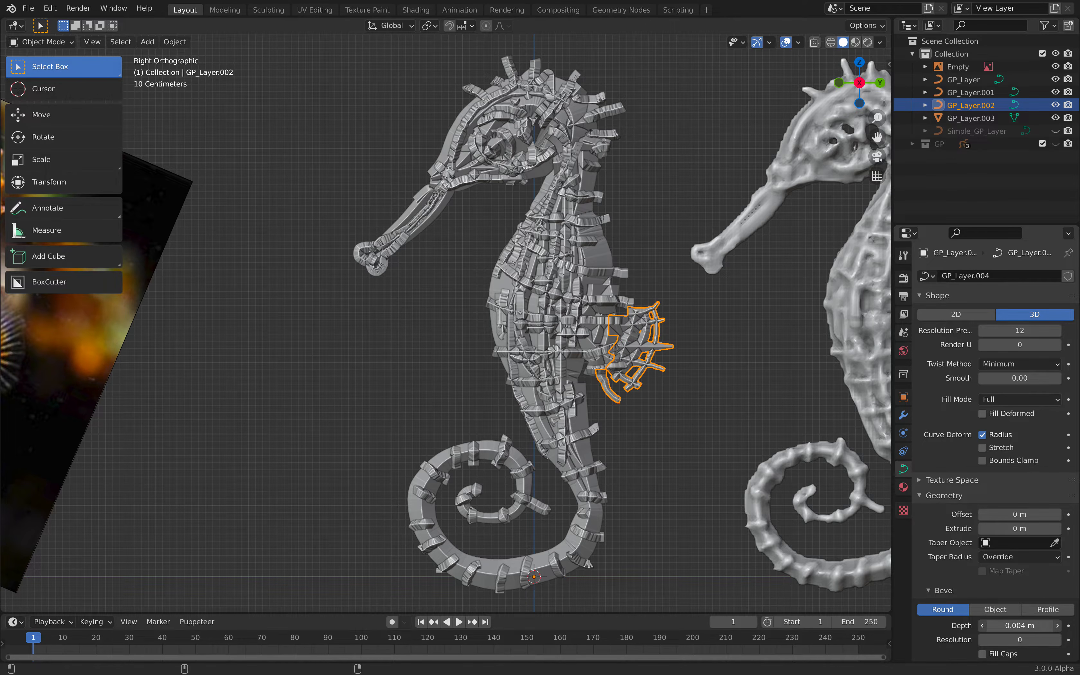
pyautogui.click(622, 357)
pyautogui.scroll(-2, 356, 266)
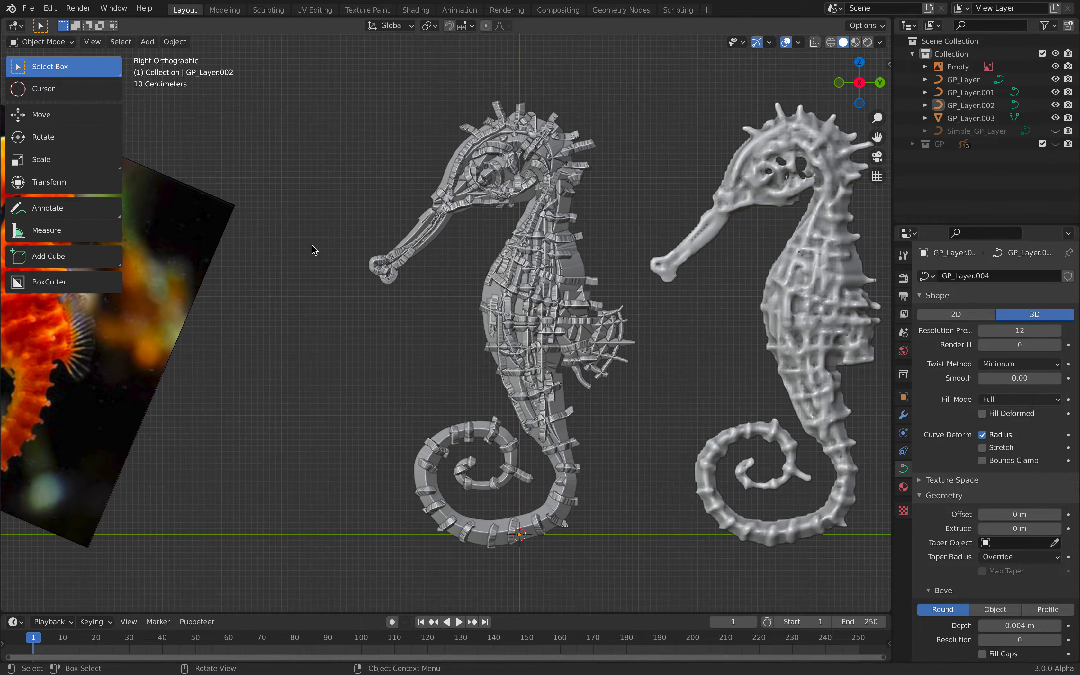
# Stay in Object Mode and save the seahorse file.
pyautogui.click(38, 42)
pyautogui.click(37, 56)
pyautogui.scroll(-4, 624, 320)
pyautogui.hotkey('ctrl', 's')
# Delete the old remeshed seahorse that has no new fin.
pyautogui.click(624, 320)
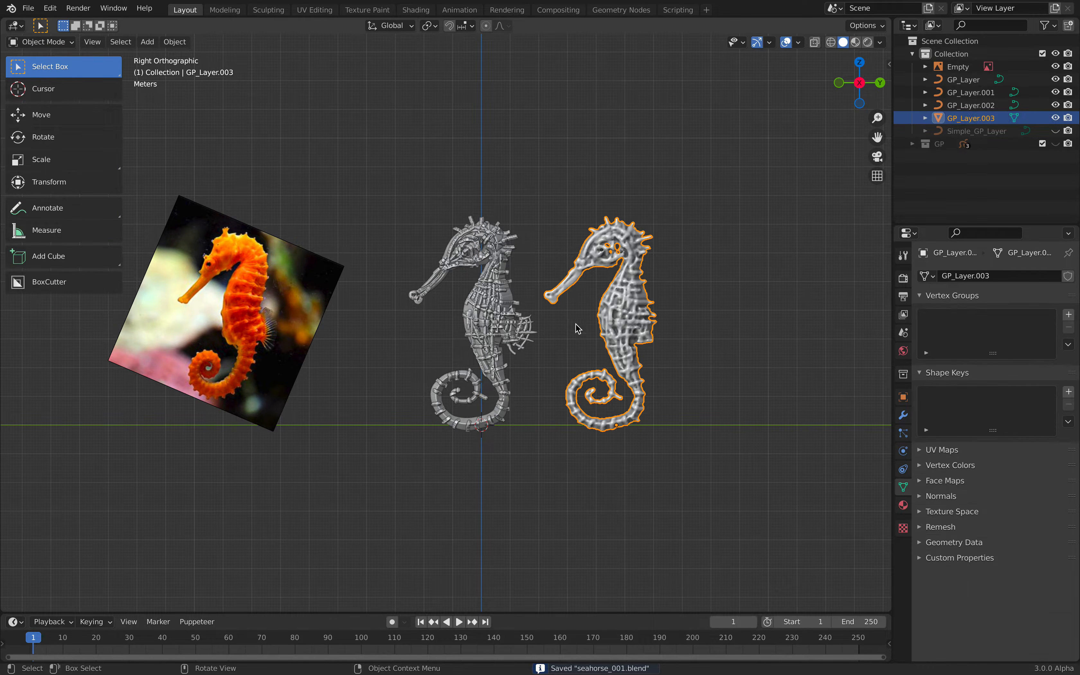
pyautogui.scroll(2, 674, 328)
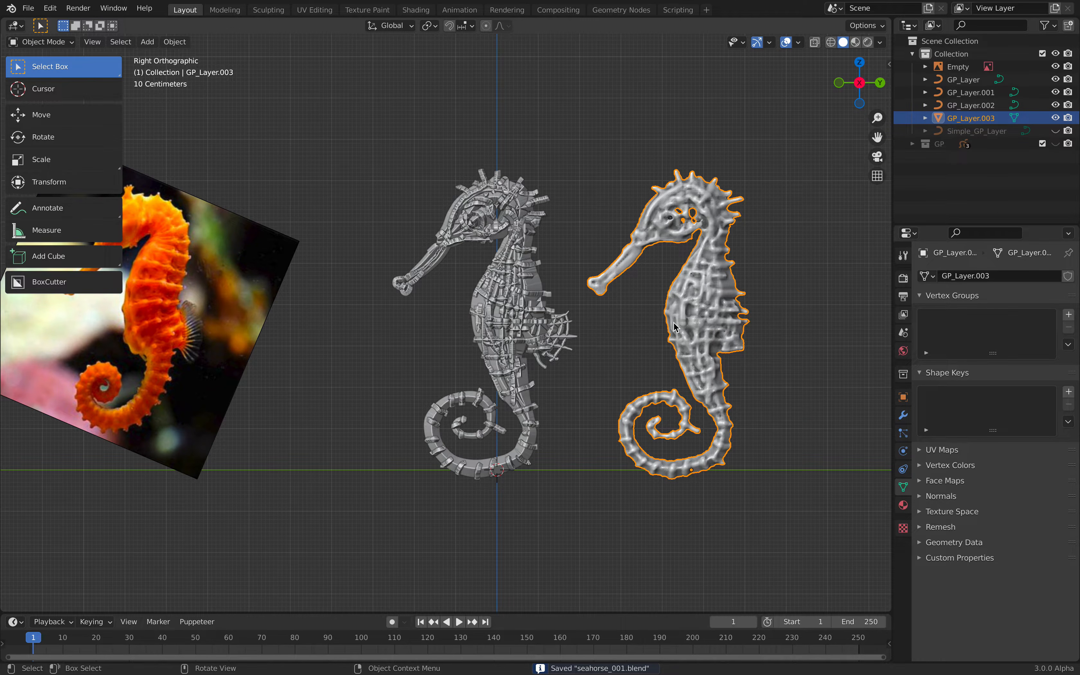
pyautogui.press('x')
pyautogui.click(674, 323)
# Duplicate the original seahorse's curves together with the fin about 4.62 m along Y and join the copies into one object.
pyautogui.press('a')
pyautogui.press('a')
pyautogui.moveTo(396, 183); pyautogui.dragTo(579, 410)
pyautogui.hotkey('shift', 'd')
pyautogui.click(754, 351)
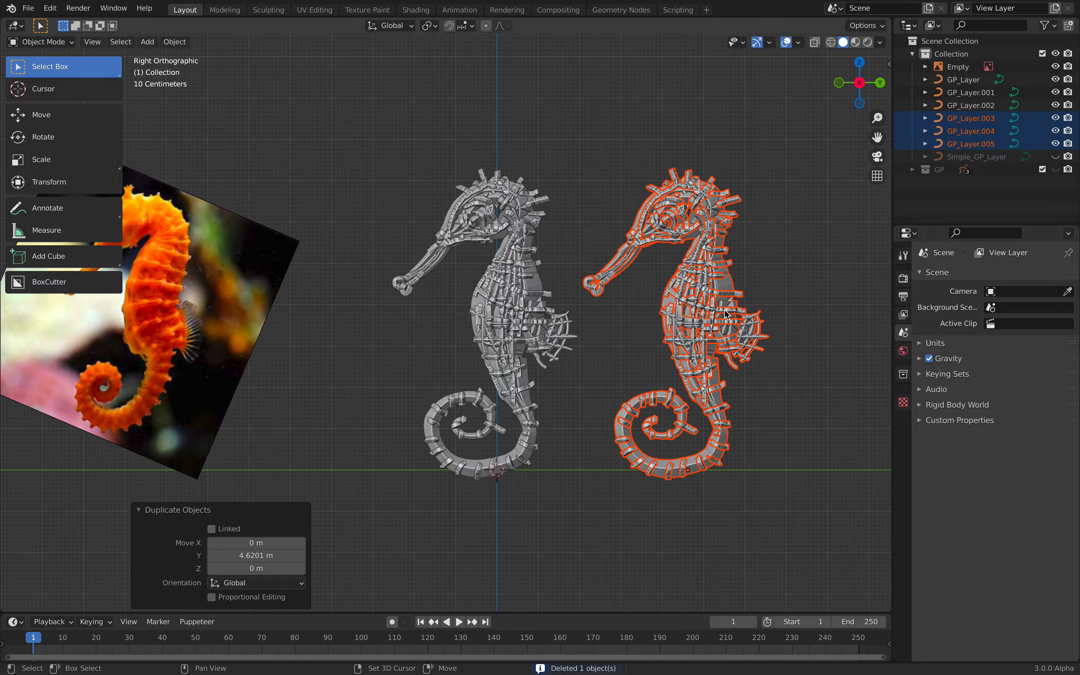
pyautogui.hotkey('ctrl', 'j')
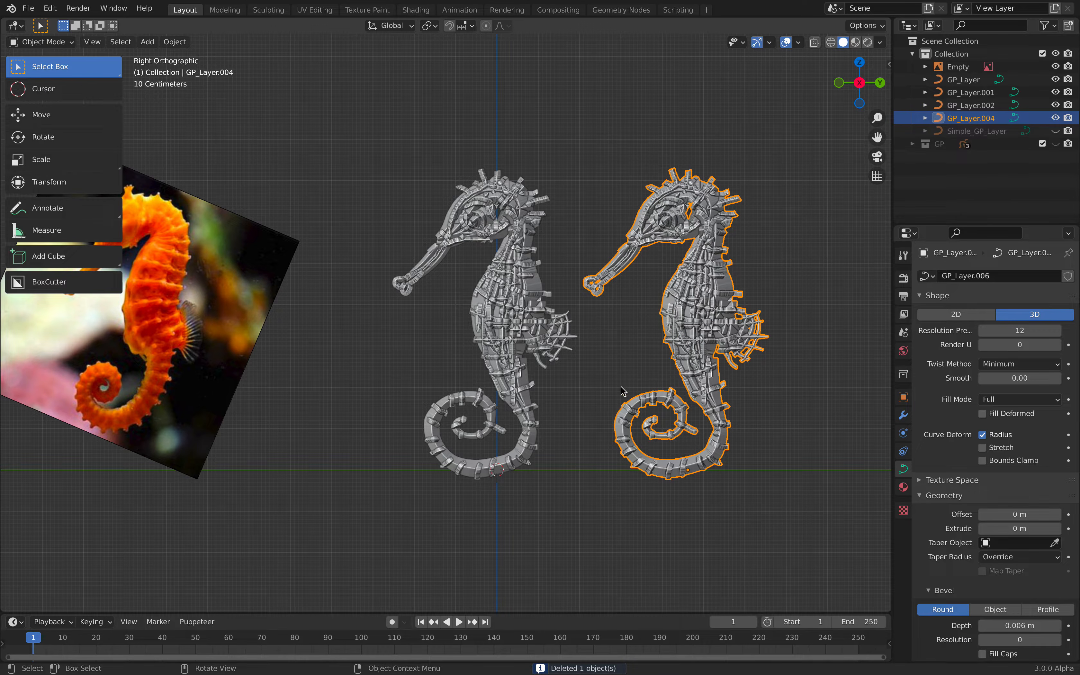
# Add a Mirror modifier on the X axis to the joined seahorse copy.
pyautogui.click(902, 415)
pyautogui.click(963, 276)
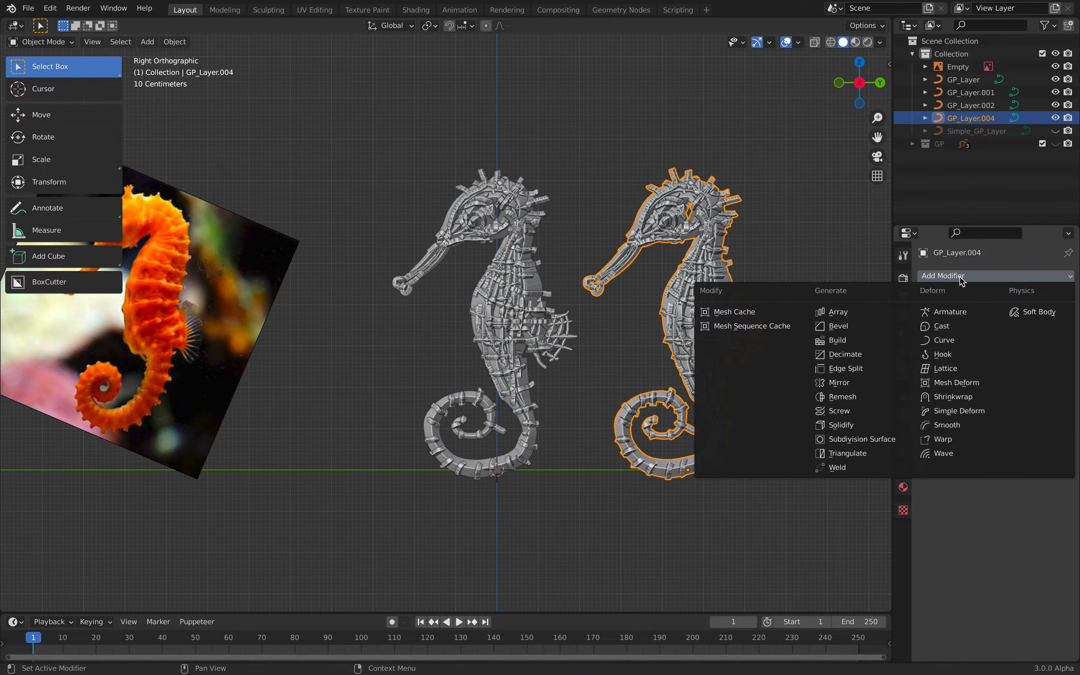
pyautogui.click(838, 382)
pyautogui.moveTo(703, 358); pyautogui.dragTo(721, 407, button='middle')
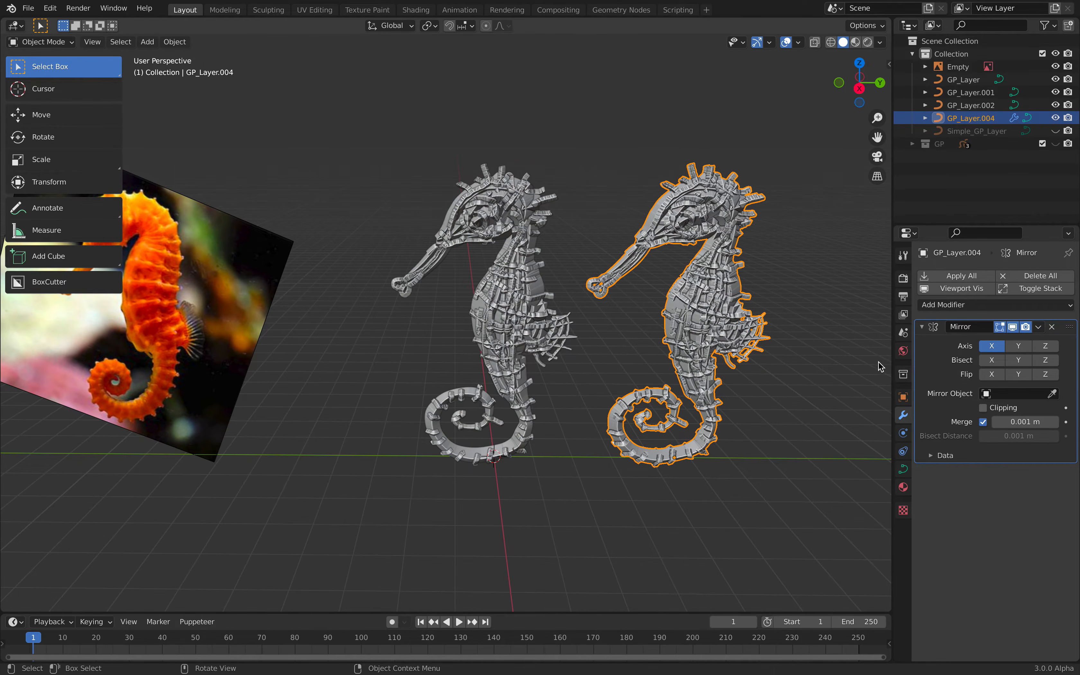
# Add a voxel Remesh modifier to the mirrored seahorse with a voxel size of 0.04 m.
pyautogui.click(951, 305)
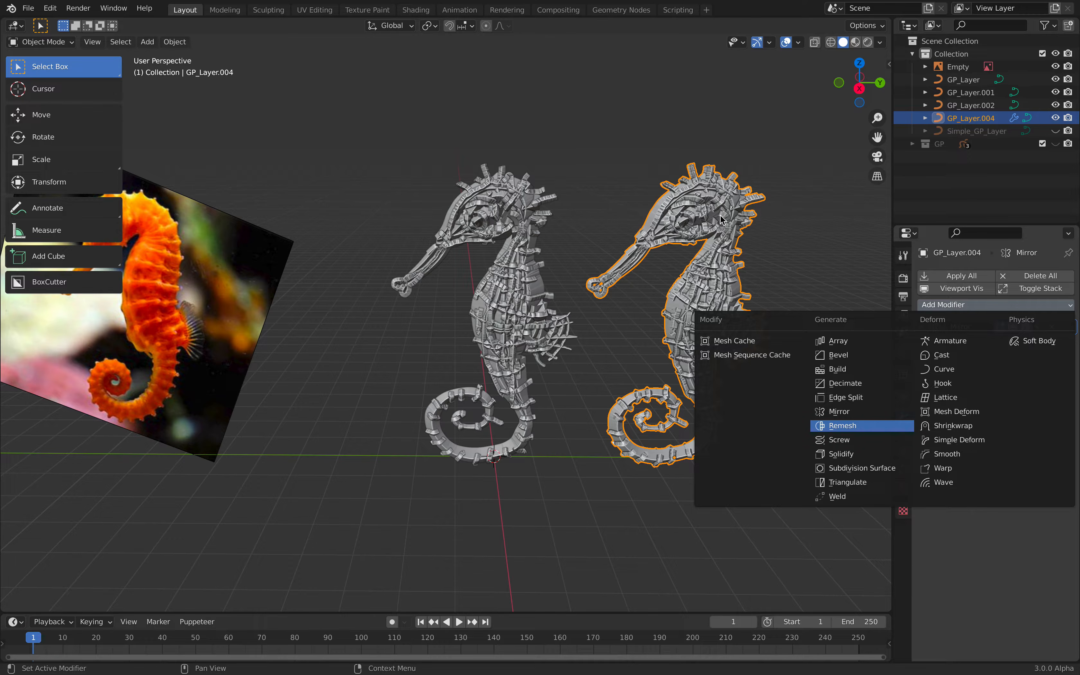
pyautogui.click(842, 426)
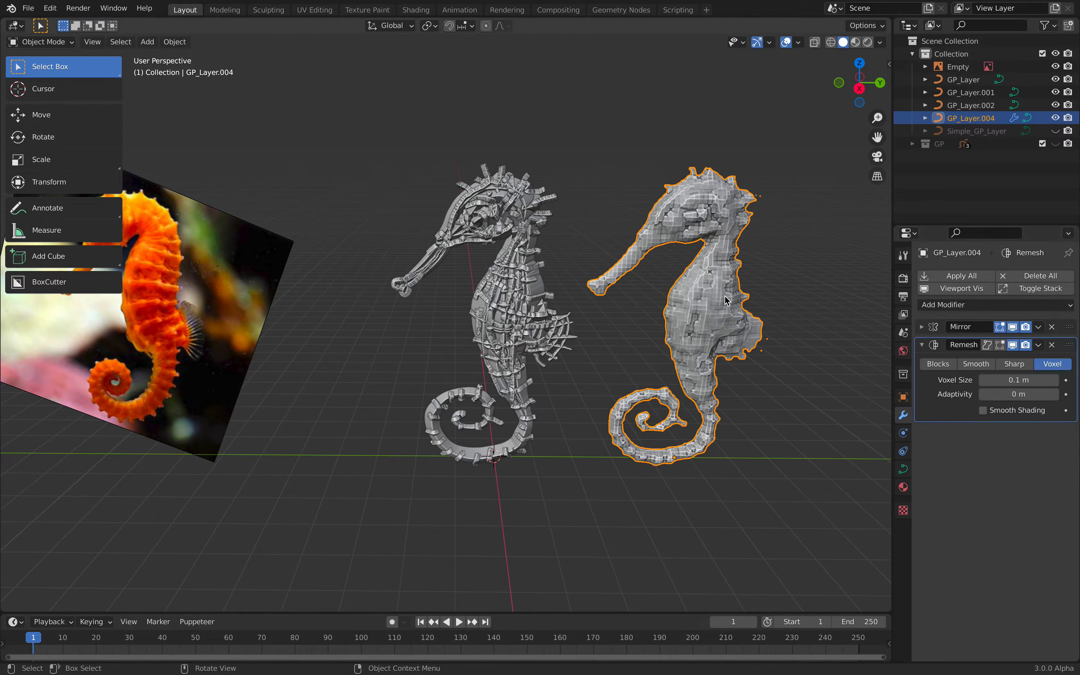
pyautogui.moveTo(785, 346); pyautogui.dragTo(801, 343, button='middle')
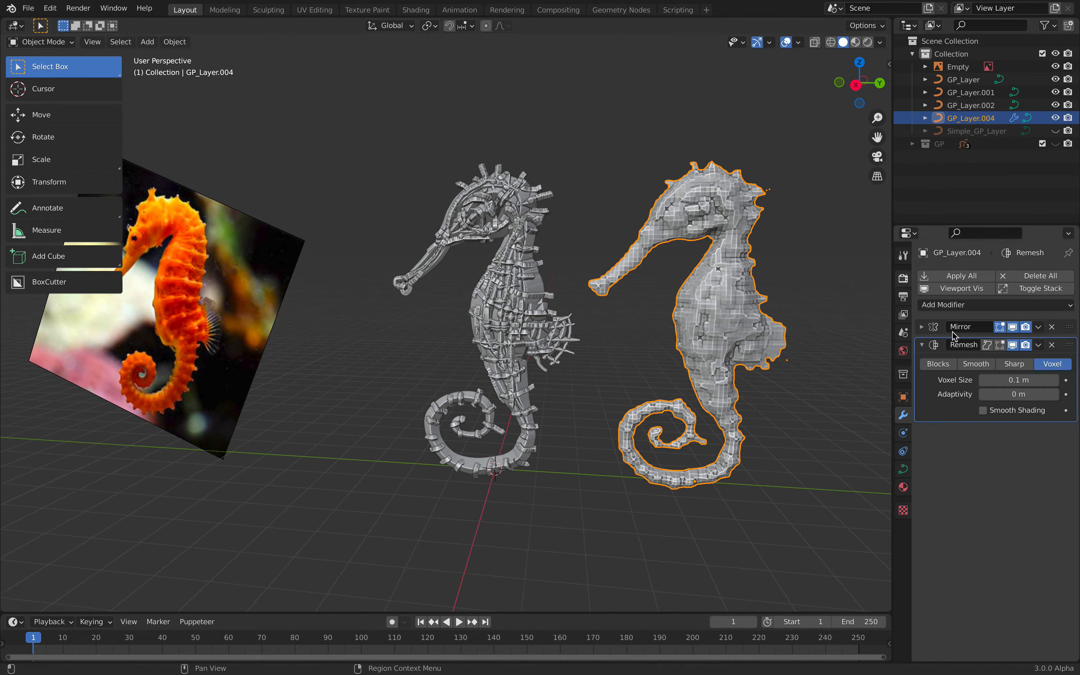
pyautogui.click(1010, 380)
pyautogui.write('0.04')
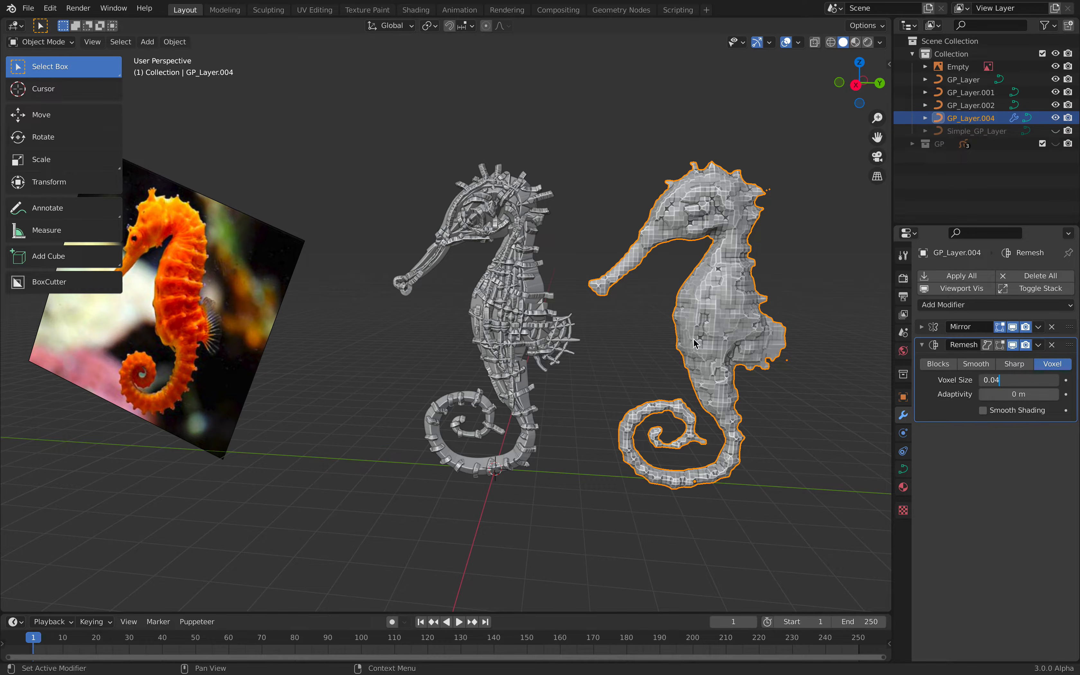
pyautogui.press('Return')
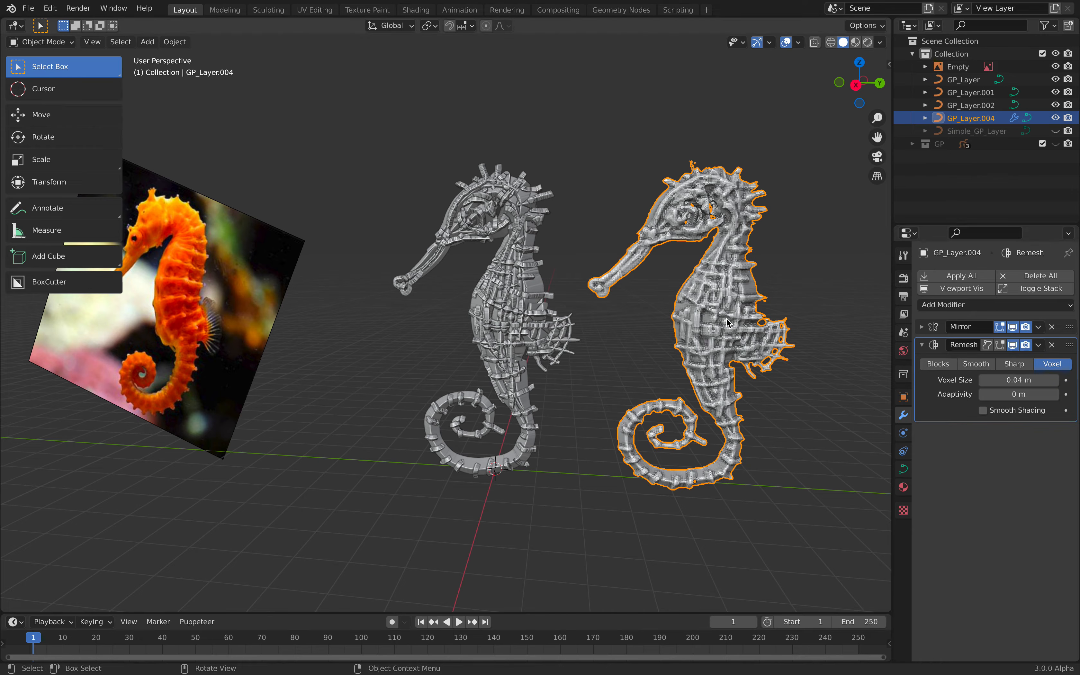
# Duplicate the remeshed seahorse about 4.64 m along Y and convert the new copy to a mesh.
pyautogui.click(855, 85)
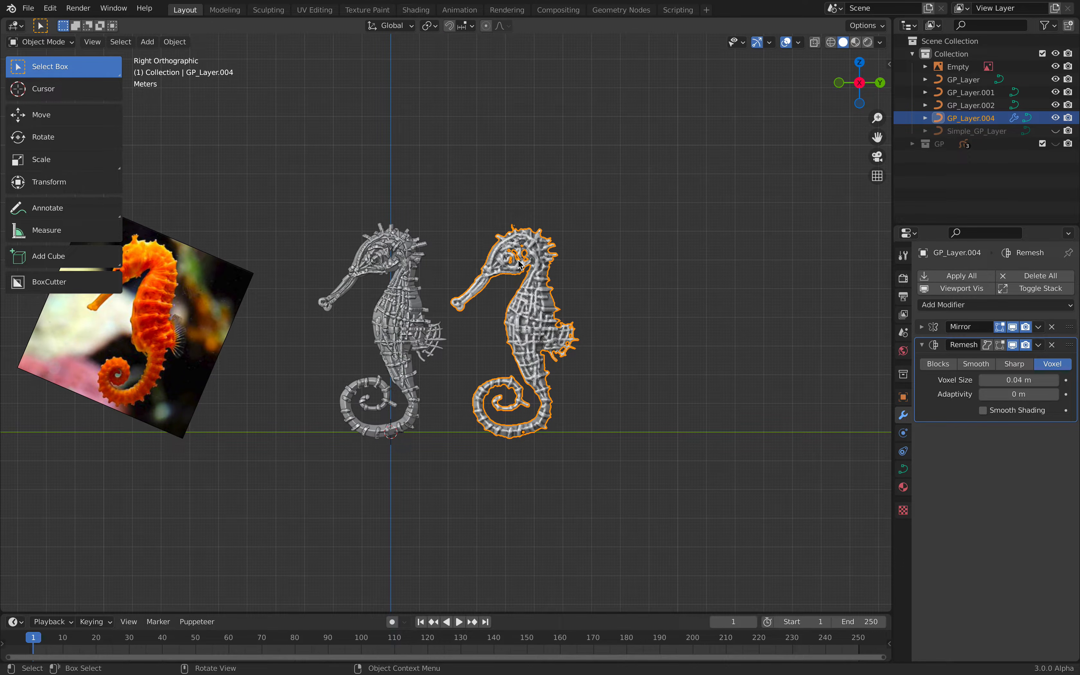
pyautogui.hotkey('shift', 'd')
pyautogui.click(670, 271)
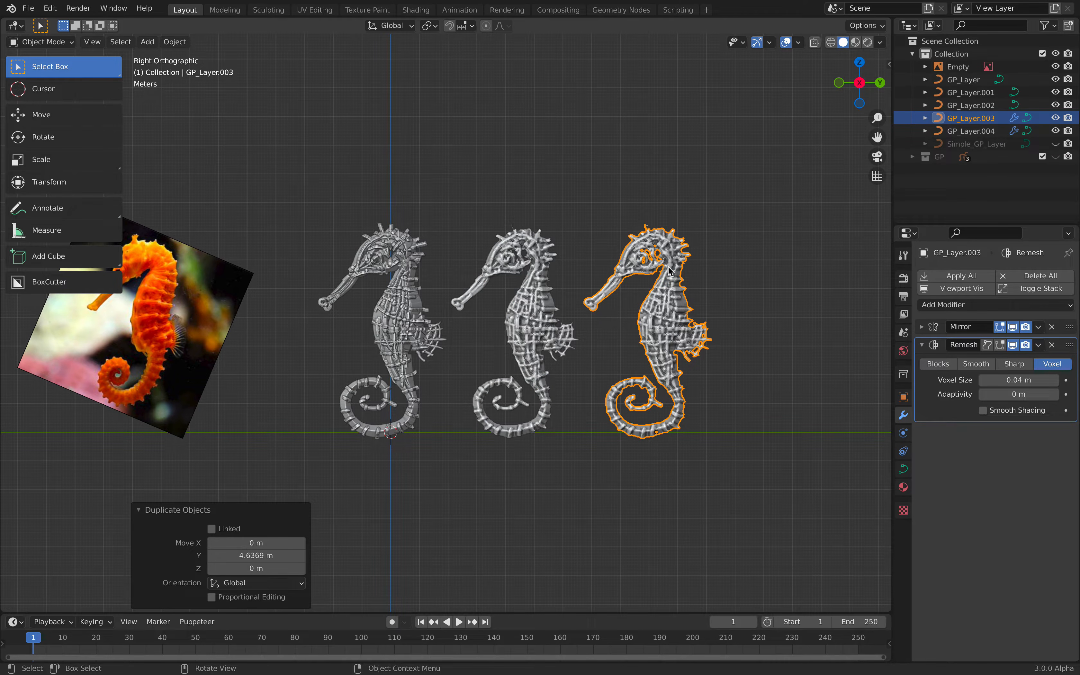
pyautogui.rightClick(670, 271)
pyautogui.moveTo(670, 268)
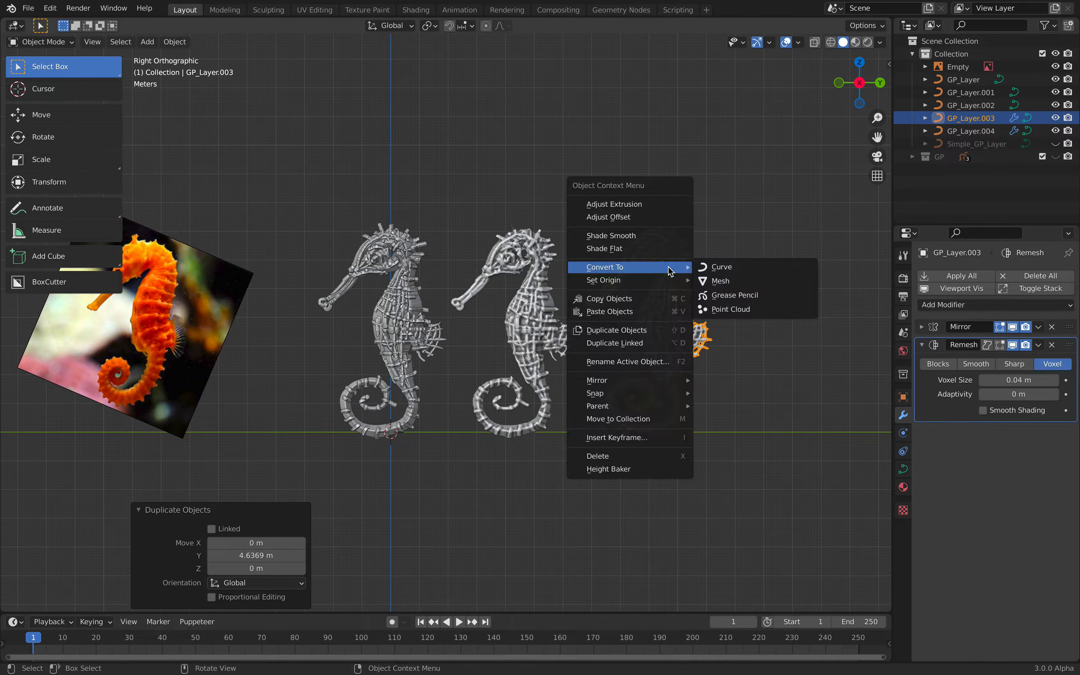
pyautogui.click(729, 281)
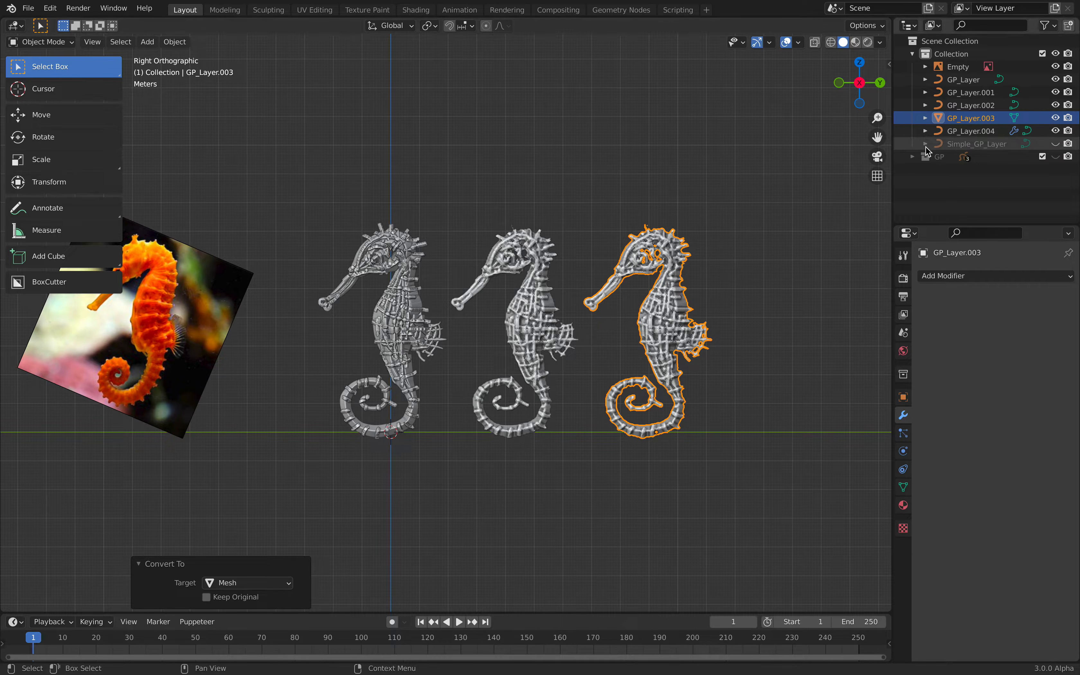
# Unhide the GP collection and expand it to list its Grease Pencil objects.
pyautogui.click(1055, 157)
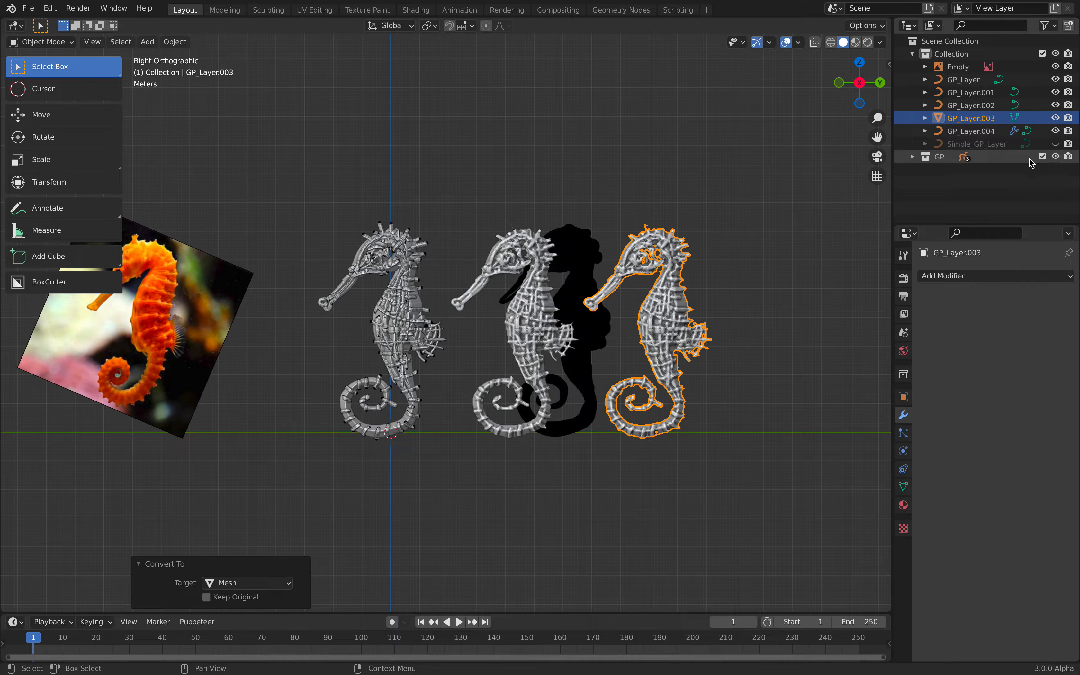
pyautogui.click(598, 244)
pyautogui.moveTo(597, 284); pyautogui.dragTo(856, 260, button='middle')
pyautogui.click(912, 157)
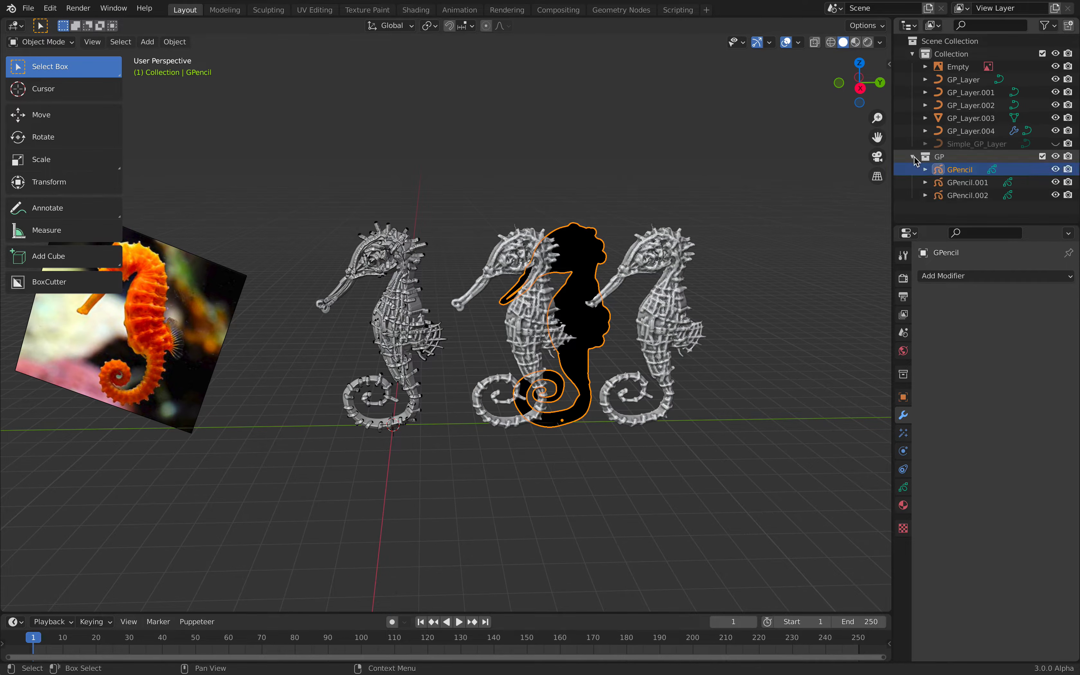
# Move the Grease Pencil detail strokes and the body silhouette along Y to the reference image side of the original seahorse.
pyautogui.click(966, 182)
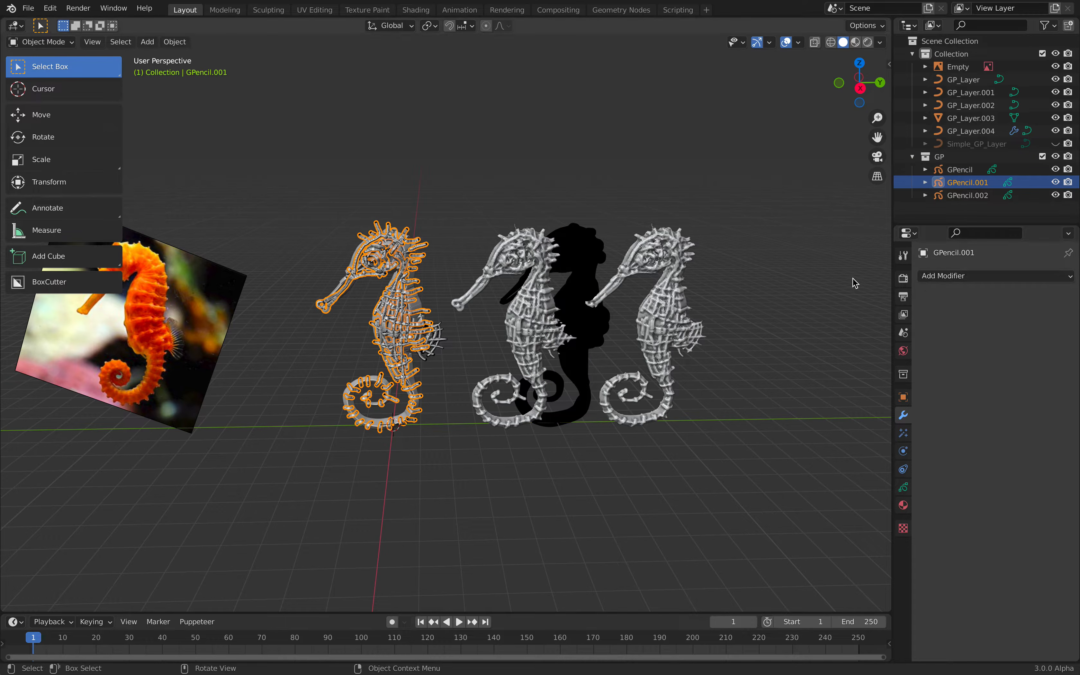
pyautogui.press('g')
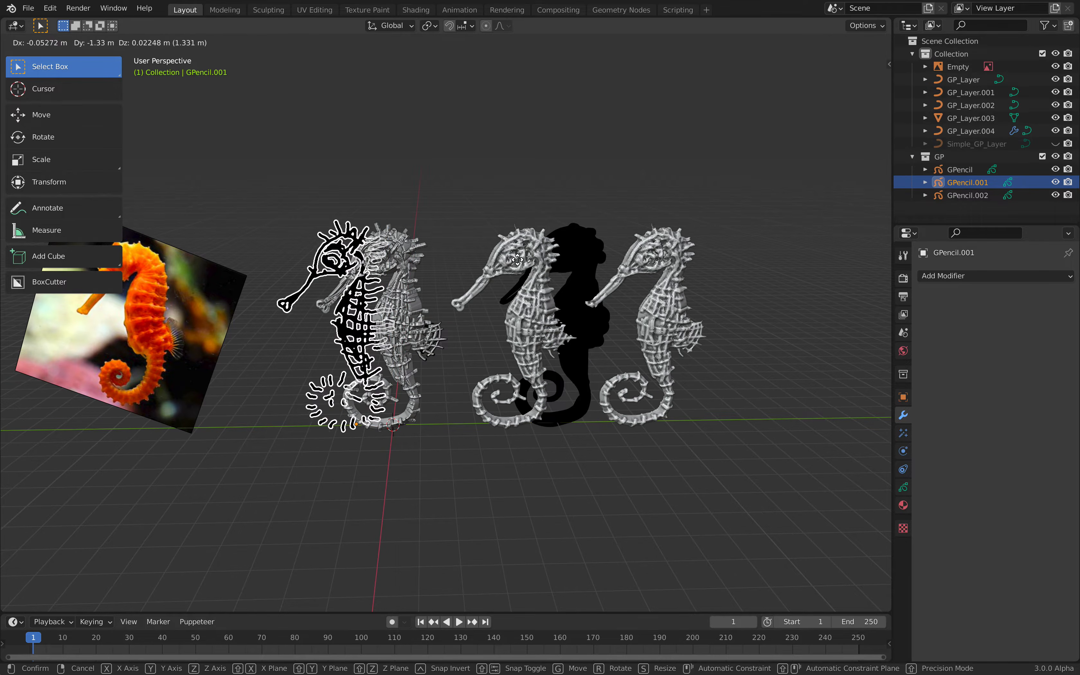
pyautogui.click(435, 249)
pyautogui.click(595, 251)
pyautogui.press('g')
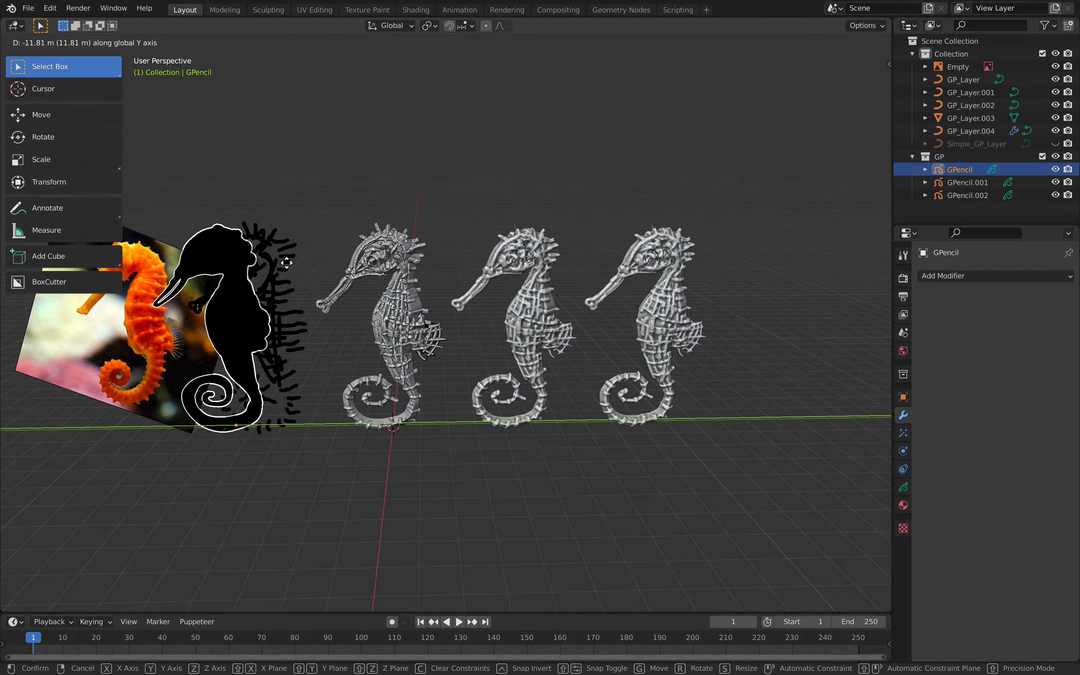
pyautogui.click(214, 261)
# Set the detail strokes' material base color to a pinkish purple with hue 0.808, saturation 0.631 and value 0.704.
pyautogui.click(290, 259)
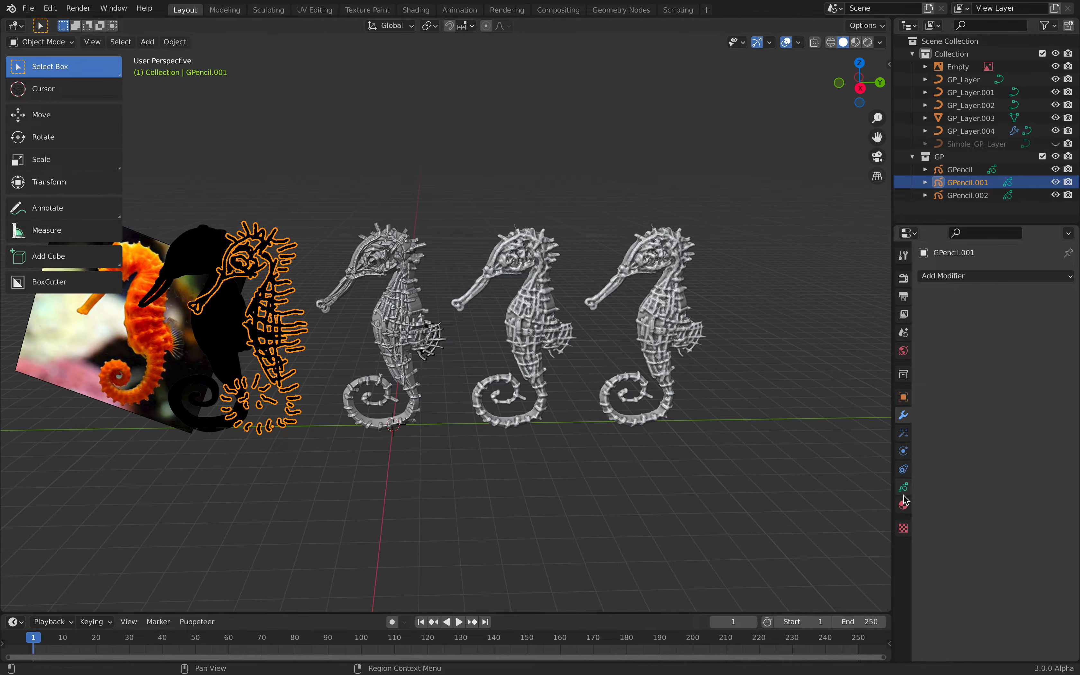
pyautogui.click(903, 505)
pyautogui.click(1009, 481)
pyautogui.moveTo(1051, 337); pyautogui.dragTo(1050, 308)
pyautogui.moveTo(997, 344)
pyautogui.mouseDown()
pyautogui.moveTo(988, 358)
pyautogui.moveTo(1011, 351)
pyautogui.mouseUp()
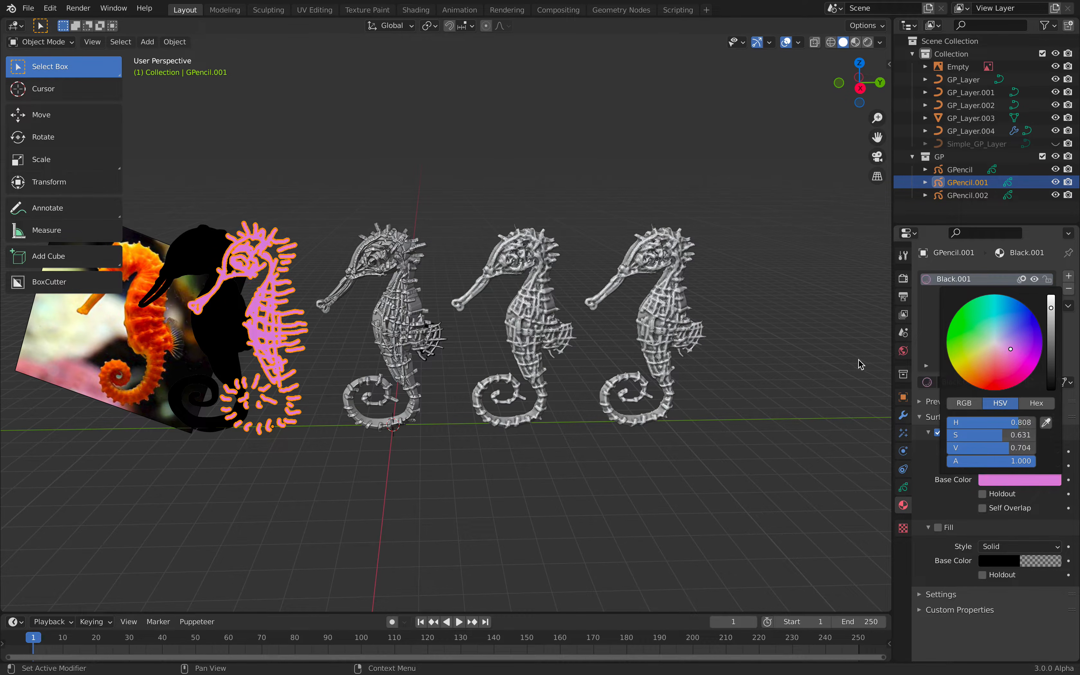
# Change the body silhouette's stroke base color to a sandy yellow.
pyautogui.click(198, 254)
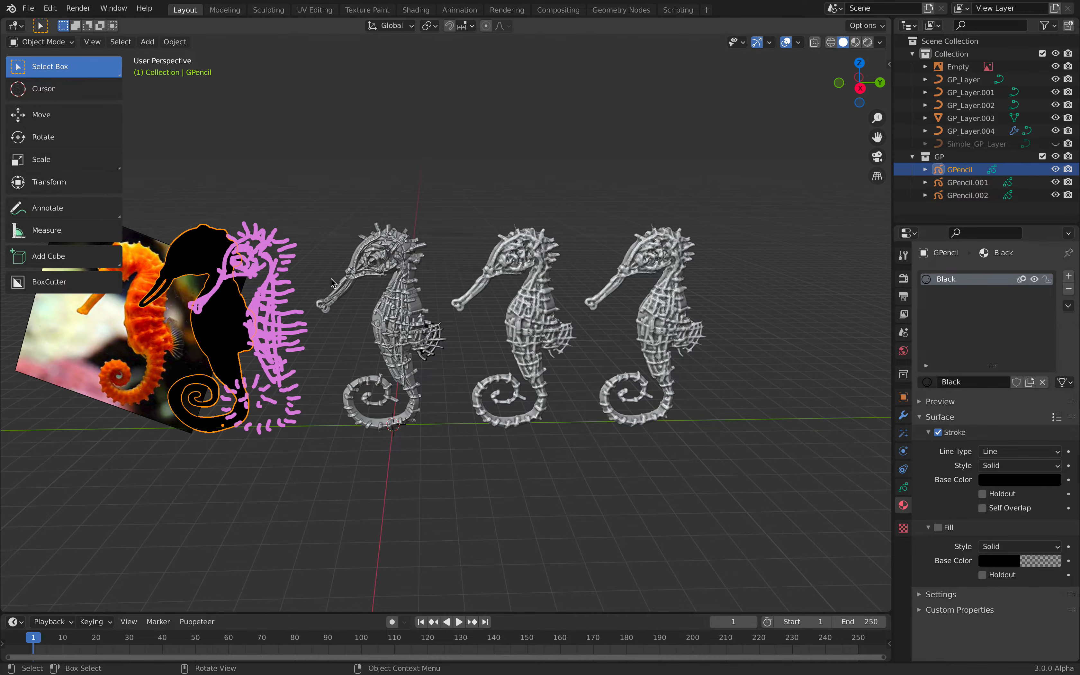
pyautogui.click(1006, 481)
pyautogui.moveTo(1051, 389); pyautogui.dragTo(1051, 309)
pyautogui.moveTo(1007, 343); pyautogui.dragTo(984, 351)
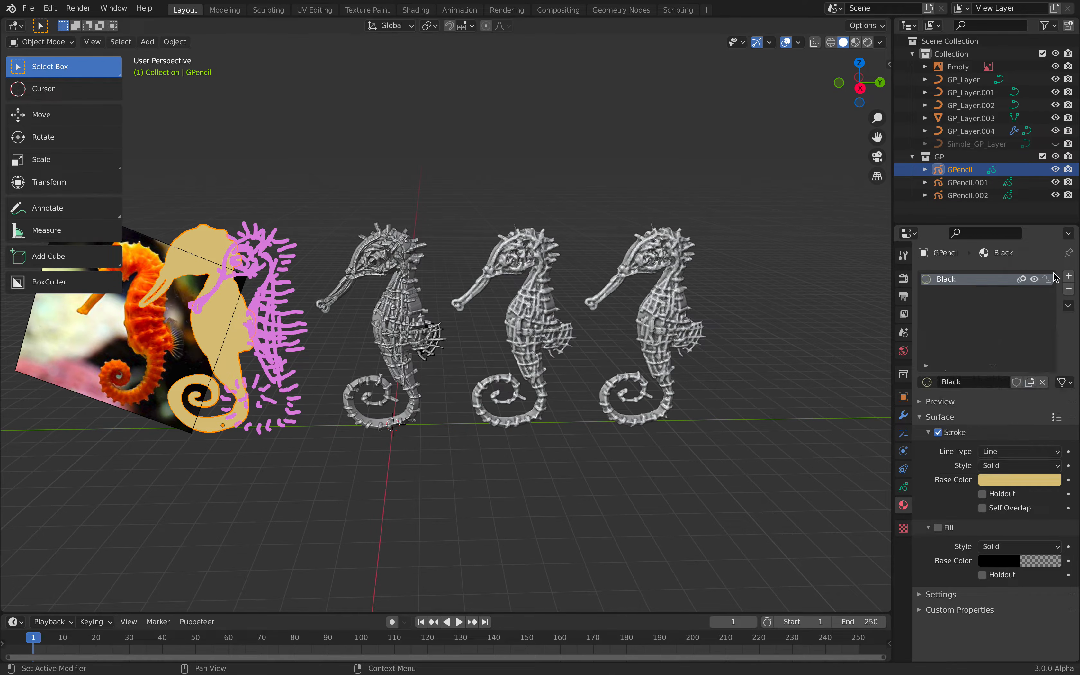
# Move the fin's Grease Pencil strokes about -6.42 m along Y, next to the other Grease Pencil drawings.
pyautogui.click(973, 196)
pyautogui.press('g')
pyautogui.press('y')
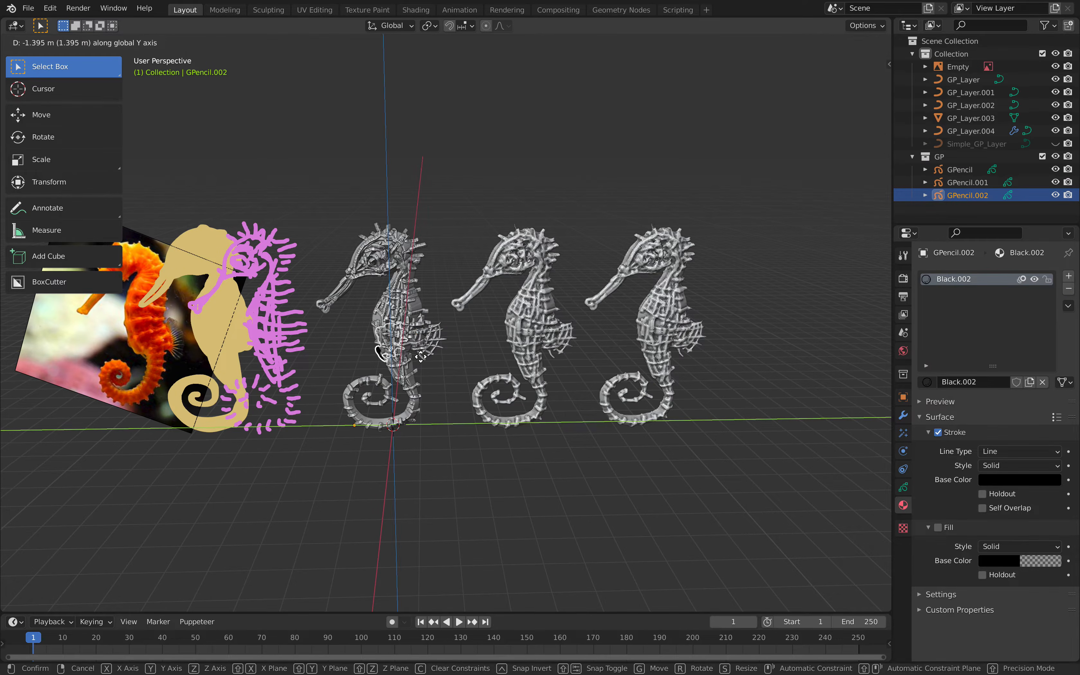
pyautogui.click(322, 360)
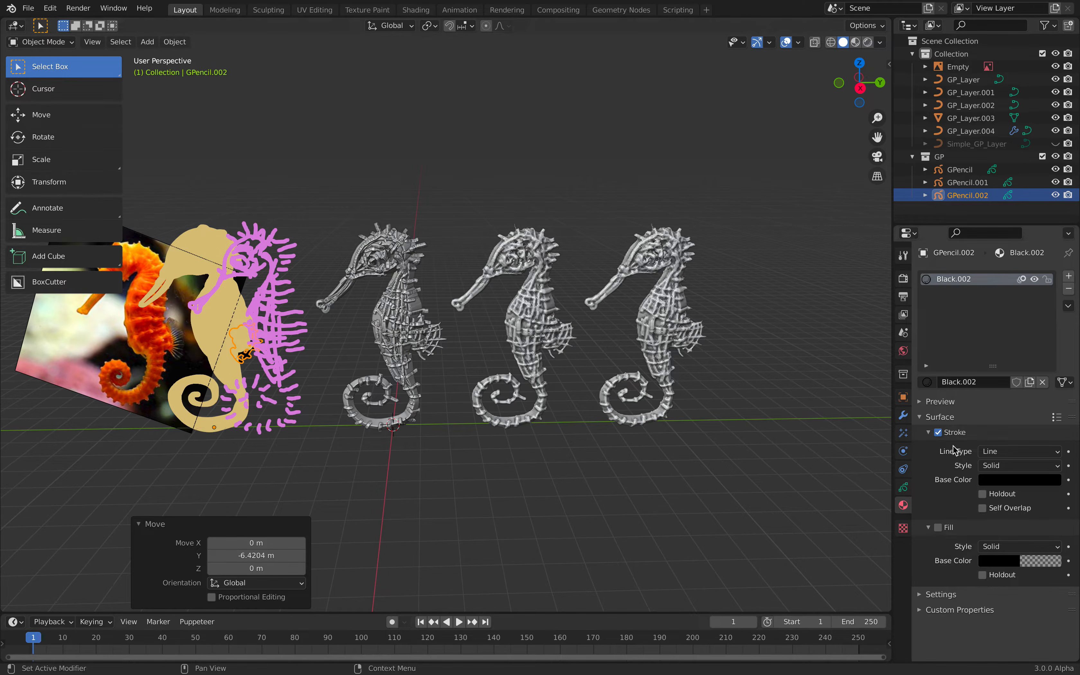
# Set the fin strokes' material base color to a bright pink.
pyautogui.click(1028, 480)
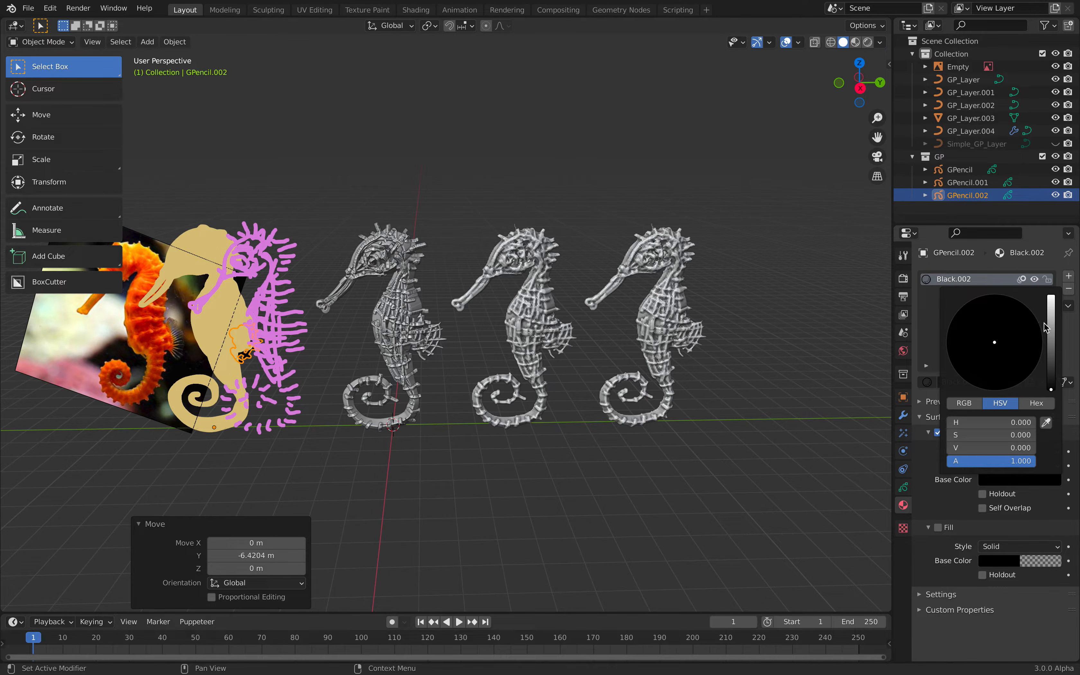
pyautogui.moveTo(1049, 323); pyautogui.dragTo(1051, 302)
pyautogui.moveTo(999, 362); pyautogui.dragTo(996, 368)
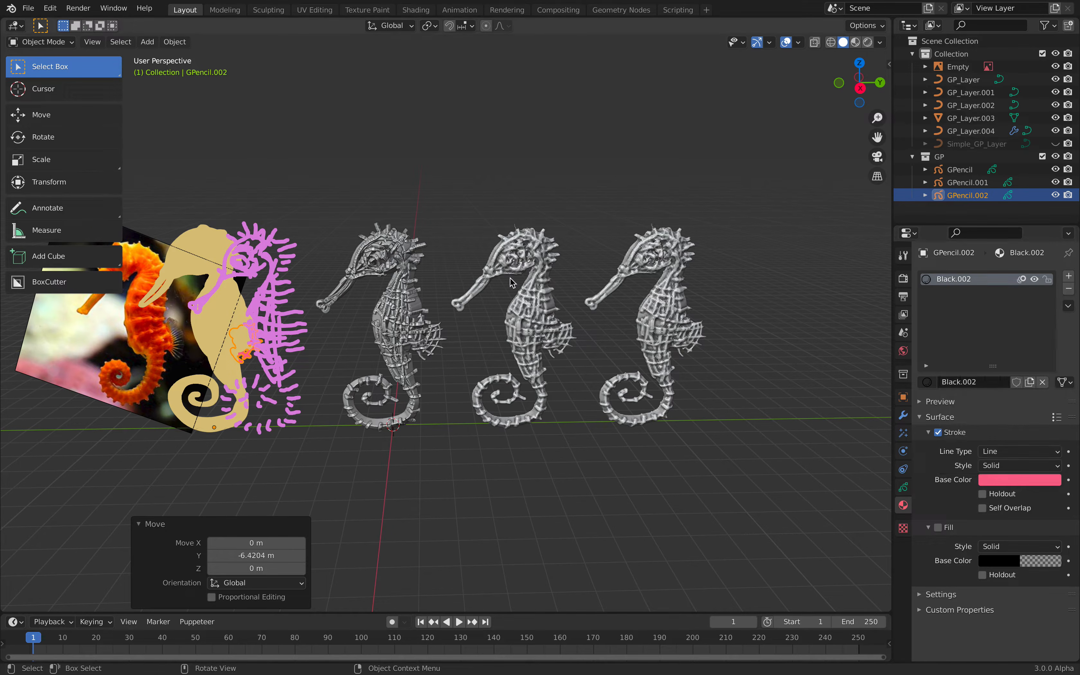
# In the right orthographic view, move the seahorse reference image along Y away from the Grease Pencil drawings.
pyautogui.click(861, 88)
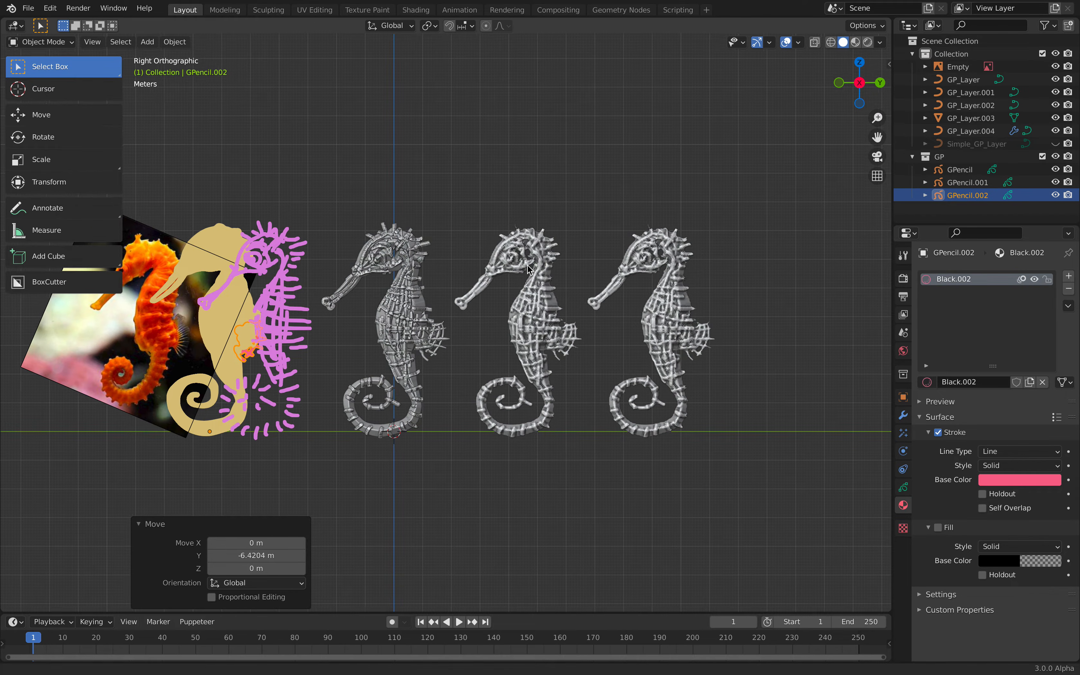
pyautogui.keyDown('ctrl'); pyautogui.scroll(4, 464, 277); pyautogui.keyUp('ctrl')
pyautogui.click(294, 259)
pyautogui.press('g')
pyautogui.press('y')
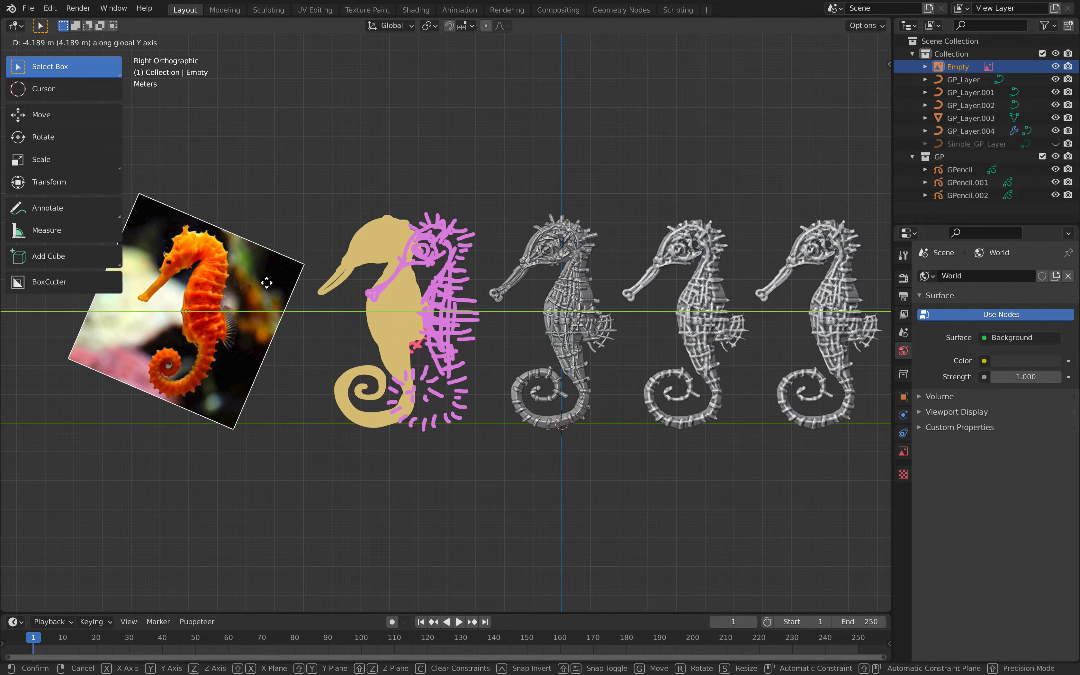
pyautogui.click(294, 313)
# Scale up the reference image and shift it further along Y.
pyautogui.press('s')
pyautogui.click(335, 347)
pyautogui.press('g')
pyautogui.press('y')
pyautogui.click(304, 346)
# Move the yellow body silhouette along Y toward the reference image and select the purple detail strokes.
pyautogui.click(388, 285)
pyautogui.press('g')
pyautogui.press('y')
pyautogui.click(330, 285)
pyautogui.click(425, 271)
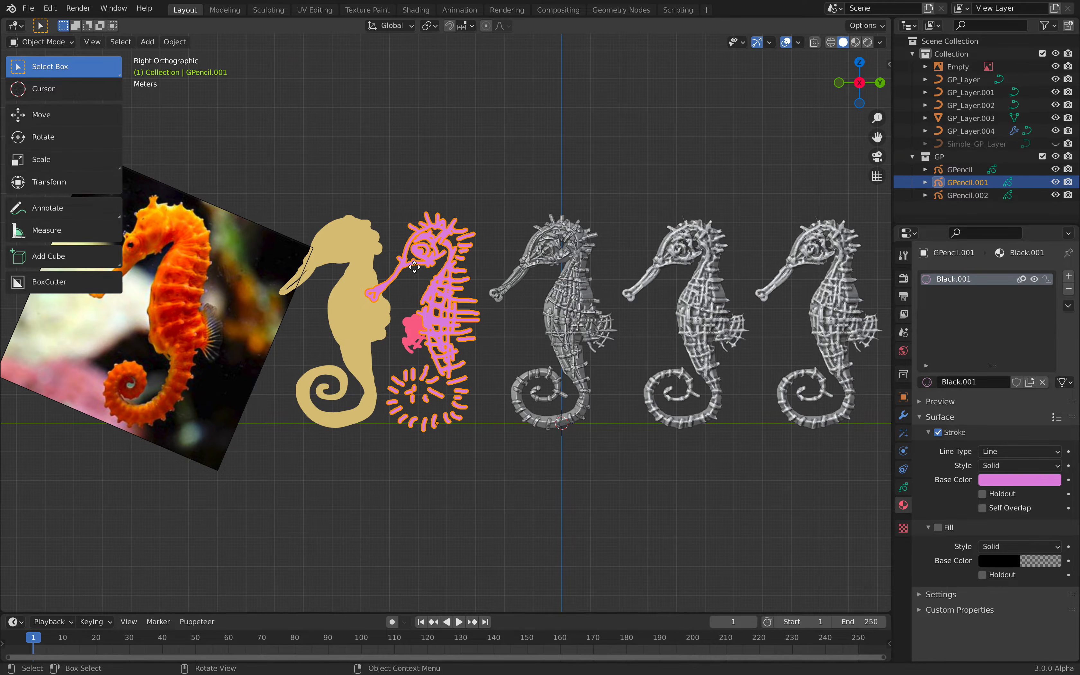
# Move the purple detail strokes about -2.98 m and the pink fin strokes about -1.37 m along Y onto the yellow body silhouette.
pyautogui.press('g')
pyautogui.press('y')
pyautogui.click(336, 259)
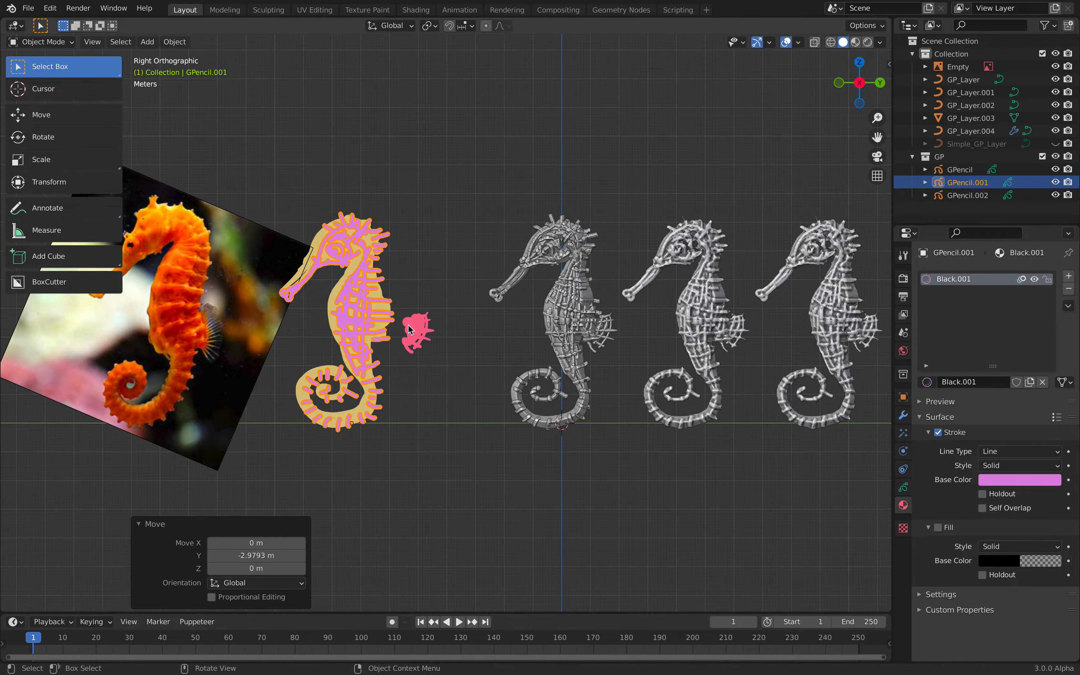
pyautogui.click(417, 332)
pyautogui.press('g')
pyautogui.press('y')
pyautogui.click(377, 329)
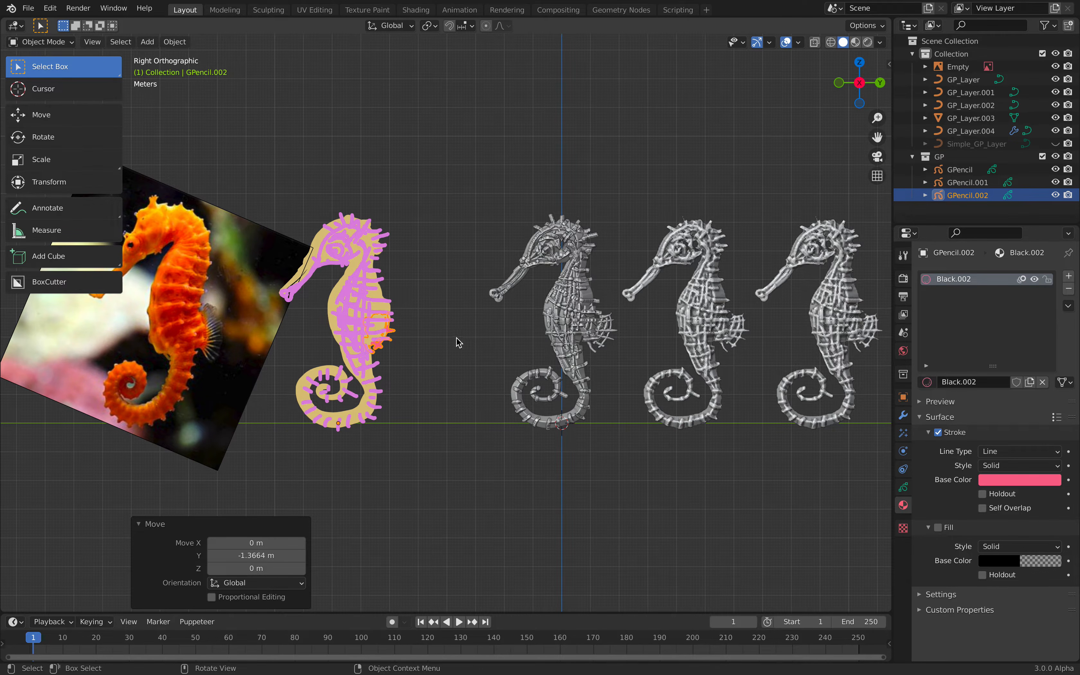
# Move and slightly rotate the seahorse reference image to place it beside the combined Grease Pencil drawing.
pyautogui.scroll(-2, 458, 342)
pyautogui.click(441, 268)
pyautogui.click(274, 271)
pyautogui.press('r')
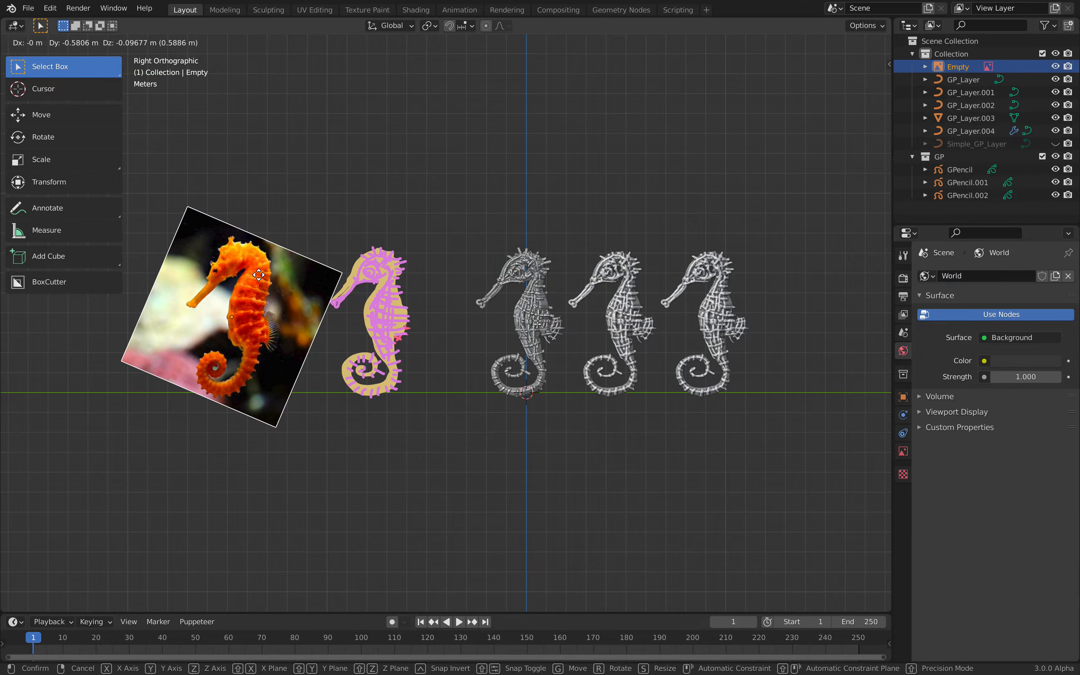
pyautogui.click(408, 253)
# Move the reference image and all Grease Pencil drawings together about 2.26 m along Y toward the curve seahorse, and save the file.
pyautogui.click(176, 188)
pyautogui.moveTo(176, 188); pyautogui.dragTo(409, 414)
pyautogui.press('g')
pyautogui.click(443, 412)
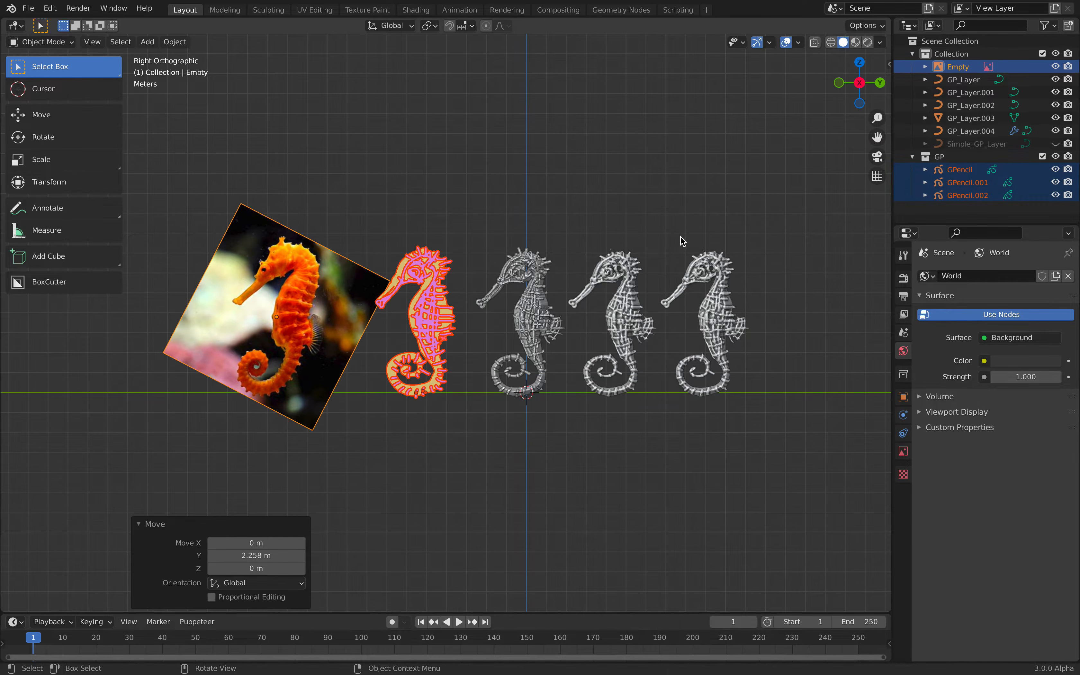
pyautogui.click(677, 241)
pyautogui.scroll(2, 768, 246)
pyautogui.hotkey('ctrl', 's')
# Select the last remeshed seahorse in the row and switch it to Sculpt Mode.
pyautogui.keyDown('shift'); pyautogui.moveTo(767, 246); pyautogui.dragTo(554, 261, button='middle'); pyautogui.keyUp('shift')
pyautogui.scroll(2, 631, 267)
pyautogui.moveTo(632, 267); pyautogui.dragTo(669, 282, button='middle')
pyautogui.click(700, 289)
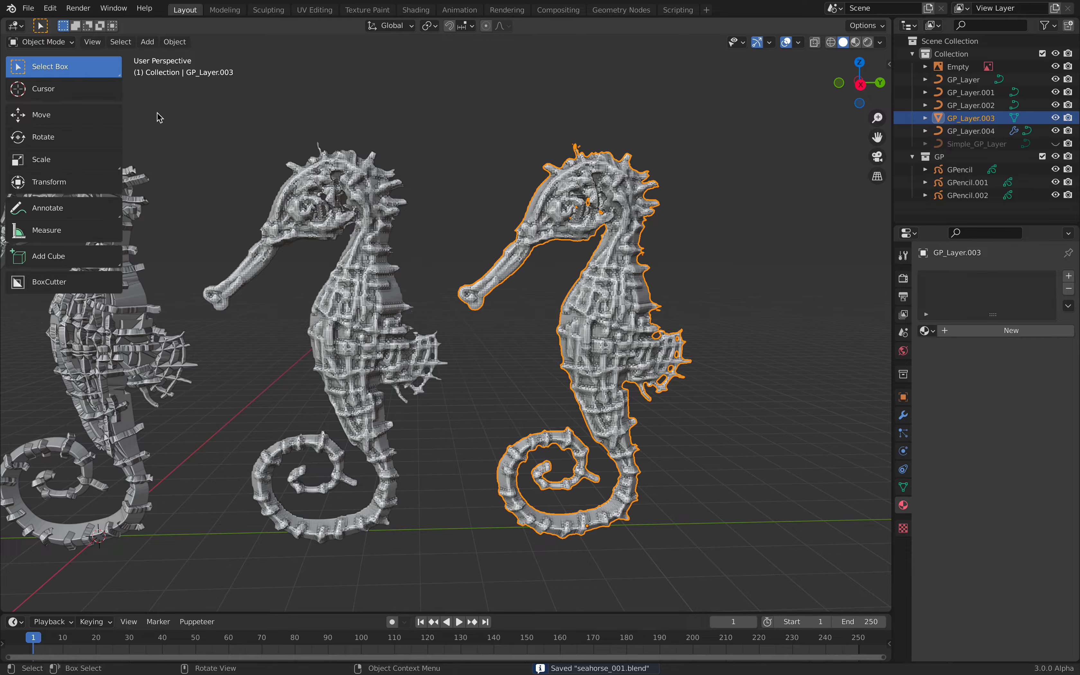
pyautogui.click(63, 41)
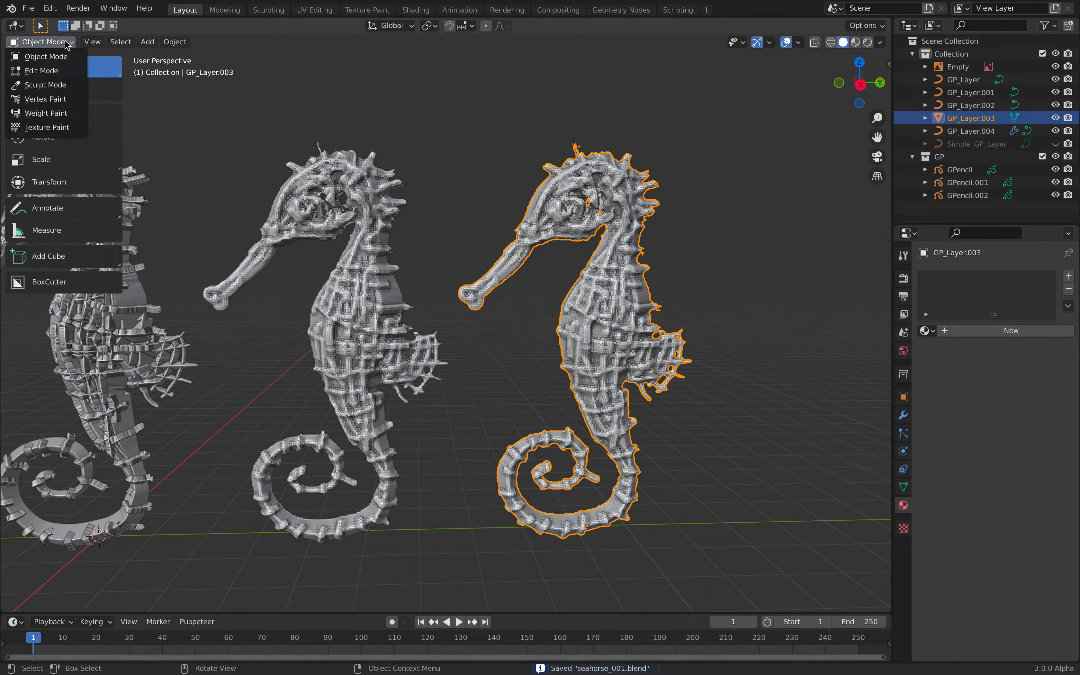
pyautogui.click(67, 87)
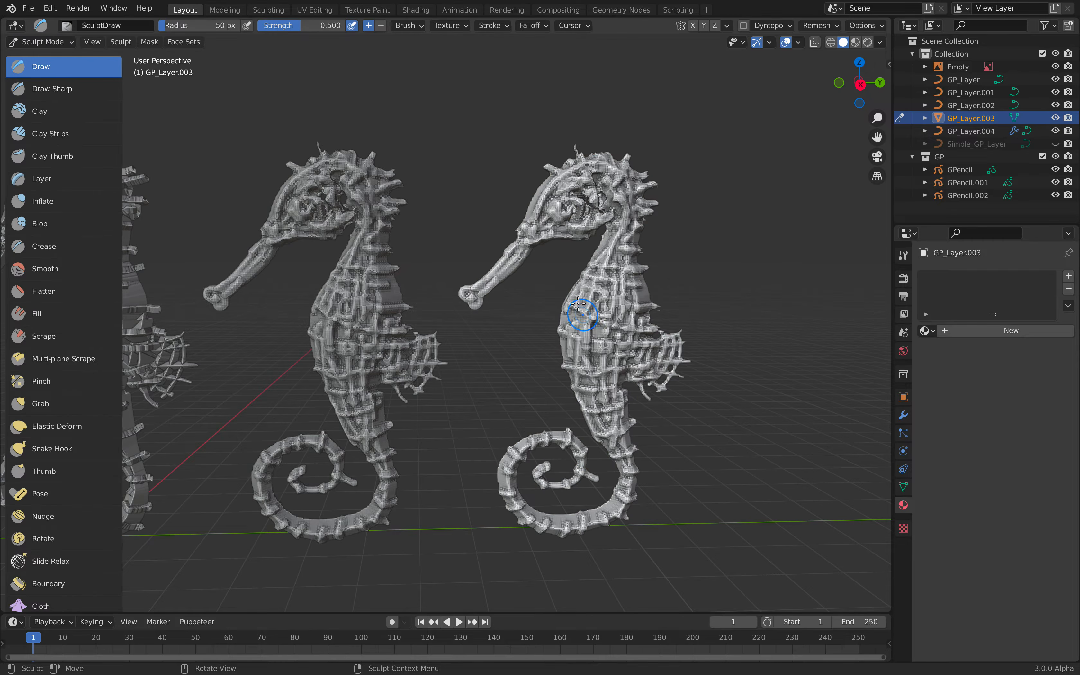
# Smooth the snout, cheek and head of the remeshed seahorse with sculpting strokes.
pyautogui.scroll(3, 581, 293)
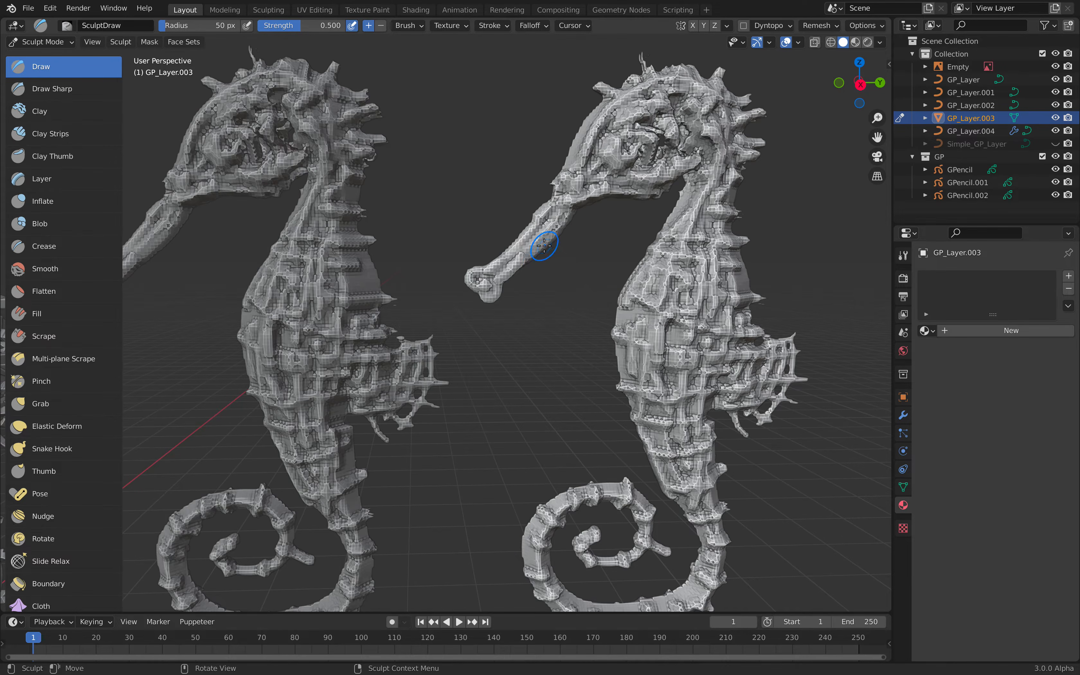
pyautogui.moveTo(573, 231); pyautogui.dragTo(531, 247)
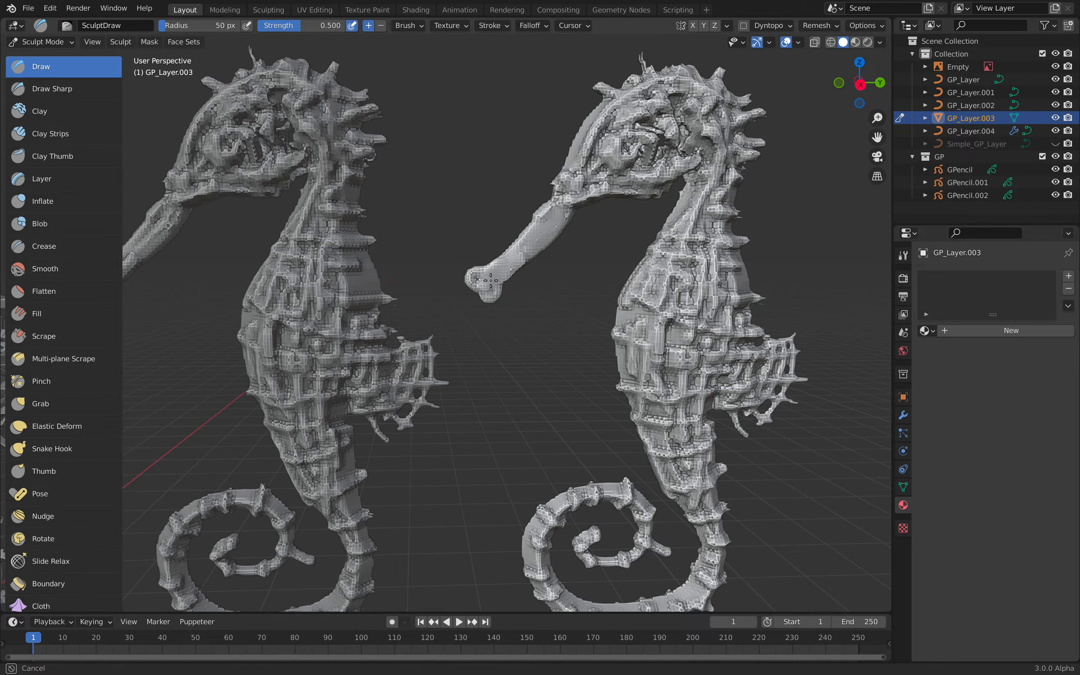
pyautogui.scroll(-1, 504, 279)
pyautogui.moveTo(568, 199)
pyautogui.mouseDown()
pyautogui.moveTo(629, 200)
pyautogui.moveTo(618, 156)
pyautogui.mouseUp()
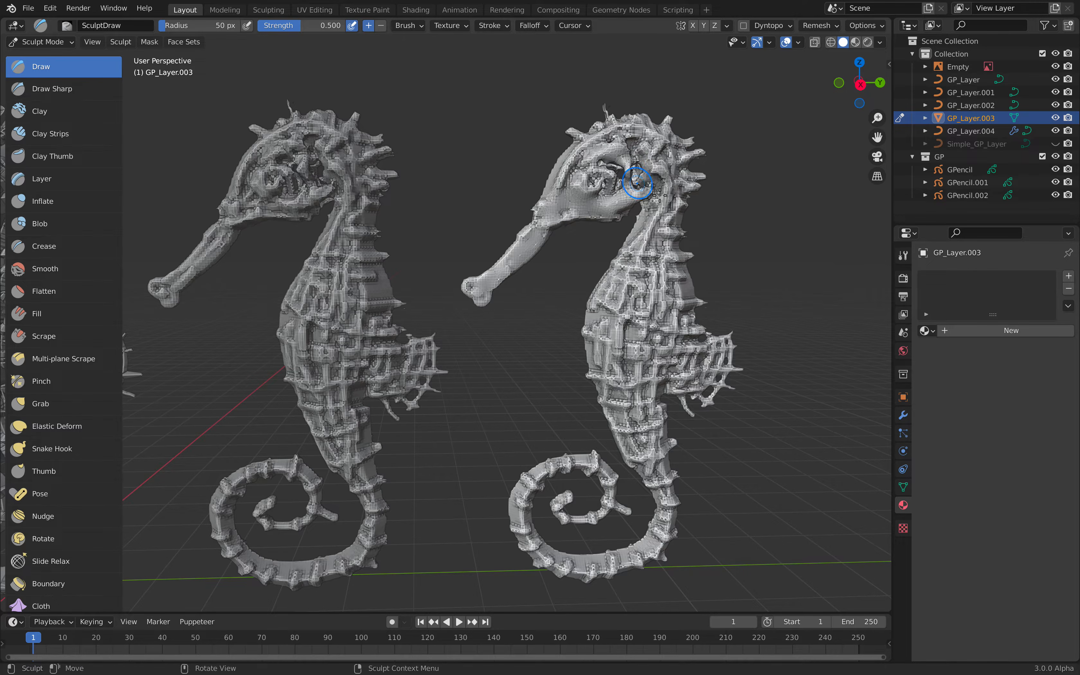
# Smooth the seahorse's belly and lower torso, checking the shape from the back and side.
pyautogui.moveTo(632, 278); pyautogui.dragTo(639, 283)
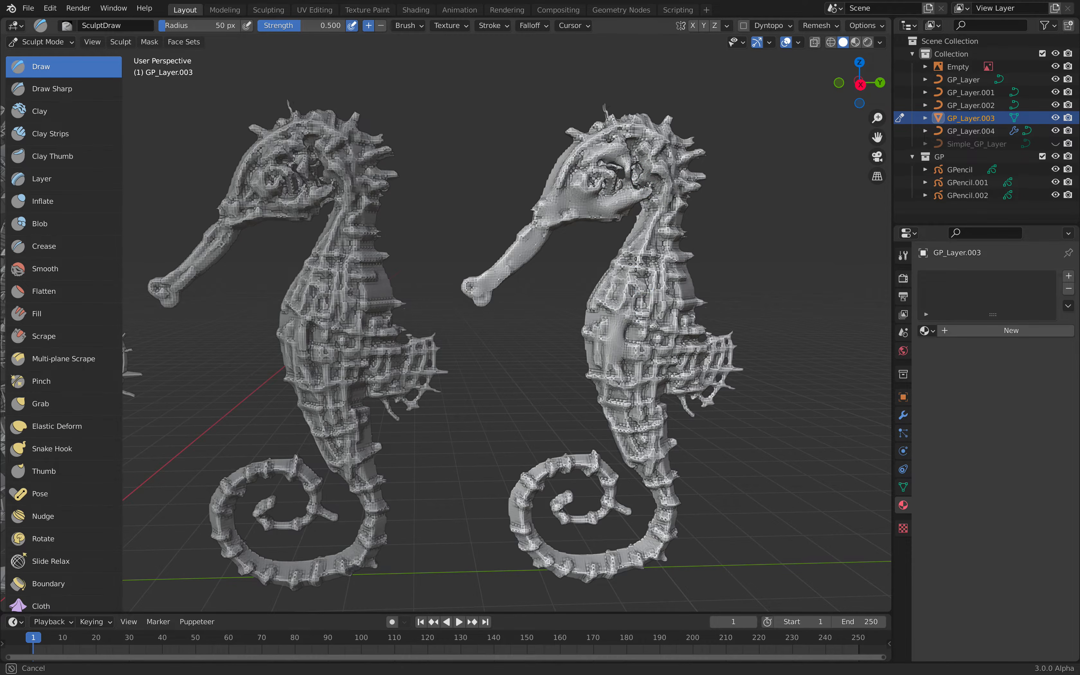
pyautogui.moveTo(609, 364); pyautogui.dragTo(613, 362)
pyautogui.moveTo(612, 362); pyautogui.dragTo(620, 363, button='middle')
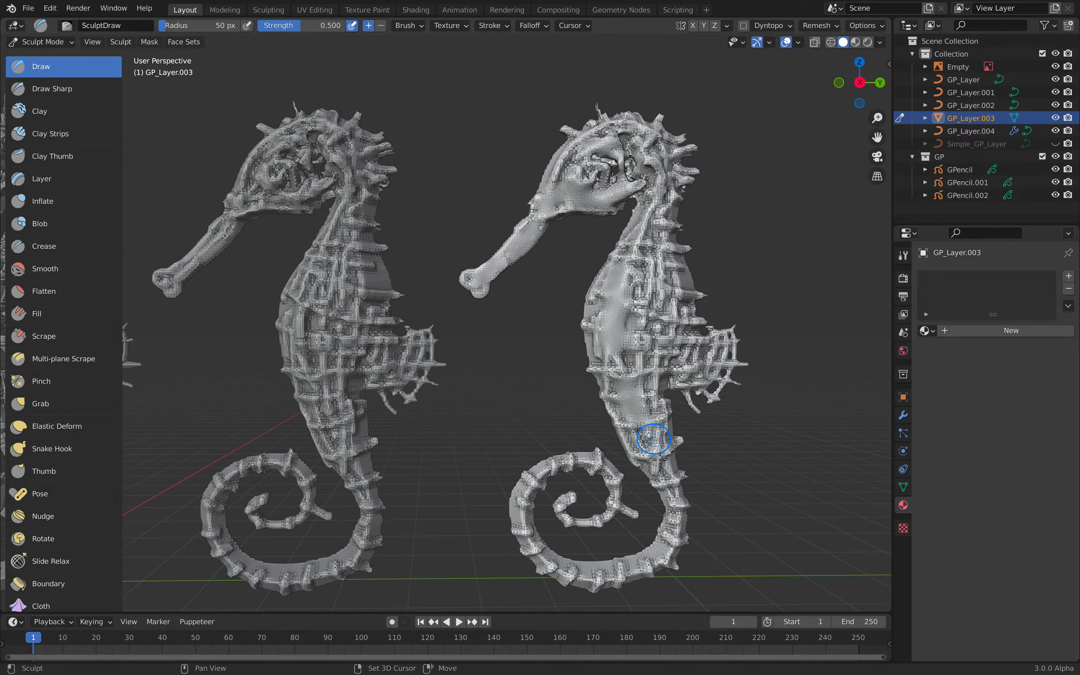
pyautogui.moveTo(677, 270); pyautogui.dragTo(488, 293, button='middle')
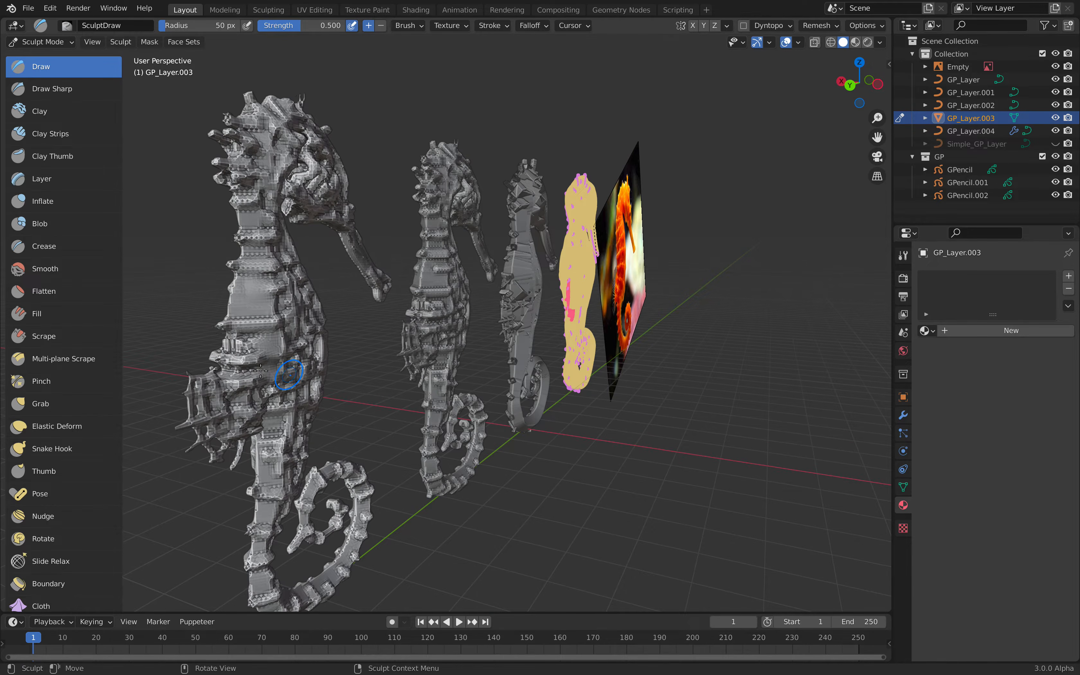
pyautogui.moveTo(279, 372); pyautogui.dragTo(267, 299, button='middle')
pyautogui.moveTo(264, 391); pyautogui.dragTo(609, 355, button='middle')
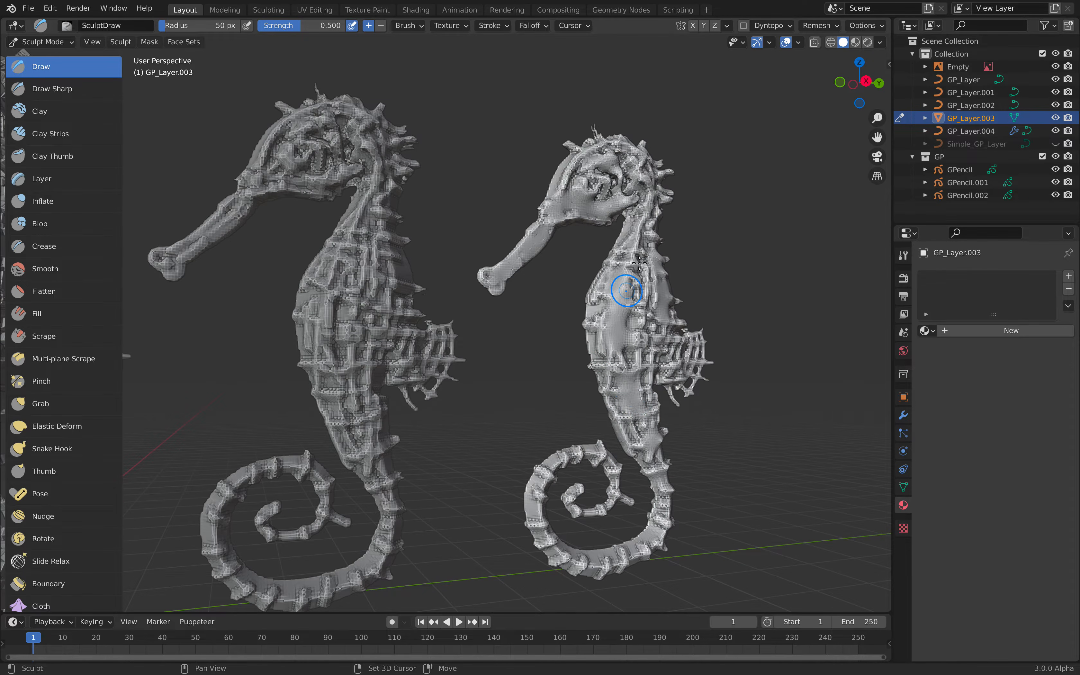
pyautogui.moveTo(638, 182); pyautogui.dragTo(602, 200, button='middle')
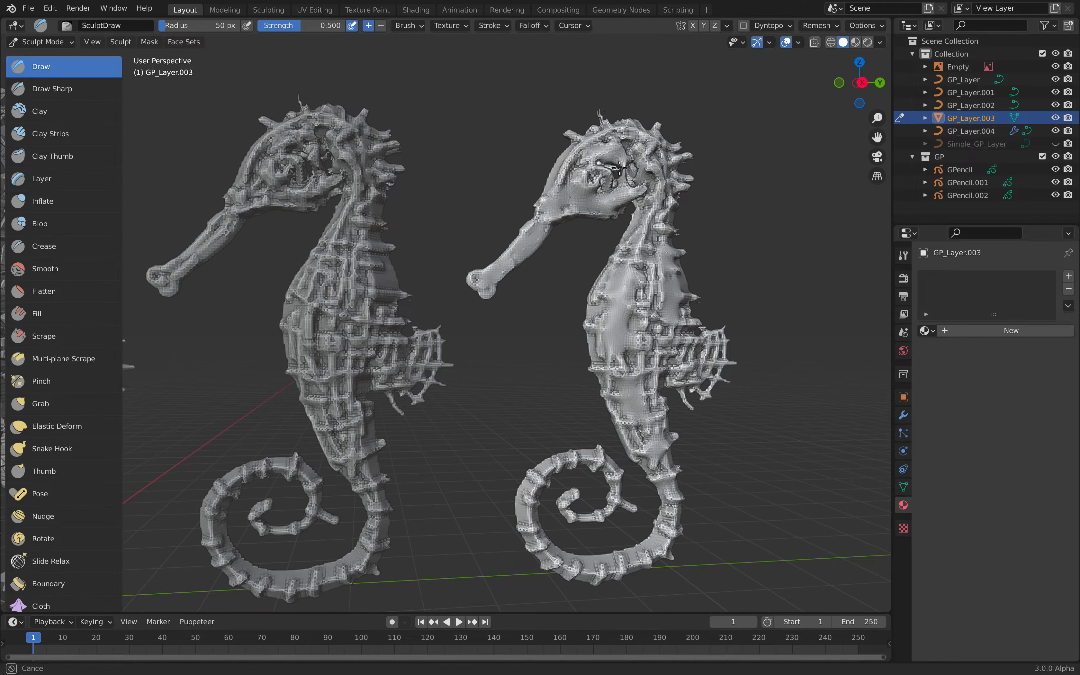
# Enable Dyntopo for sculpting the seahorse mesh.
pyautogui.scroll(6, 613, 183)
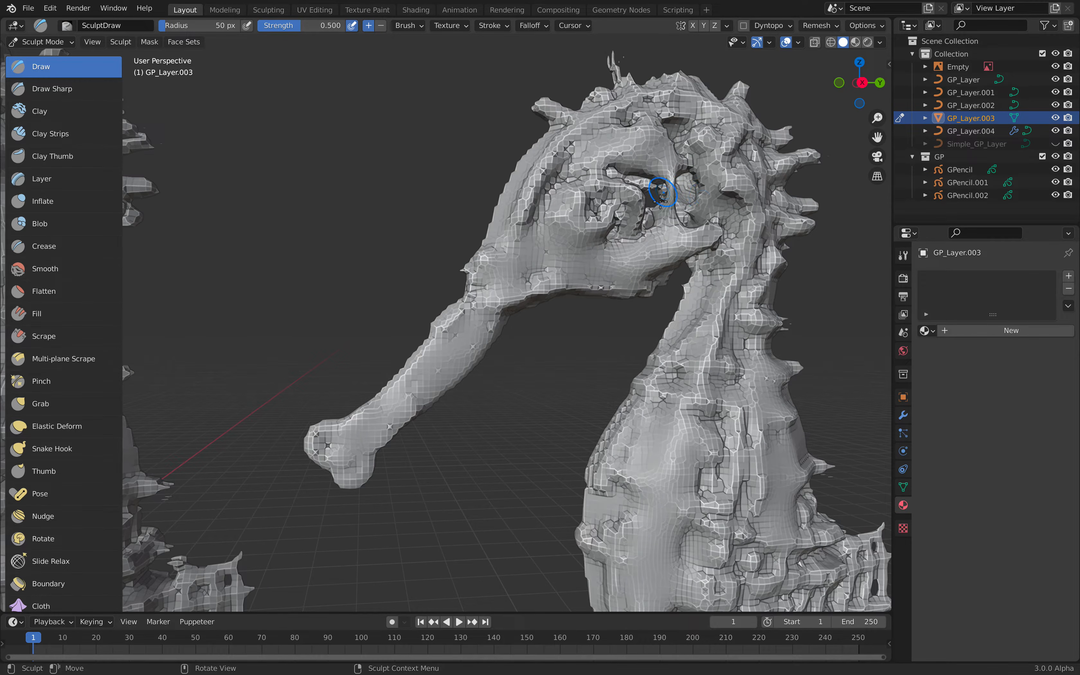
pyautogui.scroll(-3, 661, 195)
pyautogui.keyDown('shift'); pyautogui.moveTo(479, 305); pyautogui.dragTo(674, 244, button='middle'); pyautogui.keyUp('shift')
pyautogui.scroll(-1, 631, 267)
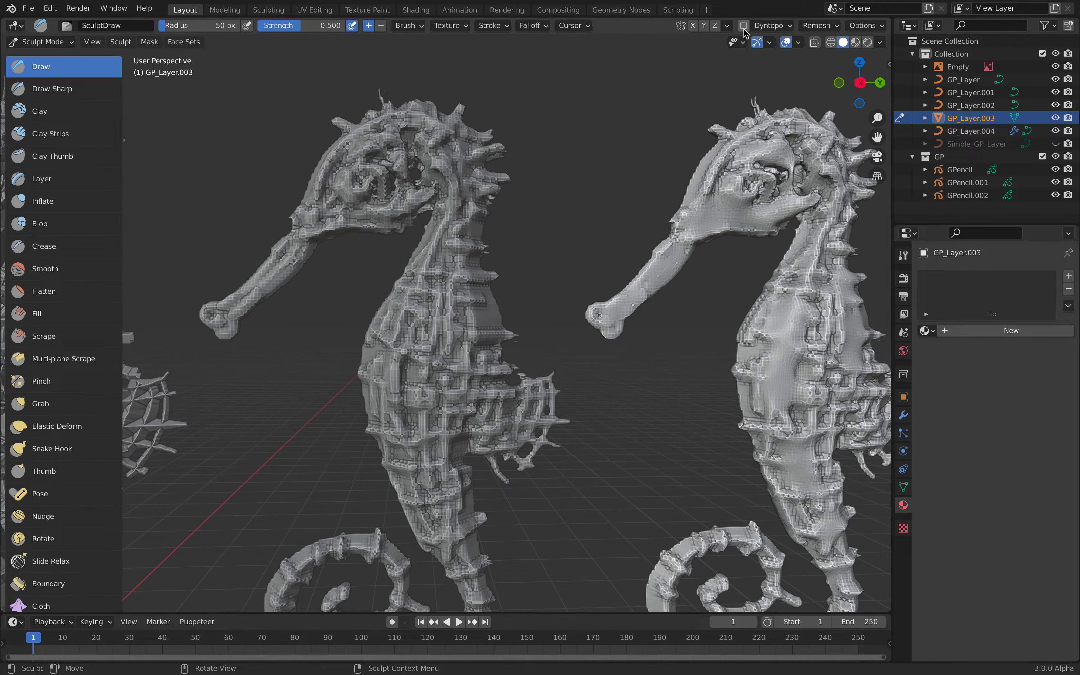
pyautogui.keyDown('shift'); pyautogui.moveTo(716, 227); pyautogui.dragTo(527, 248, button='middle'); pyautogui.keyUp('shift')
pyautogui.scroll(1, 553, 238)
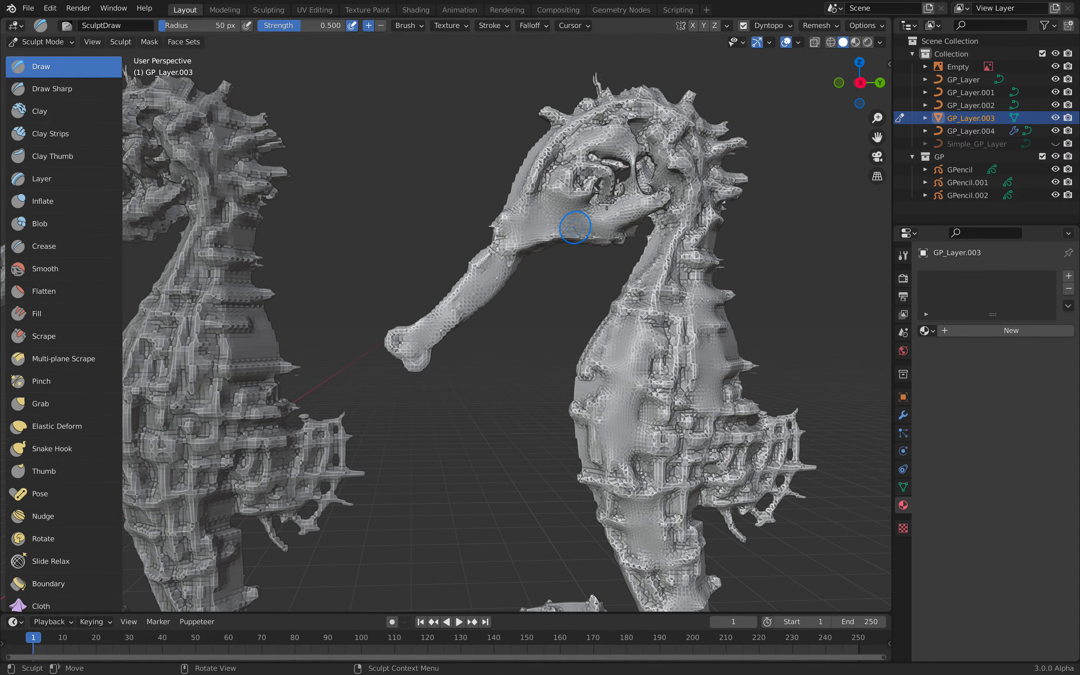
# Smooth the cheek, the snout and the area around the eye with dynamic topology active.
pyautogui.moveTo(589, 167)
pyautogui.mouseDown()
pyautogui.moveTo(588, 184)
pyautogui.moveTo(567, 187)
pyautogui.mouseUp()
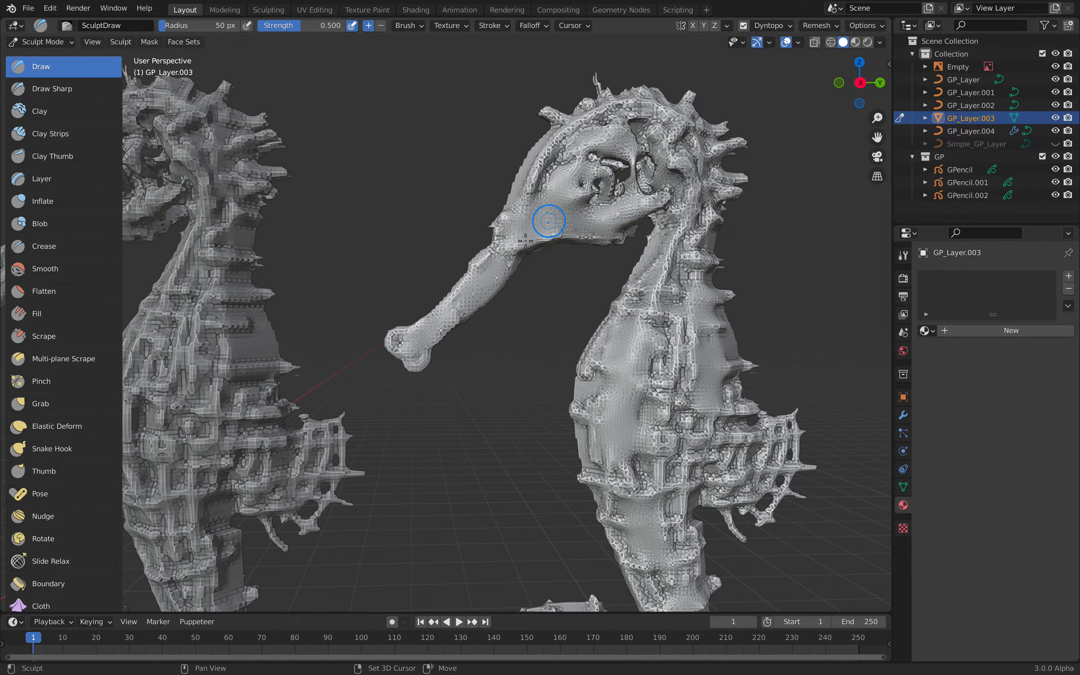
pyautogui.scroll(1, 491, 277)
pyautogui.moveTo(440, 314)
pyautogui.mouseDown()
pyautogui.moveTo(417, 330)
pyautogui.moveTo(493, 270)
pyautogui.moveTo(523, 224)
pyautogui.moveTo(576, 198)
pyautogui.mouseUp()
pyautogui.moveTo(628, 130)
pyautogui.mouseDown()
pyautogui.moveTo(618, 134)
pyautogui.moveTo(647, 130)
pyautogui.moveTo(643, 139)
pyautogui.moveTo(662, 145)
pyautogui.moveTo(633, 120)
pyautogui.moveTo(660, 124)
pyautogui.mouseUp()
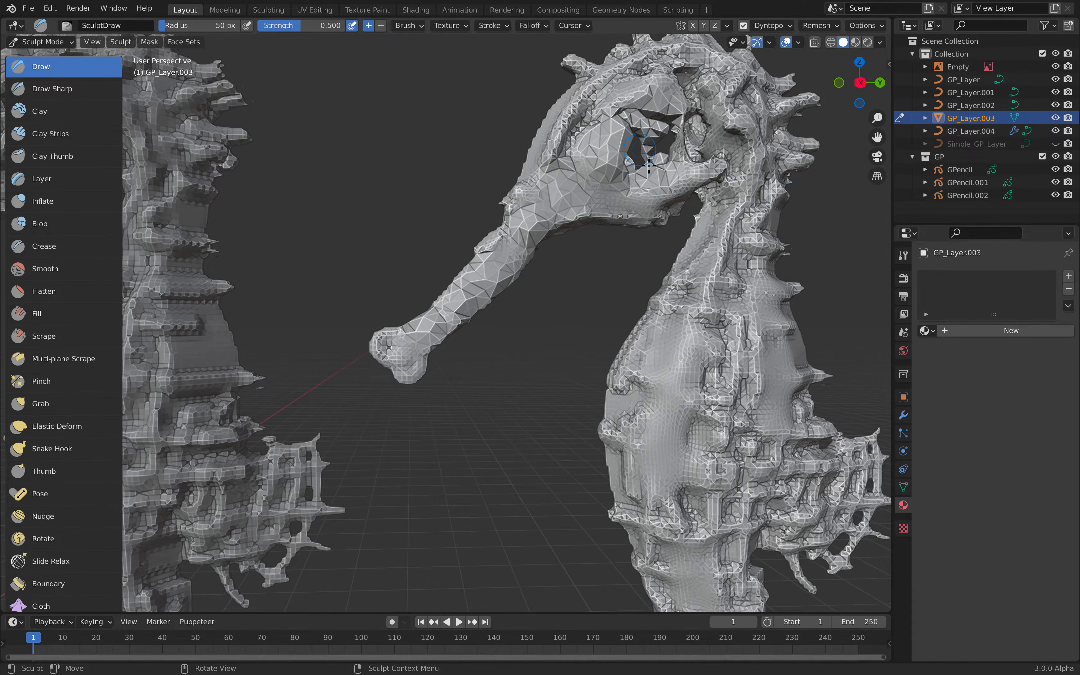
# Sculpt a curved raised rim around the eye with the Draw brush.
pyautogui.scroll(-3, 622, 161)
pyautogui.scroll(5, 468, 230)
pyautogui.scroll(2, 443, 238)
pyautogui.moveTo(442, 219)
pyautogui.mouseDown()
pyautogui.moveTo(486, 192)
pyautogui.moveTo(461, 157)
pyautogui.moveTo(489, 192)
pyautogui.moveTo(461, 211)
pyautogui.mouseUp()
pyautogui.scroll(2, 456, 204)
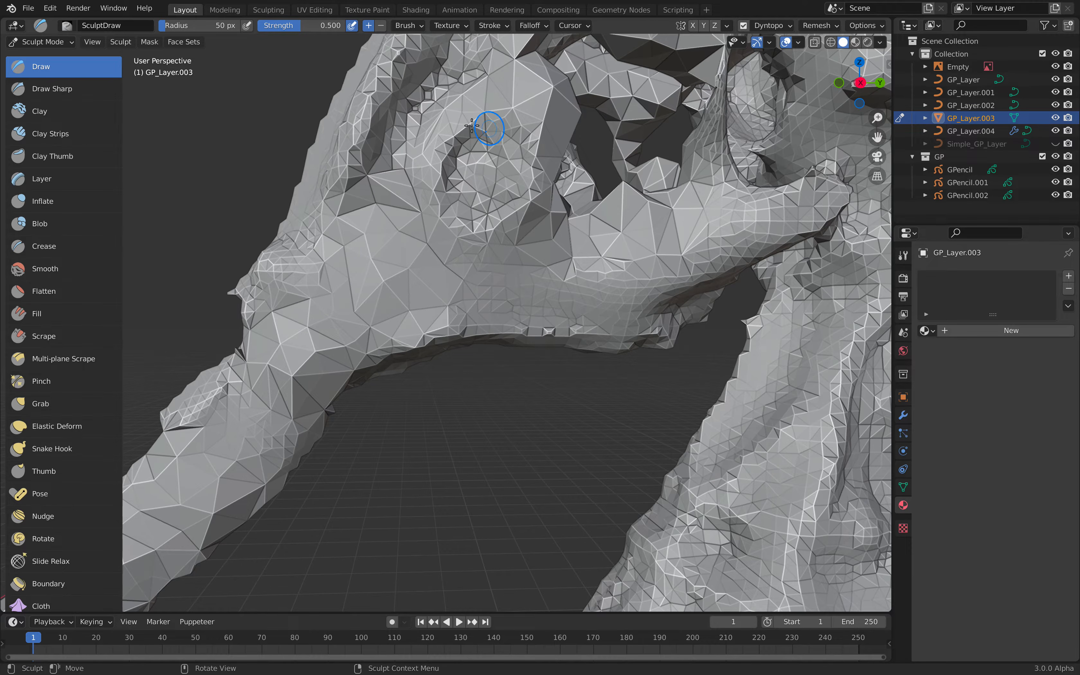
pyautogui.moveTo(470, 120)
pyautogui.mouseDown()
pyautogui.moveTo(526, 134)
pyautogui.moveTo(446, 147)
pyautogui.moveTo(495, 115)
pyautogui.moveTo(500, 143)
pyautogui.mouseUp()
pyautogui.scroll(-5, 653, 268)
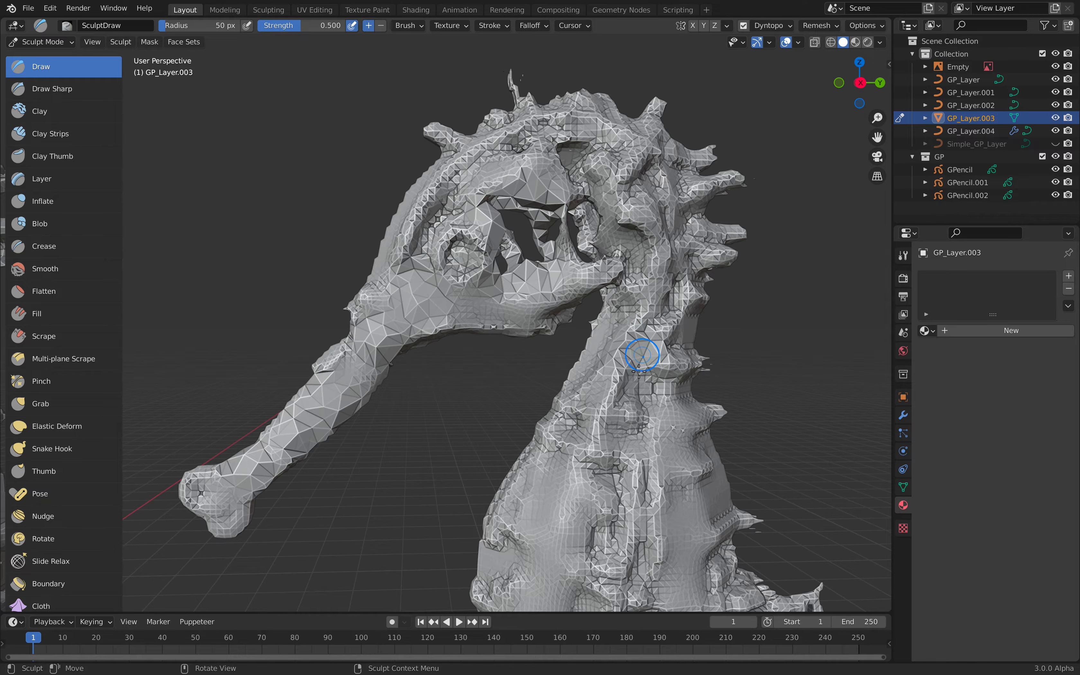
# Smooth the neck, torso and start of the tail with dynamic topology, simplifying the surface.
pyautogui.scroll(-4, 646, 350)
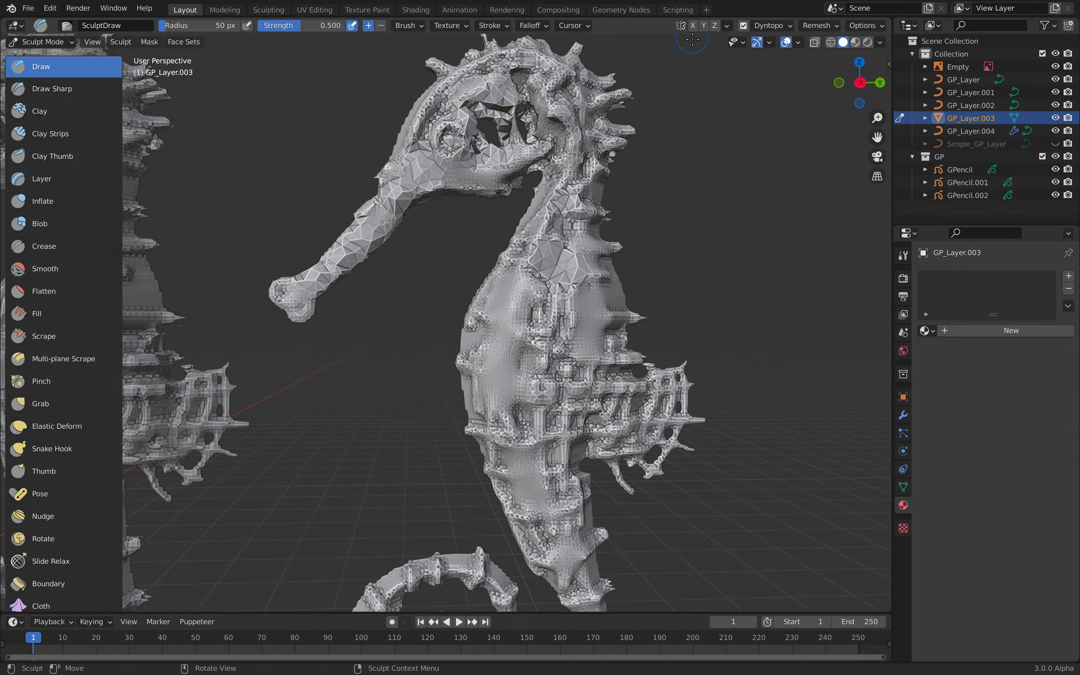
pyautogui.moveTo(535, 278)
pyautogui.mouseDown()
pyautogui.moveTo(504, 415)
pyautogui.moveTo(589, 294)
pyautogui.moveTo(558, 352)
pyautogui.mouseUp()
pyautogui.keyDown('shift'); pyautogui.scroll(-5, 558, 352); pyautogui.keyUp('shift')
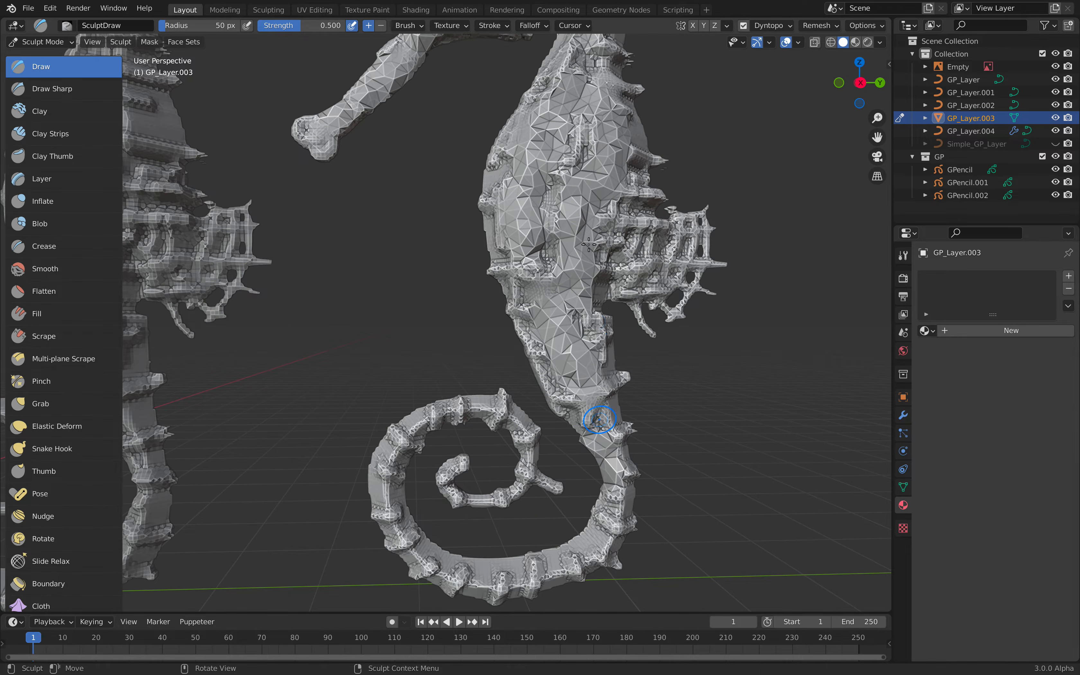
# Draw a raised vertical ridge down the seahorse's upper torso with the Draw brush.
pyautogui.scroll(3, 580, 446)
pyautogui.scroll(2, 634, 263)
pyautogui.moveTo(710, 209); pyautogui.dragTo(727, 344)
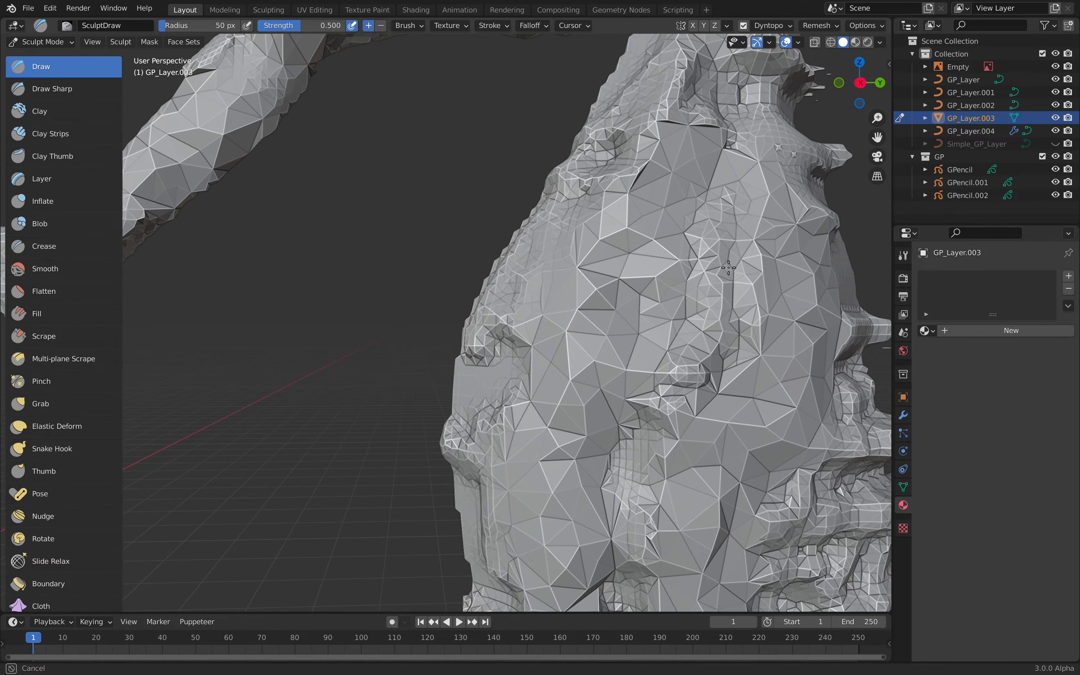
pyautogui.click(766, 27)
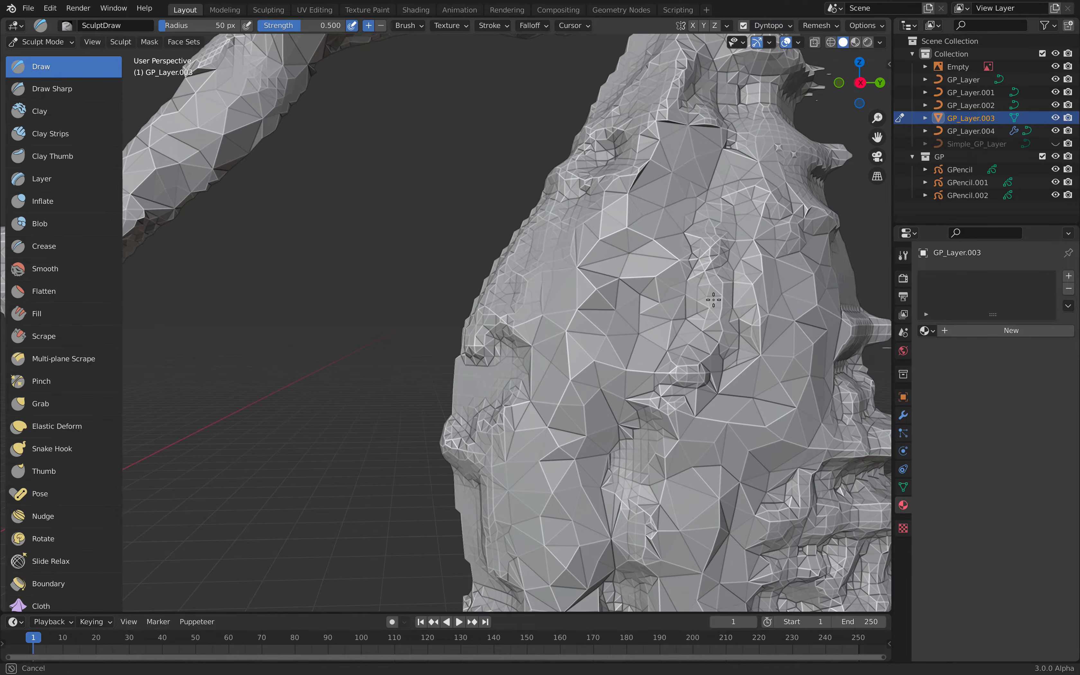
# Build up the rim around the eye socket further with the Draw brush.
pyautogui.scroll(-5, 743, 212)
pyautogui.keyDown('ctrl'); pyautogui.moveTo(531, 292); pyautogui.dragTo(515, 211, button='middle'); pyautogui.keyUp('ctrl')
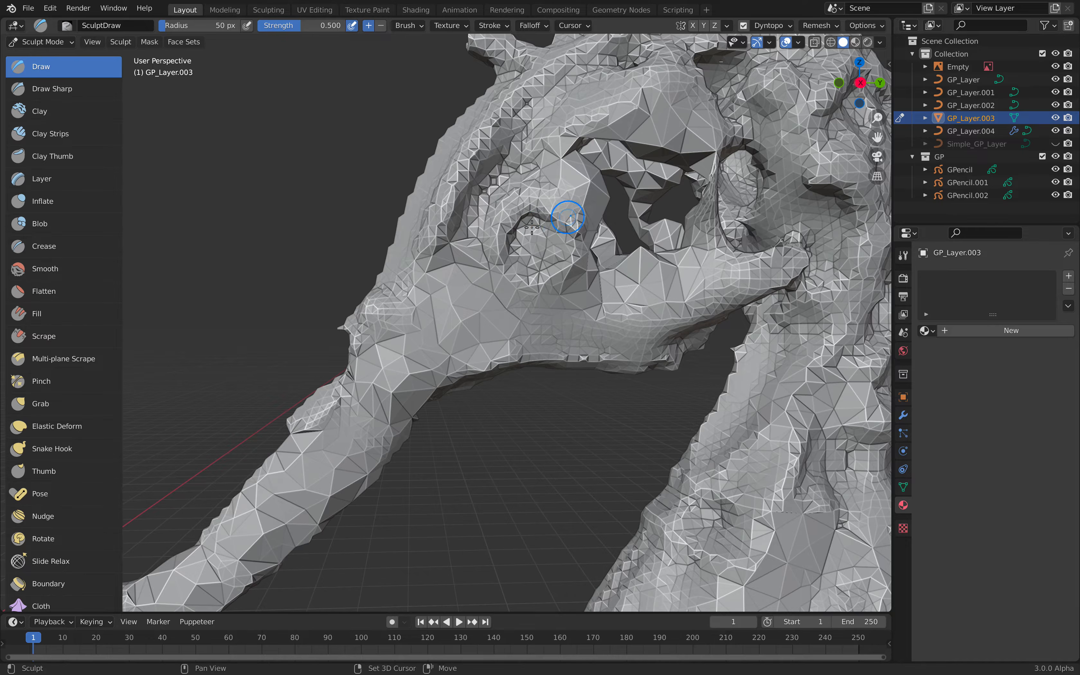
pyautogui.moveTo(509, 241)
pyautogui.mouseDown()
pyautogui.moveTo(537, 236)
pyautogui.moveTo(506, 210)
pyautogui.mouseUp()
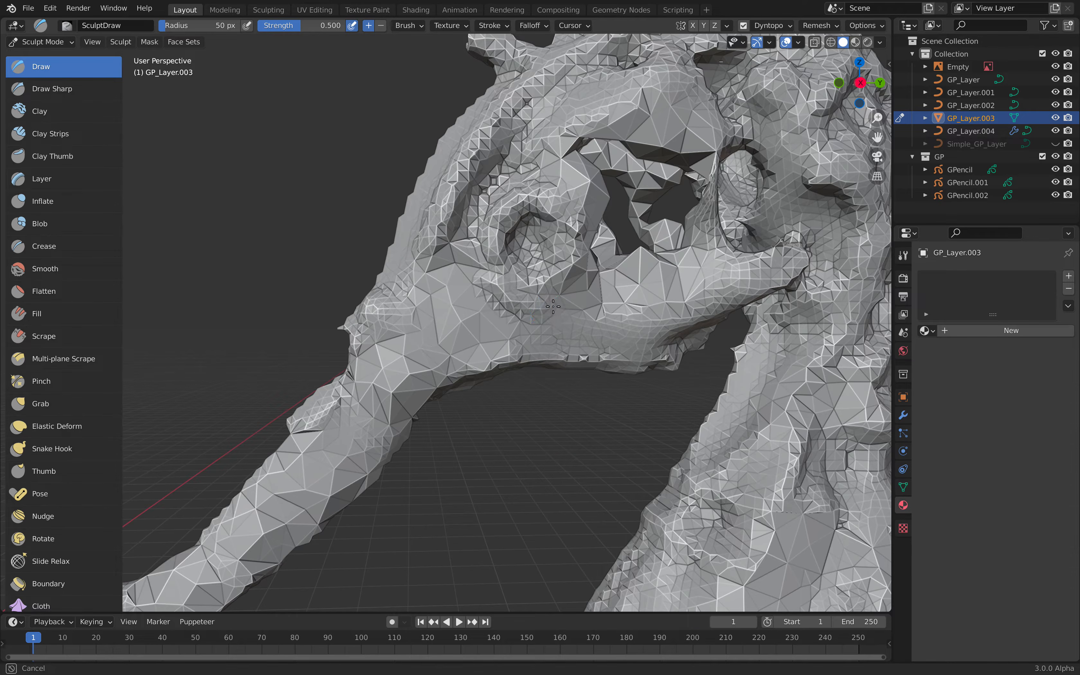
pyautogui.scroll(-8, 551, 306)
pyautogui.moveTo(551, 305)
pyautogui.mouseDown(button='middle')
pyautogui.moveTo(580, 308)
pyautogui.moveTo(545, 312)
pyautogui.mouseUp(button='middle')
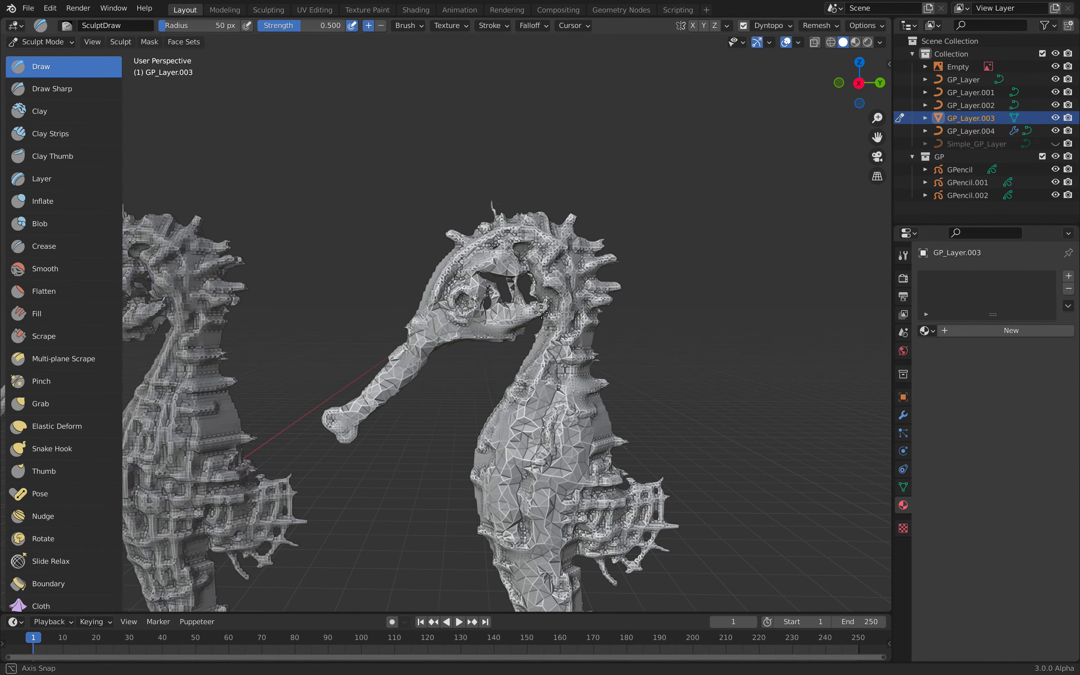
# Sculpt Draw brush strokes from the brow over the head and down along the neck and torso.
pyautogui.scroll(3, 545, 313)
pyautogui.moveTo(467, 250)
pyautogui.mouseDown()
pyautogui.moveTo(468, 232)
pyautogui.moveTo(518, 209)
pyautogui.moveTo(647, 192)
pyautogui.moveTo(552, 120)
pyautogui.mouseUp()
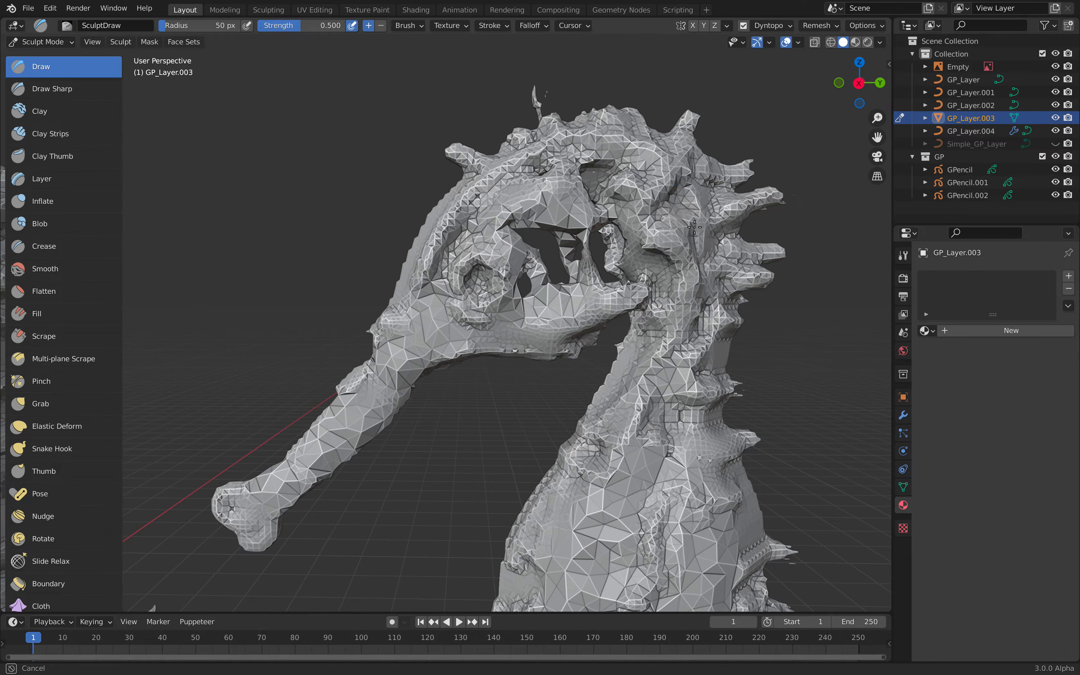
pyautogui.moveTo(693, 336); pyautogui.dragTo(648, 442)
pyautogui.keyDown('shift'); pyautogui.moveTo(651, 449); pyautogui.dragTo(621, 267, button='middle'); pyautogui.keyUp('shift')
pyautogui.moveTo(620, 270)
pyautogui.mouseDown()
pyautogui.moveTo(616, 374)
pyautogui.moveTo(599, 413)
pyautogui.mouseUp()
pyautogui.scroll(-4, 621, 361)
pyautogui.scroll(1, 566, 366)
pyautogui.keyDown('shift'); pyautogui.moveTo(534, 370); pyautogui.dragTo(537, 266, button='middle'); pyautogui.keyUp('shift')
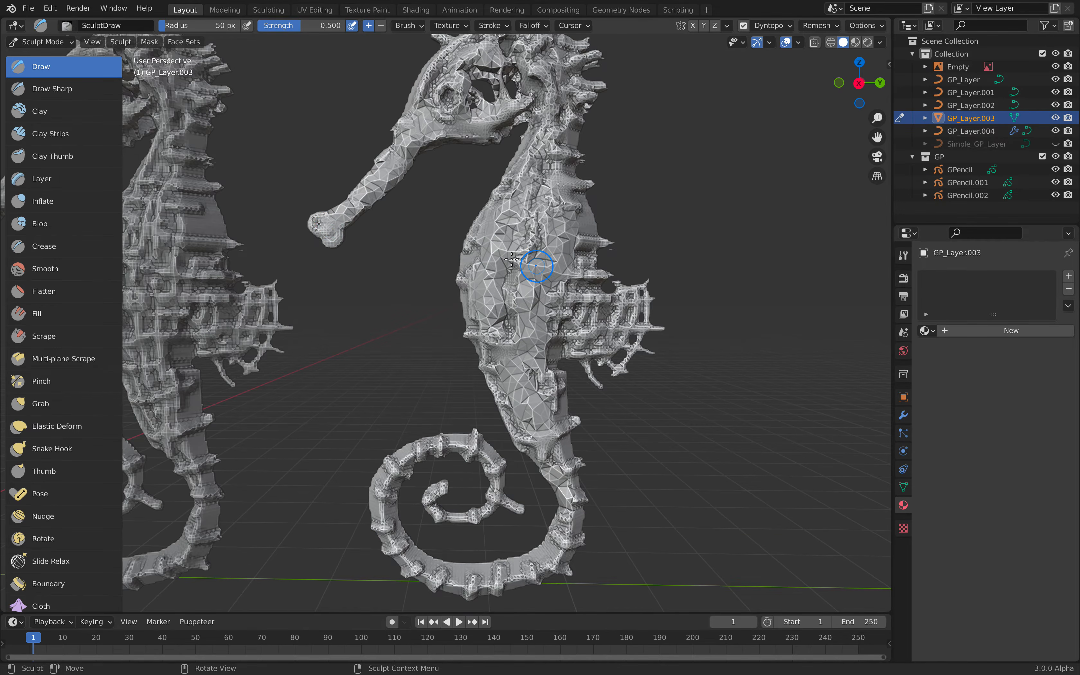
# Pull the spikes at the back of the seahorse's head outward into longer points with the Snake Hook brush.
pyautogui.scroll(-3, 80, 455)
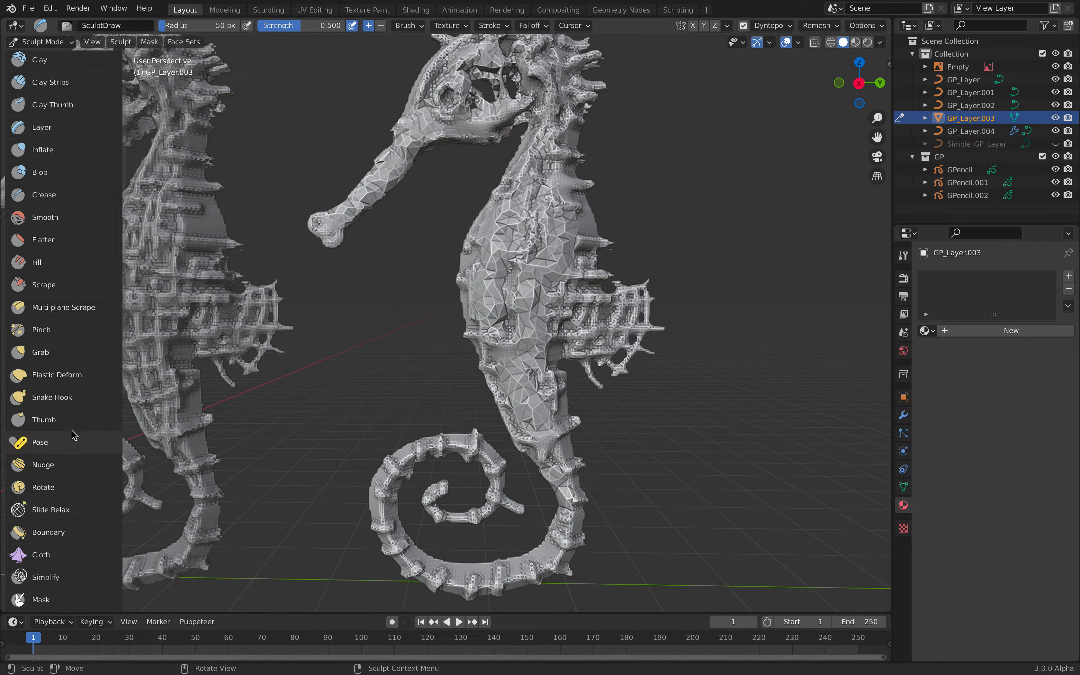
pyautogui.click(52, 397)
pyautogui.scroll(7, 530, 306)
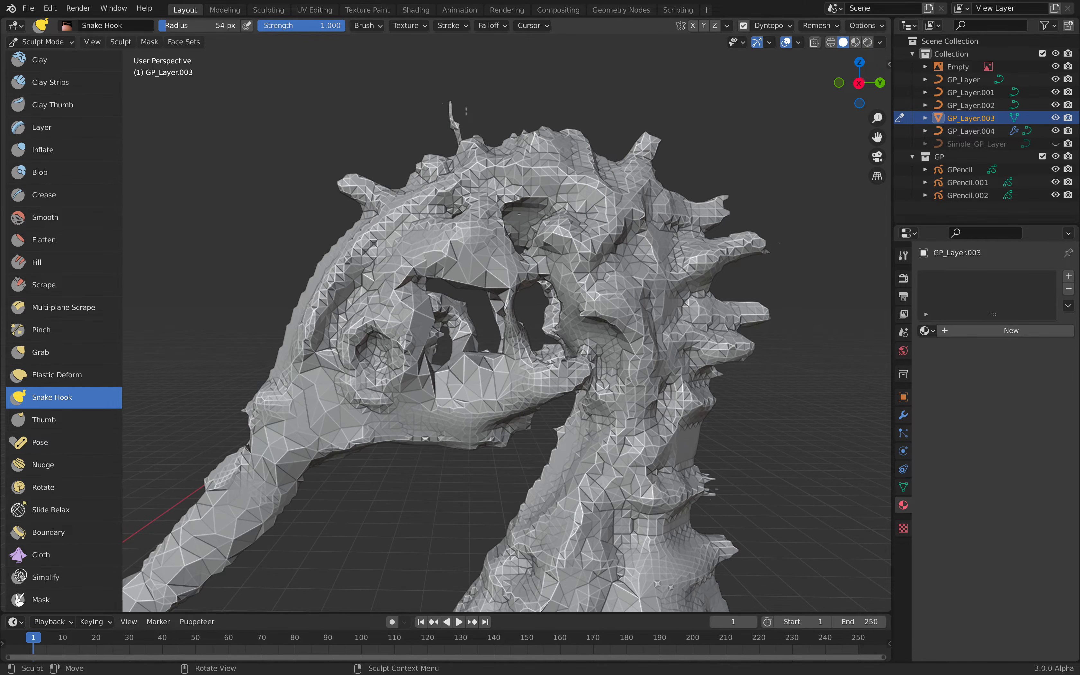
pyautogui.moveTo(655, 127); pyautogui.dragTo(662, 123, button='middle')
pyautogui.moveTo(645, 175)
pyautogui.mouseDown()
pyautogui.moveTo(651, 153)
pyautogui.moveTo(689, 134)
pyautogui.mouseUp()
pyautogui.moveTo(674, 224); pyautogui.dragTo(765, 235)
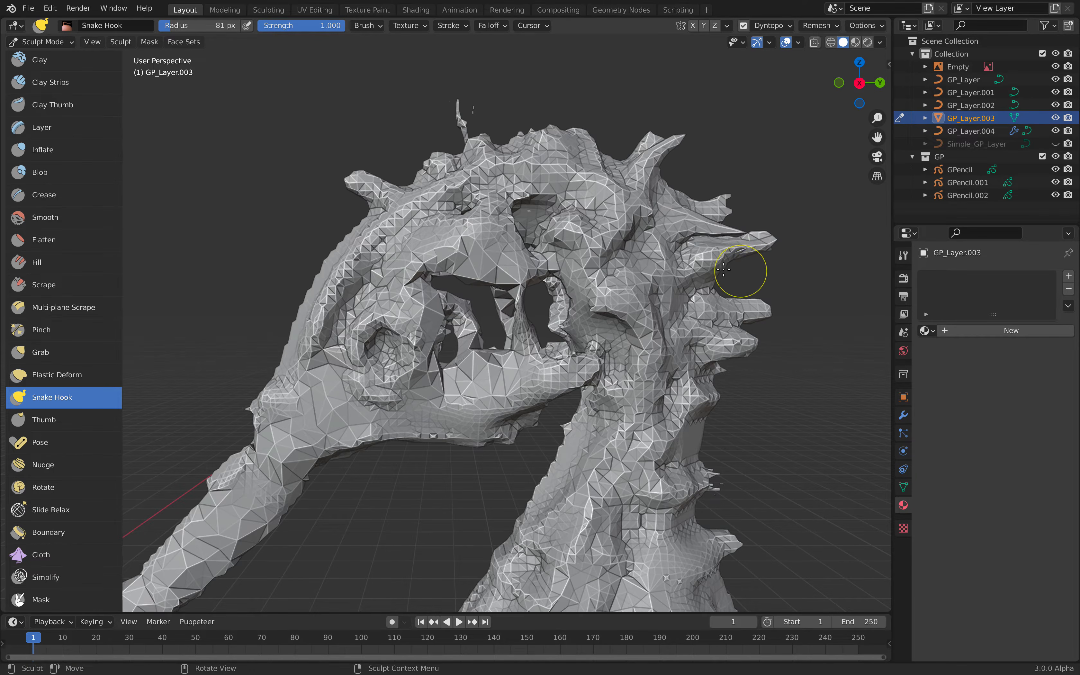
# Extend the spines down the back of the neck and upper back into long points with Snake Hook.
pyautogui.keyDown('shift'); pyautogui.moveTo(730, 297); pyautogui.dragTo(680, 186, button='middle'); pyautogui.keyUp('shift')
pyautogui.scroll(-1, 679, 186)
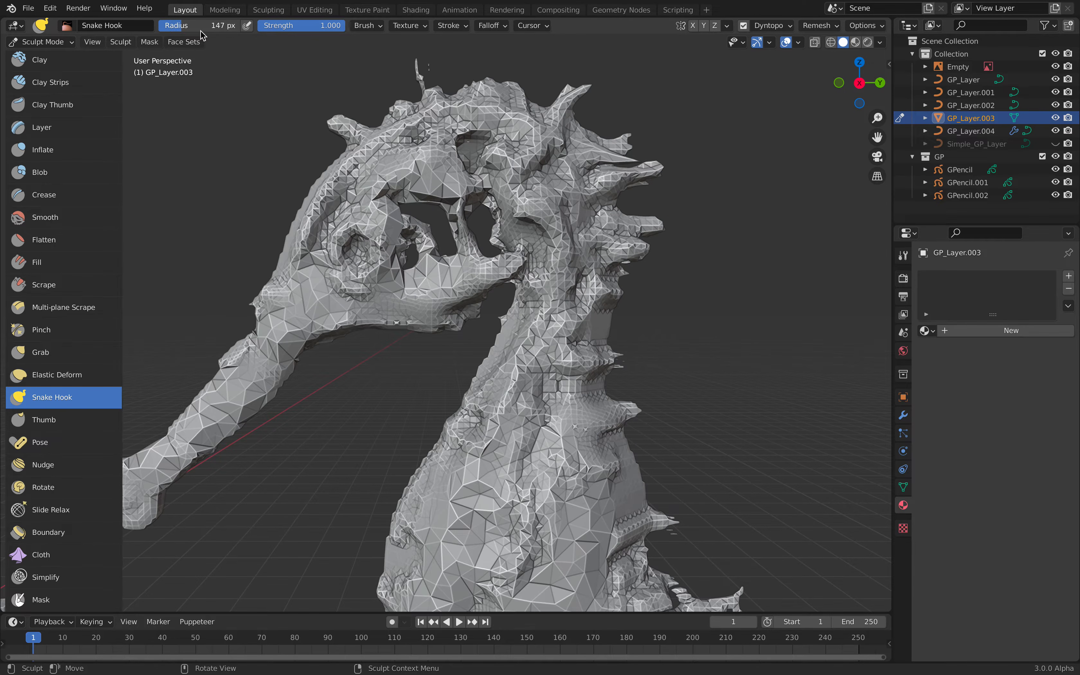
pyautogui.moveTo(606, 251); pyautogui.dragTo(649, 263)
pyautogui.keyDown('shift'); pyautogui.moveTo(653, 336); pyautogui.dragTo(633, 219, button='middle'); pyautogui.keyUp('shift')
pyautogui.moveTo(581, 244); pyautogui.dragTo(656, 240)
pyautogui.keyDown('shift'); pyautogui.moveTo(668, 303); pyautogui.dragTo(654, 246, button='middle'); pyautogui.keyUp('shift')
pyautogui.moveTo(582, 261); pyautogui.dragTo(635, 251)
pyautogui.moveTo(590, 342); pyautogui.dragTo(653, 346)
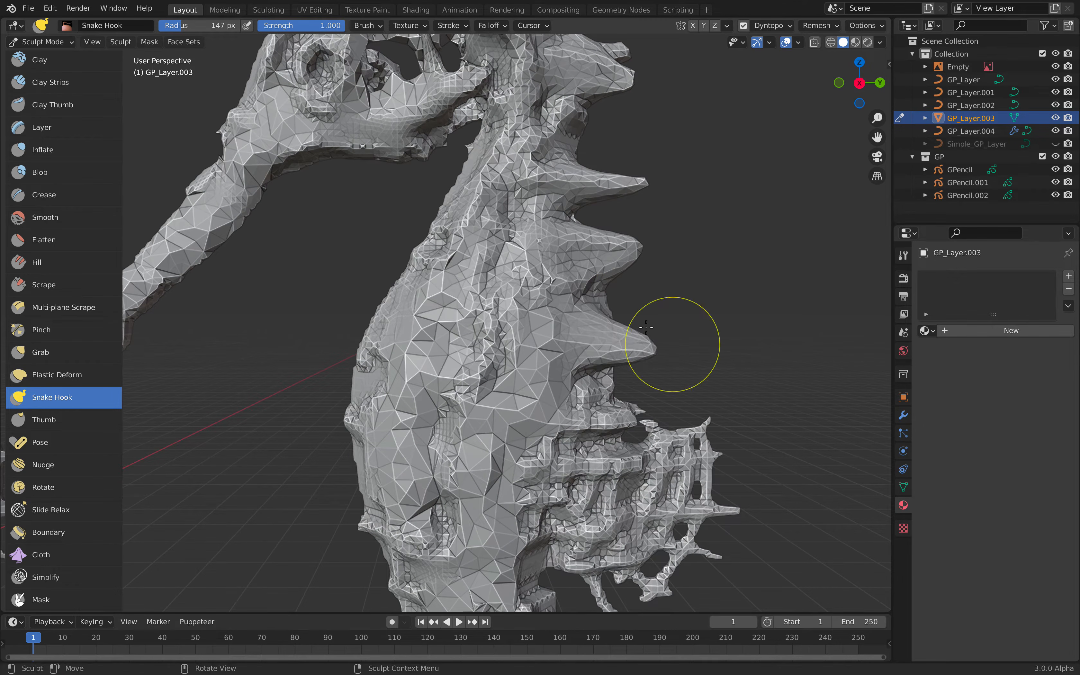
# Pull out pointed spines along the lower back and the start of the tail with Snake Hook.
pyautogui.keyDown('shift'); pyautogui.moveTo(672, 346); pyautogui.dragTo(642, 206, button='middle'); pyautogui.keyUp('shift')
pyautogui.moveTo(556, 283)
pyautogui.mouseDown()
pyautogui.moveTo(627, 275)
pyautogui.moveTo(636, 255)
pyautogui.mouseUp()
pyautogui.scroll(-3, 636, 255)
pyautogui.scroll(2, 549, 420)
pyautogui.keyDown('shift'); pyautogui.moveTo(545, 421); pyautogui.dragTo(602, 285, button='middle'); pyautogui.keyUp('shift')
pyautogui.scroll(1, 578, 359)
pyautogui.moveTo(600, 385); pyautogui.dragTo(636, 376)
pyautogui.keyDown('shift'); pyautogui.moveTo(626, 434); pyautogui.dragTo(586, 325, button='middle'); pyautogui.keyUp('shift')
pyautogui.moveTo(572, 350)
pyautogui.mouseDown()
pyautogui.moveTo(614, 341)
pyautogui.moveTo(600, 364)
pyautogui.moveTo(658, 370)
pyautogui.mouseUp()
# Pull the ridges along the underside of the tail curl downward into sharp spikes.
pyautogui.scroll(3, 593, 365)
pyautogui.moveTo(600, 481); pyautogui.dragTo(637, 496)
pyautogui.keyDown('shift'); pyautogui.moveTo(571, 578); pyautogui.dragTo(595, 371, button='middle'); pyautogui.keyUp('shift')
pyautogui.moveTo(596, 374); pyautogui.dragTo(636, 416)
pyautogui.moveTo(506, 398); pyautogui.dragTo(529, 455)
pyautogui.moveTo(393, 441); pyautogui.dragTo(390, 496)
pyautogui.moveTo(316, 447); pyautogui.dragTo(320, 493)
pyautogui.scroll(-1, 336, 488)
pyautogui.keyDown('shift'); pyautogui.moveTo(332, 484); pyautogui.dragTo(495, 509, button='middle'); pyautogui.keyUp('shift')
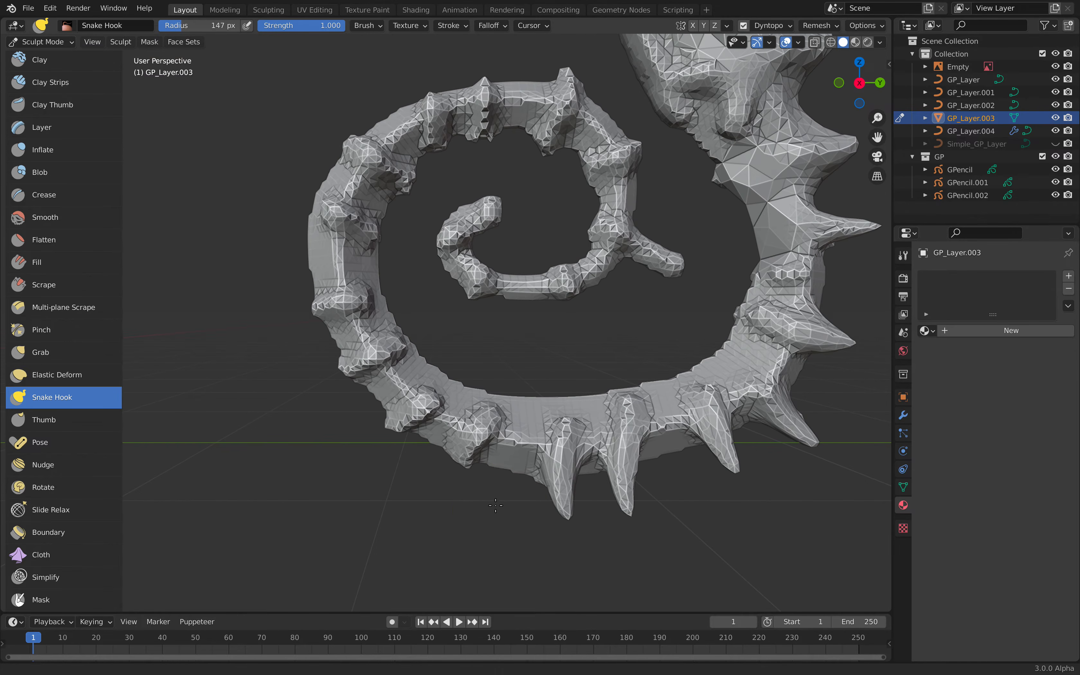
# Extend the ridges on the front outer side of the tail coil into outward-pointing spikes.
pyautogui.moveTo(473, 448); pyautogui.dragTo(448, 475)
pyautogui.moveTo(415, 413); pyautogui.dragTo(382, 443)
pyautogui.moveTo(371, 354); pyautogui.dragTo(331, 373)
pyautogui.moveTo(351, 295); pyautogui.dragTo(308, 287)
pyautogui.moveTo(347, 222); pyautogui.dragTo(312, 205)
pyautogui.moveTo(330, 252)
pyautogui.mouseDown()
pyautogui.moveTo(338, 303)
pyautogui.moveTo(301, 309)
pyautogui.mouseUp()
pyautogui.moveTo(328, 228); pyautogui.dragTo(291, 205)
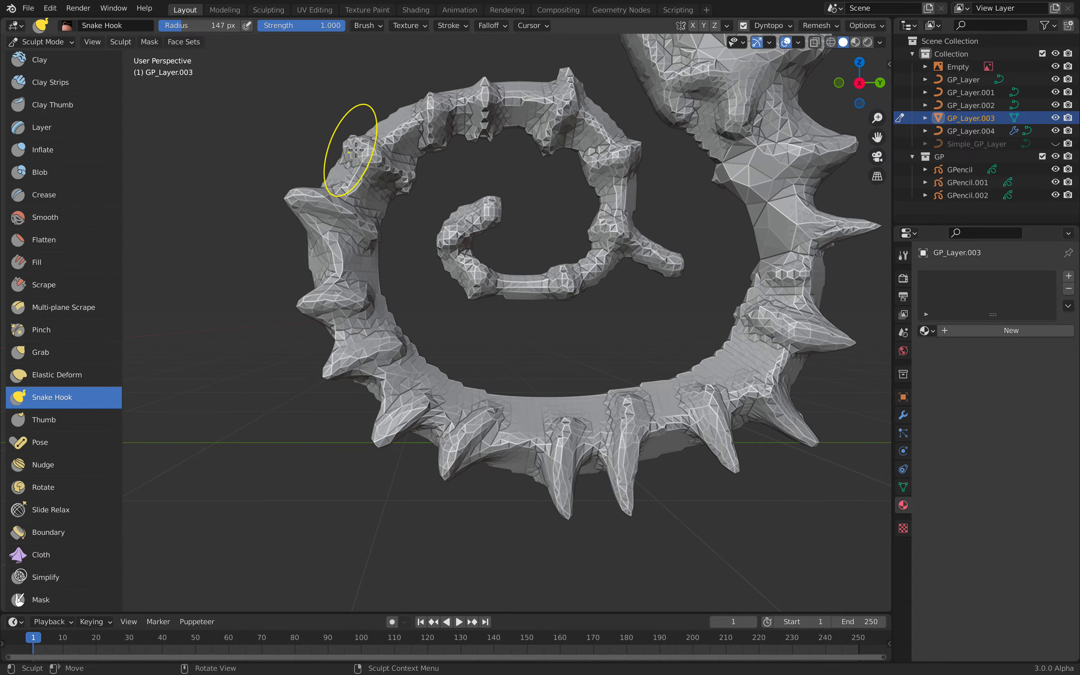
# Pull the front of the belly and chest forward with Snake Hook to form rounded bulges.
pyautogui.scroll(-5, 474, 140)
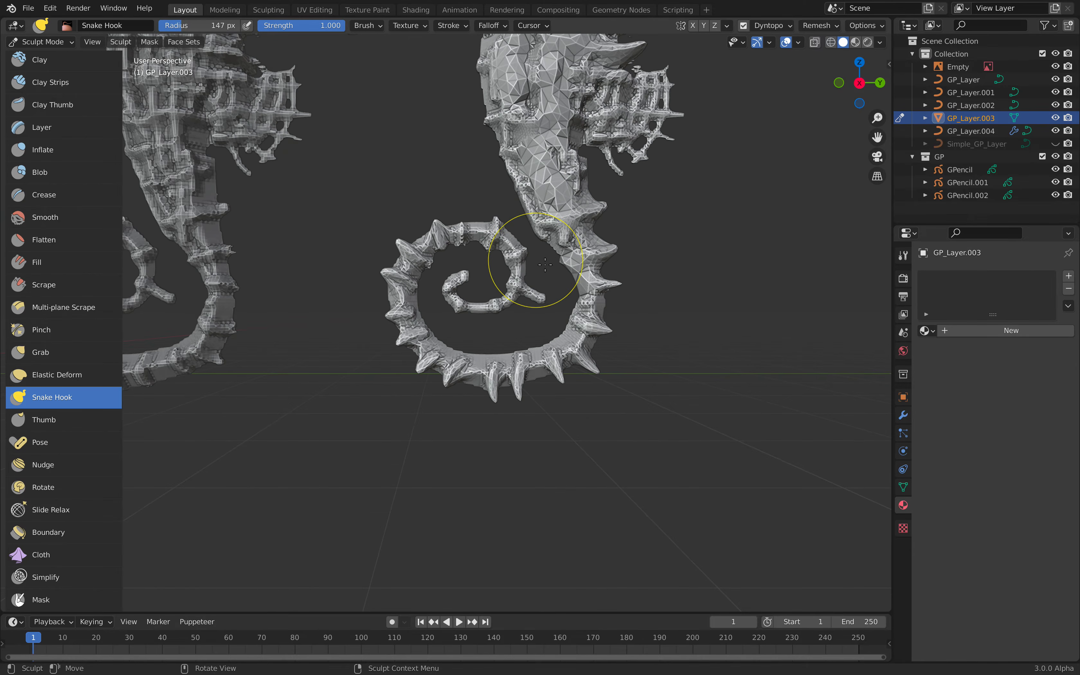
pyautogui.scroll(-3, 541, 265)
pyautogui.keyDown('shift'); pyautogui.moveTo(530, 188); pyautogui.dragTo(519, 344, button='middle'); pyautogui.keyUp('shift')
pyautogui.scroll(4, 518, 342)
pyautogui.moveTo(486, 341); pyautogui.dragTo(452, 329)
pyautogui.moveTo(498, 286); pyautogui.dragTo(483, 282)
pyautogui.moveTo(533, 234); pyautogui.dragTo(512, 224)
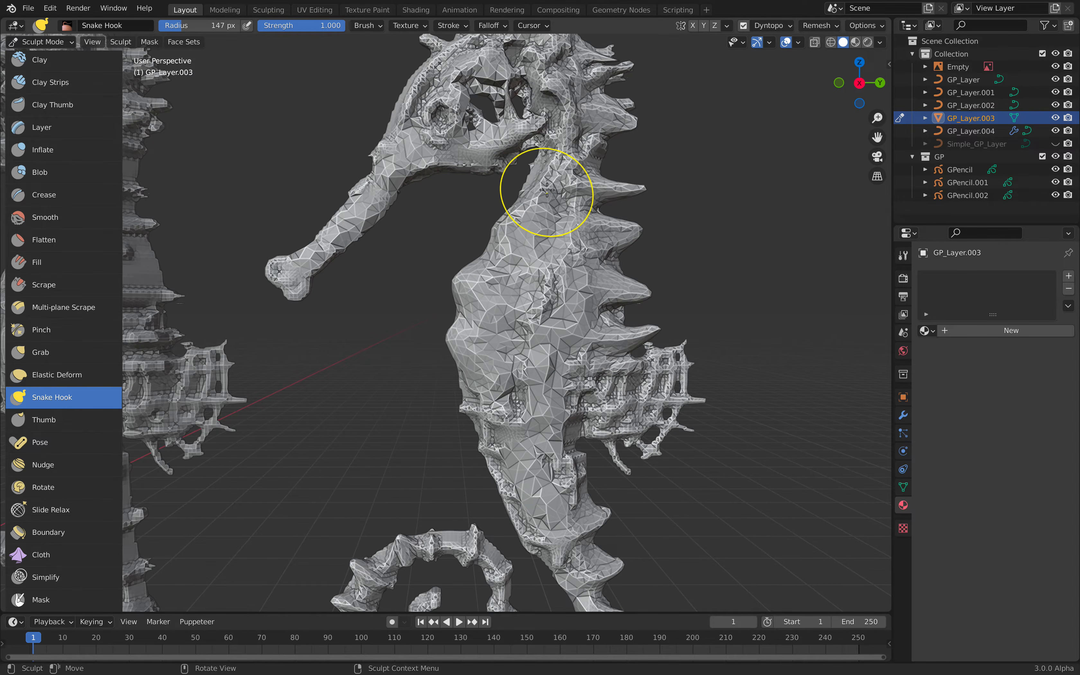
# Pull out long spikes around the crown, brow and back of the head with Snake Hook.
pyautogui.scroll(5, 545, 189)
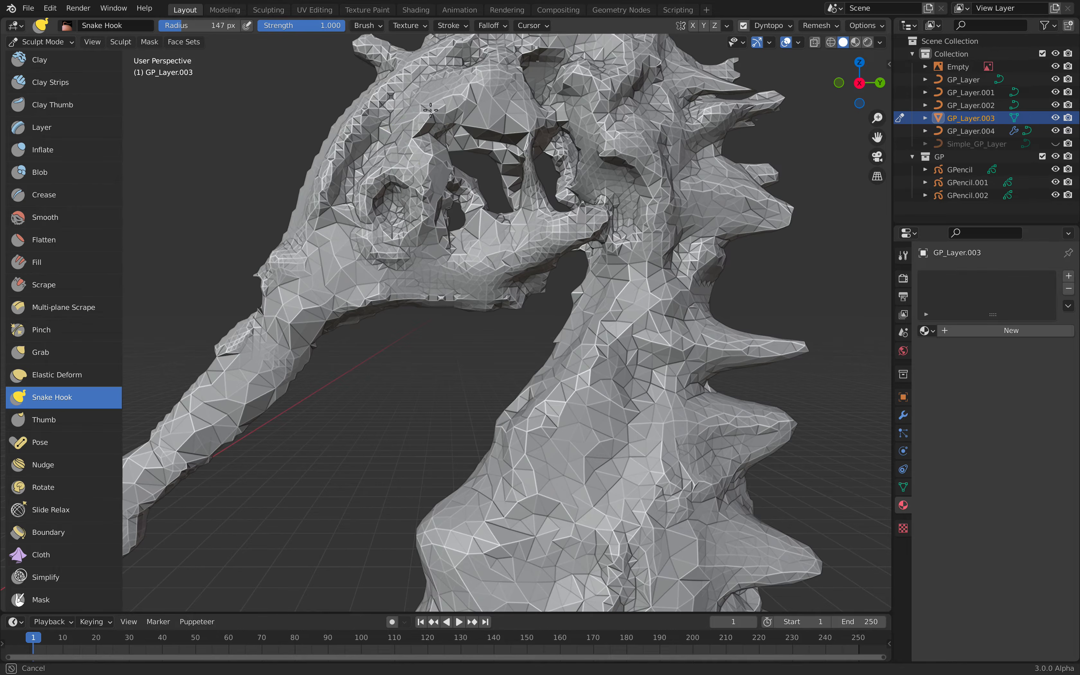
pyautogui.scroll(-6, 513, 134)
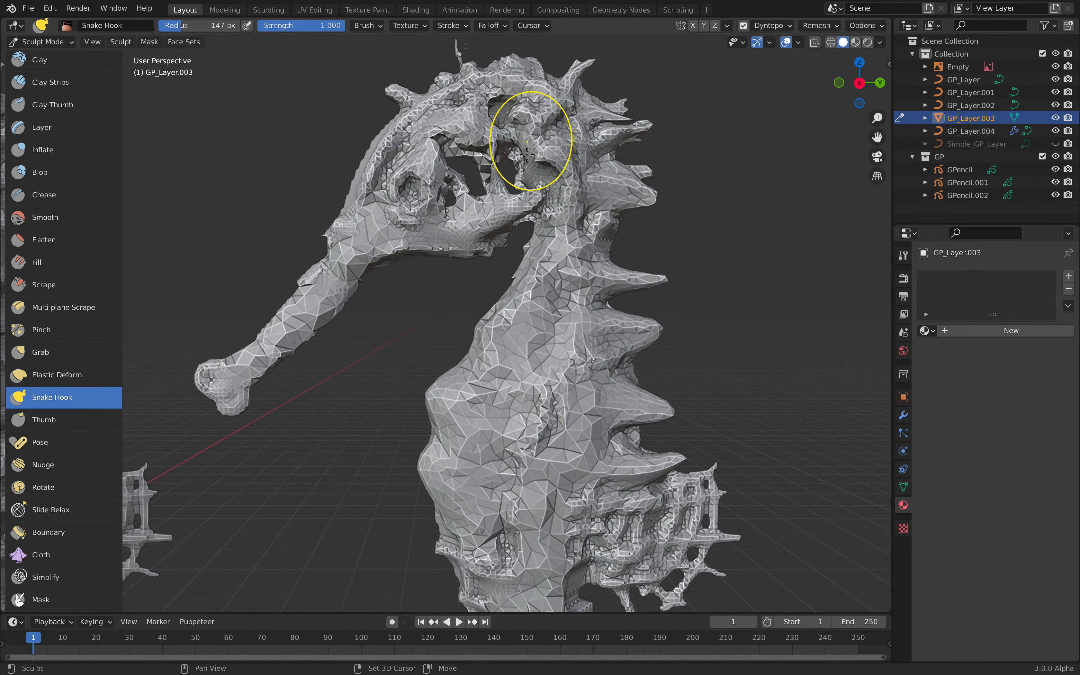
pyautogui.keyDown('shift'); pyautogui.moveTo(542, 265); pyautogui.dragTo(572, 406, button='middle'); pyautogui.keyUp('shift')
pyautogui.keyDown('ctrl'); pyautogui.moveTo(573, 407); pyautogui.dragTo(504, 289, button='middle'); pyautogui.keyUp('ctrl')
pyautogui.moveTo(504, 289); pyautogui.dragTo(478, 206)
pyautogui.moveTo(598, 264); pyautogui.dragTo(624, 193)
pyautogui.moveTo(657, 283); pyautogui.dragTo(703, 231)
pyautogui.moveTo(710, 331); pyautogui.dragTo(796, 334)
pyautogui.moveTo(431, 324); pyautogui.dragTo(380, 261)
# Sculpt raised and sunken detail along the snout from its tip up to the head with the Draw brush.
pyautogui.keyDown('ctrl'); pyautogui.moveTo(382, 268); pyautogui.dragTo(448, 355, button='middle'); pyautogui.keyUp('ctrl')
pyautogui.moveTo(397, 385)
pyautogui.keyDown('ctrl'); pyautogui.mouseDown(button='middle')
pyautogui.moveTo(393, 451)
pyautogui.moveTo(250, 268)
pyautogui.moveTo(167, 131)
pyautogui.mouseUp(button='middle'); pyautogui.keyUp('ctrl')
pyautogui.press('x')
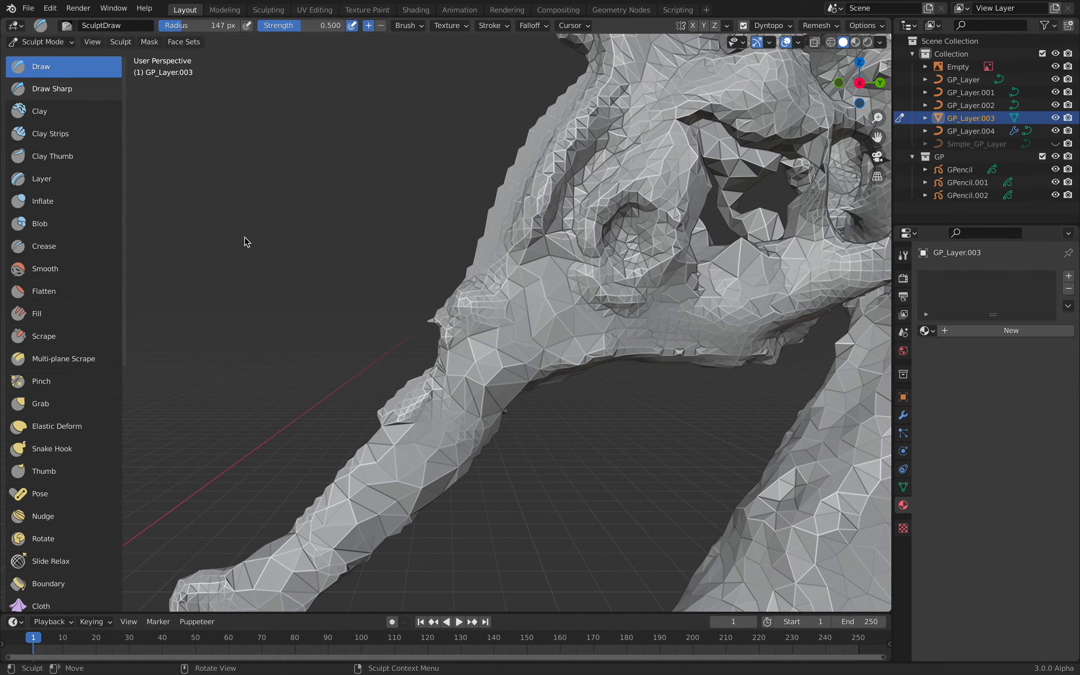
pyautogui.keyDown('shift'); pyautogui.moveTo(402, 435); pyautogui.dragTo(509, 331, button='middle'); pyautogui.keyUp('shift')
pyautogui.scroll(3, 459, 397)
pyautogui.moveTo(468, 402); pyautogui.dragTo(495, 460)
pyautogui.moveTo(455, 473)
pyautogui.keyDown('shift'); pyautogui.mouseDown(button='middle')
pyautogui.moveTo(468, 323)
pyautogui.moveTo(520, 272)
pyautogui.mouseUp(button='middle'); pyautogui.keyUp('shift')
pyautogui.moveTo(405, 357)
pyautogui.mouseDown()
pyautogui.moveTo(429, 394)
pyautogui.moveTo(245, 473)
pyautogui.moveTo(267, 513)
pyautogui.mouseUp()
pyautogui.moveTo(410, 389)
pyautogui.mouseDown()
pyautogui.moveTo(458, 314)
pyautogui.moveTo(491, 325)
pyautogui.moveTo(564, 239)
pyautogui.moveTo(588, 241)
pyautogui.mouseUp()
pyautogui.scroll(-3, 578, 205)
pyautogui.scroll(2, 546, 280)
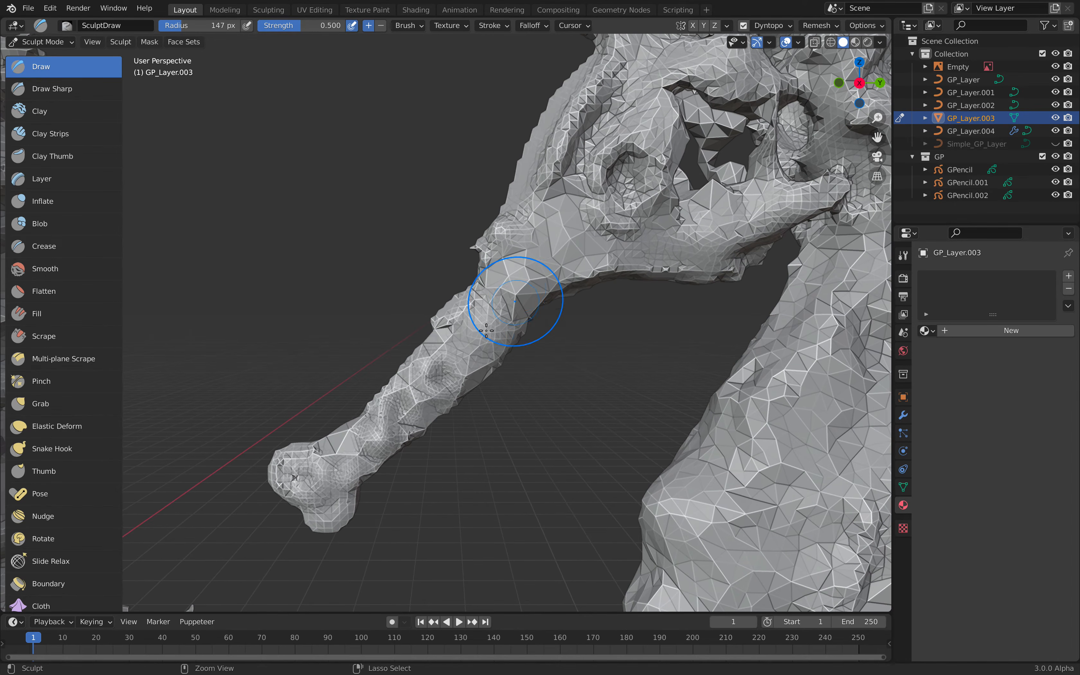
pyautogui.scroll(3, 464, 335)
pyautogui.moveTo(508, 341); pyautogui.dragTo(602, 223)
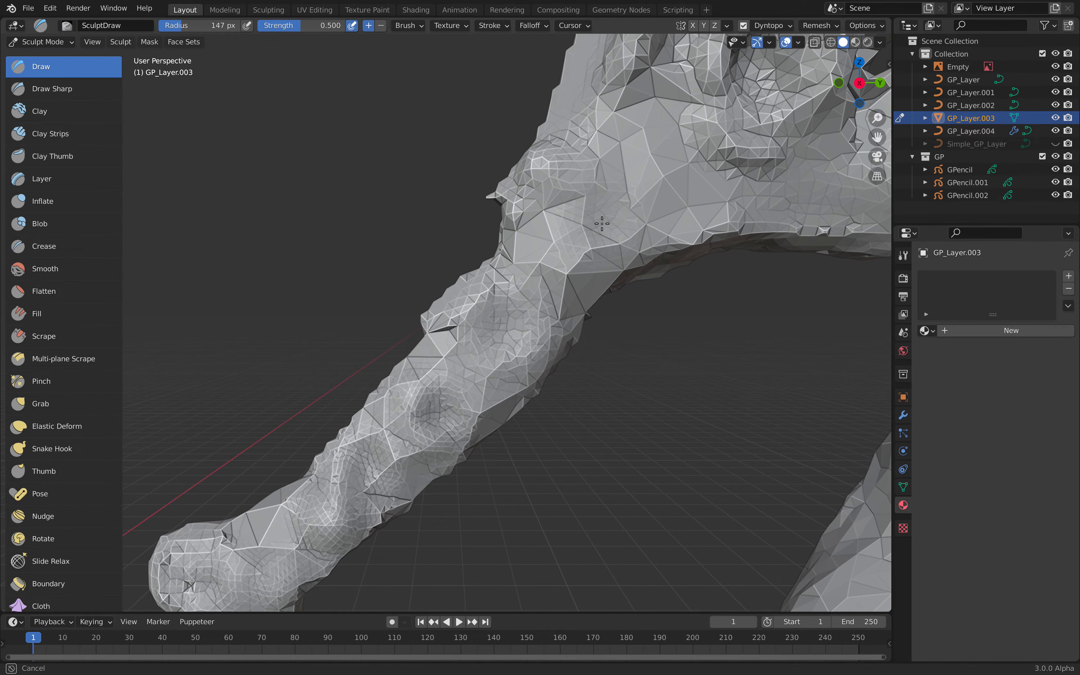
# Carve a round hollow into the side of the upper torso with the inverted Draw brush.
pyautogui.scroll(-5, 652, 280)
pyautogui.scroll(6, 509, 222)
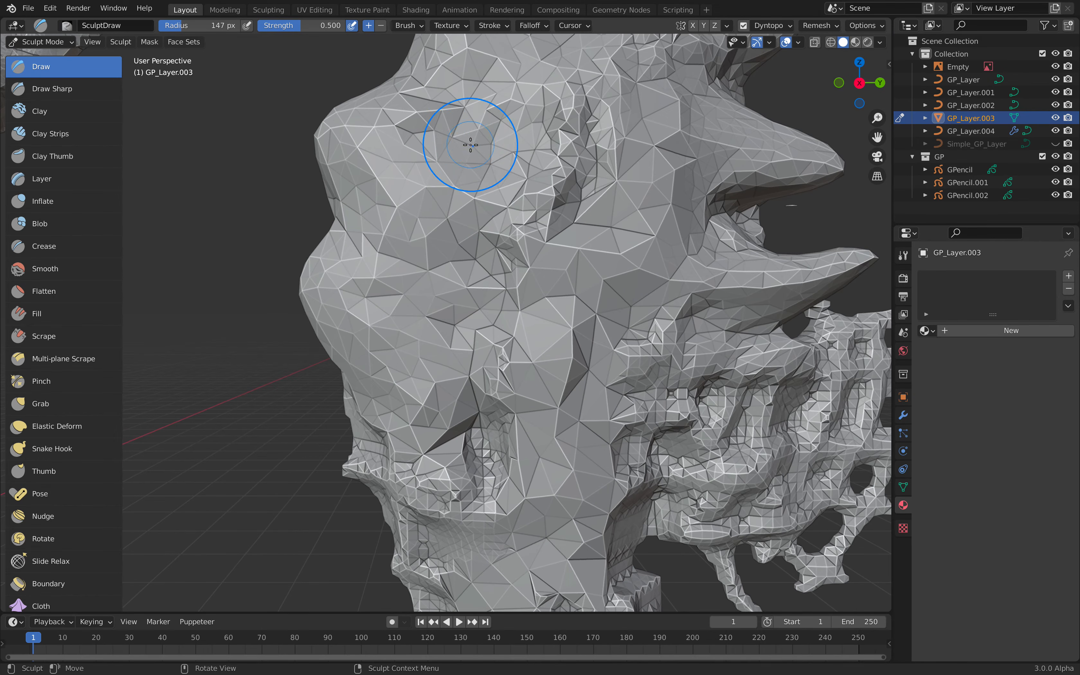
pyautogui.keyDown('ctrl'); pyautogui.moveTo(472, 143); pyautogui.dragTo(473, 145); pyautogui.keyUp('ctrl')
pyautogui.keyDown('shift'); pyautogui.moveTo(473, 145); pyautogui.dragTo(482, 180, button='middle'); pyautogui.keyUp('shift')
pyautogui.moveTo(484, 193); pyautogui.dragTo(488, 194)
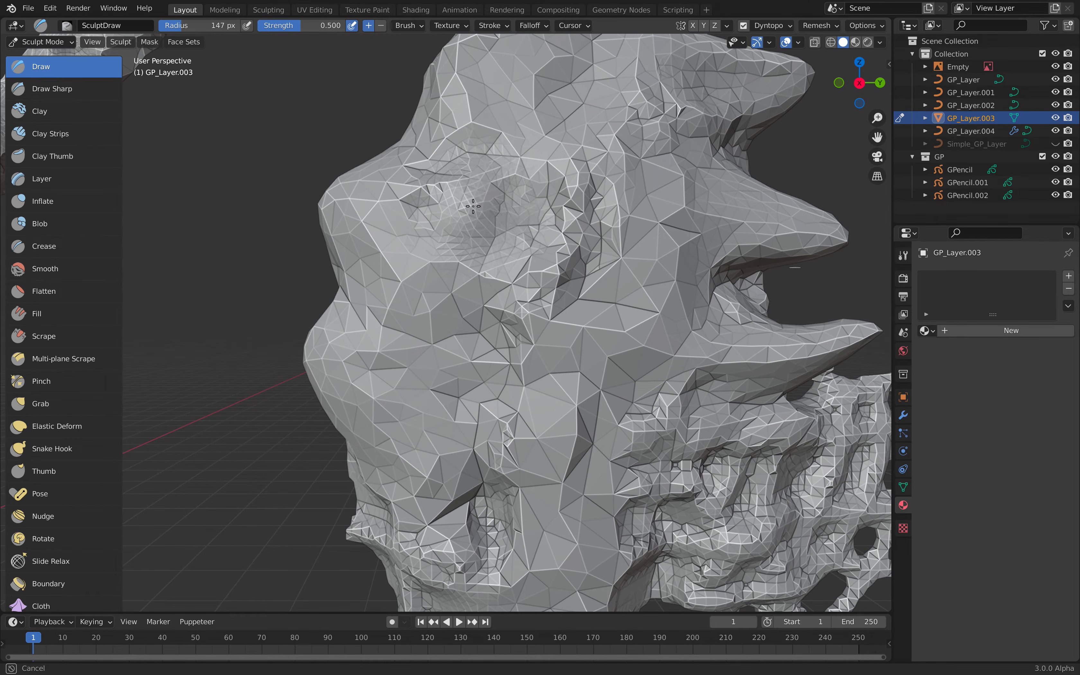
pyautogui.scroll(3, 473, 210)
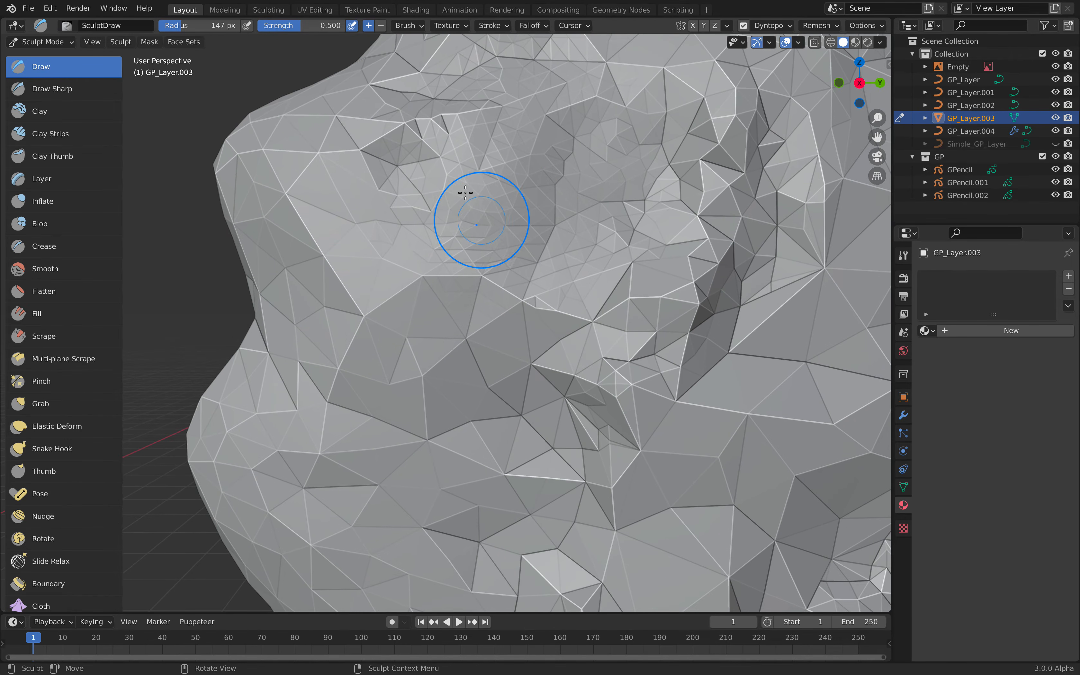
pyautogui.moveTo(585, 130)
pyautogui.mouseDown()
pyautogui.moveTo(564, 258)
pyautogui.moveTo(520, 205)
pyautogui.moveTo(534, 173)
pyautogui.moveTo(562, 179)
pyautogui.mouseUp()
# Carve a second round hollow into the torso's side, directly below the first one.
pyautogui.keyDown('shift'); pyautogui.moveTo(554, 453); pyautogui.dragTo(524, 224, button='middle'); pyautogui.keyUp('shift')
pyautogui.moveTo(468, 277)
pyautogui.mouseDown()
pyautogui.moveTo(465, 287)
pyautogui.moveTo(530, 342)
pyautogui.moveTo(511, 234)
pyautogui.mouseUp()
pyautogui.moveTo(533, 341); pyautogui.dragTo(522, 294)
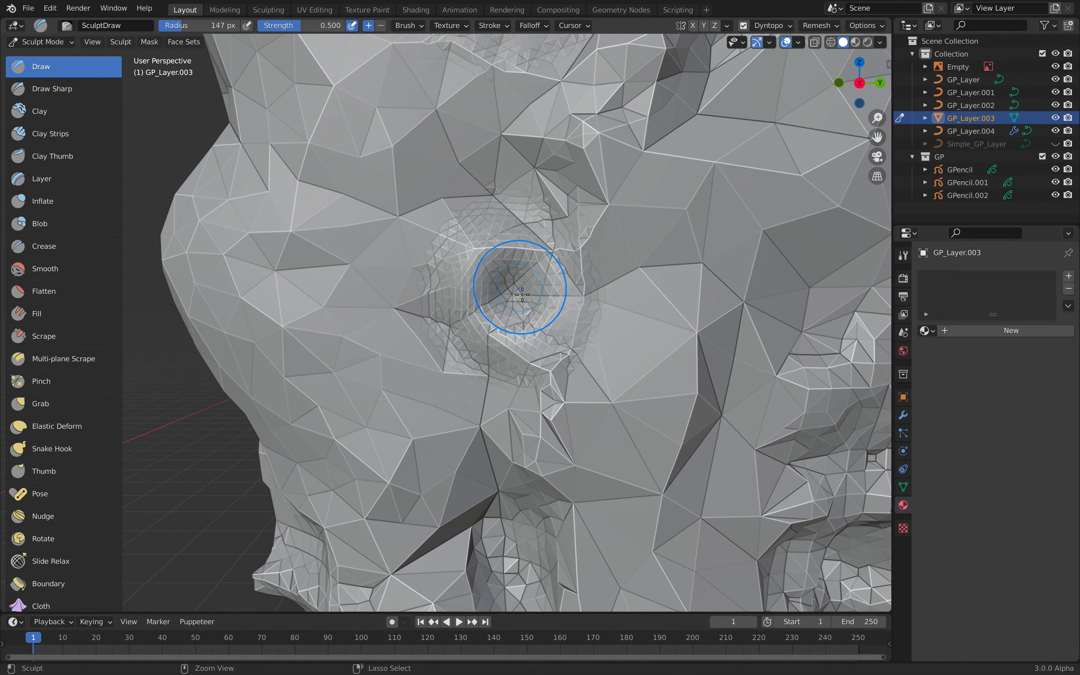
pyautogui.moveTo(521, 294)
pyautogui.keyDown('ctrl'); pyautogui.mouseDown(button='middle')
pyautogui.moveTo(518, 361)
pyautogui.moveTo(518, 241)
pyautogui.moveTo(520, 362)
pyautogui.mouseUp(button='middle'); pyautogui.keyUp('ctrl')
# Carve two more round hollows above the first, continuing up the torso to the base of the neck.
pyautogui.scroll(8, 511, 308)
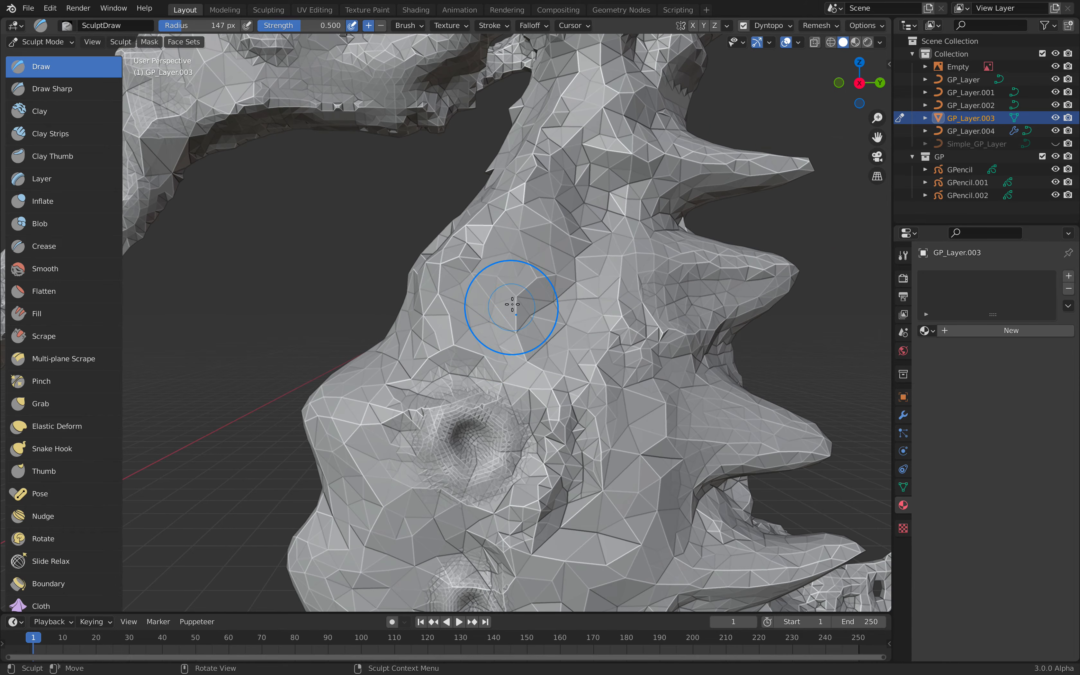
pyautogui.moveTo(558, 295)
pyautogui.mouseDown()
pyautogui.moveTo(632, 212)
pyautogui.moveTo(620, 320)
pyautogui.moveTo(595, 241)
pyautogui.moveTo(600, 271)
pyautogui.mouseUp()
pyautogui.scroll(-8, 598, 259)
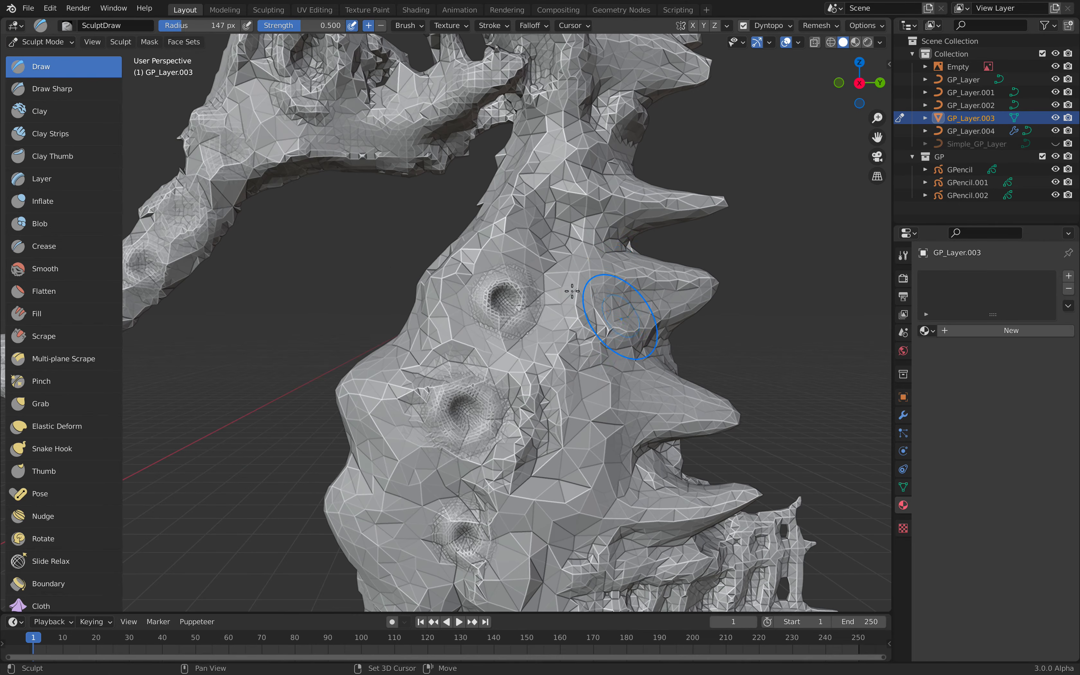
pyautogui.scroll(7, 615, 373)
pyautogui.scroll(-1, 474, 254)
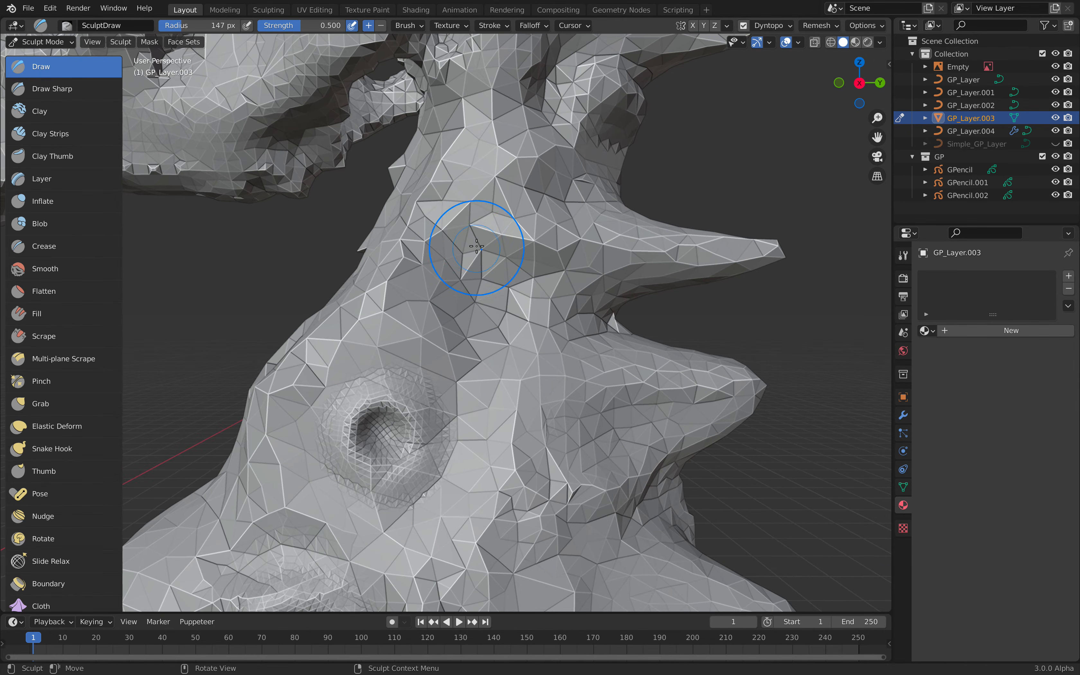
pyautogui.scroll(3, 474, 265)
pyautogui.moveTo(474, 265); pyautogui.dragTo(482, 193)
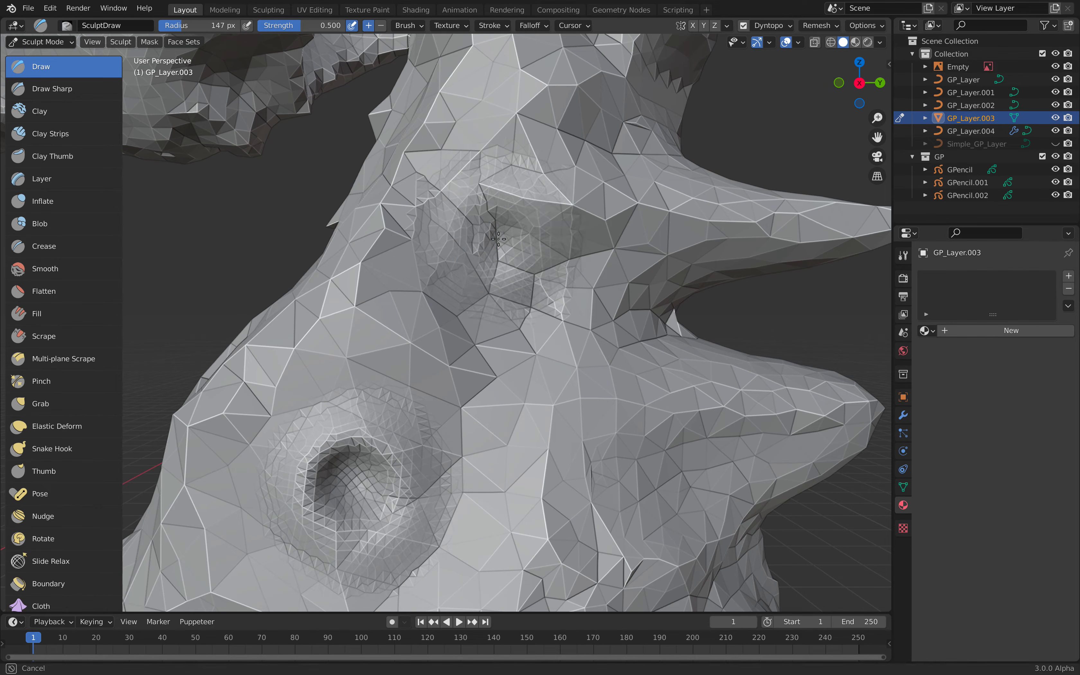
pyautogui.scroll(-7, 477, 255)
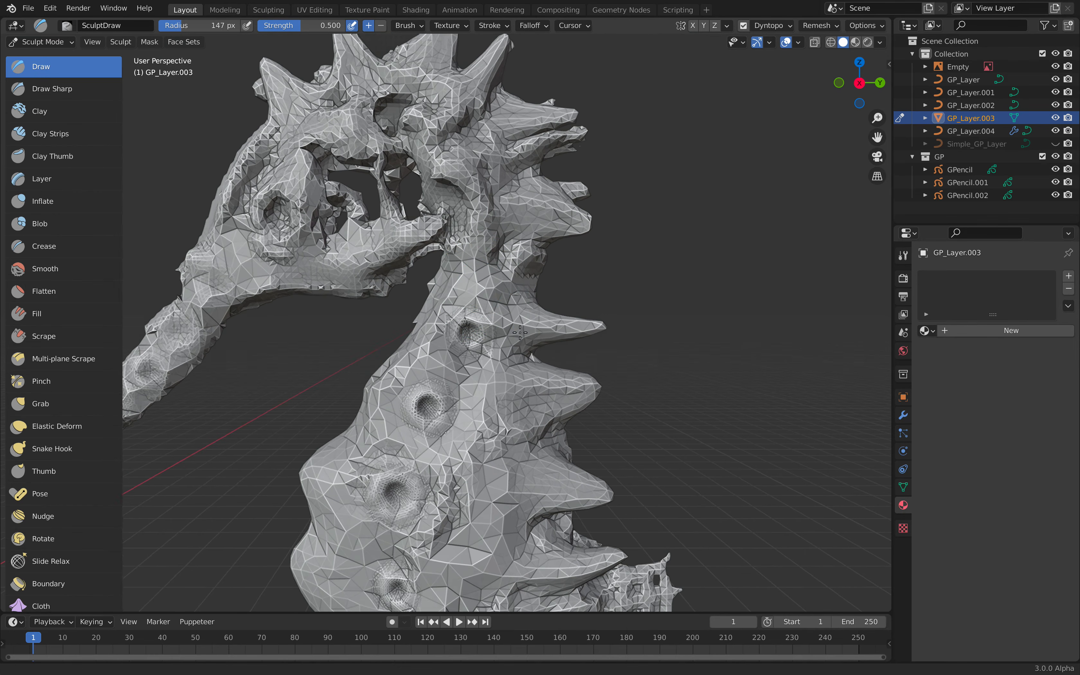
# Deepen the eye socket, build up its rim and sculpt the cheek where the snout begins.
pyautogui.scroll(8, 518, 350)
pyautogui.moveTo(555, 215); pyautogui.dragTo(563, 187)
pyautogui.scroll(-7, 559, 309)
pyautogui.scroll(7, 511, 305)
pyautogui.moveTo(511, 304); pyautogui.dragTo(474, 244)
pyautogui.scroll(3, 482, 223)
pyautogui.moveTo(531, 182)
pyautogui.mouseDown()
pyautogui.moveTo(568, 167)
pyautogui.moveTo(651, 179)
pyautogui.moveTo(552, 255)
pyautogui.moveTo(504, 187)
pyautogui.moveTo(550, 96)
pyautogui.moveTo(486, 232)
pyautogui.moveTo(558, 286)
pyautogui.moveTo(459, 298)
pyautogui.mouseUp()
pyautogui.scroll(-8, 374, 393)
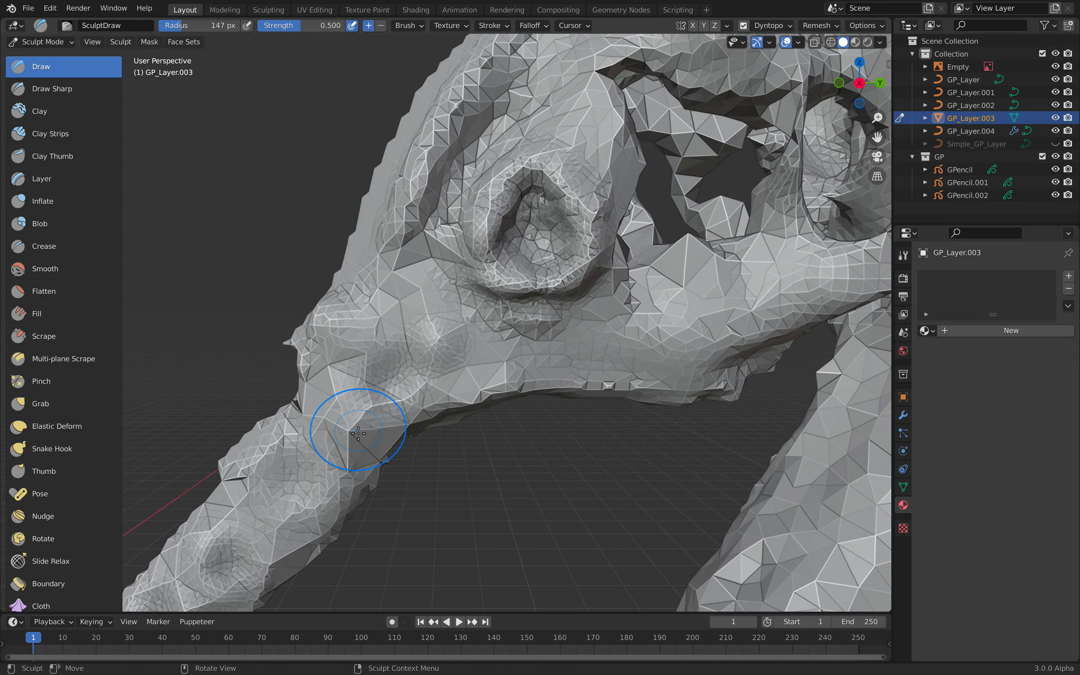
# Save seahorse_001.blend from Object Mode and return the sculpted seahorse to Sculpt Mode.
pyautogui.scroll(-3, 506, 430)
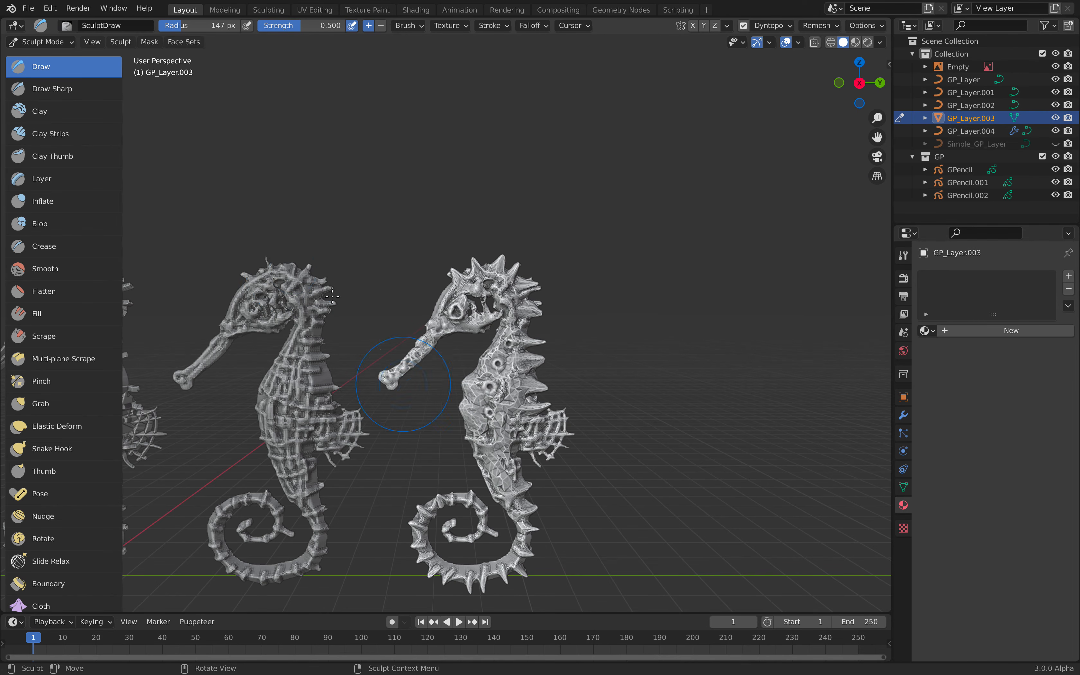
pyautogui.click(45, 43)
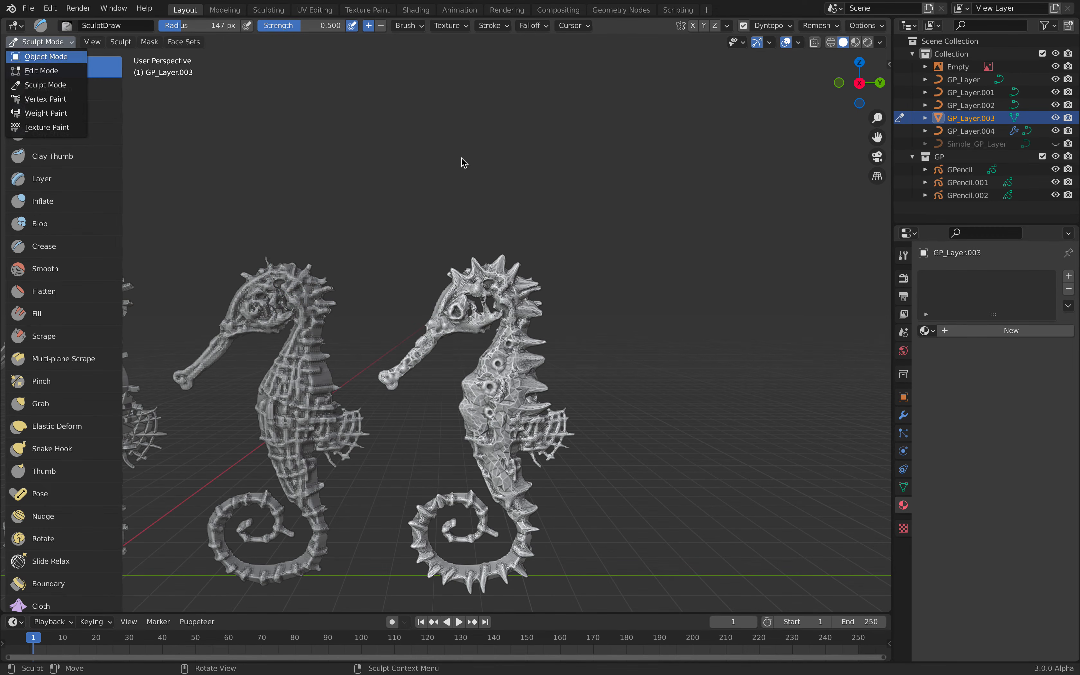
pyautogui.keyDown('shift'); pyautogui.moveTo(636, 308); pyautogui.dragTo(729, 246, button='middle'); pyautogui.keyUp('shift')
pyautogui.moveTo(630, 304)
pyautogui.mouseDown(button='middle')
pyautogui.moveTo(553, 308)
pyautogui.moveTo(625, 306)
pyautogui.mouseUp(button='middle')
pyautogui.click(626, 305)
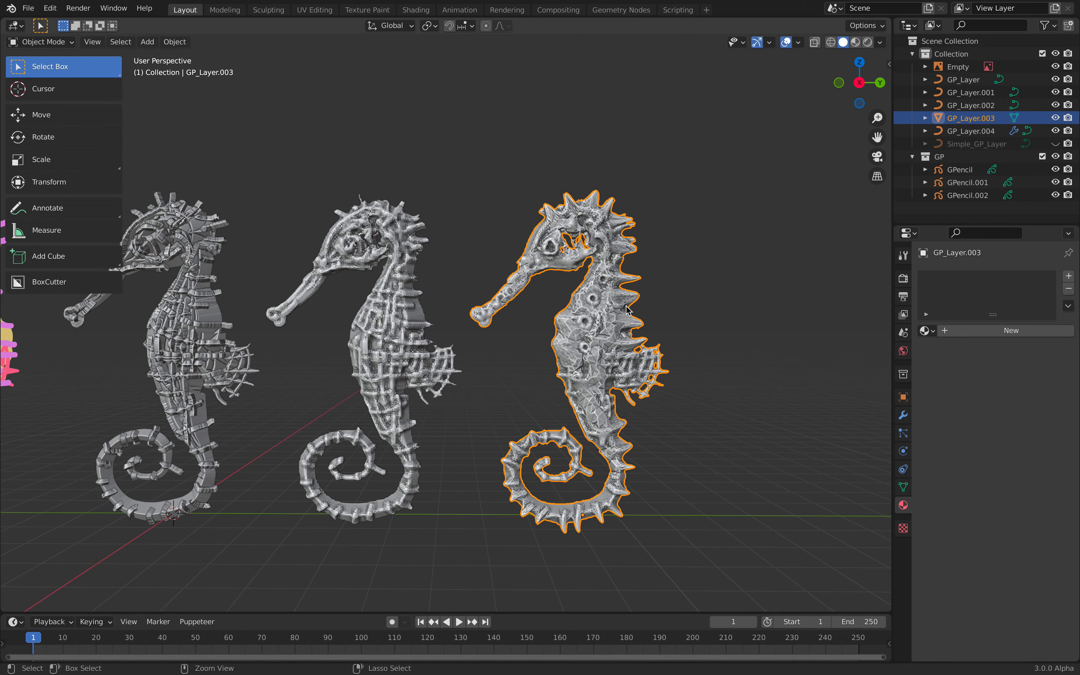
pyautogui.click(63, 45)
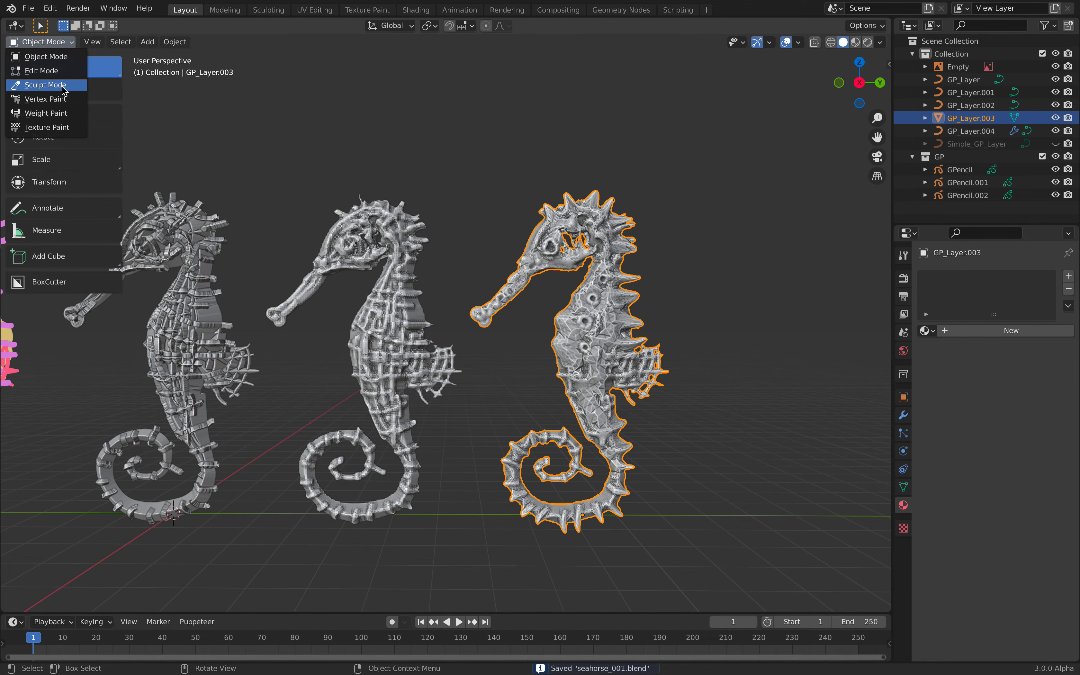
pyautogui.click(64, 88)
# Inflate the whole seahorse mesh using the Cloth Filter with its filter type set to Inflate.
pyautogui.scroll(-15, 78, 446)
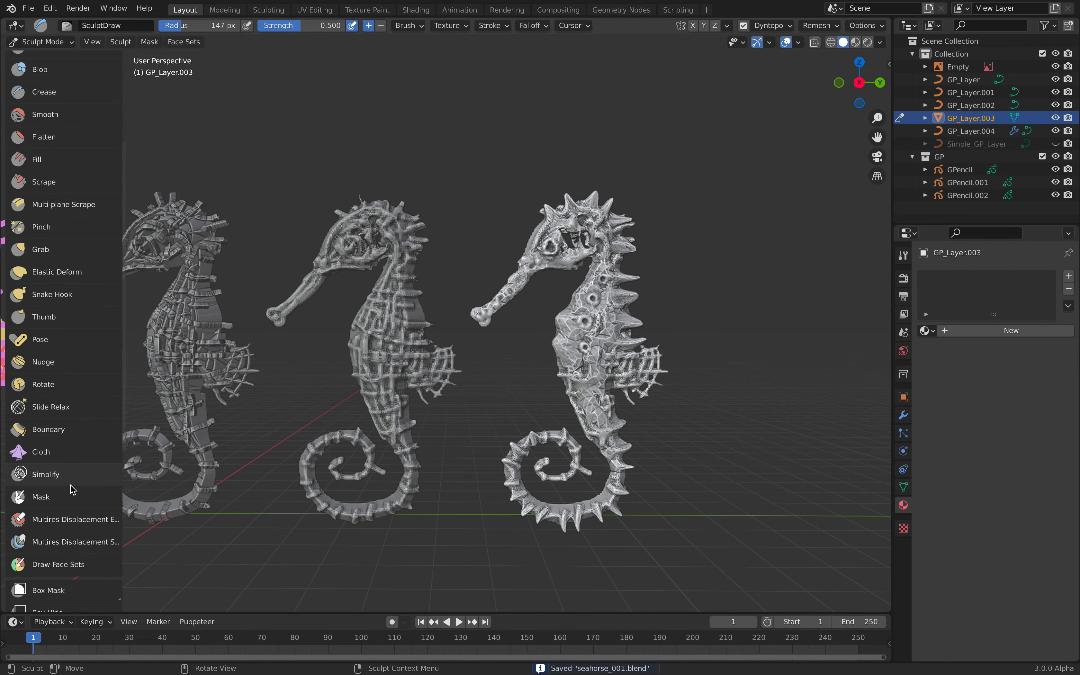
pyautogui.scroll(-3, 67, 513)
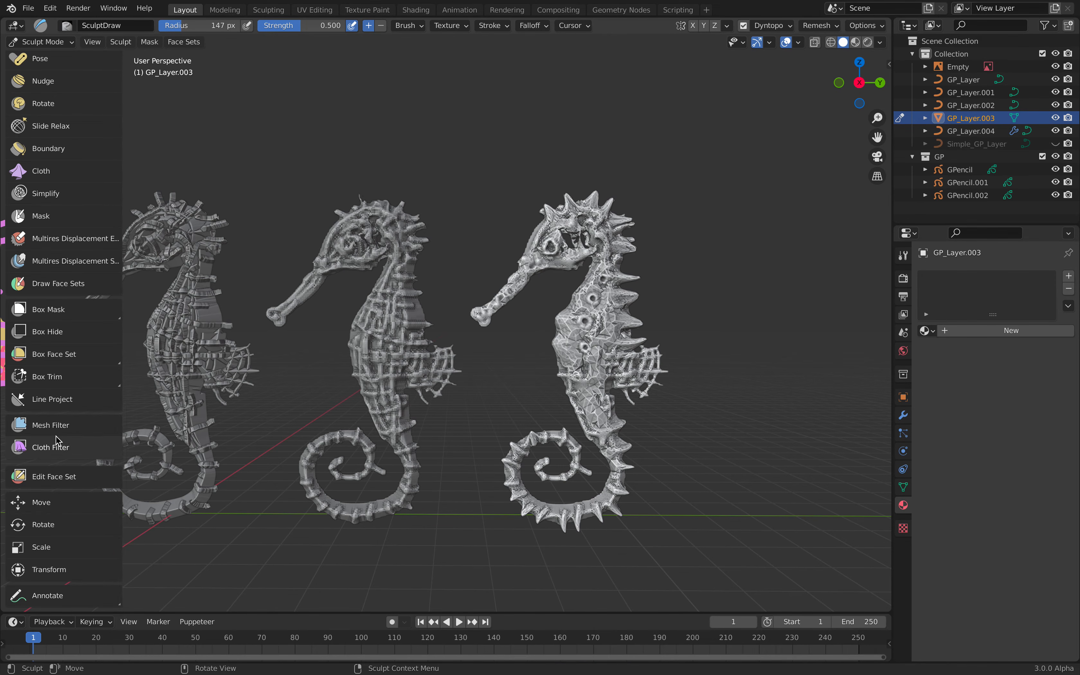
pyautogui.click(58, 448)
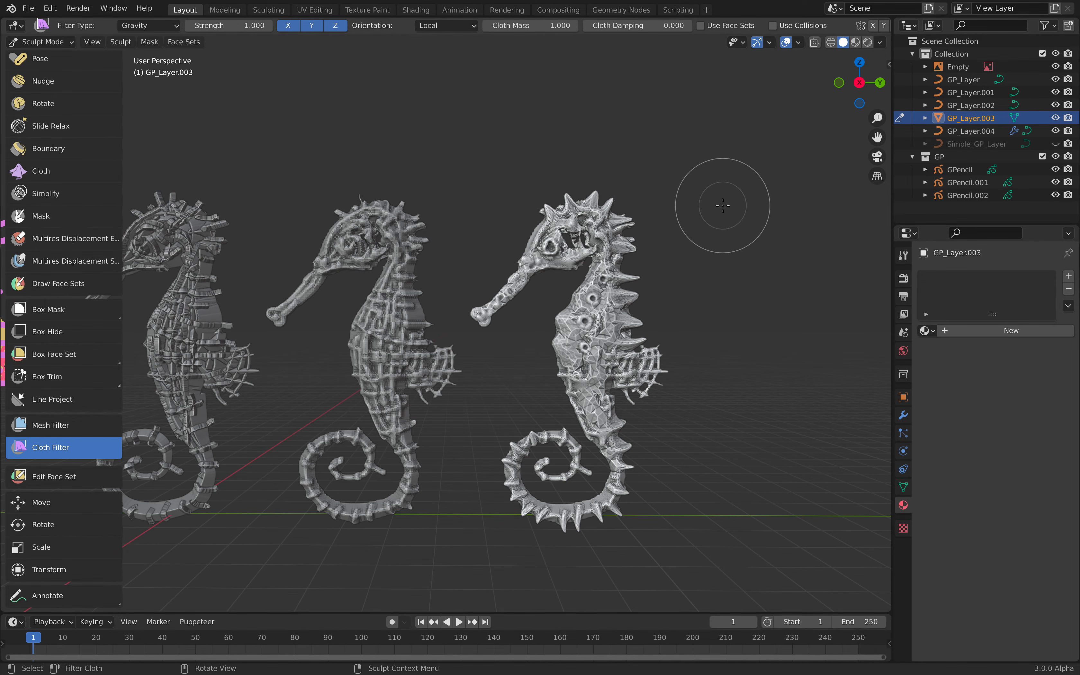
pyautogui.click(888, 65)
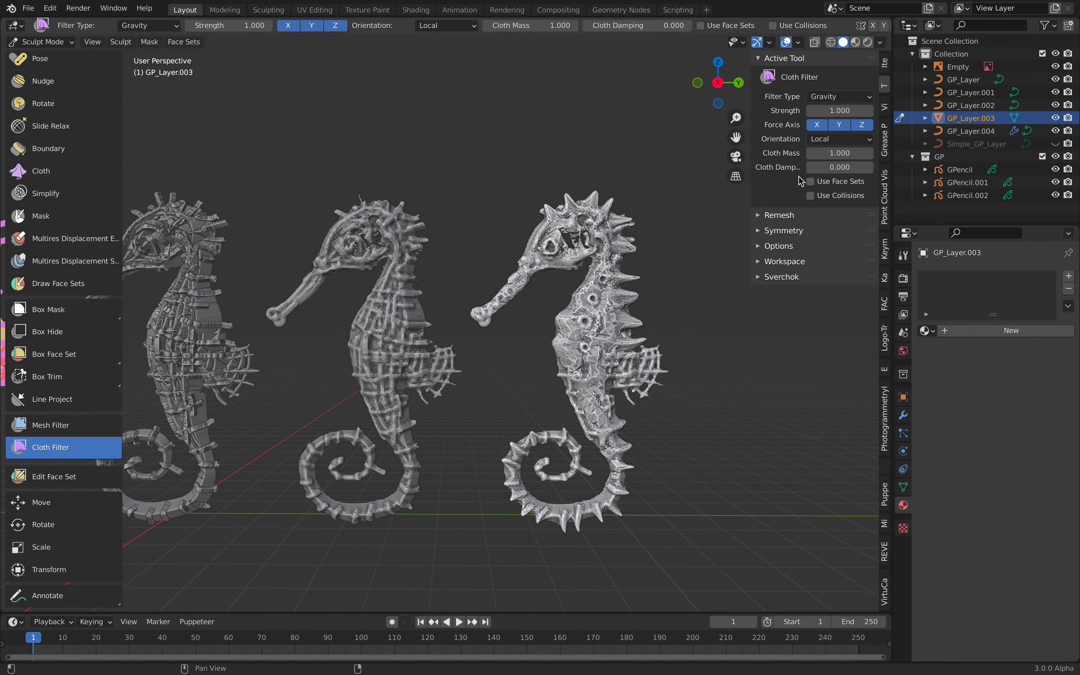
pyautogui.click(836, 97)
pyautogui.click(829, 126)
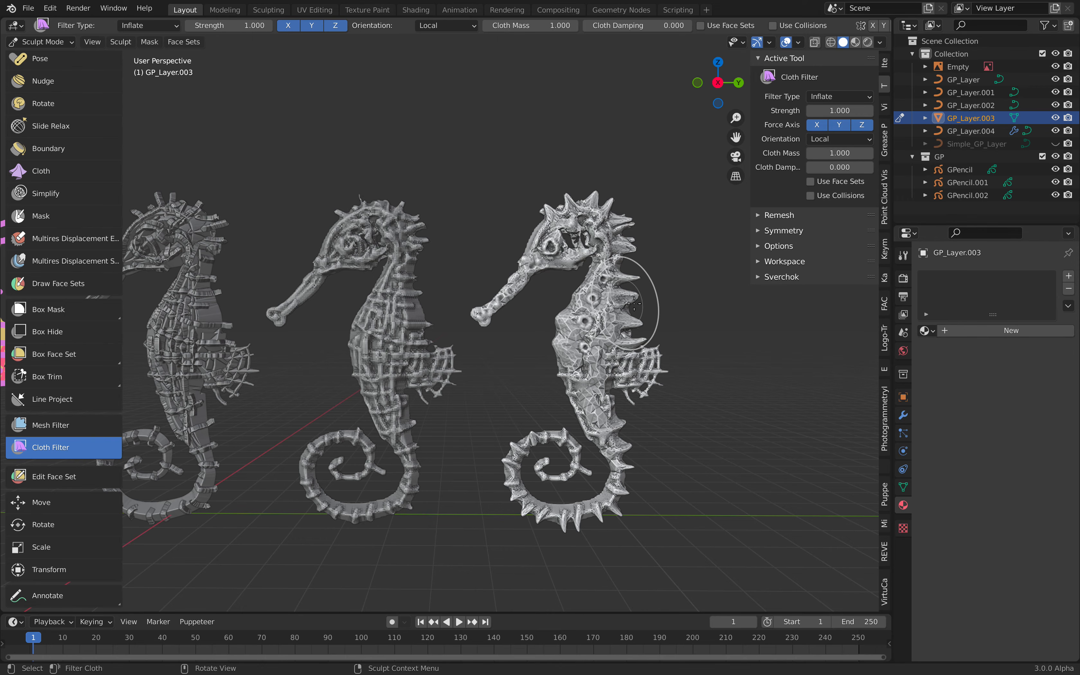
pyautogui.moveTo(657, 305); pyautogui.dragTo(716, 307)
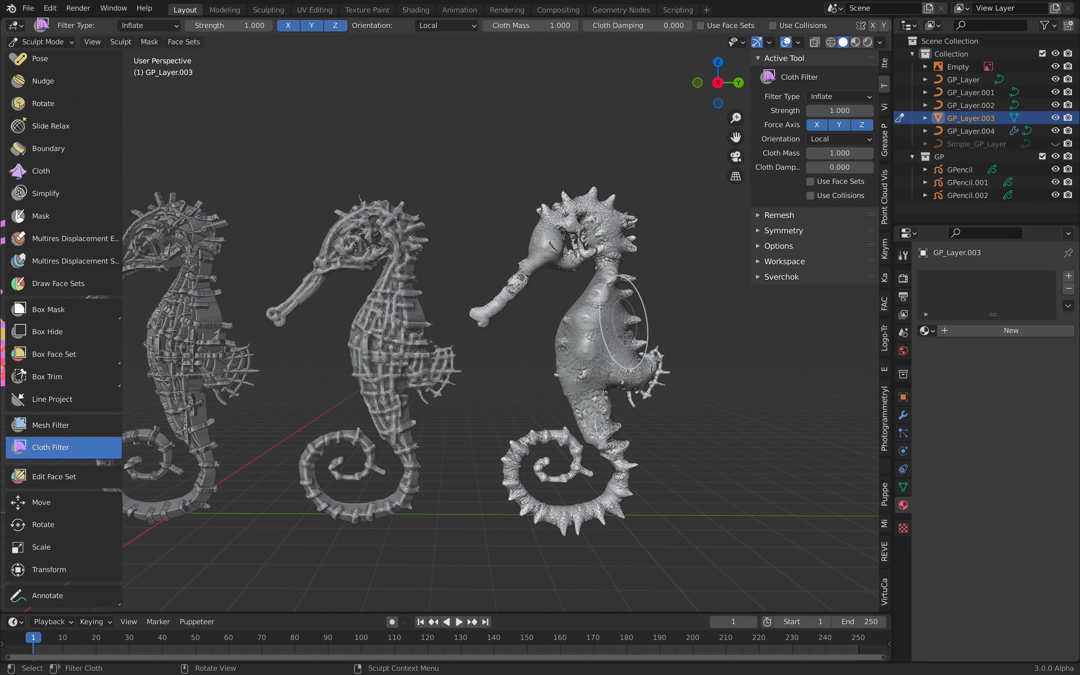
pyautogui.moveTo(625, 331); pyautogui.dragTo(621, 338, button='middle')
pyautogui.press('z')
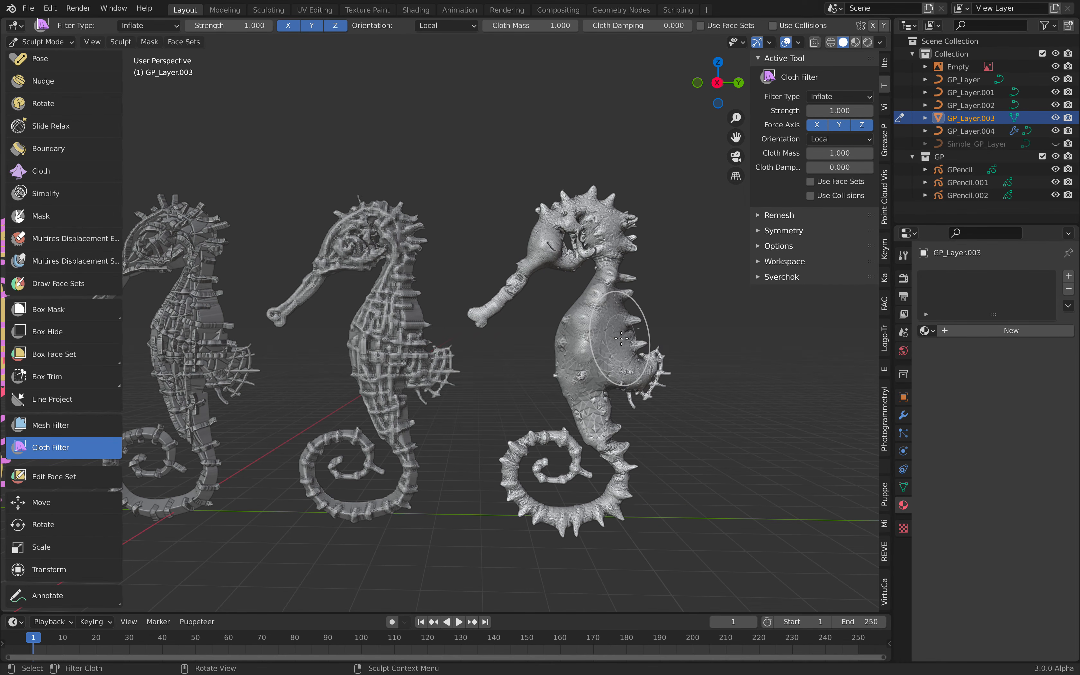
# Undo the last inflation and distort the whole seahorse mesh using the Cloth Filter with its filter type set to Scale.
pyautogui.hotkey('ctrl', 'z')
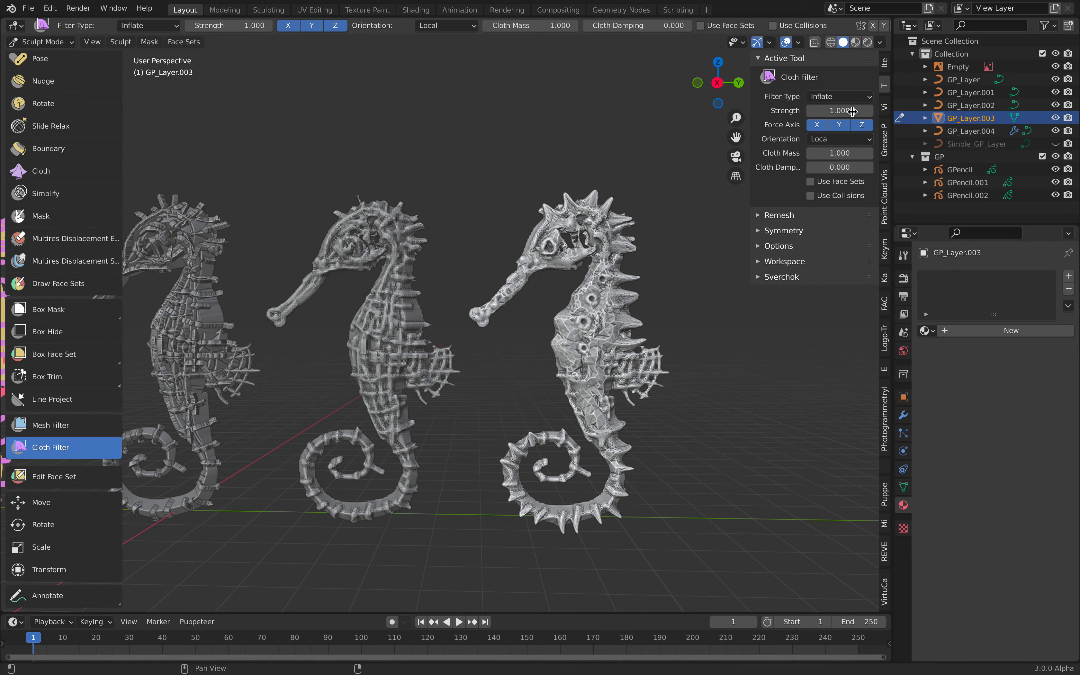
pyautogui.click(839, 97)
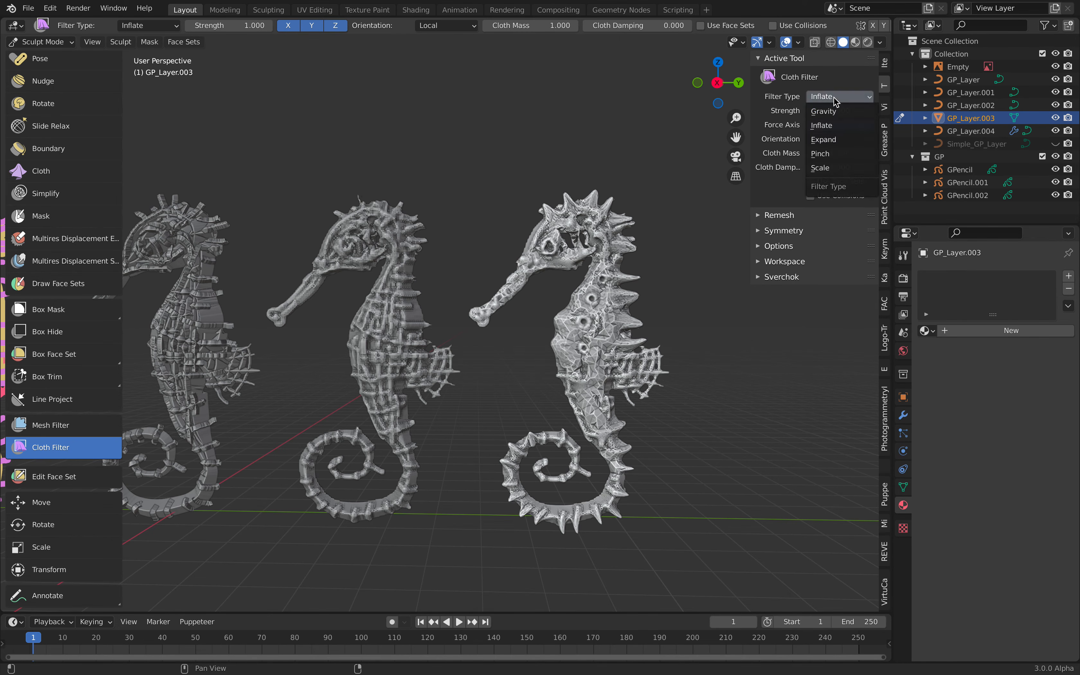
pyautogui.click(822, 168)
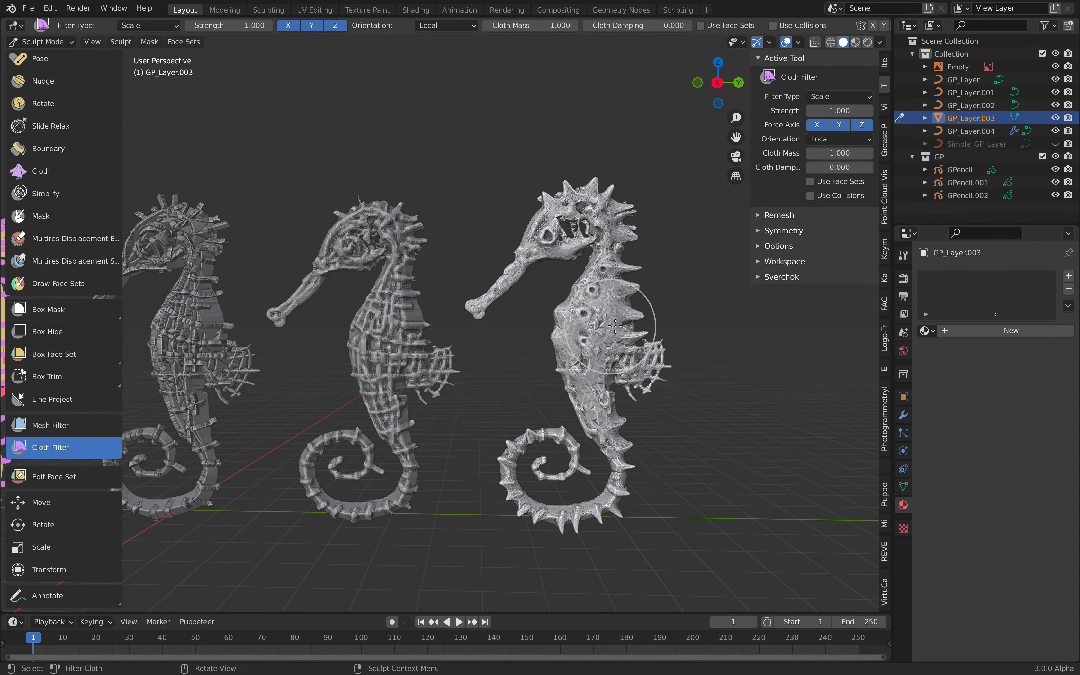
pyautogui.moveTo(625, 329); pyautogui.dragTo(591, 338)
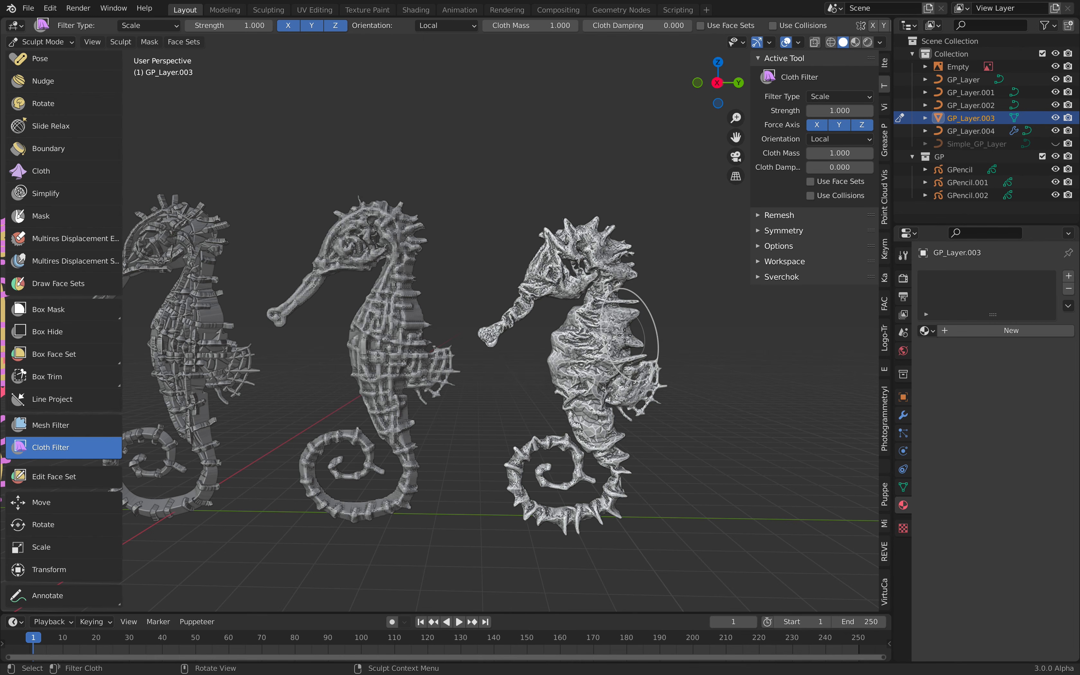
pyautogui.moveTo(612, 337); pyautogui.dragTo(641, 322)
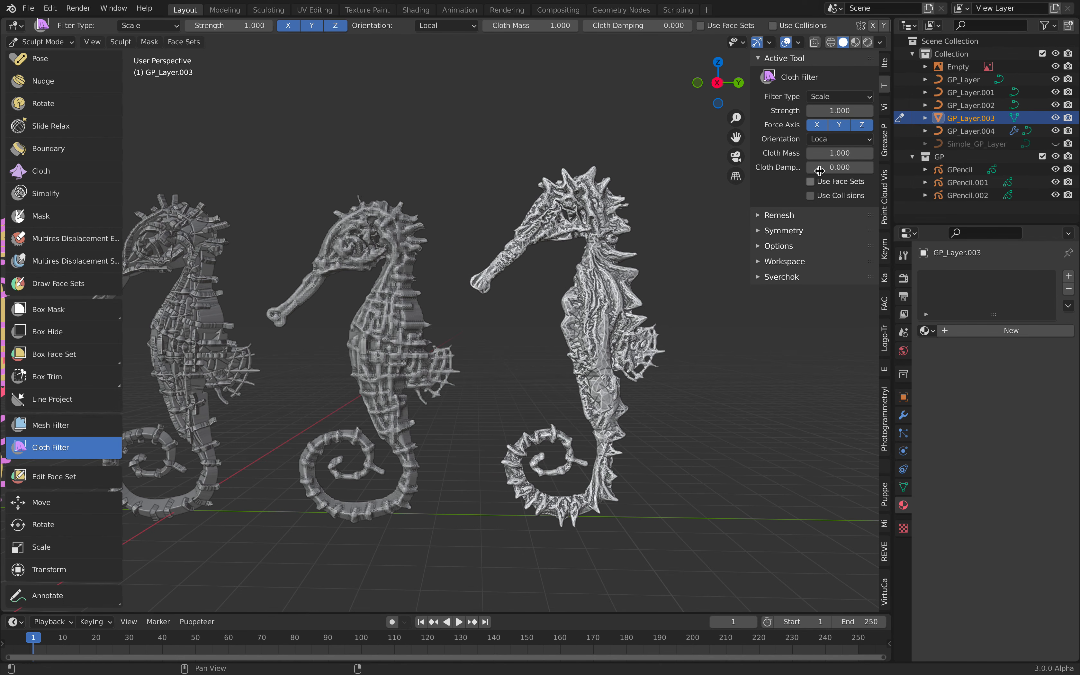
# Set the Cloth Filter back to Inflate and puff up the surface of the crumpled seahorse.
pyautogui.click(827, 97)
pyautogui.click(830, 126)
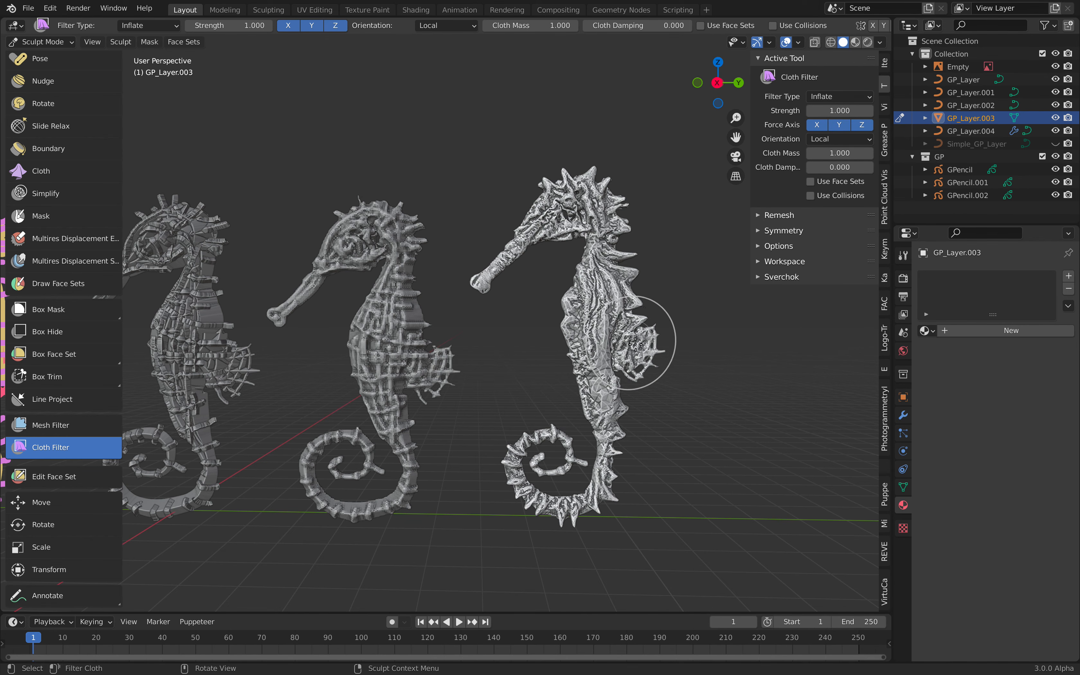
pyautogui.moveTo(642, 346); pyautogui.dragTo(454, 305)
# Leave sculpting for Object Mode, deselect the seahorse and show the scene in the Right Orthographic view.
pyautogui.click(41, 41)
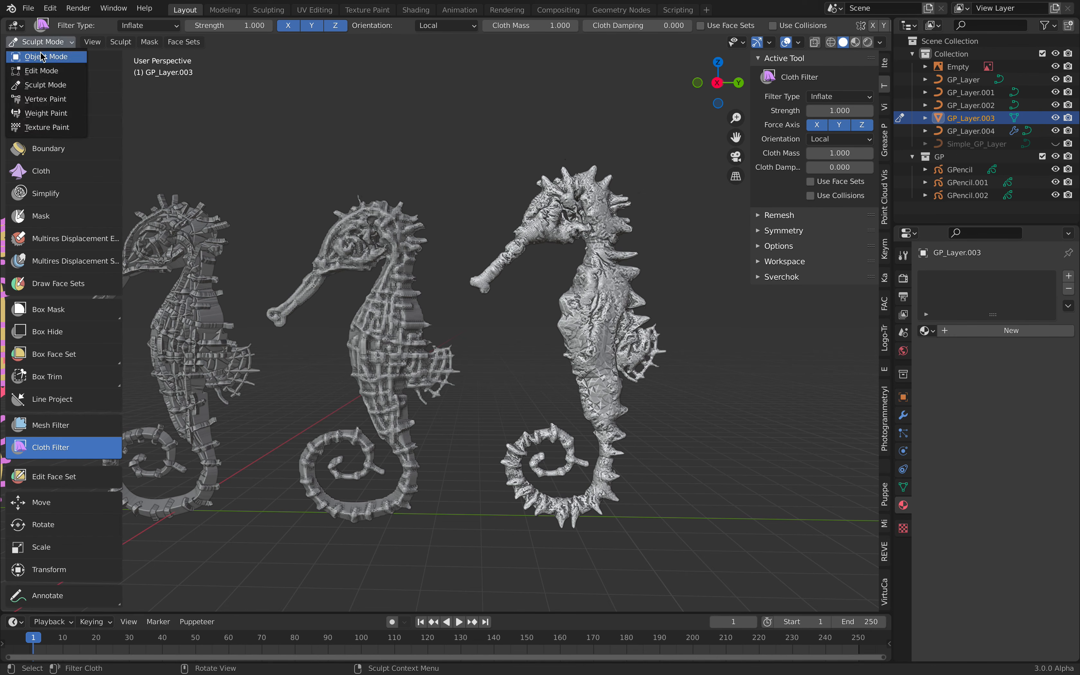
pyautogui.click(38, 40)
pyautogui.click(436, 134)
pyautogui.press('Home')
pyautogui.click(717, 83)
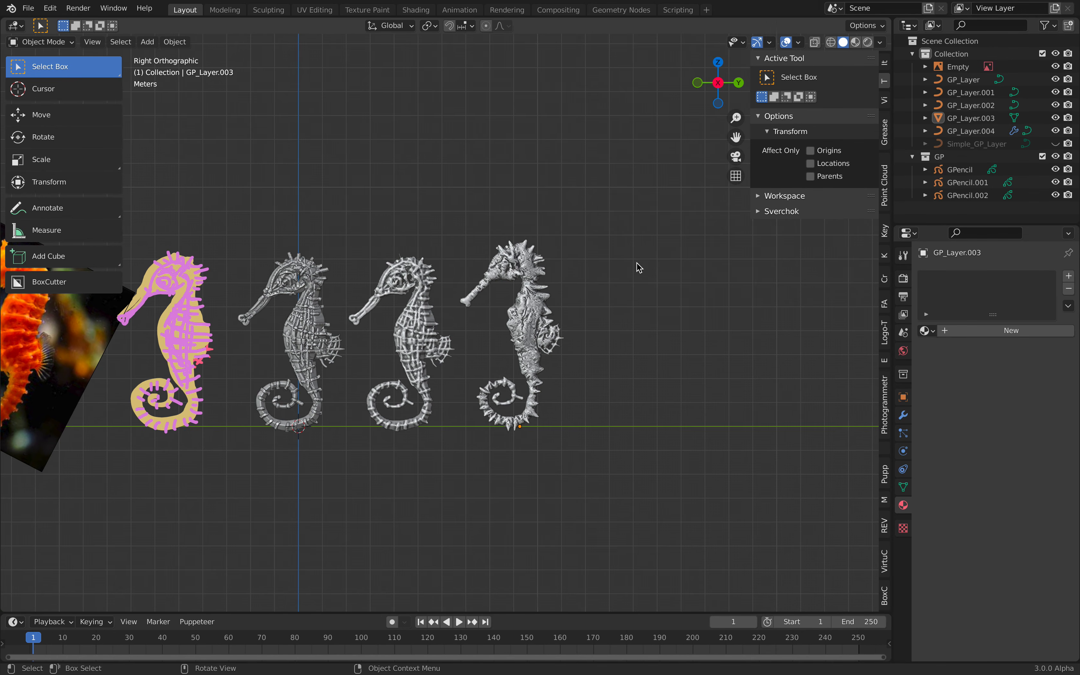
# Move the sculpted seahorse about 0.40 m along Y and -0.38 m along Z, in line with the other versions, and deselect it.
pyautogui.click(677, 314)
pyautogui.press('g')
pyautogui.click(686, 322)
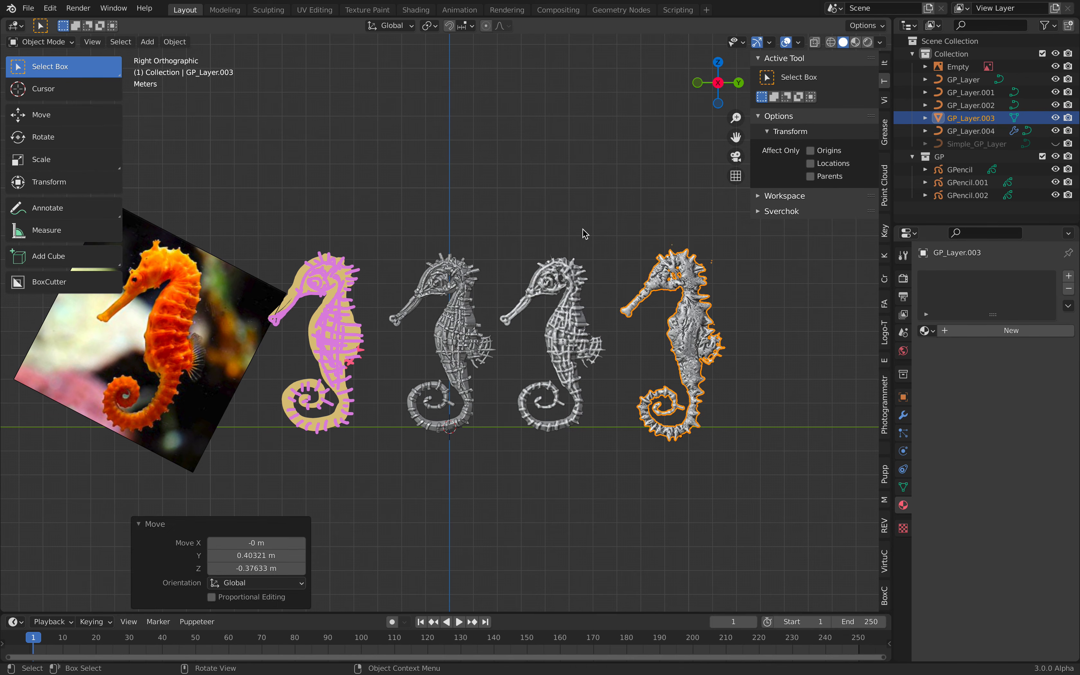
pyautogui.click(582, 232)
pyautogui.keyDown('shift'); pyautogui.moveTo(534, 242); pyautogui.dragTo(606, 252, button='middle'); pyautogui.keyUp('shift')
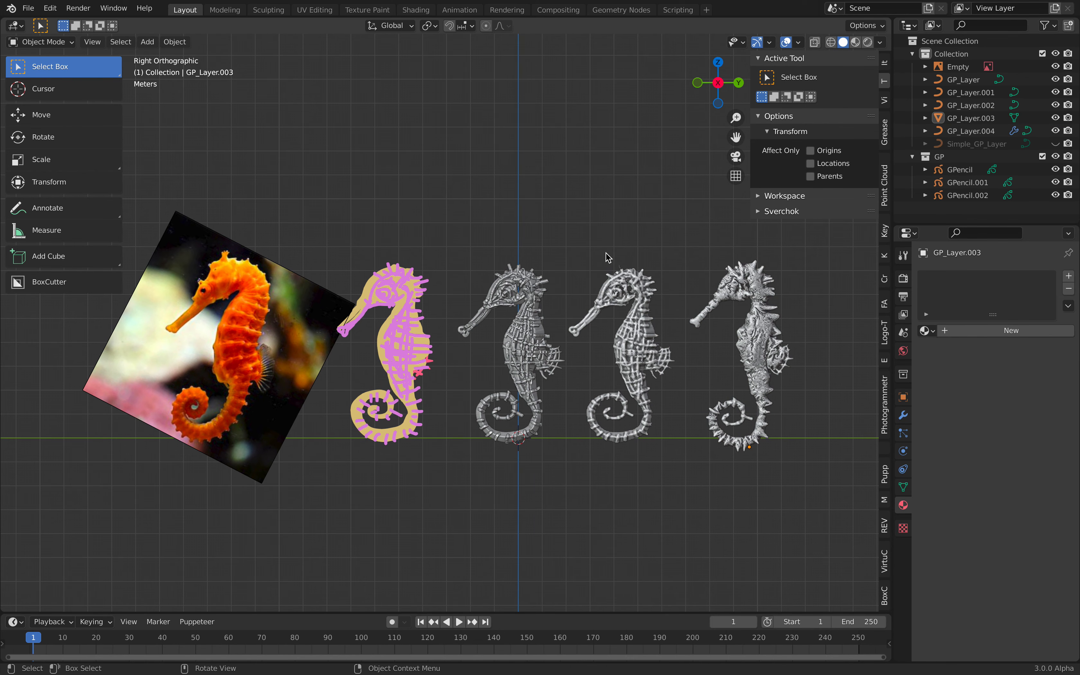